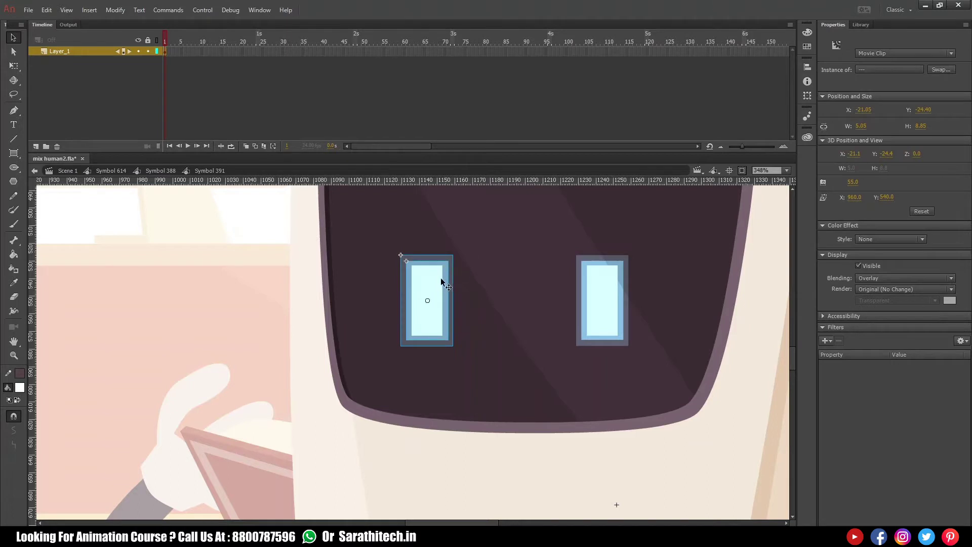
Step: Convert all the overlapping pieces of the robot's left eye into one graphic symbol
{"action": "left_click", "coordinate": [439, 285], "text": "shift"}
{"action": "left_click", "coordinate": [384, 317], "text": "shift"}
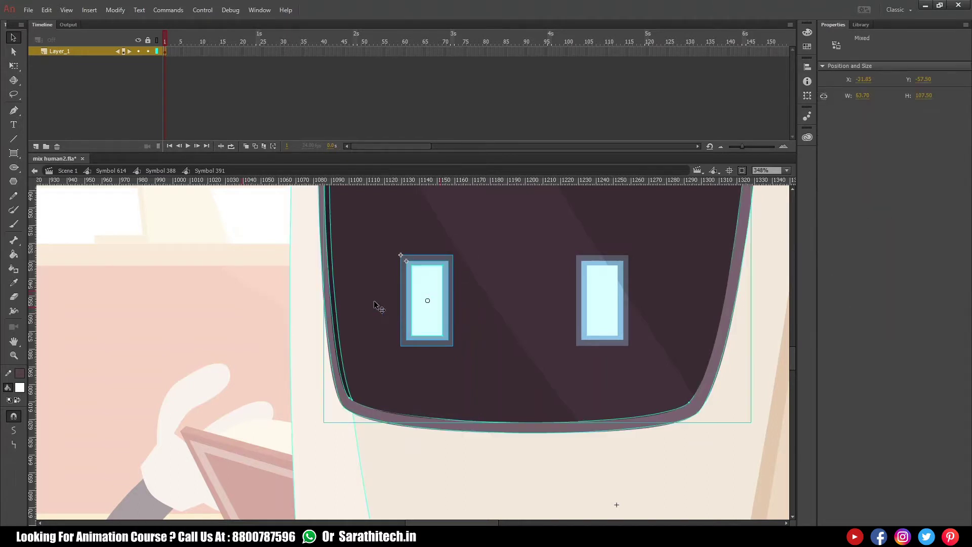
{"action": "left_click", "coordinate": [327, 318], "text": "shift"}
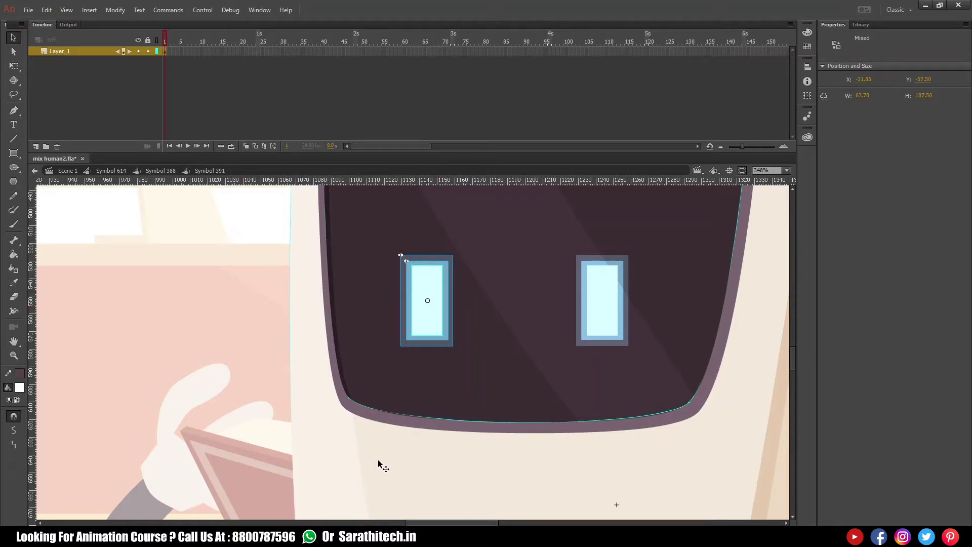
{"action": "left_click", "coordinate": [388, 449], "text": "shift"}
{"action": "key", "text": "ctrl+minus"}
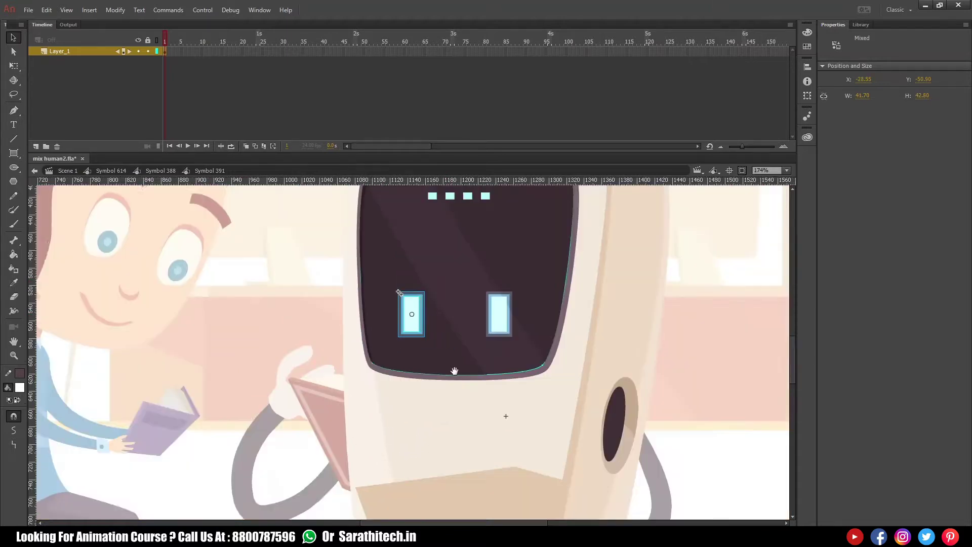
{"action": "left_click_drag", "start_coordinate": [456, 373], "coordinate": [441, 428]}
{"action": "left_click", "coordinate": [424, 343], "text": "shift"}
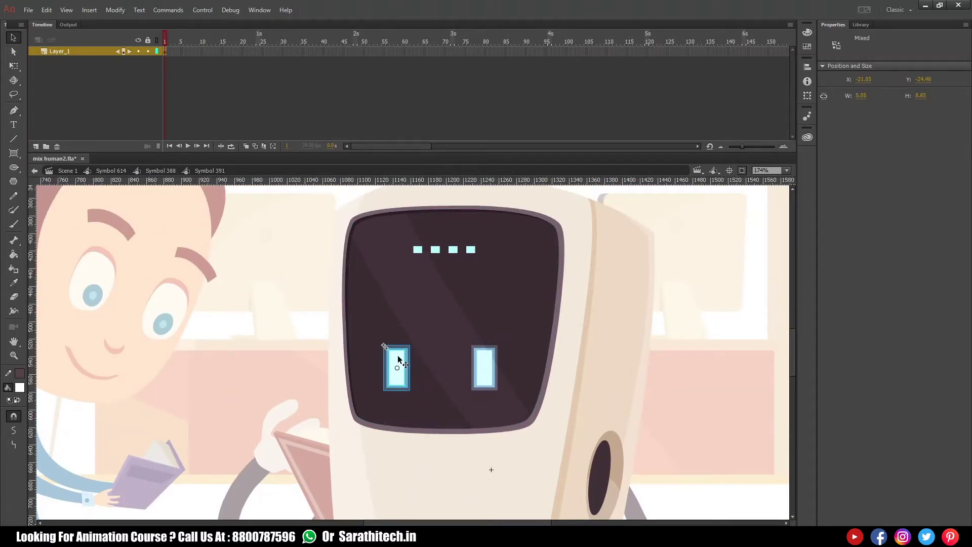
{"action": "key", "text": "F8"}
{"action": "key", "text": "Return"}
Step: Delete all the pieces of the robot's right eye
{"action": "left_click", "coordinate": [487, 378]}
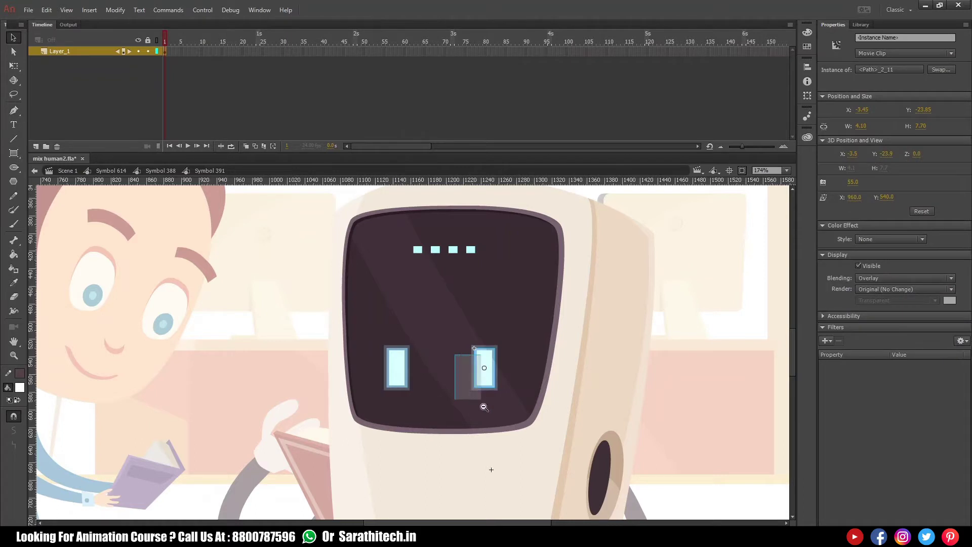
{"action": "scroll", "coordinate": [472, 358], "scroll_direction": "up", "scroll_amount": 5}
{"action": "scroll", "coordinate": [467, 380], "scroll_direction": "down", "scroll_amount": 4}
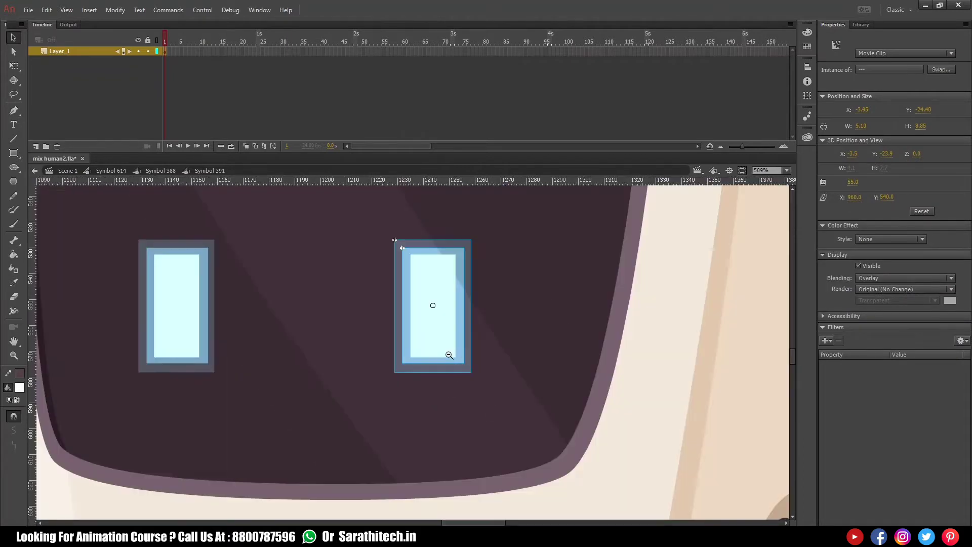
{"action": "key", "text": "Delete"}
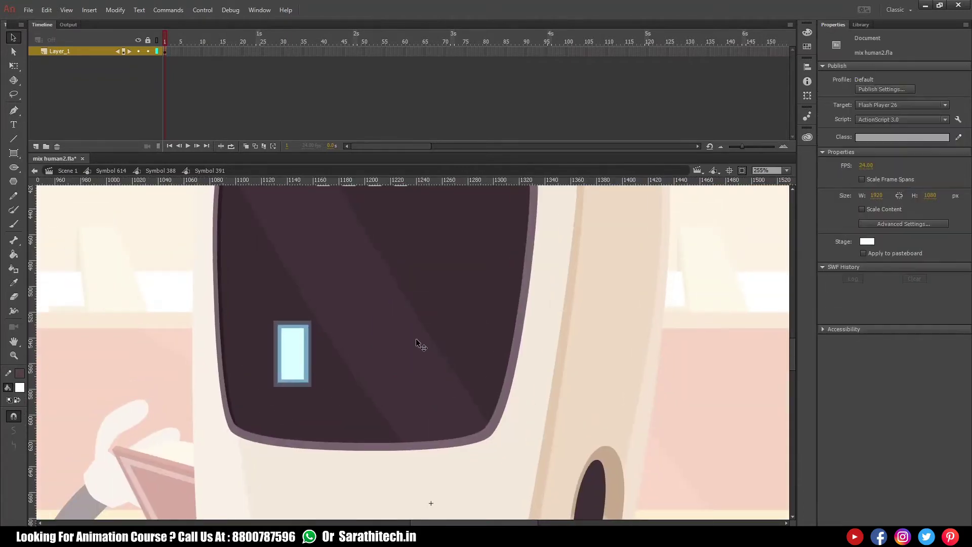
Step: Paste a copy of the left eye symbol in place and shift it horizontally to serve as the right eye
{"action": "left_click", "coordinate": [289, 357]}
{"action": "key", "text": "ctrl+c"}
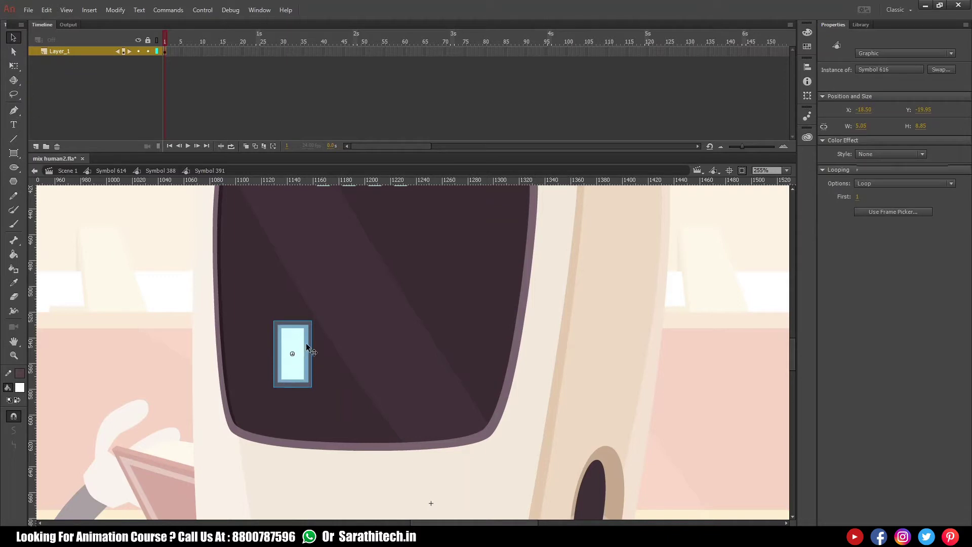
{"action": "key", "text": "ctrl+shift+v"}
{"action": "key", "text": "shift+Right"}
{"action": "key", "text": "shift+Right"}
{"action": "key", "text": "shift+Right"}
{"action": "key", "text": "Right"}
{"action": "key", "text": "Right"}
{"action": "key", "text": "Right"}
{"action": "key", "text": "Right"}
{"action": "key", "text": "Right"}
{"action": "key", "text": "Right"}
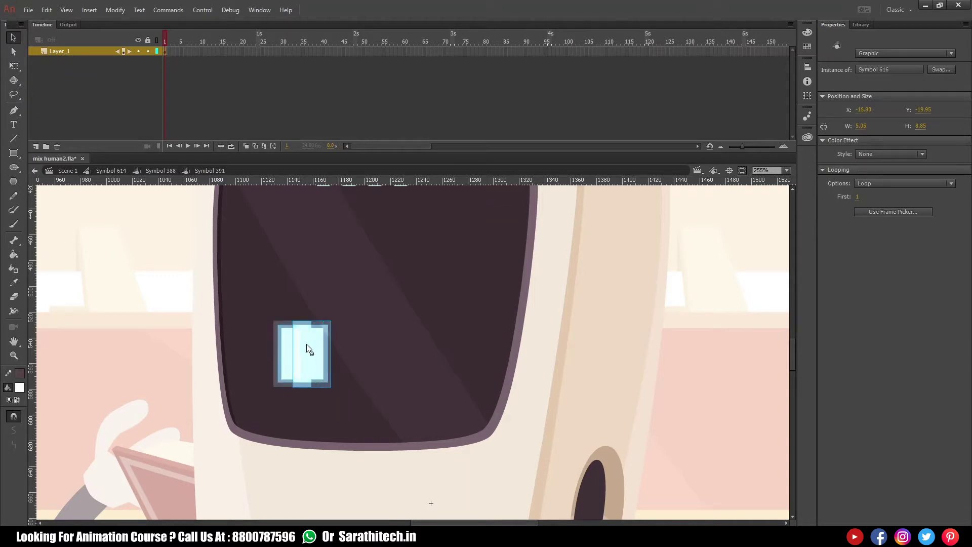
{"action": "key", "text": "Right"}
{"action": "key", "text": "Right"}
{"action": "key", "text": "Right"}
{"action": "key", "text": "Right"}
{"action": "key", "text": "Right"}
{"action": "key", "text": "Right"}
{"action": "key", "text": "Right"}
{"action": "key", "text": "Right"}
{"action": "key", "text": "Right"}
{"action": "key", "text": "Right"}
{"action": "key", "text": "Right"}
{"action": "key", "text": "Right"}
{"action": "key", "text": "Right"}
{"action": "key", "text": "Right"}
{"action": "key", "text": "Right"}
{"action": "key", "text": "Right"}
{"action": "key", "text": "Right"}
{"action": "key", "text": "Right"}
{"action": "key", "text": "Right"}
{"action": "key", "text": "Right"}
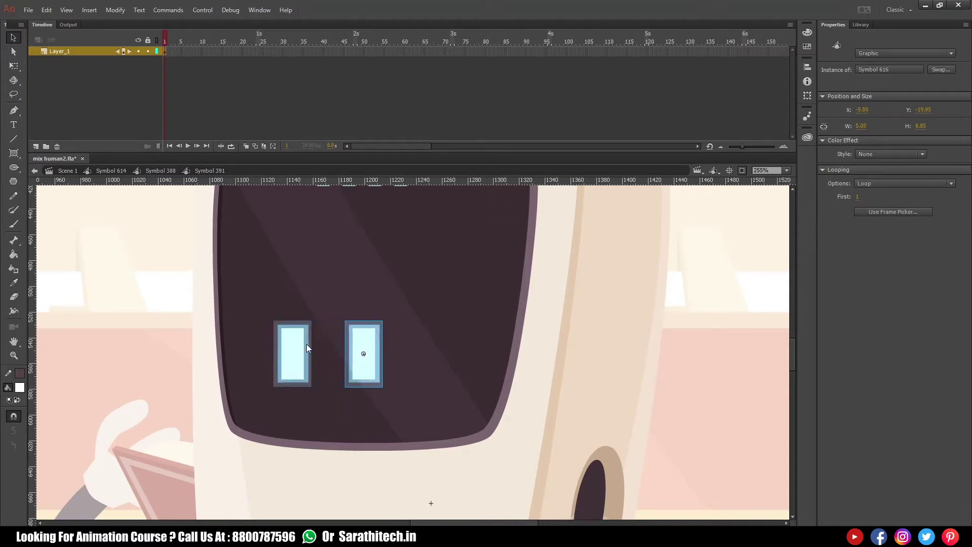
{"action": "key", "text": "Right"}
{"action": "key", "text": "Right"}
{"action": "key", "text": "Right"}
{"action": "key", "text": "Right"}
{"action": "key", "text": "Right"}
{"action": "key", "text": "Right"}
{"action": "key", "text": "Right"}
{"action": "key", "text": "Right"}
{"action": "key", "text": "Right"}
{"action": "key", "text": "Right"}
{"action": "key", "text": "Right"}
{"action": "key", "text": "Right"}
{"action": "key", "text": "Right"}
{"action": "key", "text": "Right"}
{"action": "key", "text": "Right"}
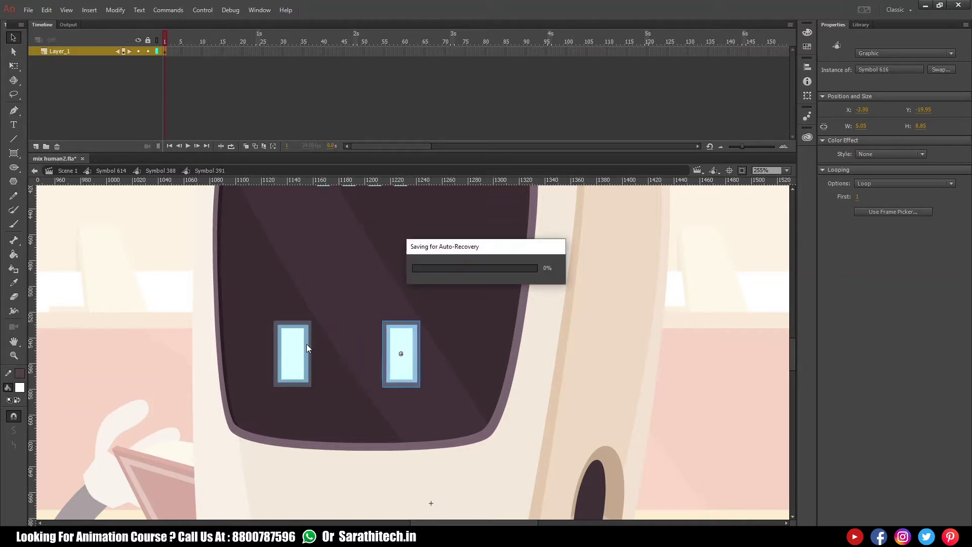
{"action": "key", "text": "Right"}
{"action": "key", "text": "Right"}
{"action": "key", "text": "Right"}
{"action": "key", "text": "Right"}
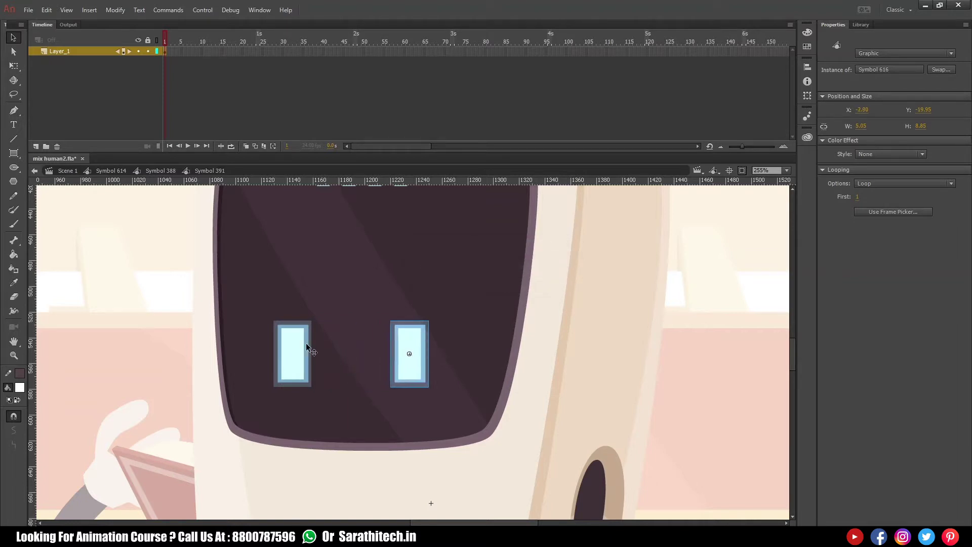
Step: Convert the row of four light-blue squares on the robot's screen into one graphic symbol
{"action": "scroll", "coordinate": [466, 276], "scroll_direction": "up", "scroll_amount": 5}
{"action": "scroll", "coordinate": [403, 337], "scroll_direction": "down", "scroll_amount": 5}
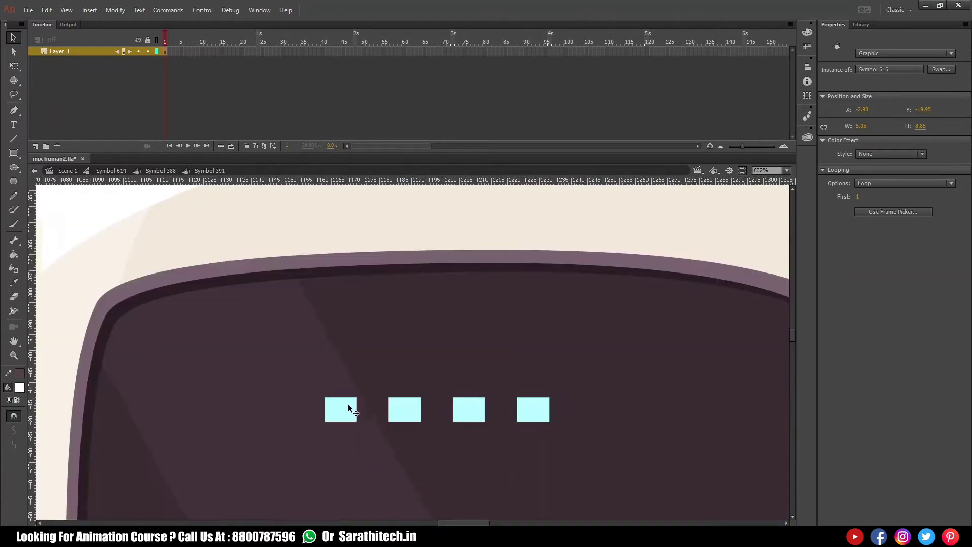
{"action": "left_click", "coordinate": [347, 405]}
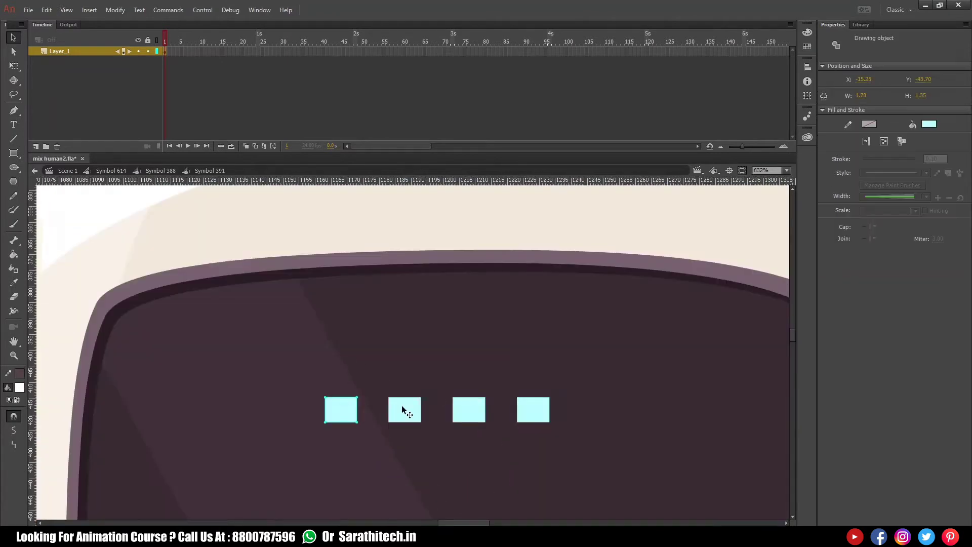
{"action": "left_click", "coordinate": [469, 409], "text": "shift"}
{"action": "left_click", "coordinate": [533, 409], "text": "shift"}
{"action": "key", "text": "F8"}
{"action": "key", "text": "Return"}
Step: Convert the robot's body and face screen into one graphic symbol, leaving out both eyes and the row of squares
{"action": "left_click", "coordinate": [436, 388], "text": "ctrl+alt"}
{"action": "left_click", "coordinate": [436, 388], "text": "ctrl+alt"}
{"action": "left_click_drag", "start_coordinate": [389, 404], "coordinate": [397, 347]}
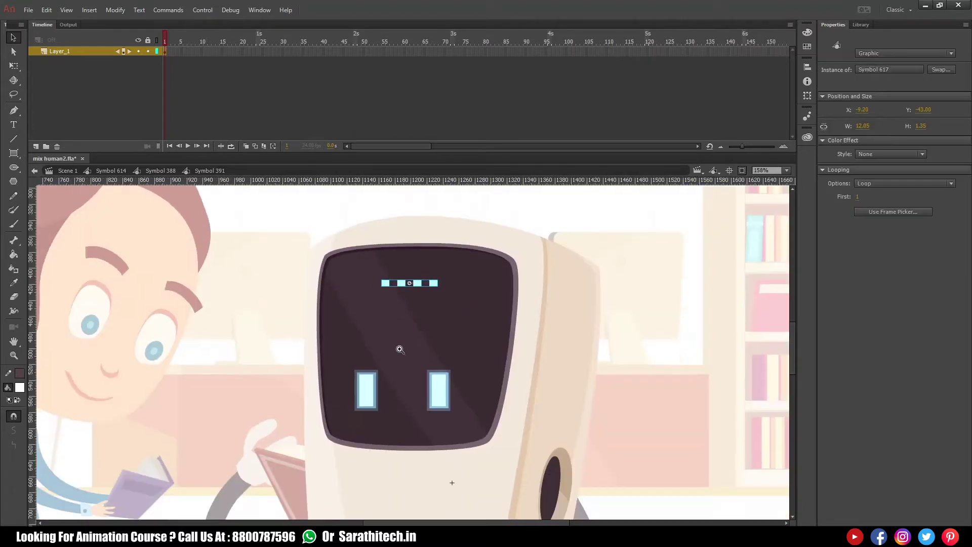
{"action": "left_click", "coordinate": [407, 360], "text": "ctrl+alt"}
{"action": "left_click_drag", "start_coordinate": [417, 383], "coordinate": [411, 369]}
{"action": "key", "text": "ctrl+a"}
{"action": "left_click_drag", "start_coordinate": [331, 256], "coordinate": [487, 419]}
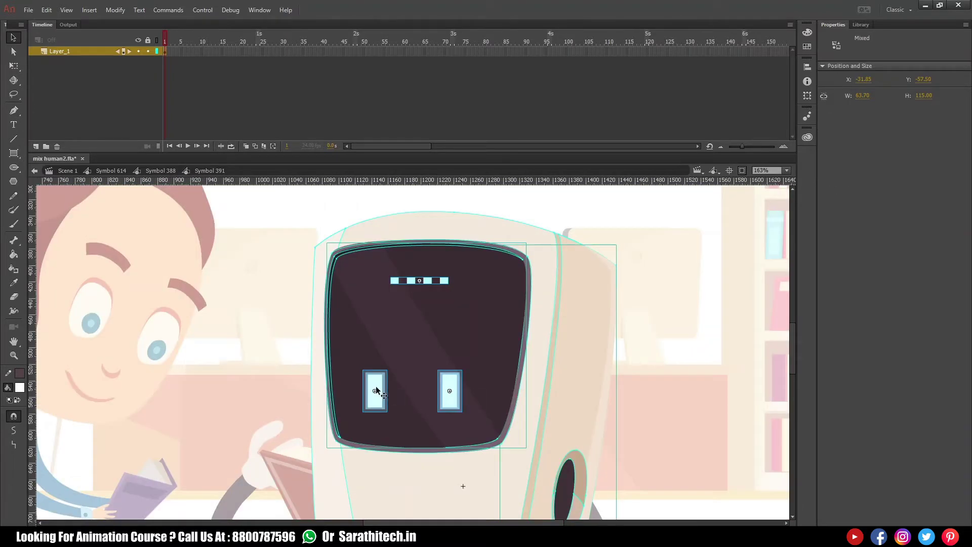
{"action": "left_click", "coordinate": [429, 280], "text": "shift"}
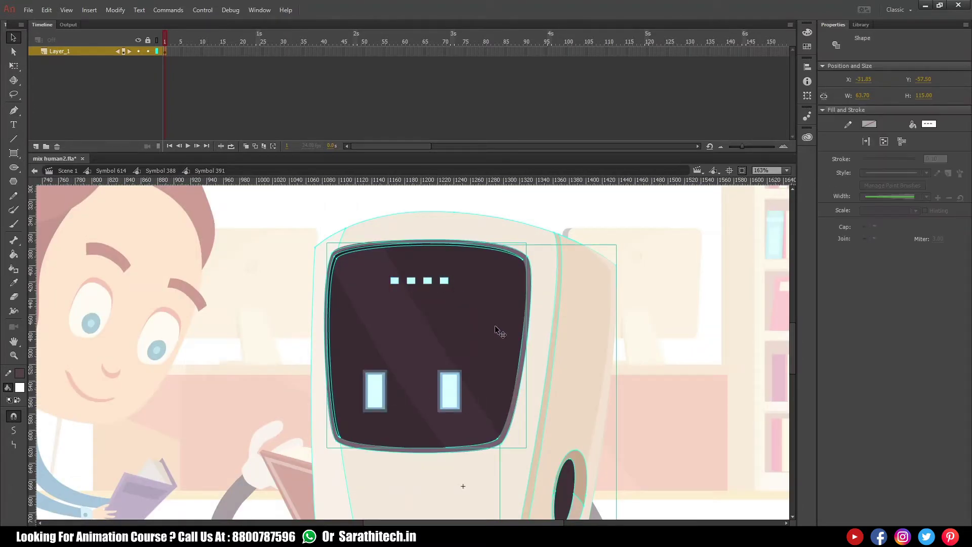
{"action": "key", "text": "F8"}
{"action": "key", "text": "Return"}
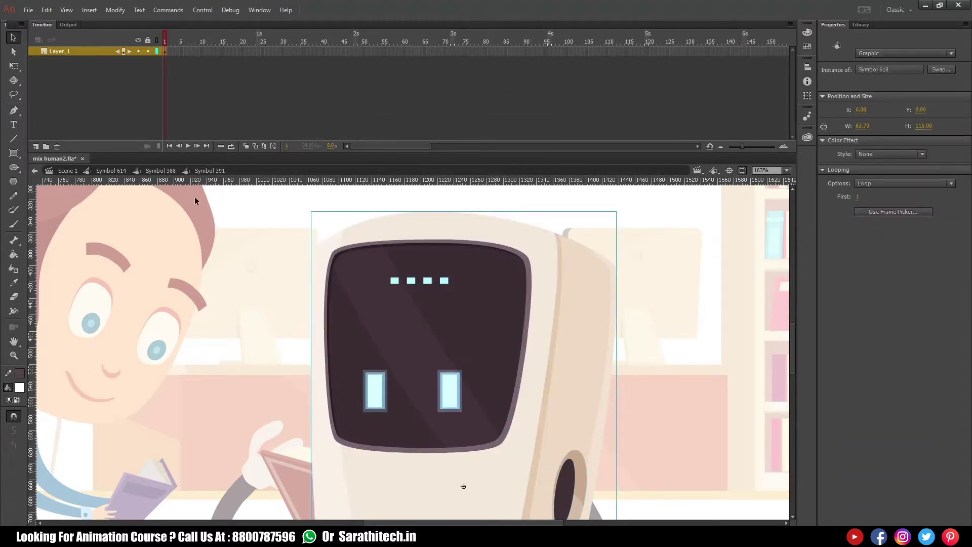
Step: Distribute all the symbols to separate layers and delete the empty Layer_1
{"action": "key", "text": "ctrl+a"}
{"action": "key", "text": "ctrl+shift+d"}
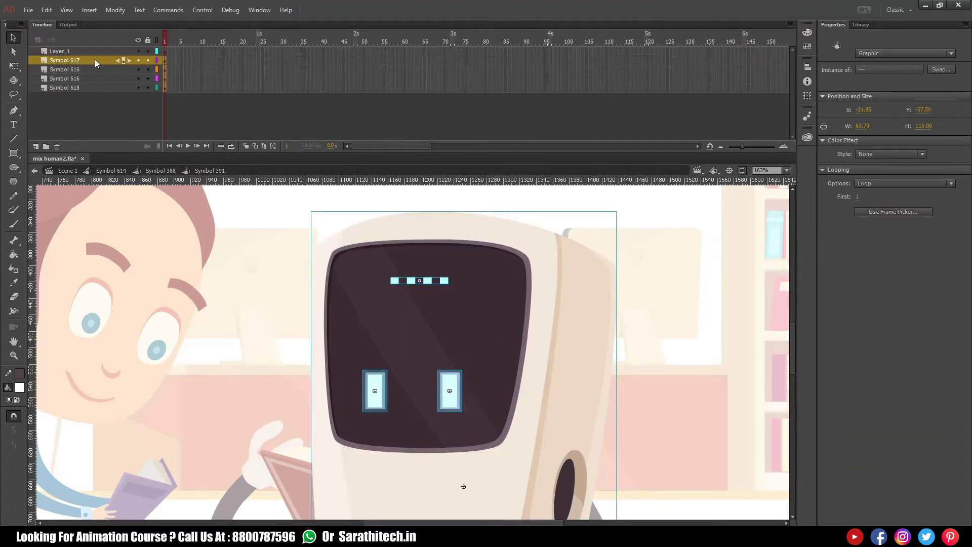
{"action": "left_click", "coordinate": [85, 50]}
{"action": "left_click", "coordinate": [57, 147]}
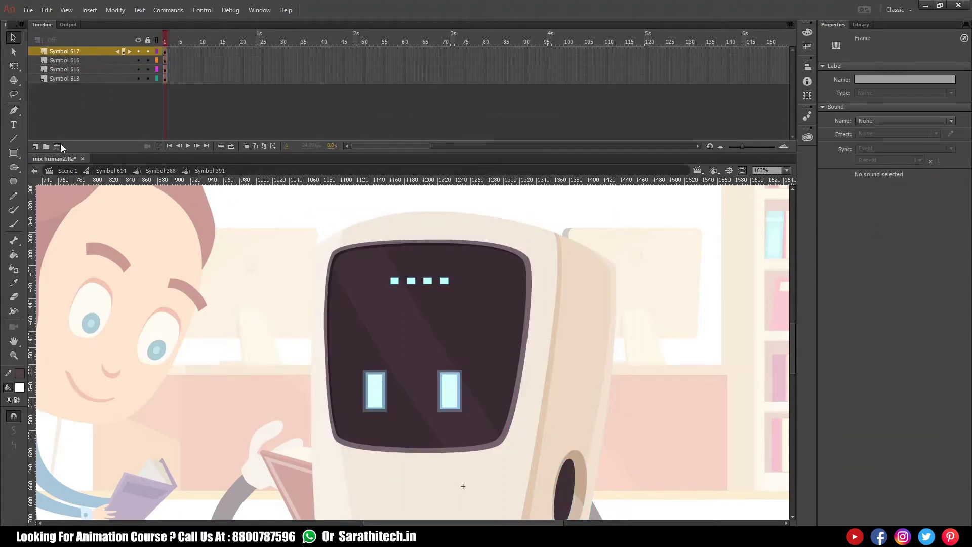
Step: Return to the Symbol 388 level and highlight all of the robot's separate parts
{"action": "left_click", "coordinate": [164, 173]}
{"action": "left_click", "coordinate": [448, 380], "text": "ctrl+shift"}
{"action": "left_click_drag", "start_coordinate": [446, 395], "coordinate": [444, 399]}
{"action": "left_click", "coordinate": [395, 372], "text": "ctrl+shift"}
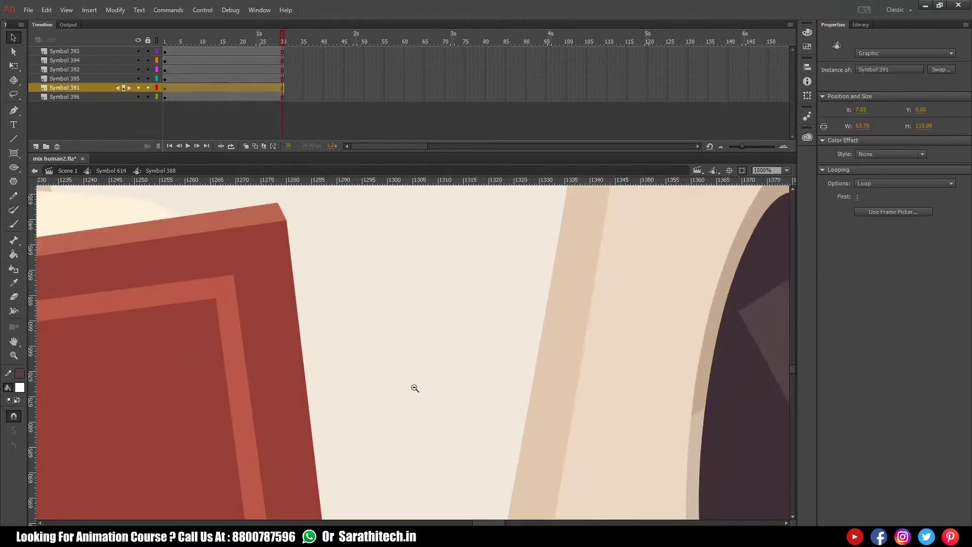
{"action": "left_click", "coordinate": [414, 387], "text": "ctrl+shift"}
{"action": "left_click", "coordinate": [405, 379], "text": "ctrl+shift"}
{"action": "left_click", "coordinate": [400, 379], "text": "ctrl+shift"}
{"action": "left_click", "coordinate": [395, 389], "text": "ctrl+shift"}
{"action": "left_click_drag", "start_coordinate": [395, 336], "coordinate": [420, 364]}
{"action": "left_click_drag", "start_coordinate": [286, 235], "coordinate": [525, 484]}
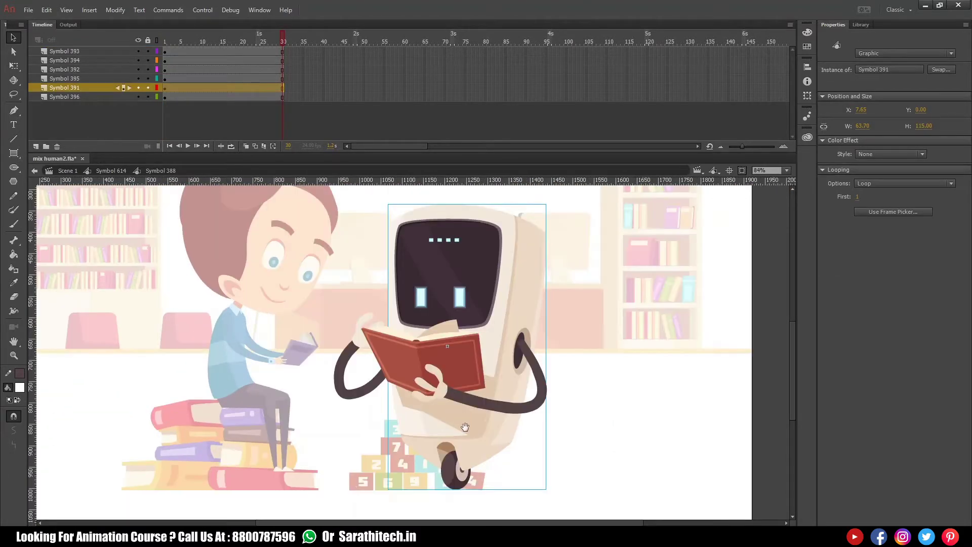
{"action": "left_click_drag", "start_coordinate": [464, 427], "coordinate": [480, 440]}
{"action": "left_click", "coordinate": [577, 304]}
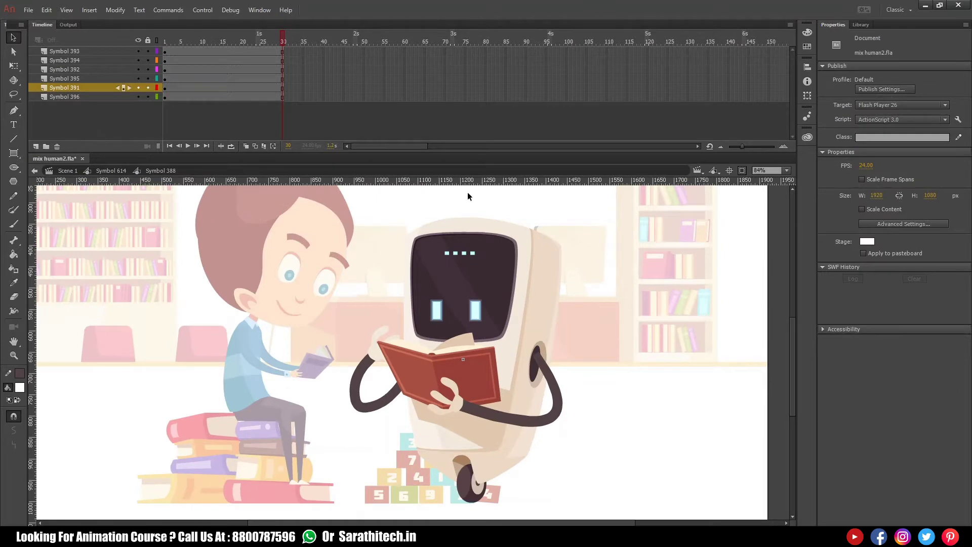
{"action": "key", "text": "ctrl+a"}
{"action": "left_click_drag", "start_coordinate": [278, 222], "coordinate": [635, 506]}
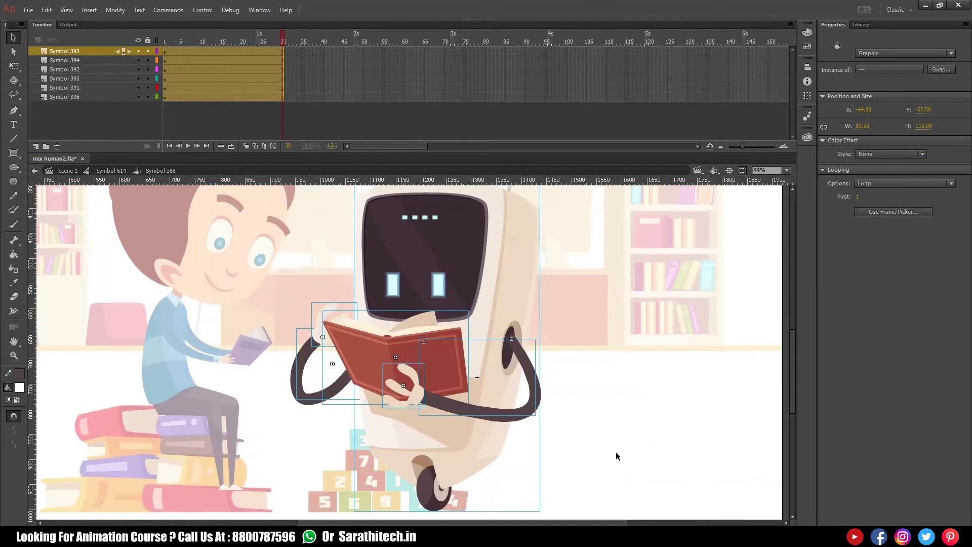
{"action": "left_click", "coordinate": [615, 421]}
{"action": "left_click_drag", "start_coordinate": [565, 396], "coordinate": [599, 403]}
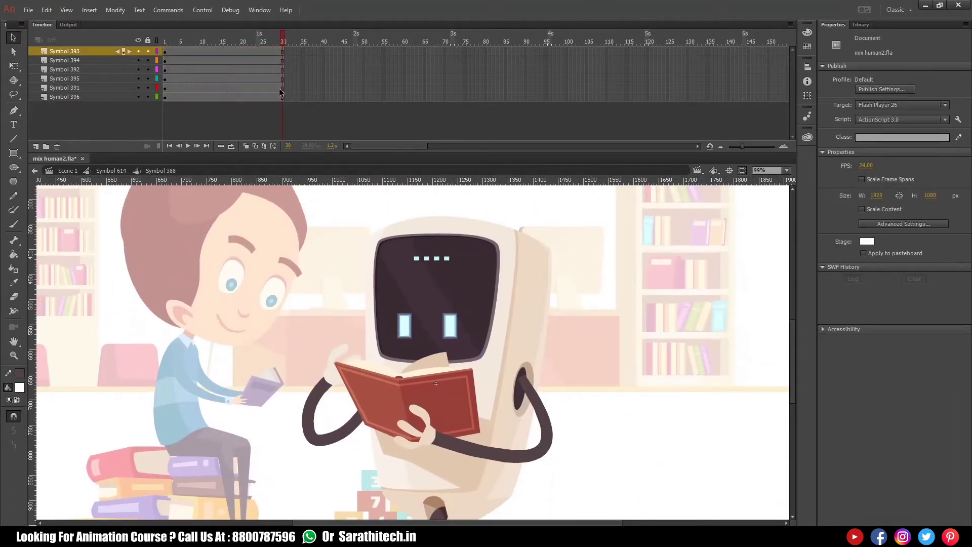
Step: Break apart the symbols of both robot arms into editable stroke shapes
{"action": "left_click", "coordinate": [164, 51]}
{"action": "mouse_move", "coordinate": [178, 51]}
{"action": "left_mouse_down"}
{"action": "mouse_move", "coordinate": [163, 50]}
{"action": "mouse_move", "coordinate": [186, 52]}
{"action": "left_mouse_up"}
{"action": "left_click", "coordinate": [327, 386]}
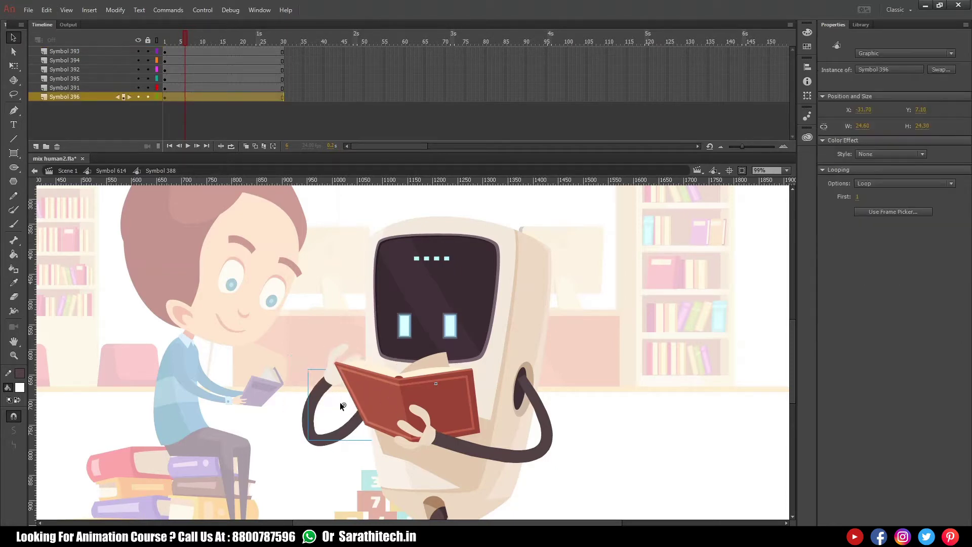
{"action": "key", "text": "ctrl+b"}
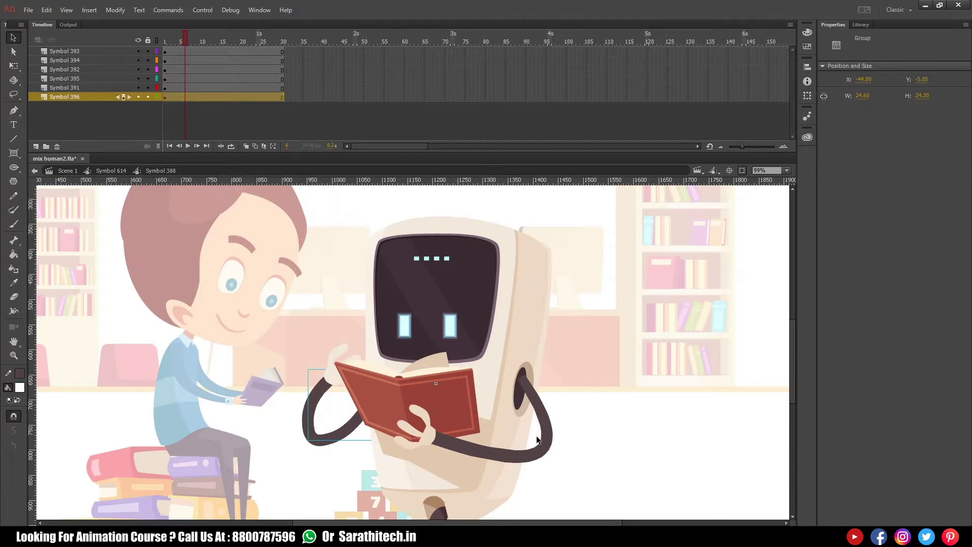
{"action": "left_click", "coordinate": [549, 448]}
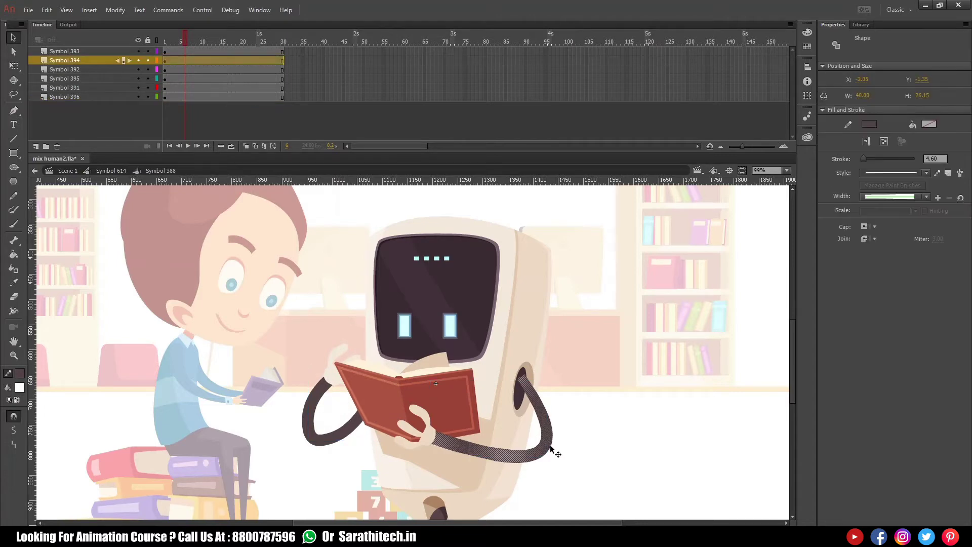
{"action": "left_click", "coordinate": [338, 436]}
{"action": "left_click", "coordinate": [364, 457]}
{"action": "left_click_drag", "start_coordinate": [322, 381], "coordinate": [302, 380]}
{"action": "key", "text": "ctrl+z"}
{"action": "left_click", "coordinate": [324, 375]}
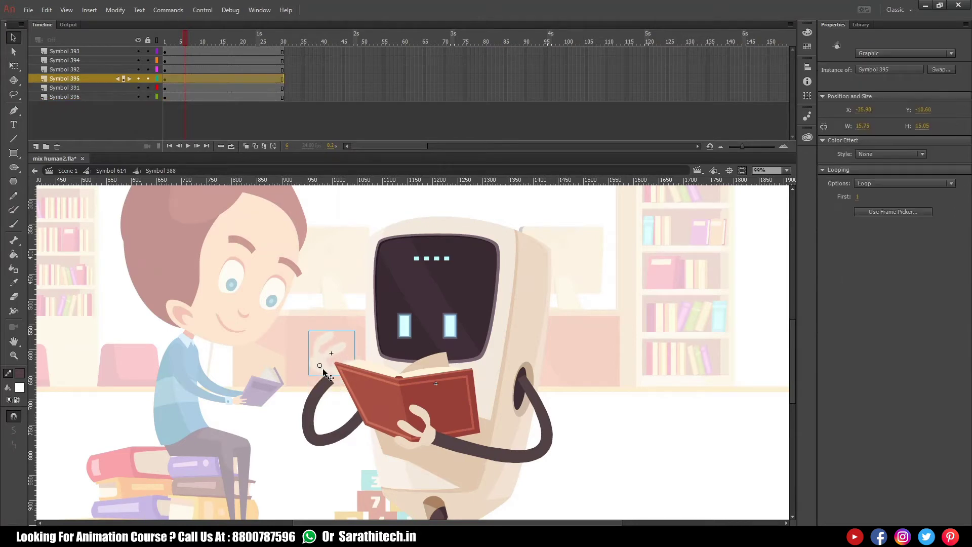
{"action": "left_click", "coordinate": [342, 314]}
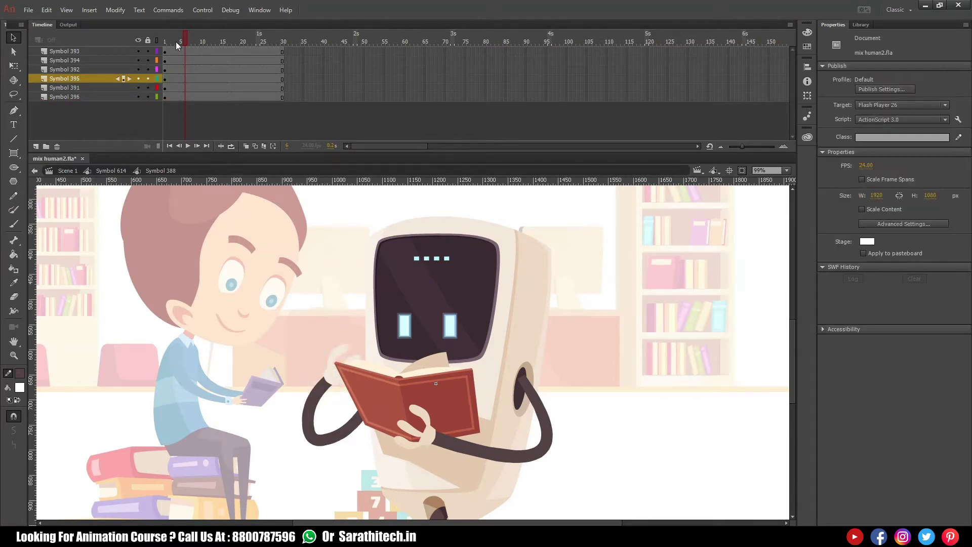
Step: Insert keyframes at frames 5 and 10 on all six robot layers
{"action": "left_click_drag", "start_coordinate": [182, 37], "coordinate": [180, 38]}
{"action": "left_click", "coordinate": [181, 88]}
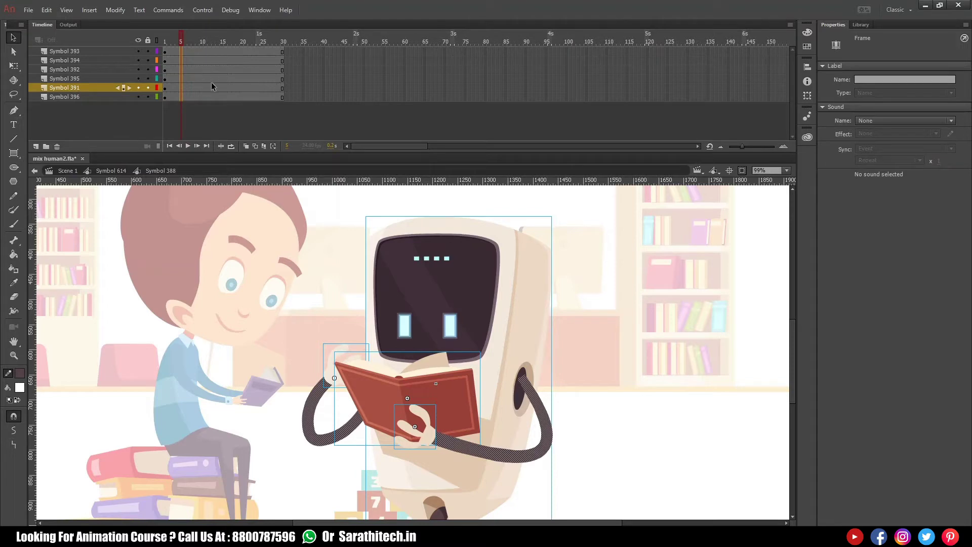
{"action": "left_click", "coordinate": [203, 51]}
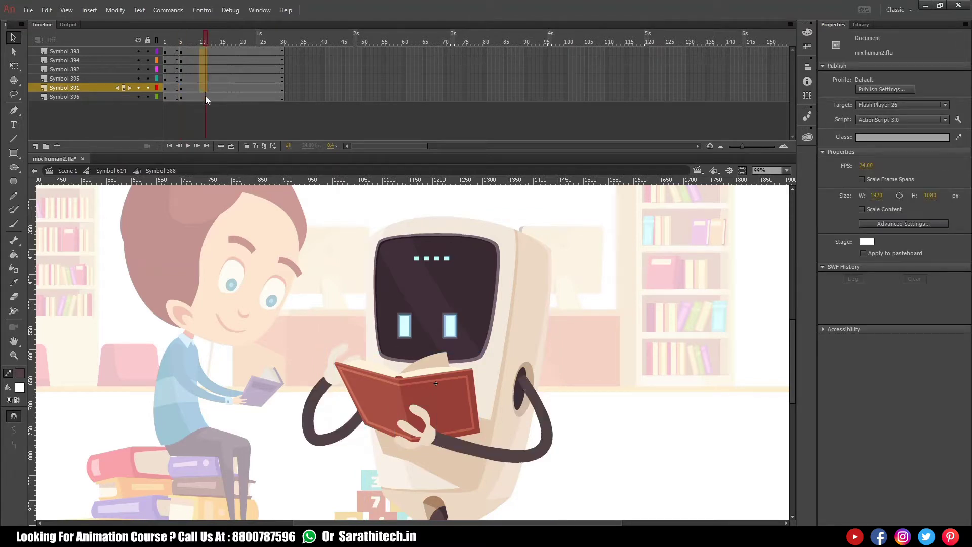
{"action": "key", "text": "F6"}
{"action": "left_click", "coordinate": [261, 38]}
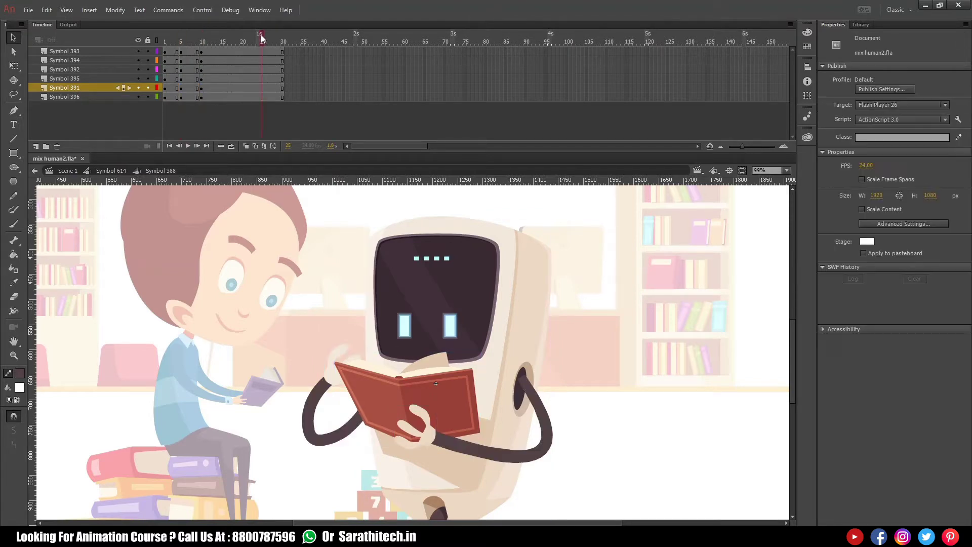
{"action": "key", "text": "F6"}
{"action": "left_click", "coordinate": [282, 42]}
{"action": "left_click_drag", "start_coordinate": [262, 39], "coordinate": [202, 42]}
{"action": "left_click_drag", "start_coordinate": [261, 52], "coordinate": [264, 102]}
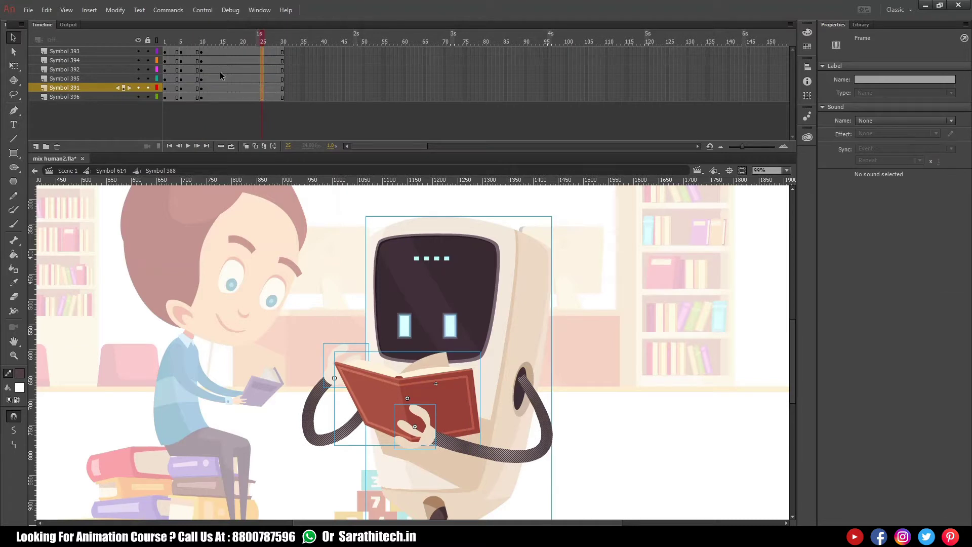
Step: Go to frame 10 and lock the Symbol 395 layer that holds the hand nearest the boy
{"action": "left_click", "coordinate": [203, 41]}
{"action": "left_click_drag", "start_coordinate": [255, 310], "coordinate": [458, 471]}
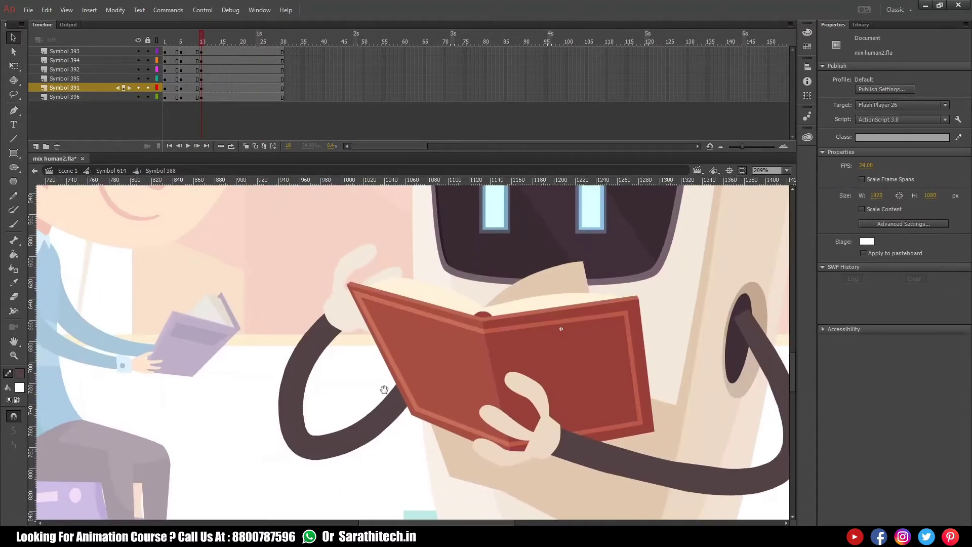
{"action": "left_click_drag", "start_coordinate": [369, 398], "coordinate": [341, 414]}
{"action": "left_click", "coordinate": [427, 383]}
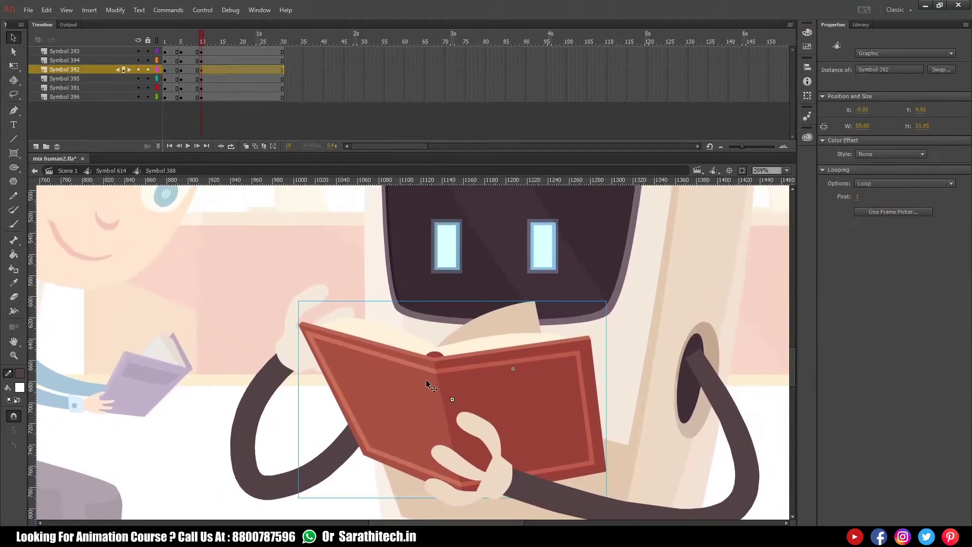
{"action": "left_click", "coordinate": [297, 407]}
{"action": "left_click", "coordinate": [300, 358]}
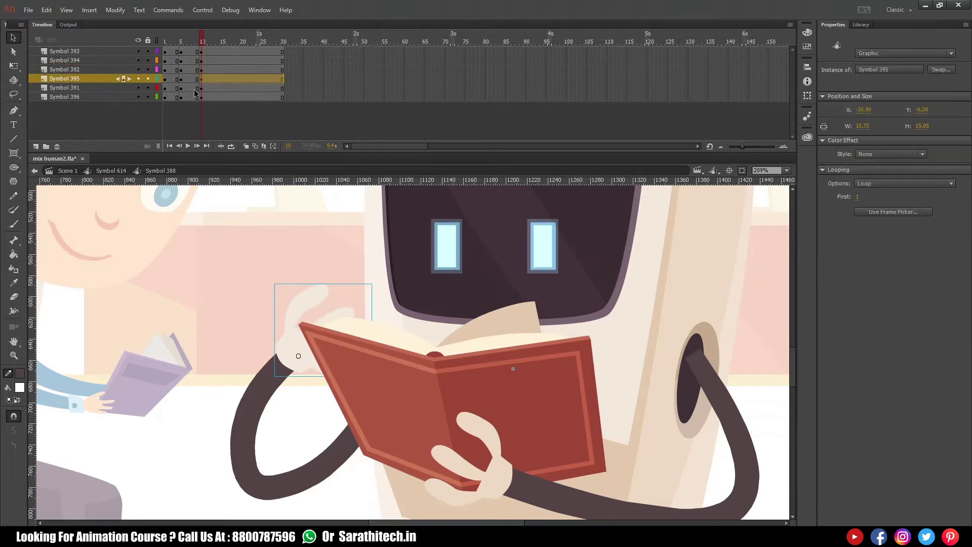
{"action": "left_click", "coordinate": [148, 78]}
Step: Reshape the robot's arm nearest the boy at frame 10 so that it bends higher, using Free Transform
{"action": "mouse_move", "coordinate": [283, 361]}
{"action": "left_mouse_down"}
{"action": "mouse_move", "coordinate": [360, 324]}
{"action": "mouse_move", "coordinate": [385, 334]}
{"action": "left_mouse_up"}
{"action": "mouse_move", "coordinate": [267, 391]}
{"action": "left_mouse_down"}
{"action": "mouse_move", "coordinate": [276, 370]}
{"action": "mouse_move", "coordinate": [272, 384]}
{"action": "left_mouse_up"}
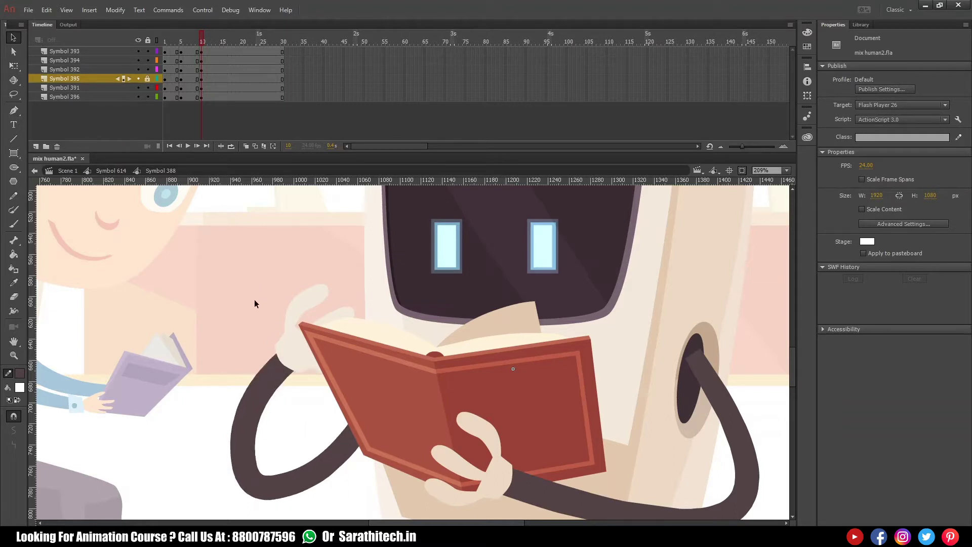
{"action": "left_click", "coordinate": [262, 392]}
{"action": "key", "text": "q"}
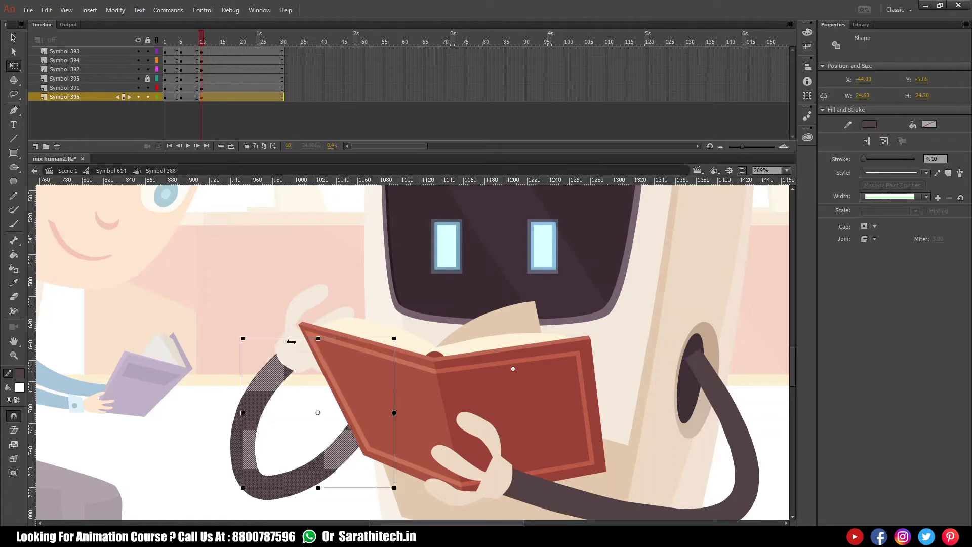
{"action": "left_click_drag", "start_coordinate": [236, 333], "coordinate": [299, 314]}
{"action": "left_click", "coordinate": [338, 281]}
{"action": "left_click", "coordinate": [293, 355]}
{"action": "left_click_drag", "start_coordinate": [293, 356], "coordinate": [338, 329]}
{"action": "key", "text": "ctrl+z"}
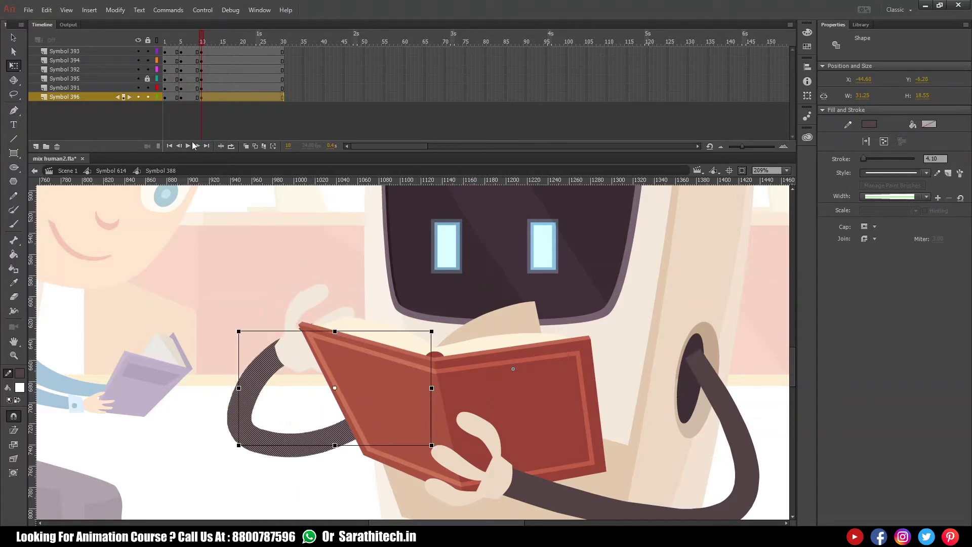
Step: Unlock the Symbol 395 layer, then rotate and move its hand at frame 10 to meet the raised arm
{"action": "left_click", "coordinate": [147, 80]}
{"action": "left_click", "coordinate": [217, 320]}
{"action": "left_click", "coordinate": [295, 353]}
{"action": "left_click_drag", "start_coordinate": [379, 286], "coordinate": [397, 335]}
{"action": "mouse_move", "coordinate": [333, 324]}
{"action": "left_mouse_down"}
{"action": "mouse_move", "coordinate": [299, 353]}
{"action": "mouse_move", "coordinate": [326, 314]}
{"action": "left_mouse_up"}
{"action": "left_click_drag", "start_coordinate": [430, 291], "coordinate": [438, 322]}
Step: Open the book symbol, extend both of its layers to frame 30 and return to Symbol 388
{"action": "left_click", "coordinate": [515, 404], "text": "ctrl+alt"}
{"action": "left_click_drag", "start_coordinate": [291, 254], "coordinate": [497, 448], "text": "ctrl"}
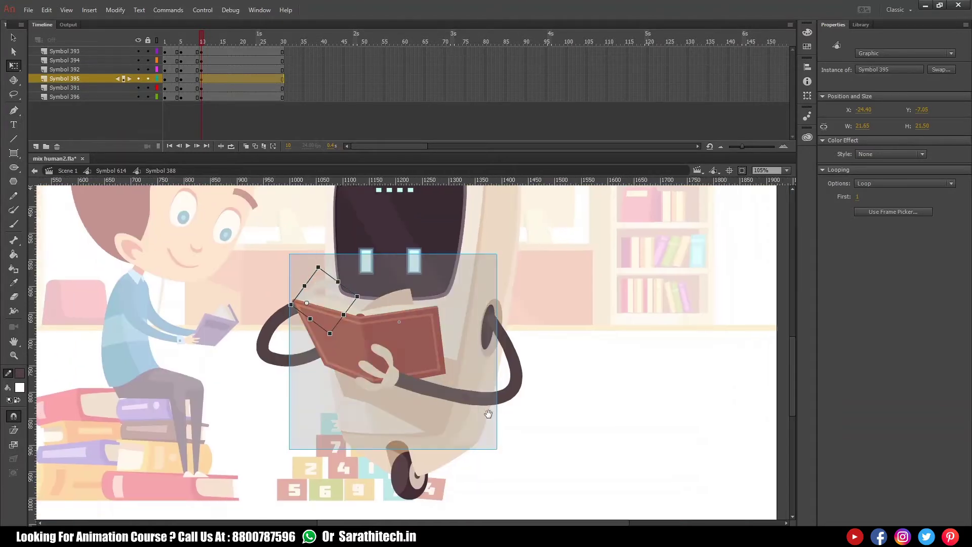
{"action": "left_click", "coordinate": [412, 282]}
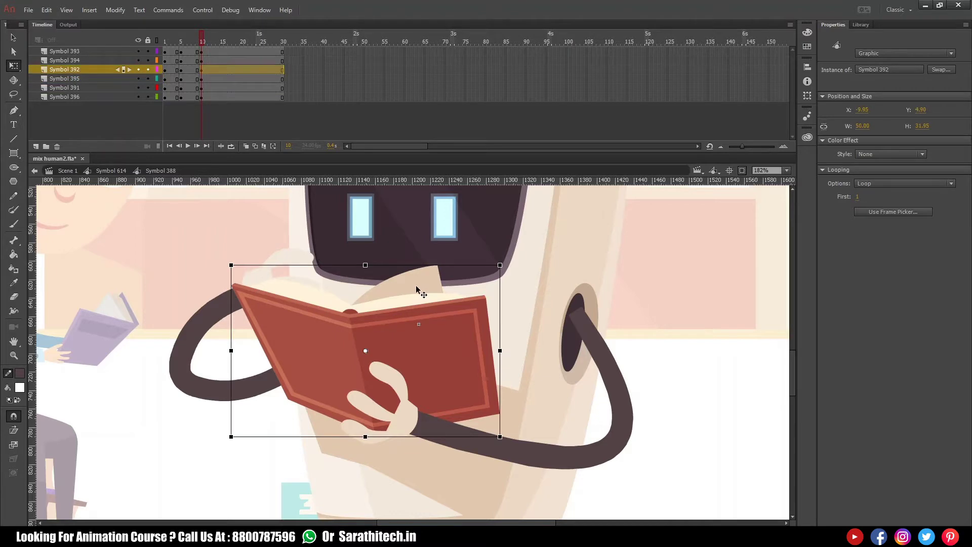
{"action": "double_click", "coordinate": [416, 286]}
{"action": "key", "text": "ctrl+a"}
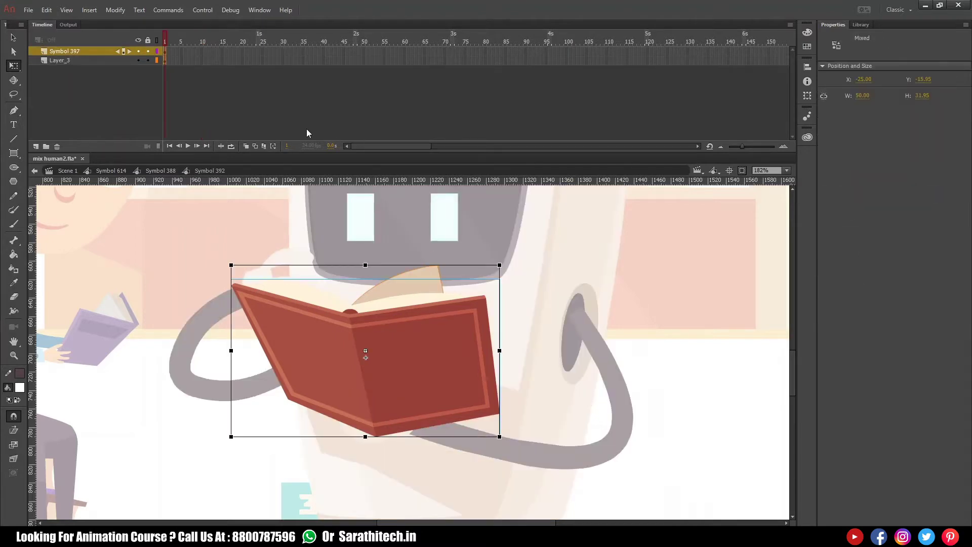
{"action": "left_click", "coordinate": [299, 53]}
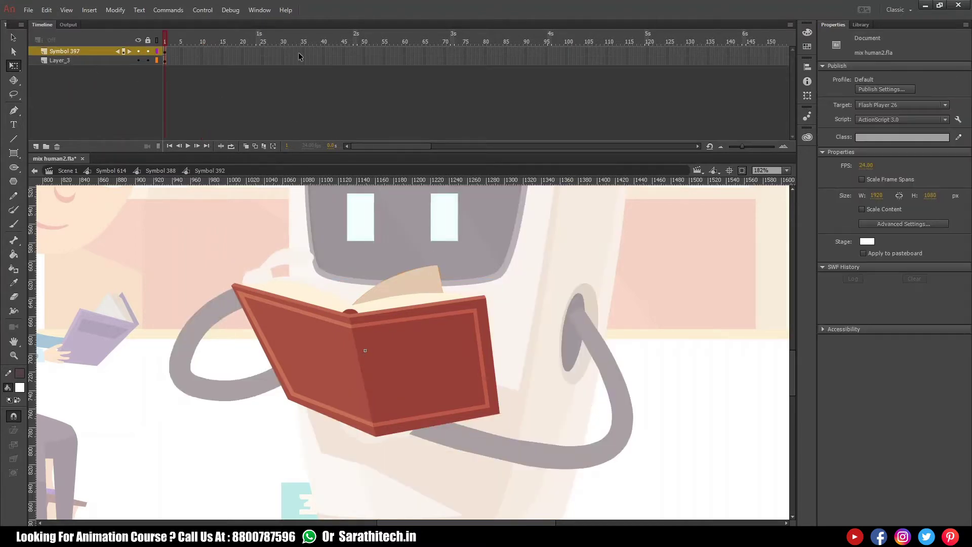
{"action": "left_click_drag", "start_coordinate": [282, 50], "coordinate": [281, 61]}
{"action": "key", "text": "F5"}
{"action": "left_click", "coordinate": [207, 105]}
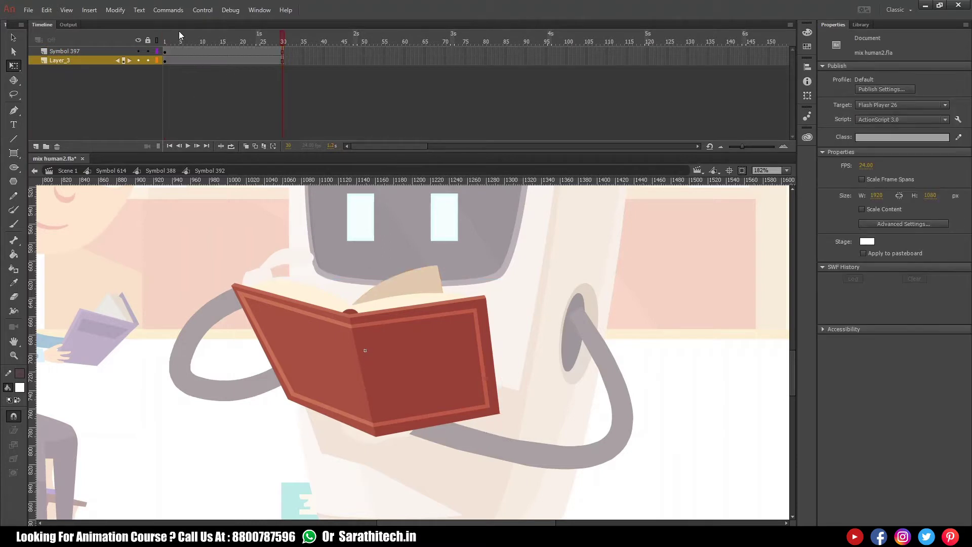
{"action": "left_click", "coordinate": [165, 171]}
Step: Insert keyframes at frame 15 on all six robot layers
{"action": "left_click_drag", "start_coordinate": [196, 42], "coordinate": [258, 59]}
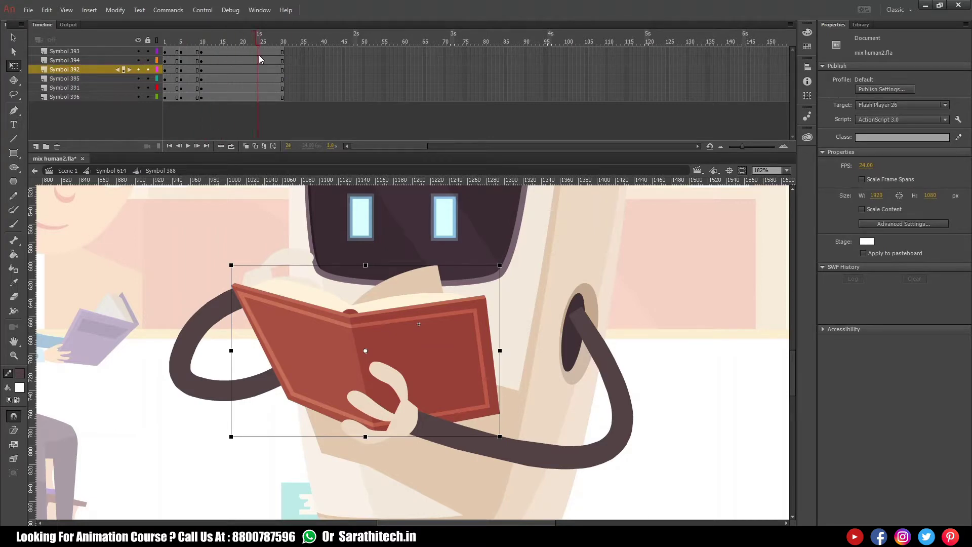
{"action": "left_click", "coordinate": [217, 42]}
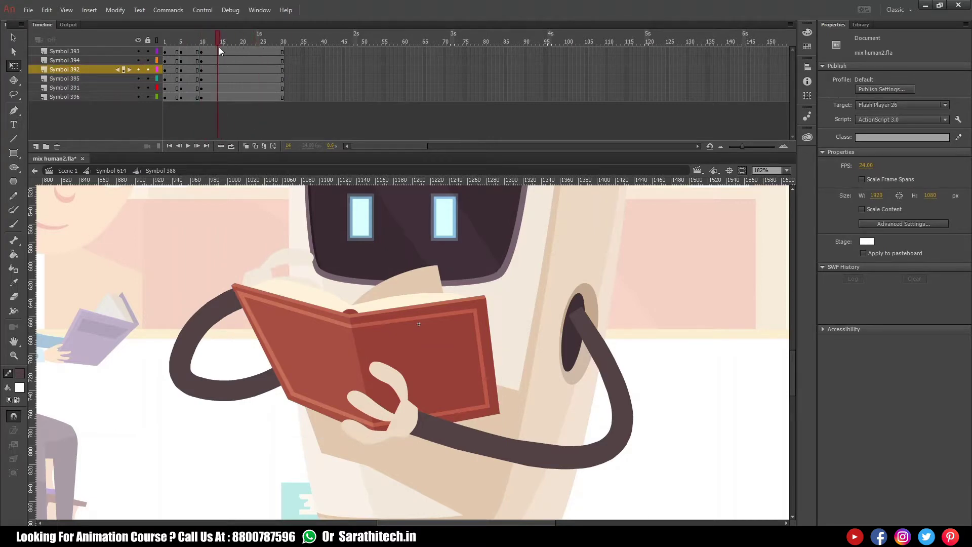
{"action": "left_click_drag", "start_coordinate": [222, 81], "coordinate": [221, 103]}
{"action": "key", "text": "F6"}
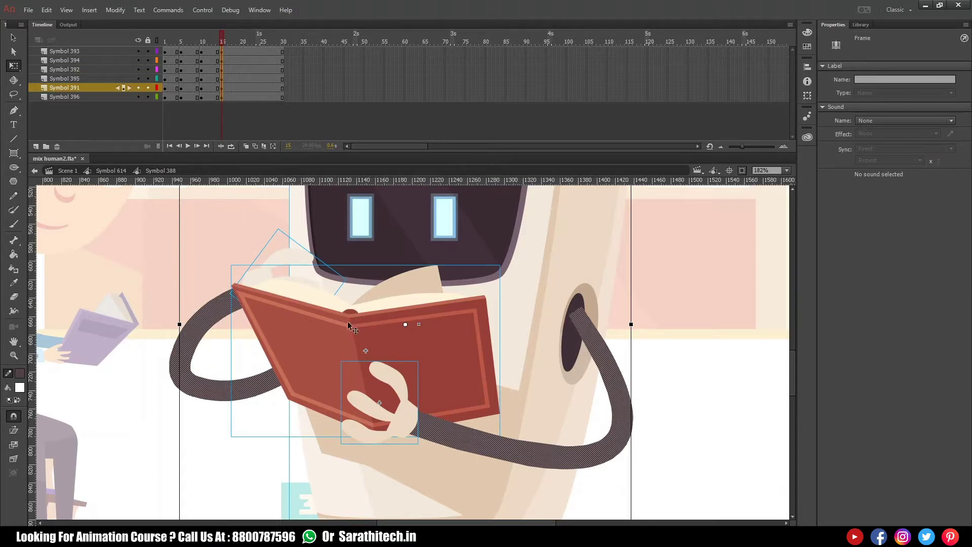
{"action": "left_click", "coordinate": [366, 357], "text": "ctrl+alt"}
{"action": "left_click_drag", "start_coordinate": [421, 342], "coordinate": [426, 391]}
{"action": "left_click", "coordinate": [588, 353]}
Step: Create a shape tween between the arm keyframes at frames 5, 10 and 15 on the Symbol 396 layer
{"action": "left_click_drag", "start_coordinate": [220, 41], "coordinate": [213, 132]}
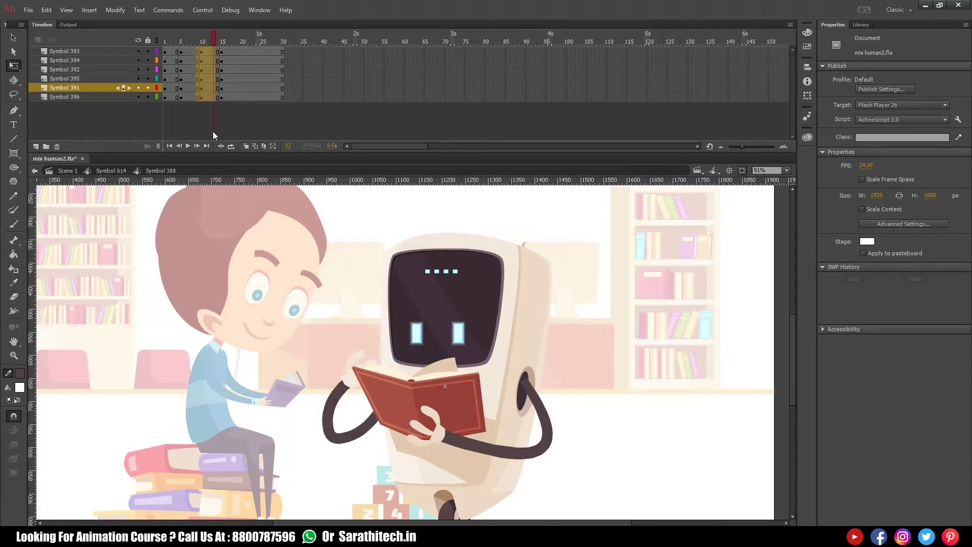
{"action": "right_click", "coordinate": [206, 89]}
{"action": "left_click", "coordinate": [173, 192]}
{"action": "left_click_drag", "start_coordinate": [266, 330], "coordinate": [395, 449]}
{"action": "left_click", "coordinate": [204, 98]}
{"action": "right_click", "coordinate": [205, 98]}
{"action": "left_click", "coordinate": [238, 111]}
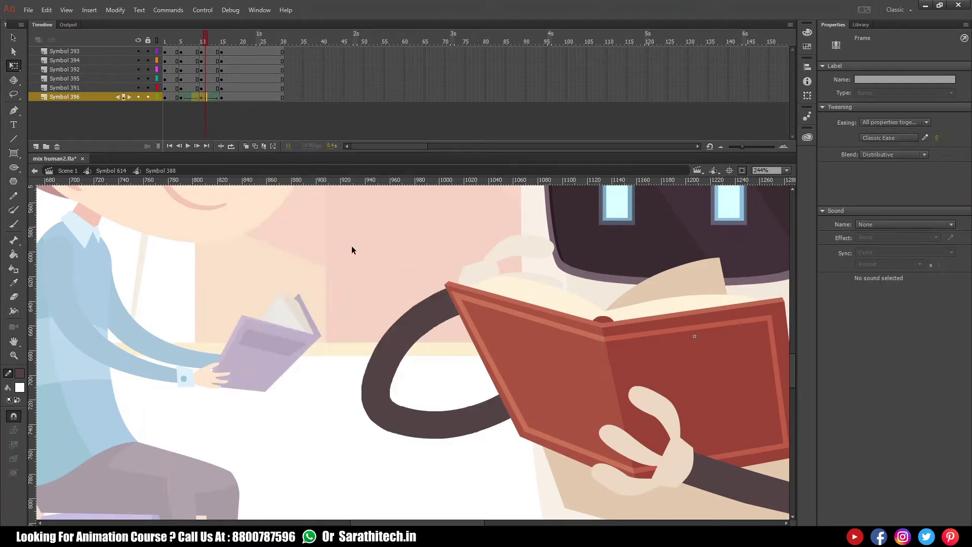
Step: Create a classic tween between the hand keyframes at frames 5, 10 and 15 on the Symbol 395 layer
{"action": "left_click", "coordinate": [204, 79]}
{"action": "right_click", "coordinate": [203, 79]}
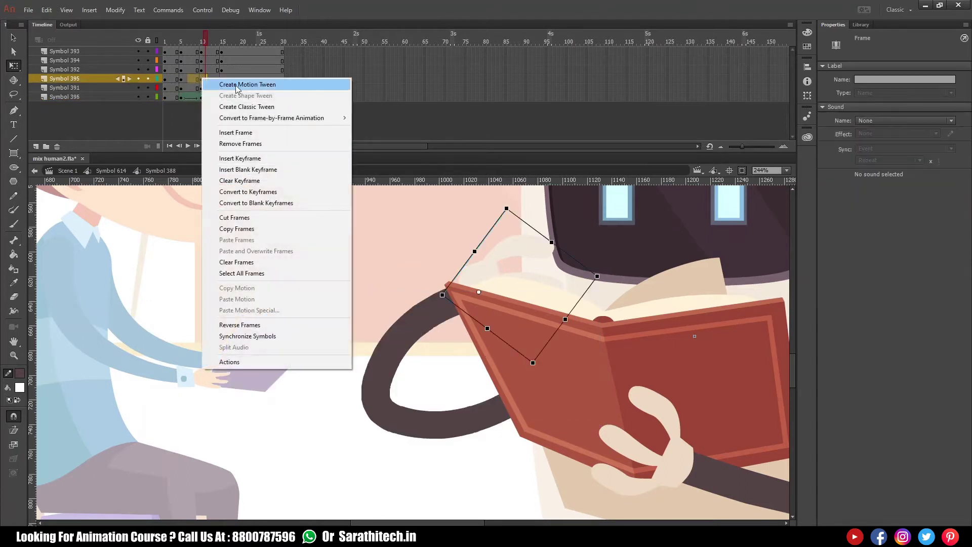
{"action": "left_click", "coordinate": [247, 106]}
Step: Set the Classic Ease value of the hand and arm tweens to 100
{"action": "left_click", "coordinate": [219, 89]}
{"action": "mouse_move", "coordinate": [218, 88]}
{"action": "left_mouse_down"}
{"action": "mouse_move", "coordinate": [213, 80]}
{"action": "mouse_move", "coordinate": [211, 100]}
{"action": "left_mouse_up"}
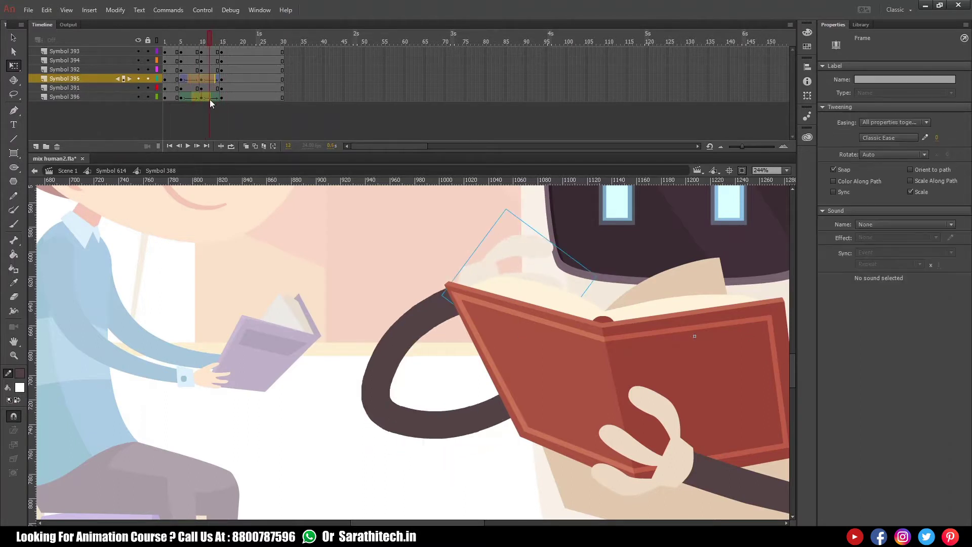
{"action": "left_click", "coordinate": [210, 97]}
{"action": "left_click", "coordinate": [937, 137]}
{"action": "type", "text": "100"}
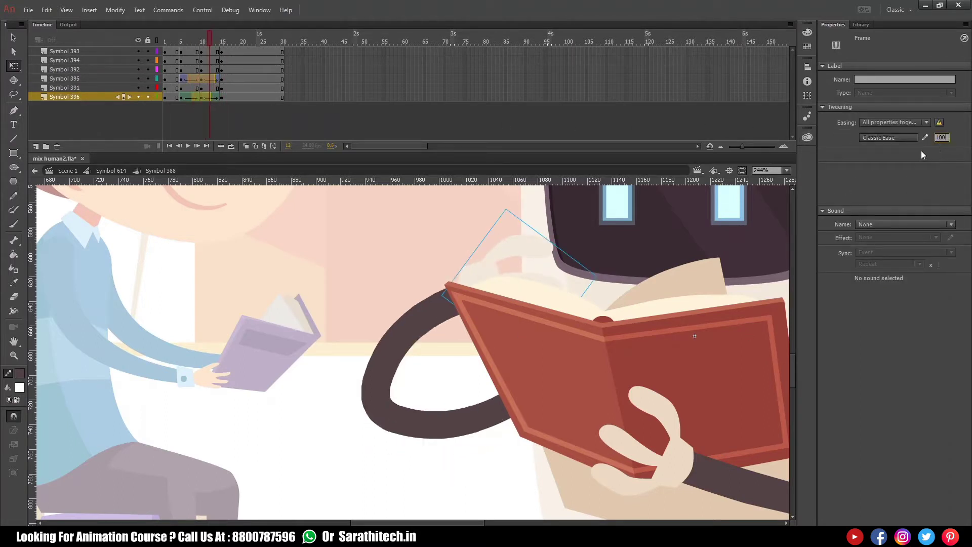
{"action": "key", "text": "Return"}
{"action": "left_click", "coordinate": [412, 338]}
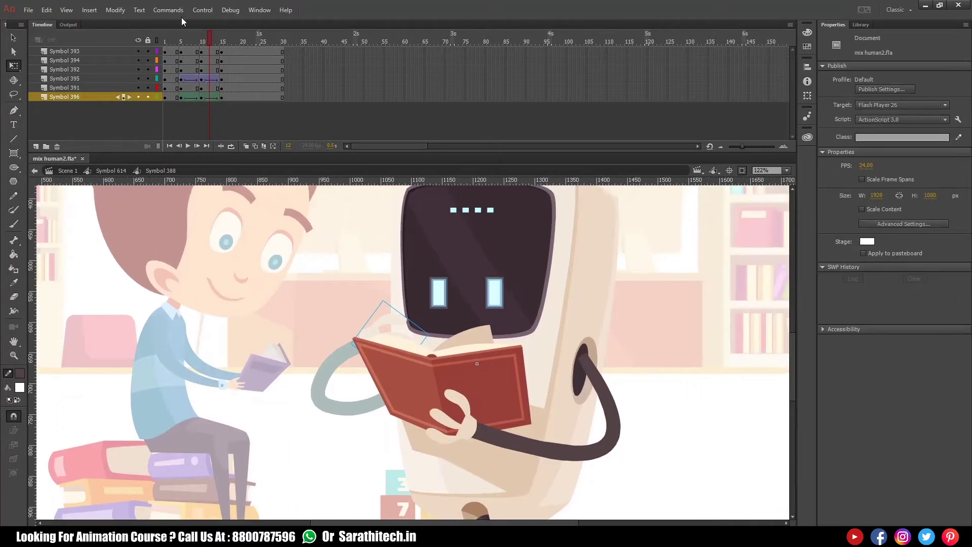
Step: Clear the extra keyframes after frame 1 on the Symbol 393, 394, 392 and 391 layers
{"action": "left_click_drag", "start_coordinate": [211, 35], "coordinate": [221, 98]}
{"action": "left_click_drag", "start_coordinate": [235, 52], "coordinate": [168, 130]}
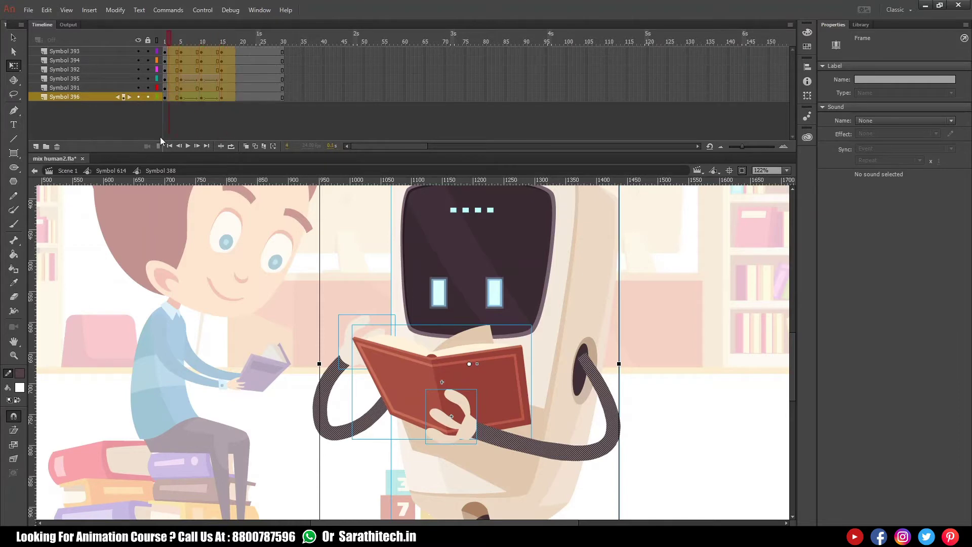
{"action": "right_click", "coordinate": [197, 96]}
{"action": "left_click", "coordinate": [240, 350]}
{"action": "left_click", "coordinate": [213, 88]}
{"action": "left_click", "coordinate": [181, 59]}
{"action": "left_click_drag", "start_coordinate": [183, 56], "coordinate": [202, 88]}
{"action": "key", "text": "shift+F6"}
{"action": "left_click", "coordinate": [220, 87]}
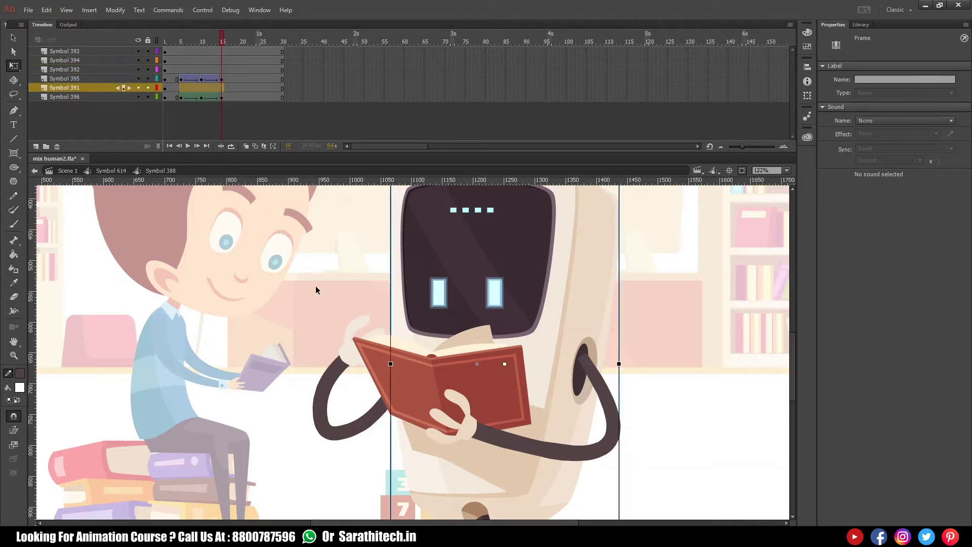
Step: Play back and scrub through the robot's arm and hand animation to check the motion
{"action": "key", "text": "ctrl+2"}
{"action": "left_click_drag", "start_coordinate": [443, 353], "coordinate": [419, 365]}
{"action": "left_click_drag", "start_coordinate": [295, 281], "coordinate": [619, 496]}
{"action": "left_click_drag", "start_coordinate": [613, 402], "coordinate": [611, 398]}
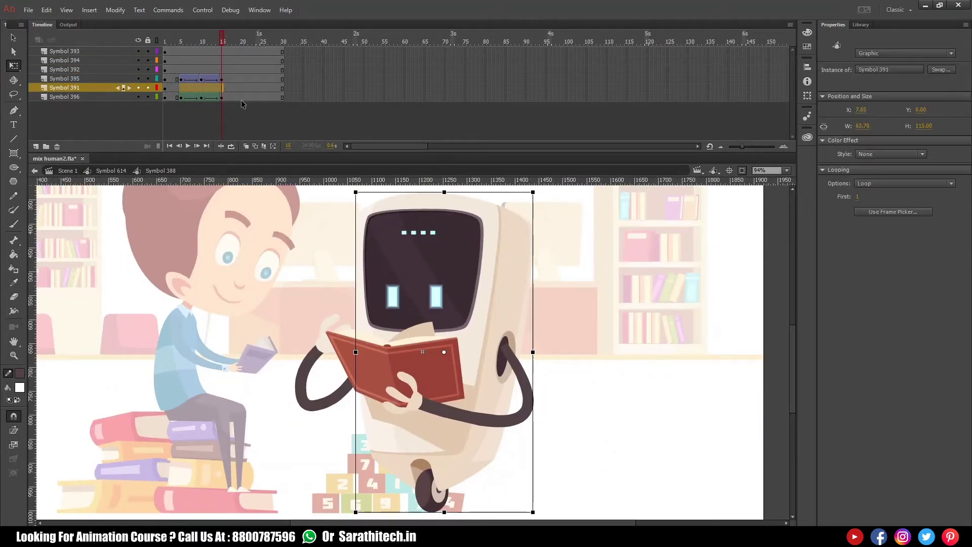
{"action": "key", "text": "Return"}
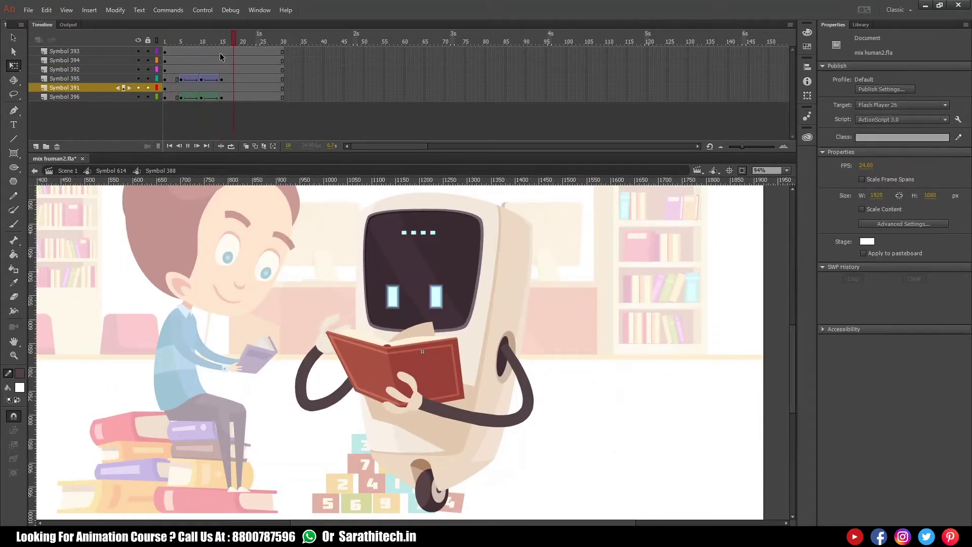
{"action": "left_click_drag", "start_coordinate": [169, 42], "coordinate": [224, 58]}
Step: Move the start keyframes of the hand and arm tweens to frame 3 and their end keyframes to frame 17
{"action": "left_click", "coordinate": [181, 81]}
{"action": "left_click_drag", "start_coordinate": [181, 80], "coordinate": [173, 99]}
{"action": "left_click", "coordinate": [180, 98]}
{"action": "left_click", "coordinate": [225, 79]}
{"action": "left_click_drag", "start_coordinate": [226, 79], "coordinate": [231, 80]}
{"action": "left_click", "coordinate": [229, 98]}
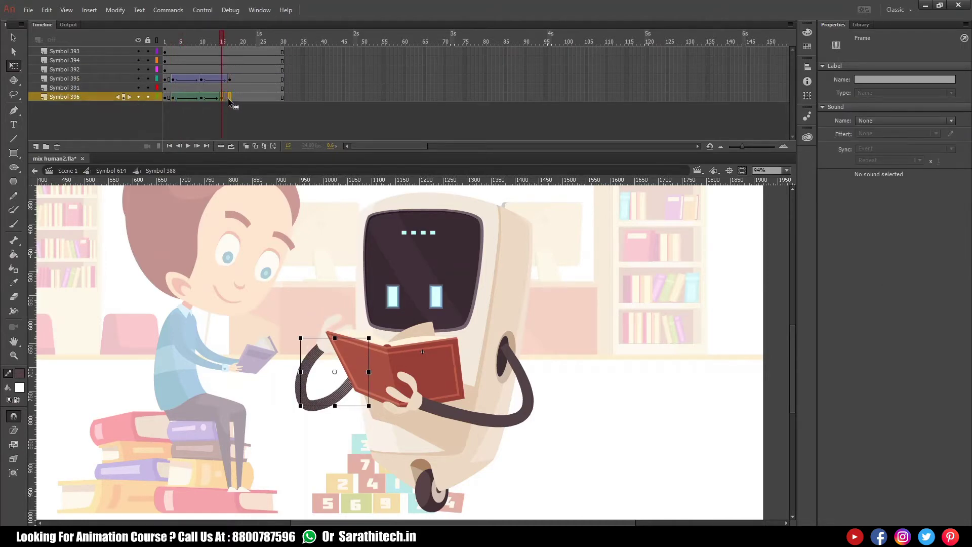
{"action": "key", "text": "Return"}
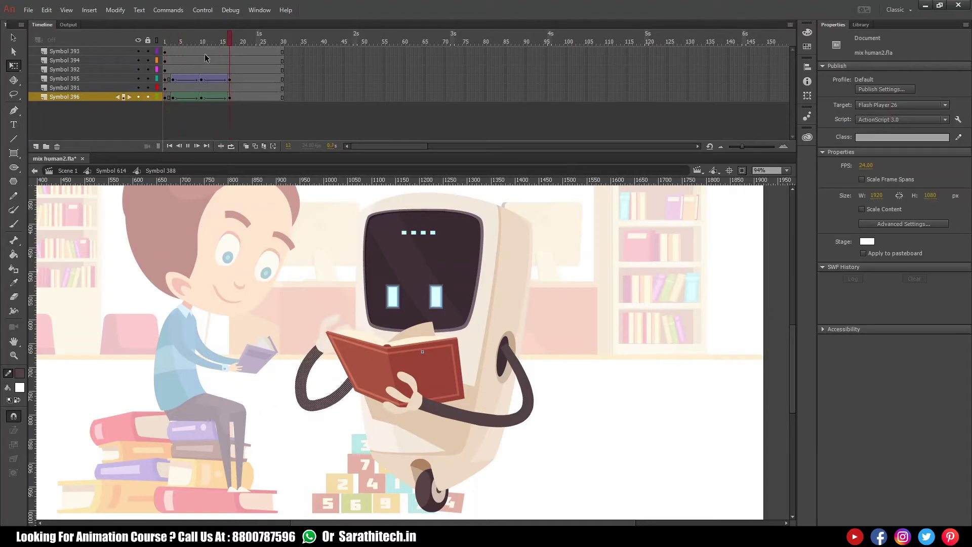
Step: Open the book symbol, lock its Symbol 397 layer and display that layer as outlines
{"action": "left_click_drag", "start_coordinate": [304, 276], "coordinate": [489, 454]}
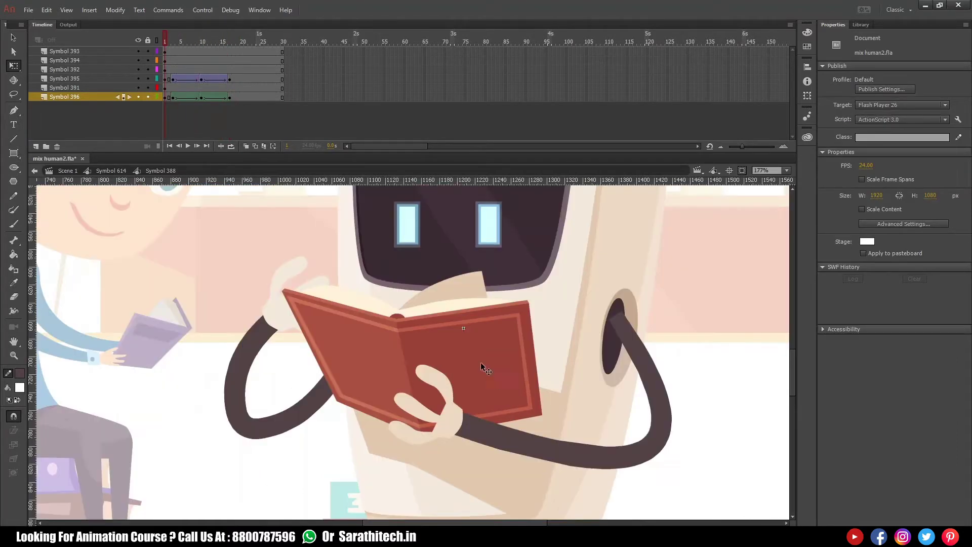
{"action": "left_click", "coordinate": [466, 288]}
{"action": "double_click", "coordinate": [472, 292]}
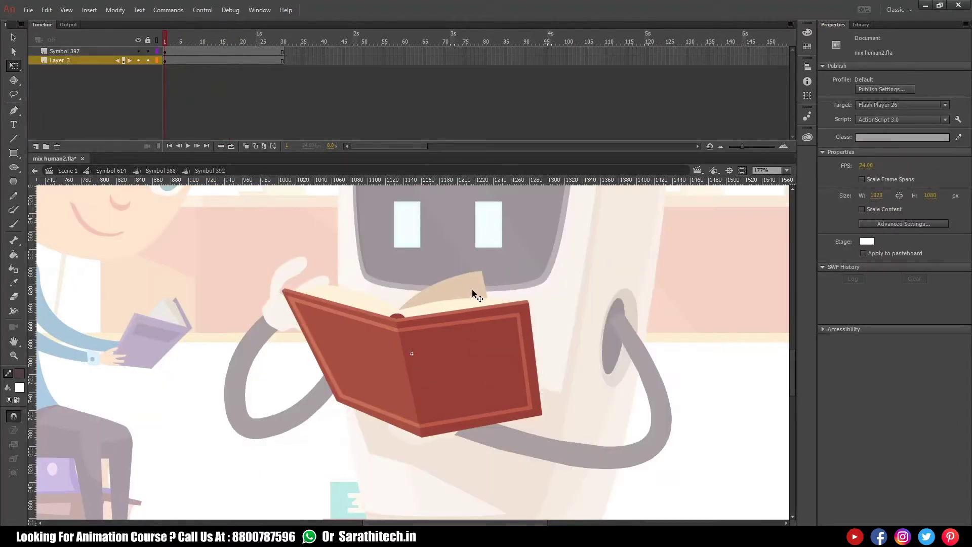
{"action": "left_click", "coordinate": [494, 290]}
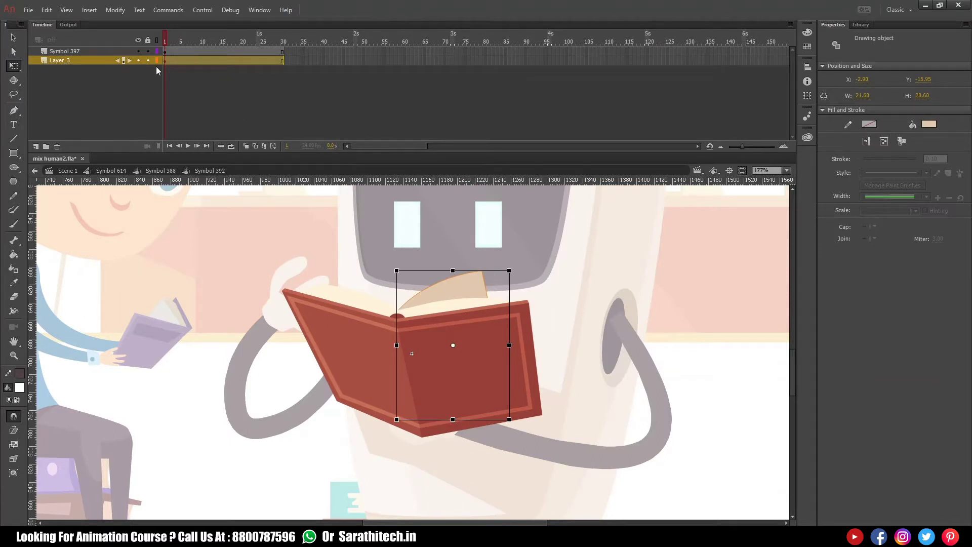
{"action": "left_click", "coordinate": [148, 51]}
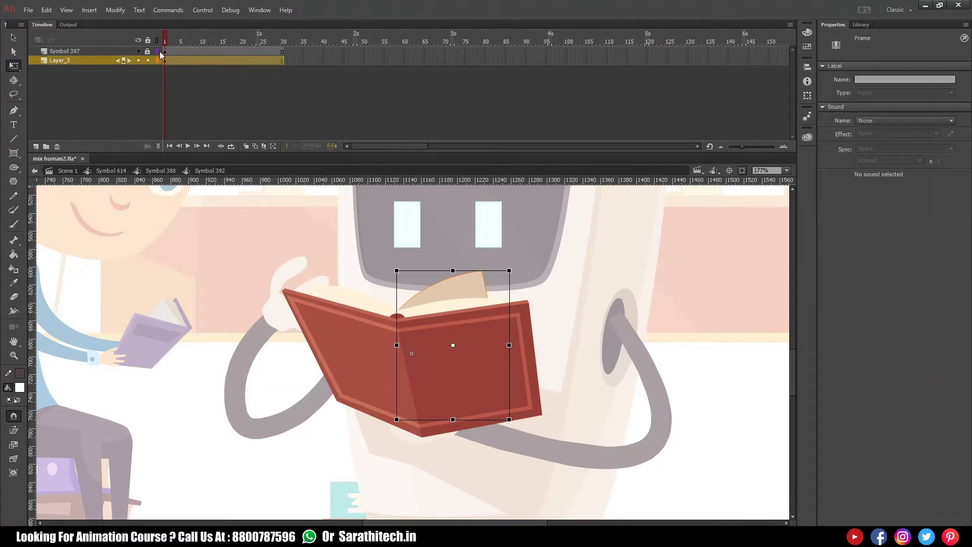
{"action": "left_click", "coordinate": [156, 52]}
{"action": "left_click", "coordinate": [518, 293]}
Step: Break apart the book's raised page and pull its upper corner and edge down to match the open book's outline
{"action": "left_click_drag", "start_coordinate": [480, 272], "coordinate": [503, 294]}
{"action": "key", "text": "ctrl+z"}
{"action": "key", "text": "ctrl+b"}
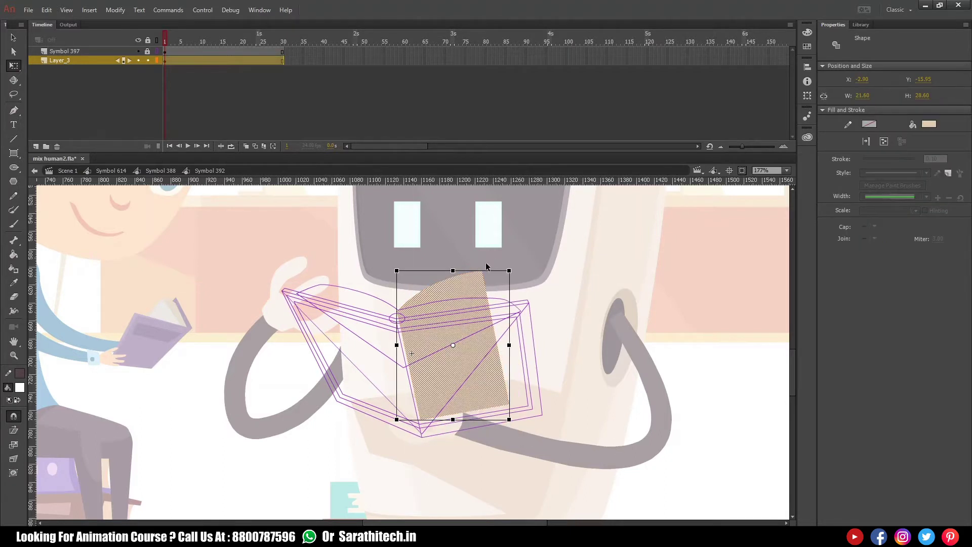
{"action": "left_click", "coordinate": [487, 264]}
{"action": "mouse_move", "coordinate": [481, 271]}
{"action": "left_mouse_down"}
{"action": "mouse_move", "coordinate": [505, 305]}
{"action": "mouse_move", "coordinate": [463, 293]}
{"action": "mouse_move", "coordinate": [468, 301]}
{"action": "left_mouse_up"}
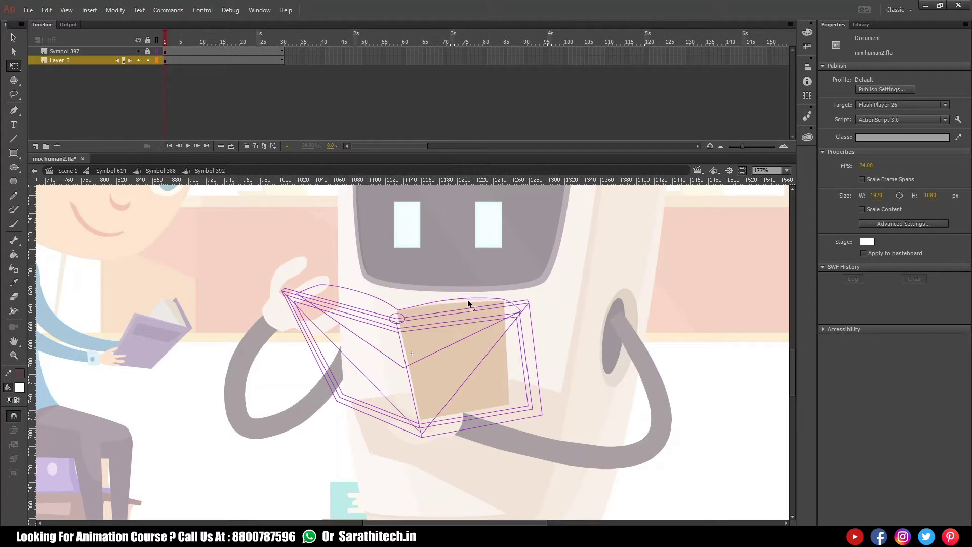
{"action": "left_click", "coordinate": [463, 301]}
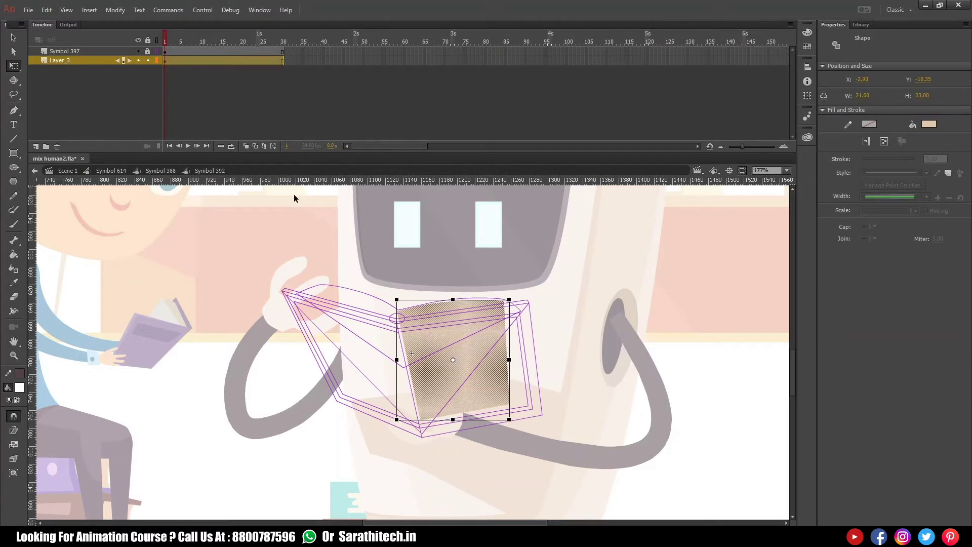
Step: Return to Symbol 388, set the playhead to frame 17 and reopen the book symbol at that frame
{"action": "left_click", "coordinate": [161, 171]}
{"action": "left_click_drag", "start_coordinate": [204, 38], "coordinate": [231, 41]}
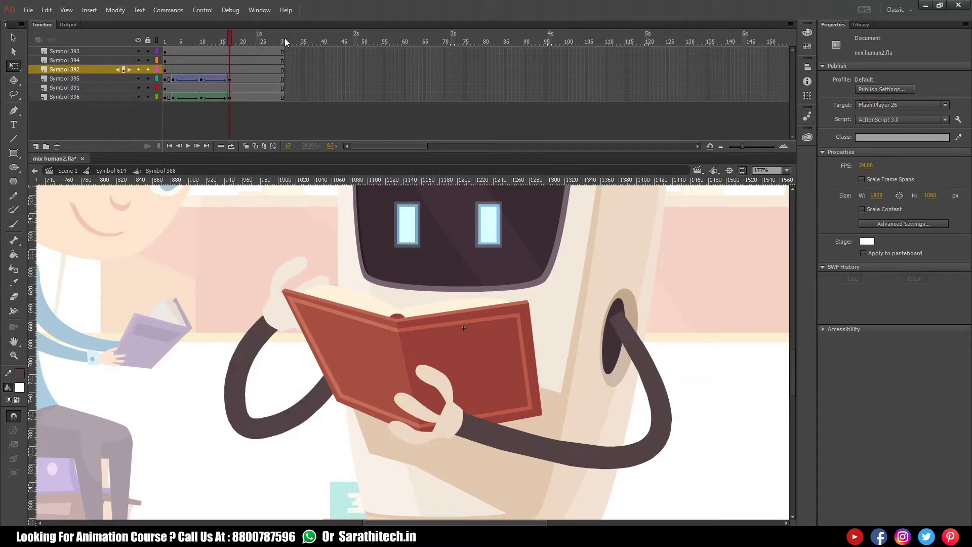
{"action": "left_click", "coordinate": [227, 40]}
{"action": "left_click", "coordinate": [231, 41]}
{"action": "double_click", "coordinate": [435, 305]}
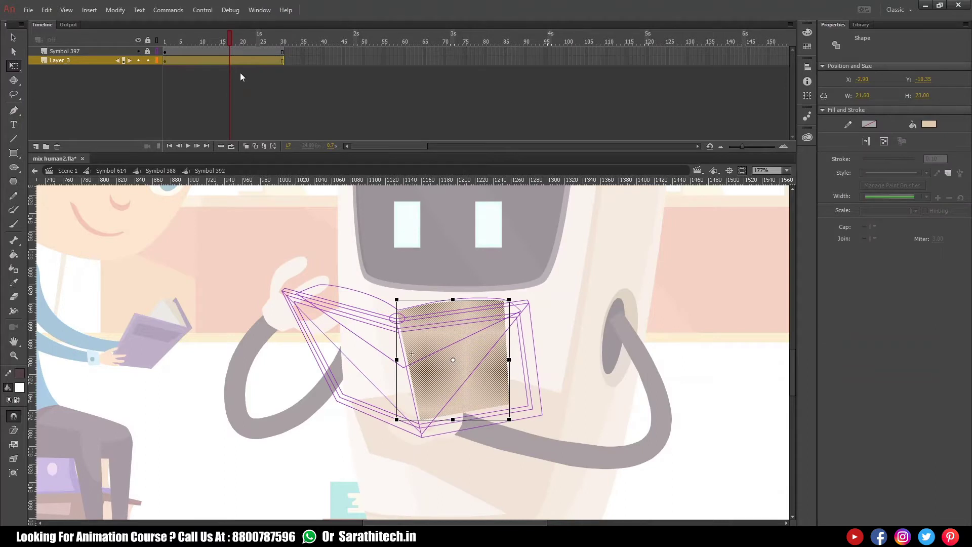
Step: Add a keyframe at frame 17 on Layer_3, flip the page horizontally and move it toward the book's left half
{"action": "left_click", "coordinate": [229, 61]}
{"action": "key", "text": "F6"}
{"action": "key", "text": "Delete"}
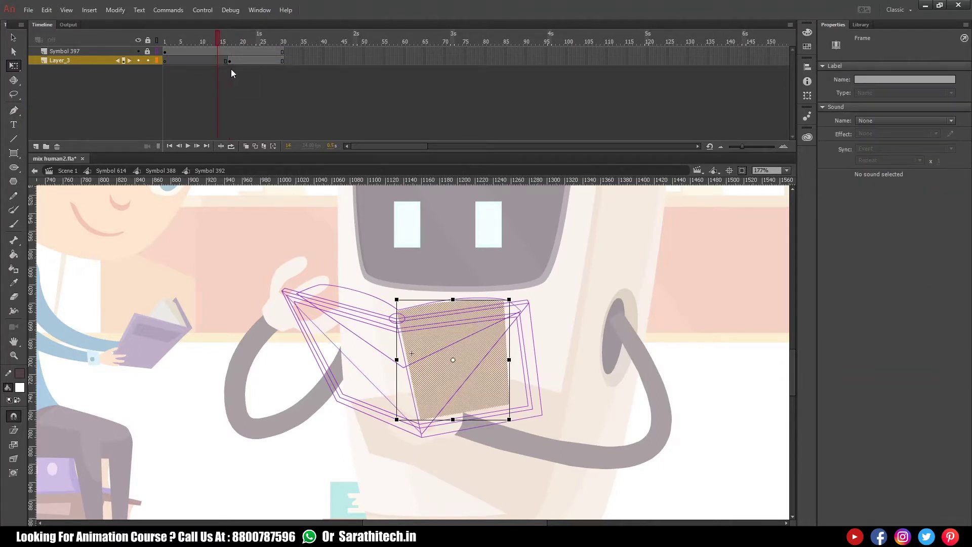
{"action": "left_click", "coordinate": [230, 60]}
{"action": "key", "text": "alt+m"}
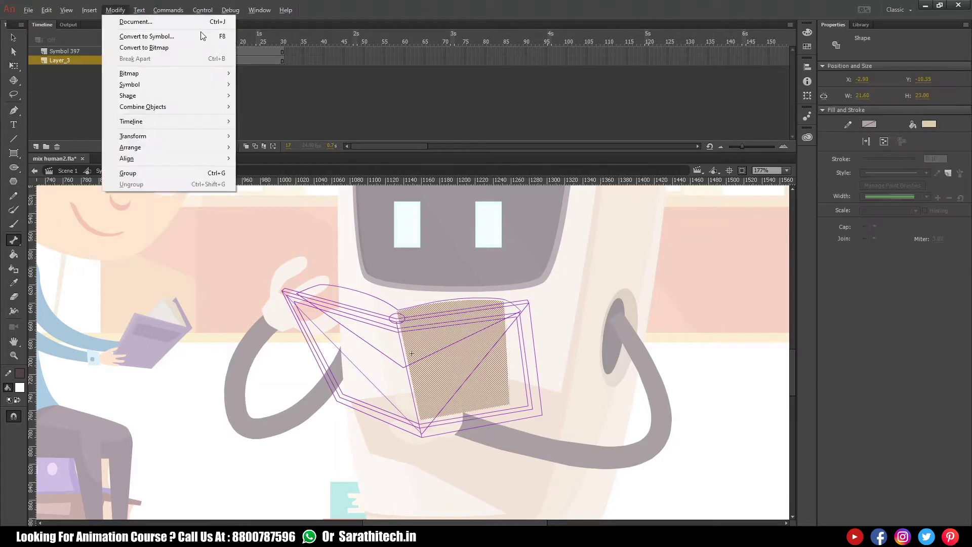
{"action": "key", "text": "t"}
{"action": "key", "text": "h"}
{"action": "key", "text": "q"}
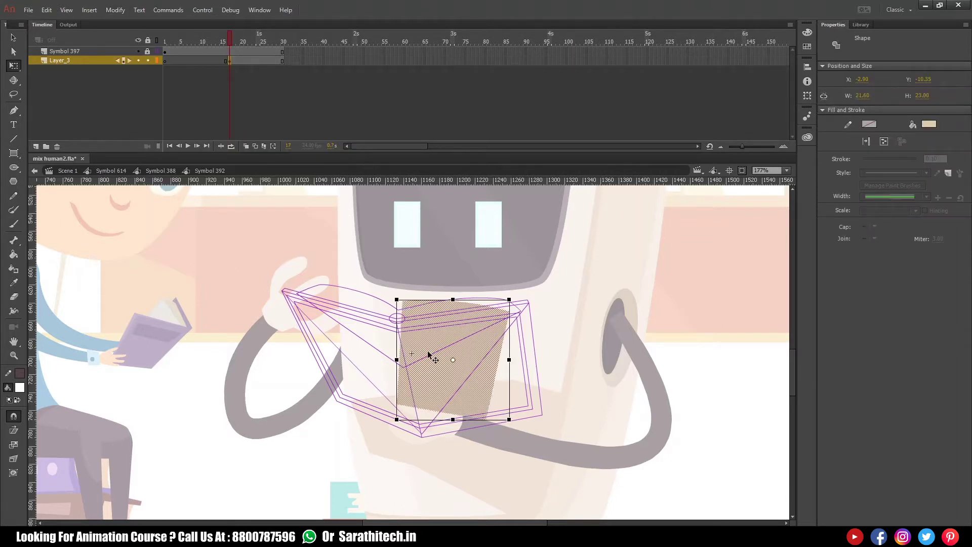
{"action": "mouse_move", "coordinate": [429, 352]}
{"action": "left_mouse_down"}
{"action": "mouse_move", "coordinate": [368, 355]}
{"action": "mouse_move", "coordinate": [429, 345]}
{"action": "left_mouse_up"}
Step: Pull the flipped page's corners inward and outward so it fits the outline of the book's left half
{"action": "left_click", "coordinate": [452, 365]}
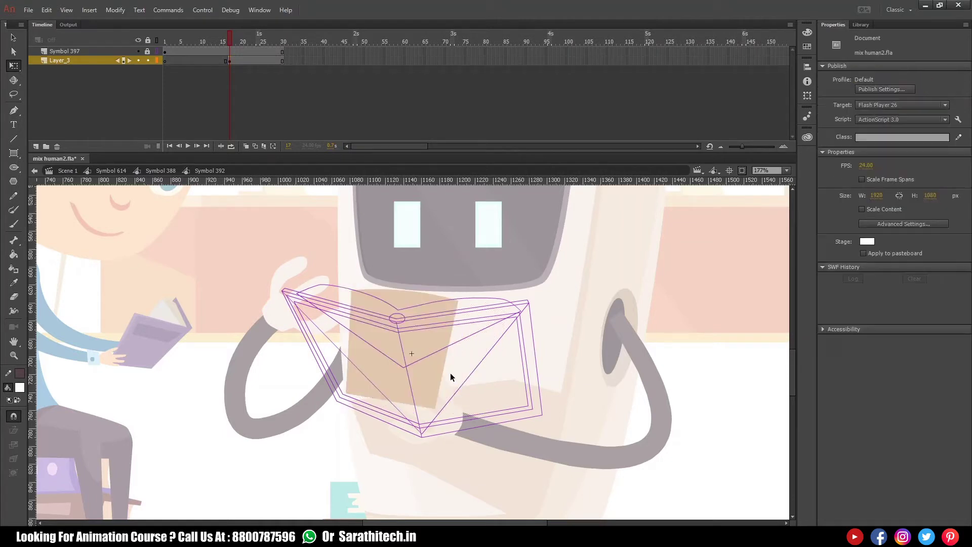
{"action": "left_click_drag", "start_coordinate": [437, 409], "coordinate": [412, 422]}
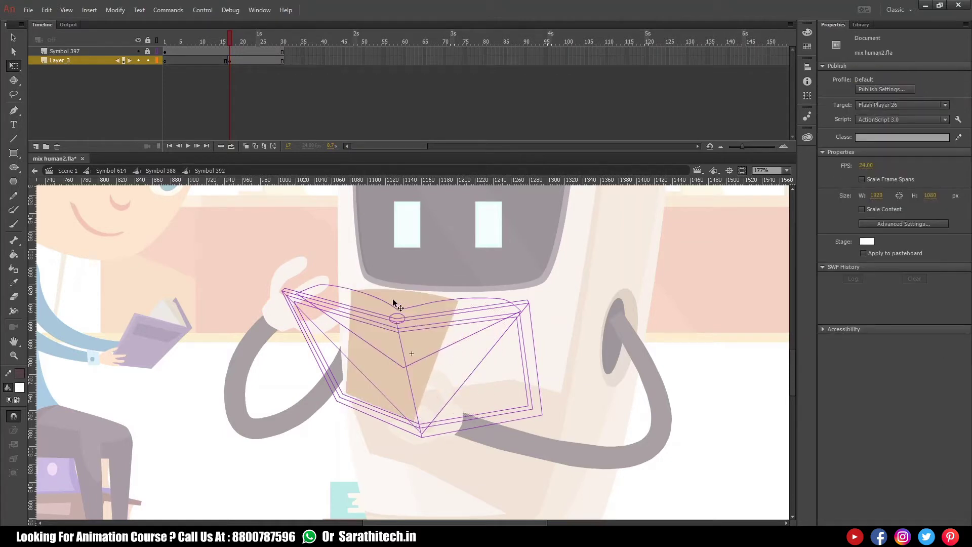
{"action": "left_click_drag", "start_coordinate": [351, 294], "coordinate": [314, 310]}
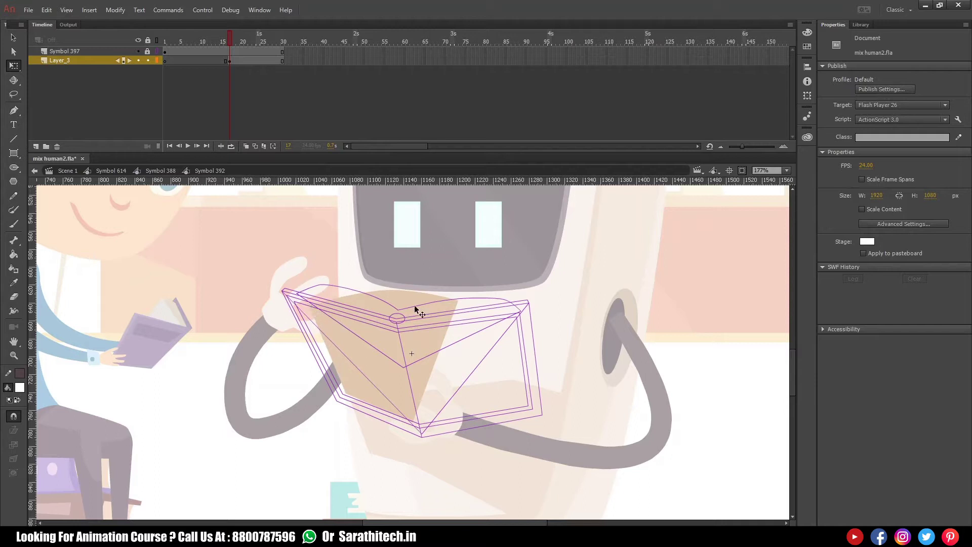
{"action": "left_click_drag", "start_coordinate": [455, 302], "coordinate": [390, 326]}
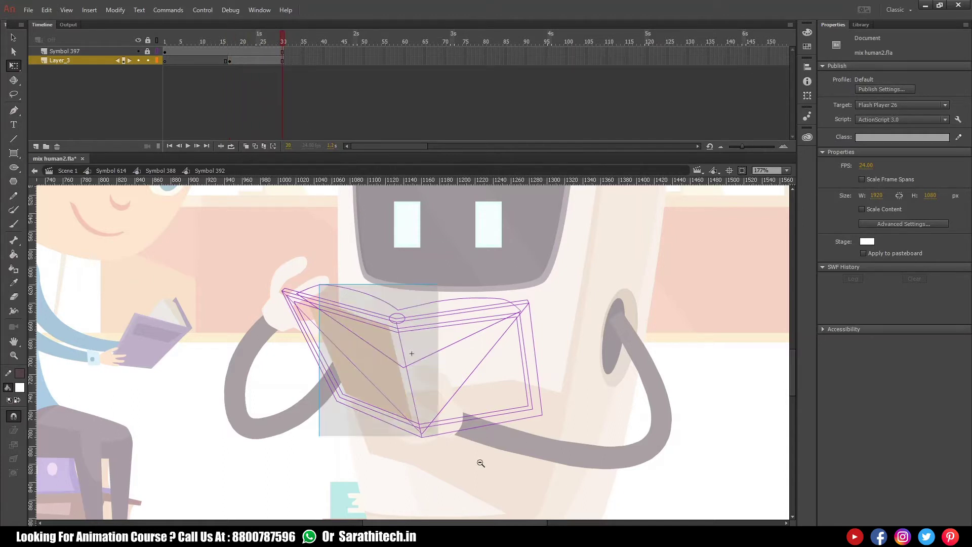
Step: Align the page's upper and lower inner corners precisely with the book's spine line
{"action": "scroll", "coordinate": [420, 413], "scroll_direction": "up", "scroll_amount": 3}
{"action": "left_click_drag", "start_coordinate": [370, 264], "coordinate": [385, 268]}
{"action": "left_click_drag", "start_coordinate": [411, 429], "coordinate": [425, 438]}
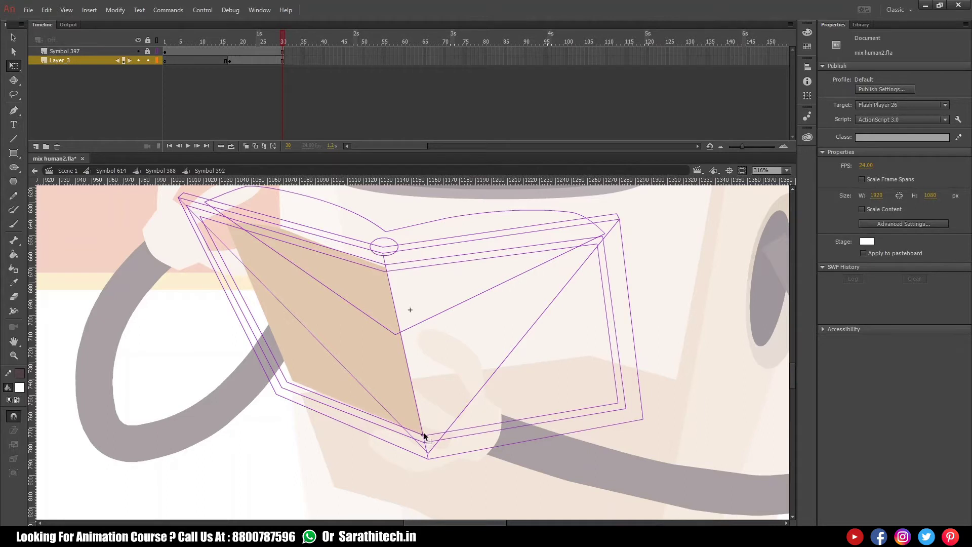
{"action": "scroll", "coordinate": [385, 270], "scroll_direction": "up", "scroll_amount": 5}
{"action": "left_click_drag", "start_coordinate": [414, 284], "coordinate": [421, 308]}
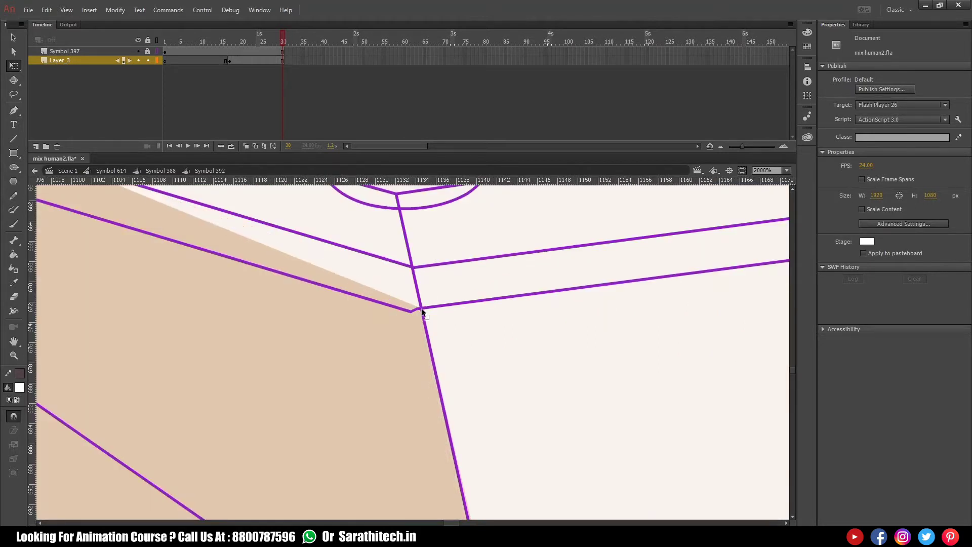
{"action": "scroll", "coordinate": [480, 415], "scroll_direction": "down", "scroll_amount": 8}
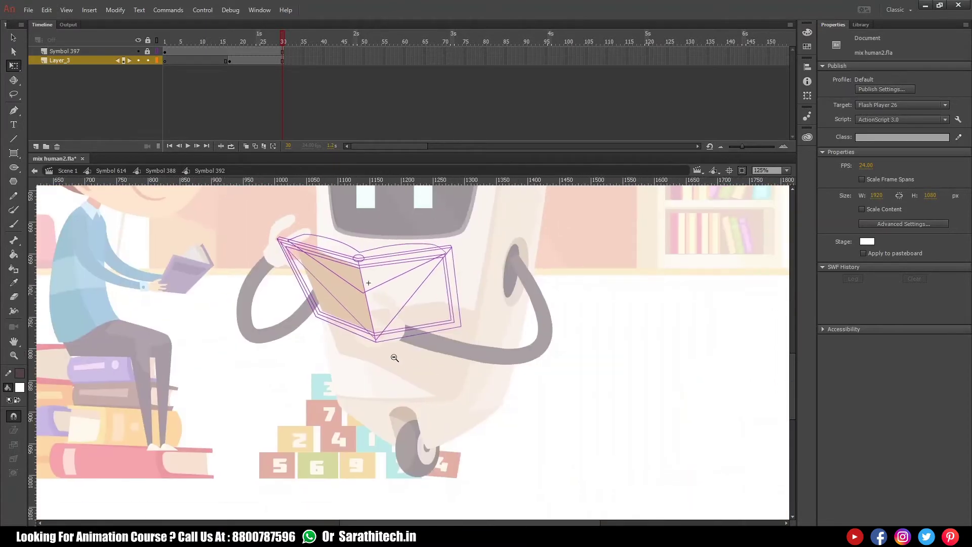
{"action": "scroll", "coordinate": [377, 330], "scroll_direction": "up", "scroll_amount": 5}
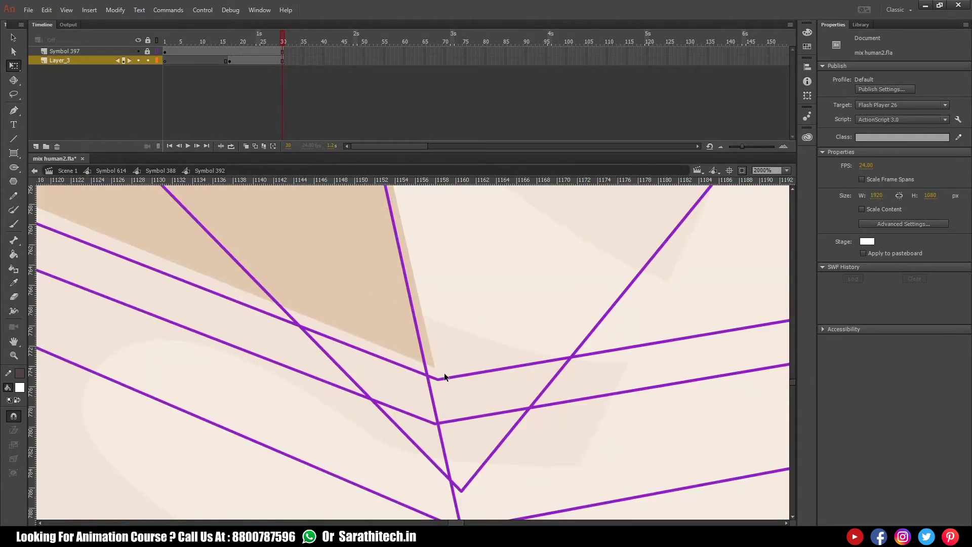
{"action": "left_click_drag", "start_coordinate": [426, 373], "coordinate": [427, 375]}
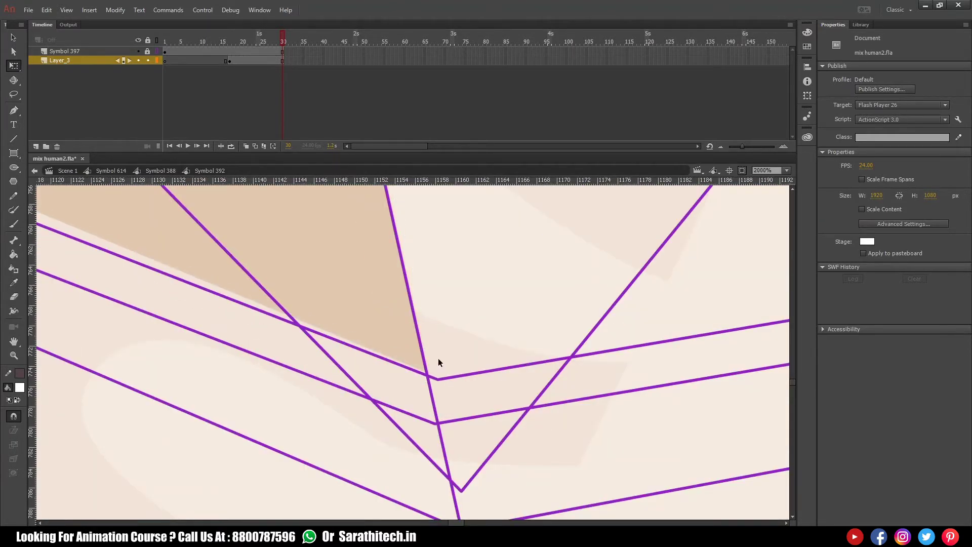
Step: Bow the page's upper edge upward into an arc and undo the trial curve on its lower edge
{"action": "scroll", "coordinate": [431, 329], "scroll_direction": "down", "scroll_amount": 3}
{"action": "scroll", "coordinate": [401, 333], "scroll_direction": "up", "scroll_amount": 3}
{"action": "scroll", "coordinate": [402, 334], "scroll_direction": "down", "scroll_amount": 8}
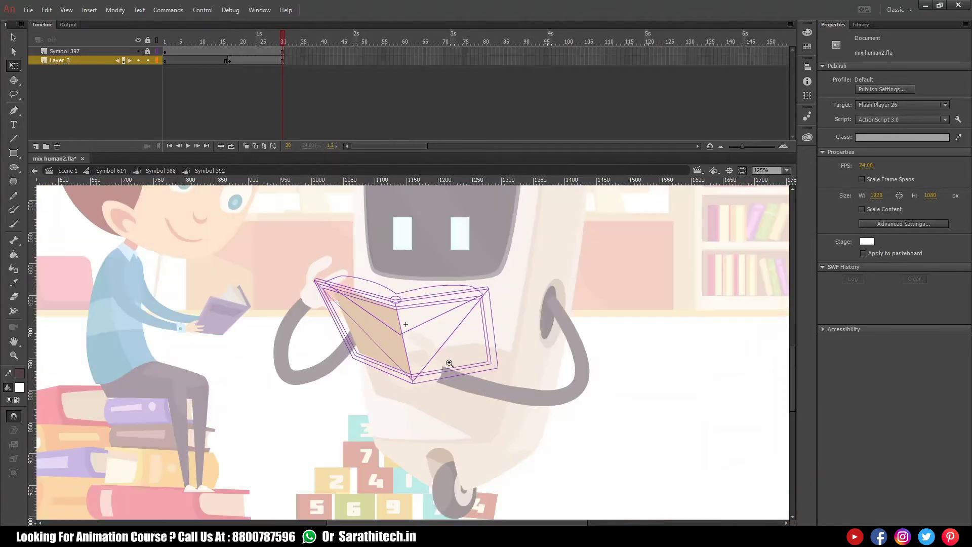
{"action": "scroll", "coordinate": [477, 386], "scroll_direction": "up", "scroll_amount": 4}
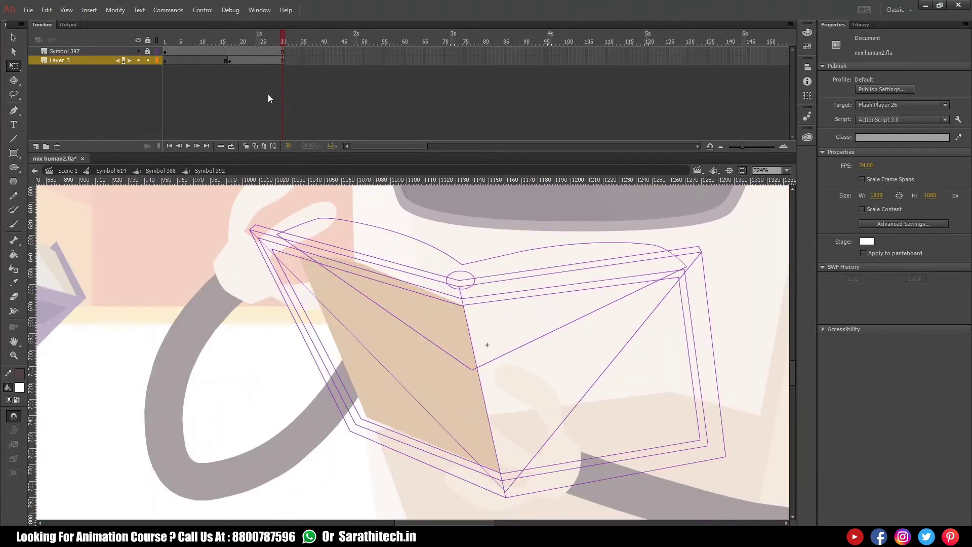
{"action": "left_click_drag", "start_coordinate": [377, 268], "coordinate": [403, 267]}
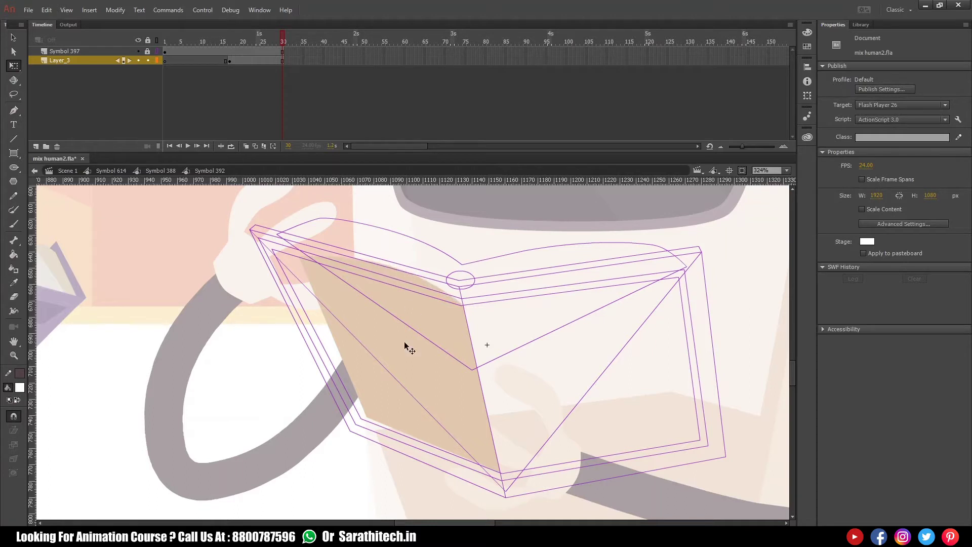
{"action": "left_click_drag", "start_coordinate": [427, 439], "coordinate": [431, 436]}
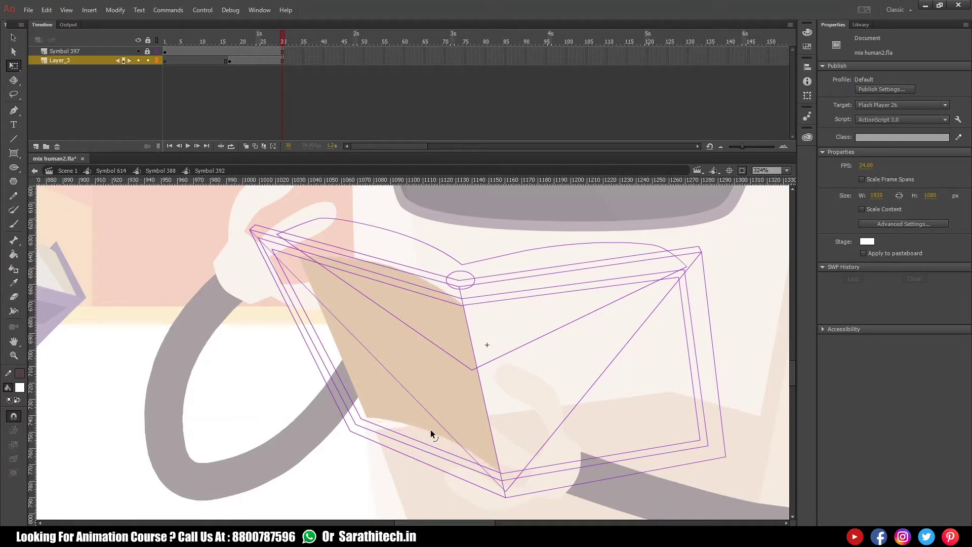
{"action": "key", "text": "ctrl+z"}
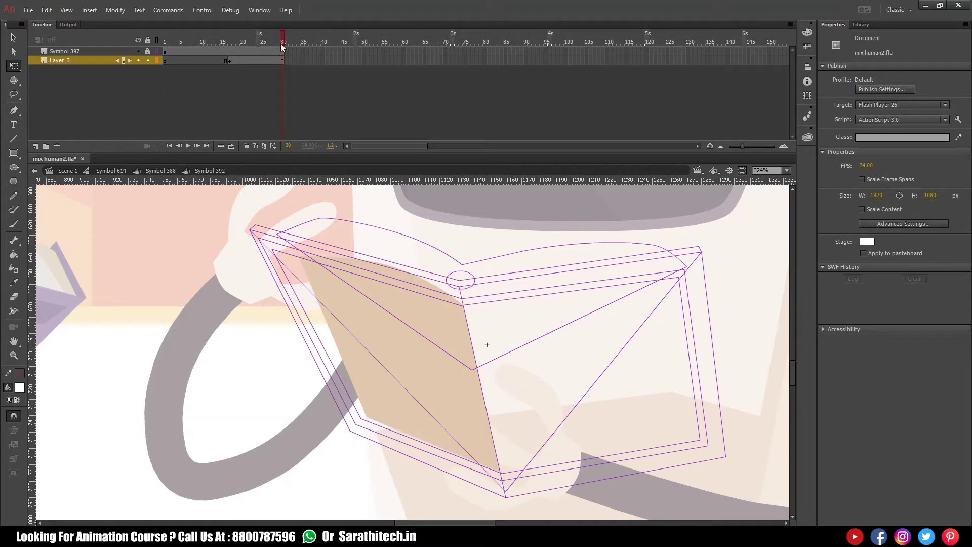
Step: Add a keyframe at frame 30 on Layer_3 and mirror the page horizontally onto the book's right half
{"action": "left_click", "coordinate": [282, 61]}
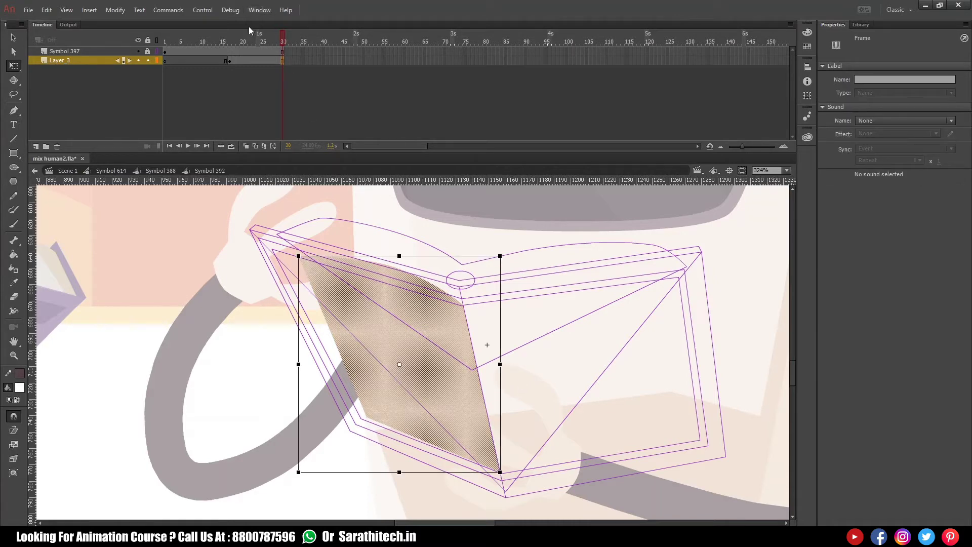
{"action": "left_click", "coordinate": [263, 39]}
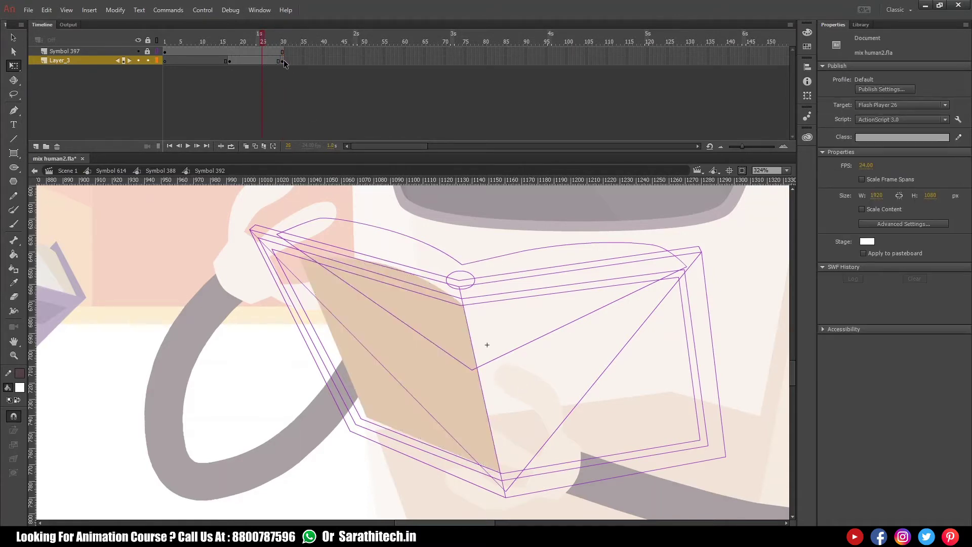
{"action": "left_click", "coordinate": [283, 61]}
{"action": "key", "text": "alt+m"}
{"action": "key", "text": "t"}
{"action": "key", "text": "h"}
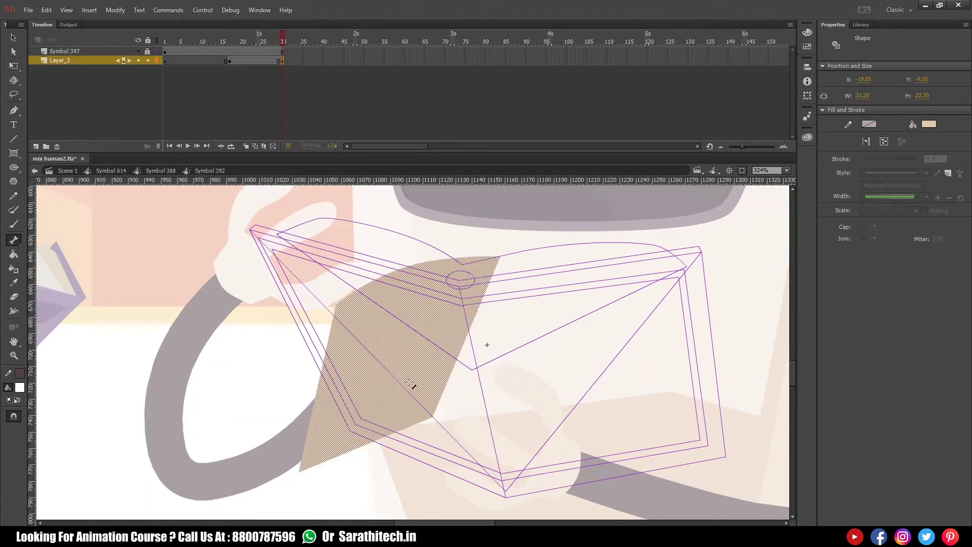
{"action": "key", "text": "v"}
{"action": "mouse_move", "coordinate": [387, 412]}
{"action": "left_mouse_down"}
{"action": "mouse_move", "coordinate": [564, 417]}
{"action": "mouse_move", "coordinate": [513, 411]}
{"action": "left_mouse_up"}
Step: Pull the mirrored page's upper inner corner onto the top of the book's spine line
{"action": "key", "text": "ctrl+space"}
{"action": "left_click_drag", "start_coordinate": [455, 297], "coordinate": [477, 332]}
{"action": "left_click", "coordinate": [331, 314]}
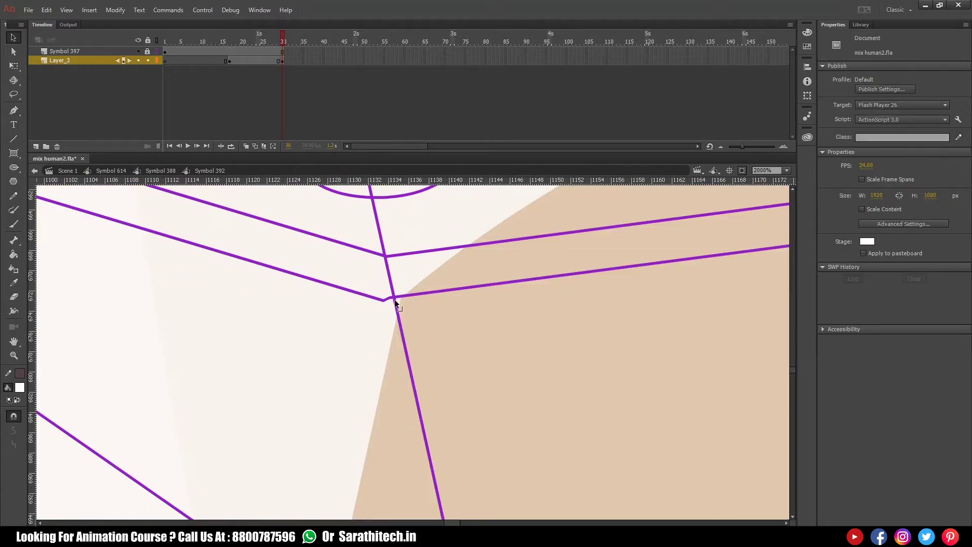
{"action": "scroll", "coordinate": [415, 304], "scroll_direction": "down", "scroll_amount": 6}
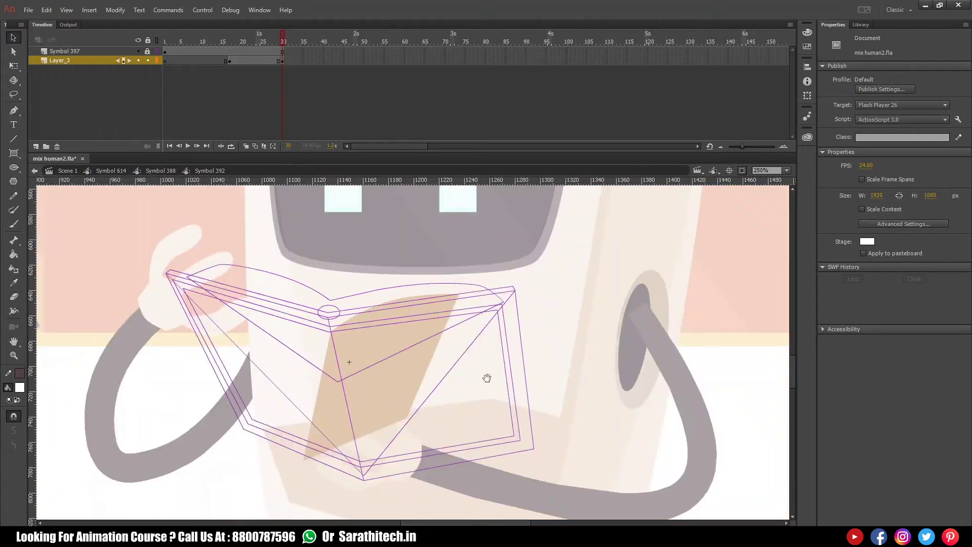
Step: Pull the page's two lower corners and its upper outer corner out to fit the outline of the book's right half
{"action": "left_click_drag", "start_coordinate": [486, 378], "coordinate": [487, 299]}
{"action": "left_click_drag", "start_coordinate": [271, 349], "coordinate": [411, 423]}
{"action": "key", "text": "ctrl+minus"}
{"action": "left_click_drag", "start_coordinate": [591, 314], "coordinate": [462, 400]}
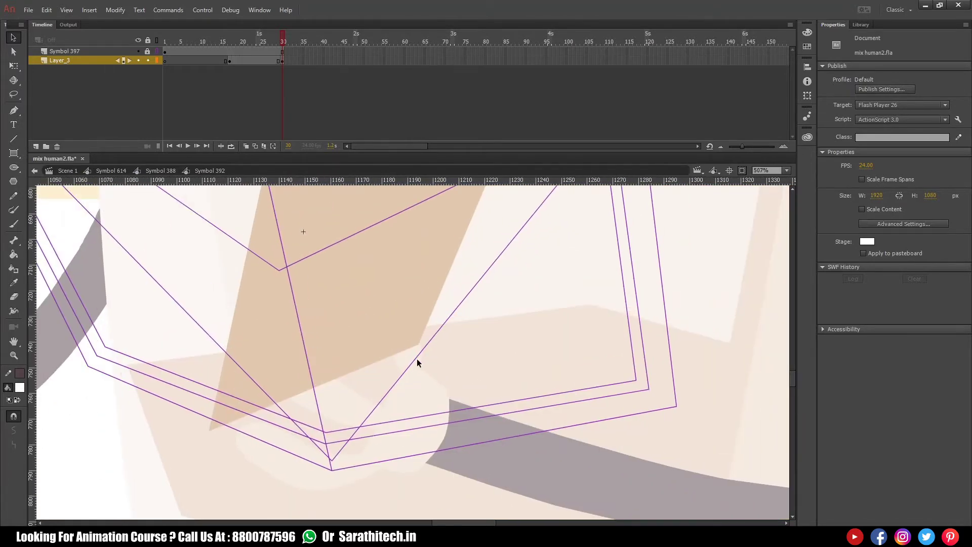
{"action": "left_click_drag", "start_coordinate": [419, 344], "coordinate": [602, 383]}
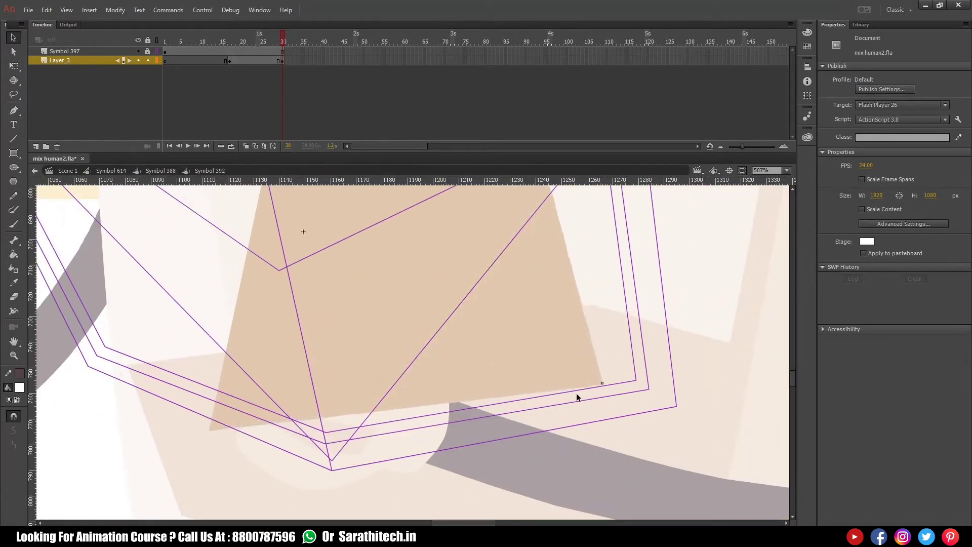
{"action": "left_click_drag", "start_coordinate": [217, 434], "coordinate": [324, 433]}
{"action": "scroll", "coordinate": [332, 427], "scroll_direction": "down", "scroll_amount": 5}
{"action": "scroll", "coordinate": [426, 304], "scroll_direction": "up", "scroll_amount": 6}
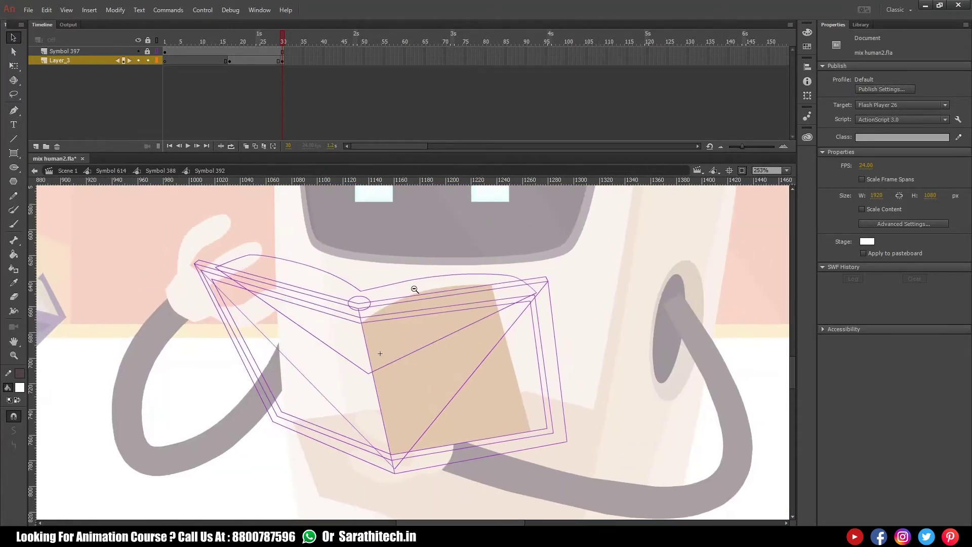
{"action": "left_click_drag", "start_coordinate": [474, 245], "coordinate": [508, 241]}
{"action": "scroll", "coordinate": [416, 296], "scroll_direction": "down", "scroll_amount": 5}
{"action": "scroll", "coordinate": [410, 417], "scroll_direction": "up", "scroll_amount": 4}
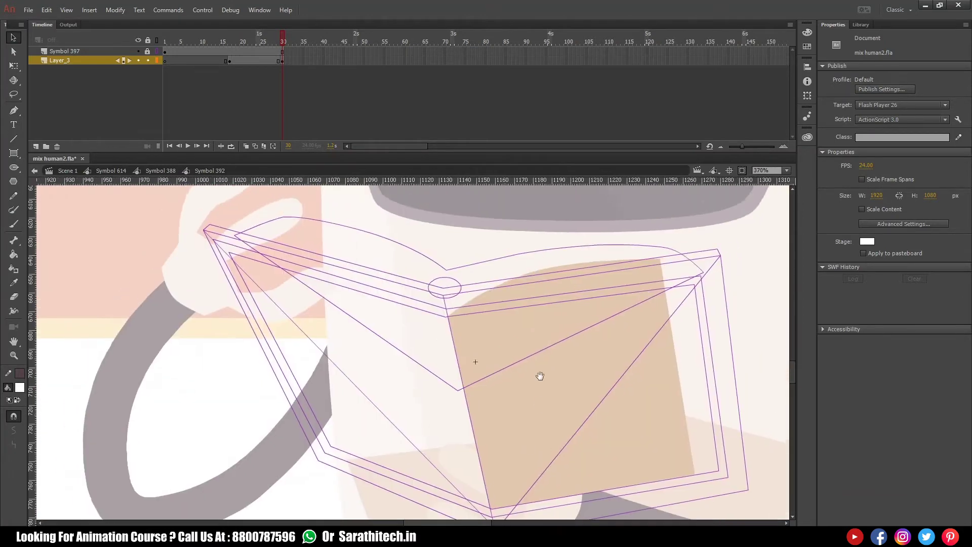
Step: Try a shape tween on Layer_3 between frames 17 and 30, preview the page's motion and remove the tween
{"action": "left_click", "coordinate": [262, 42]}
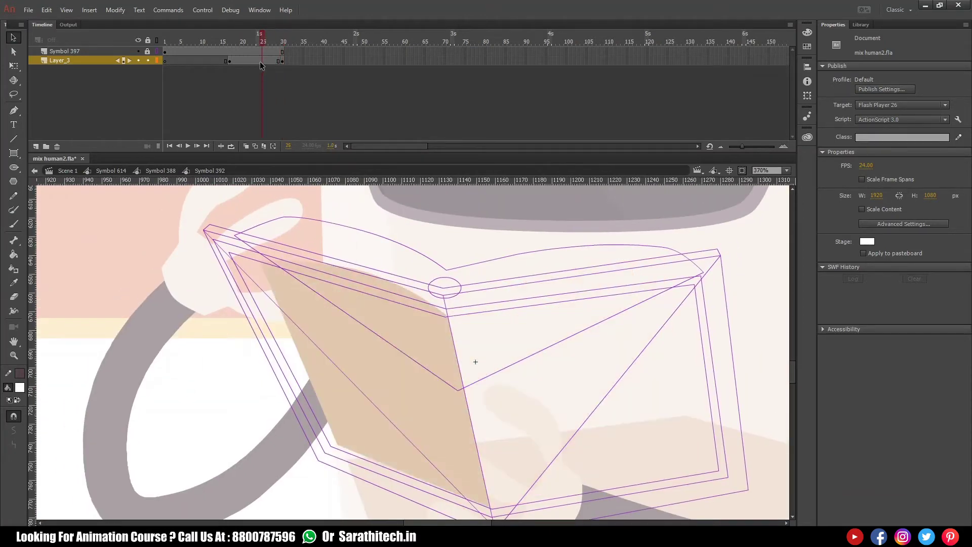
{"action": "right_click", "coordinate": [257, 65]}
{"action": "left_click", "coordinate": [303, 78]}
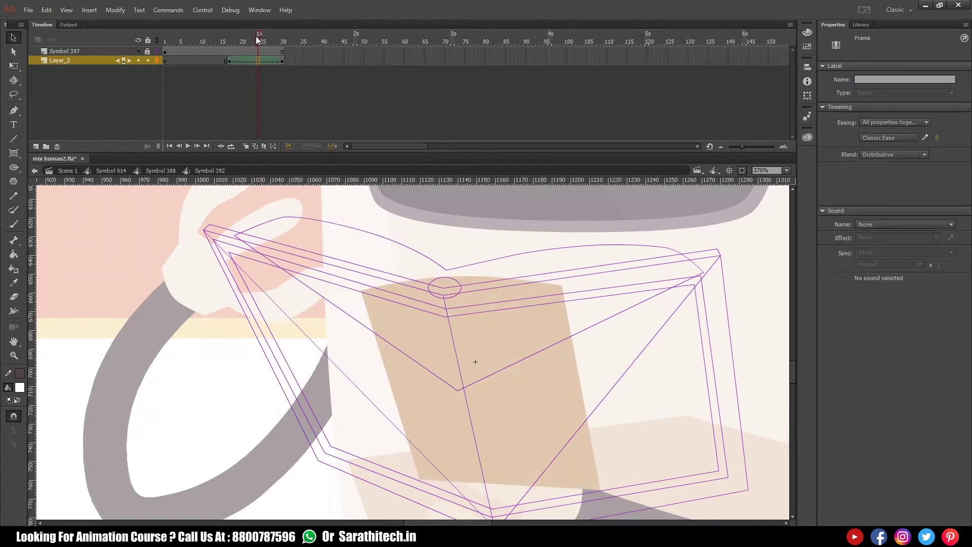
{"action": "left_click", "coordinate": [239, 43]}
{"action": "mouse_move", "coordinate": [236, 42]}
{"action": "left_mouse_down"}
{"action": "mouse_move", "coordinate": [290, 38]}
{"action": "mouse_move", "coordinate": [230, 43]}
{"action": "left_mouse_up"}
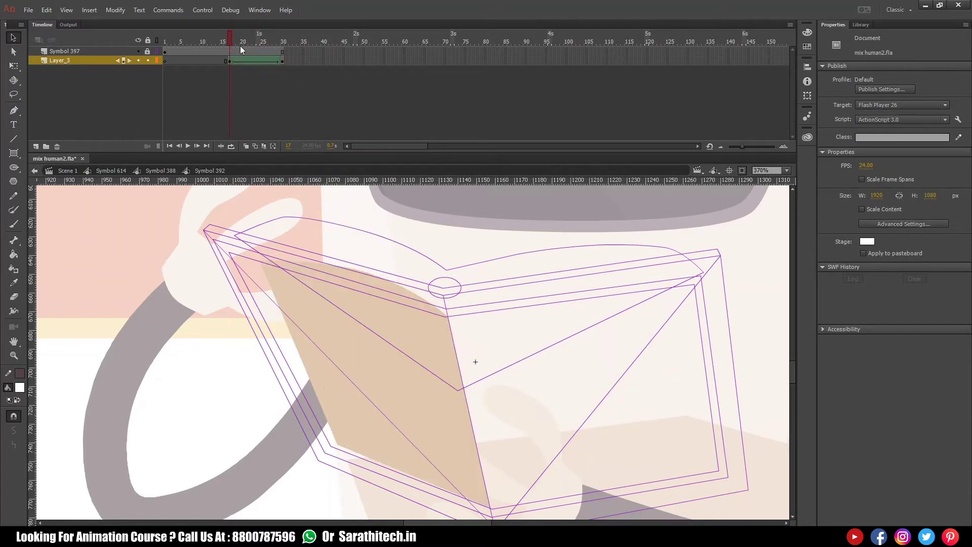
{"action": "left_click", "coordinate": [260, 43]}
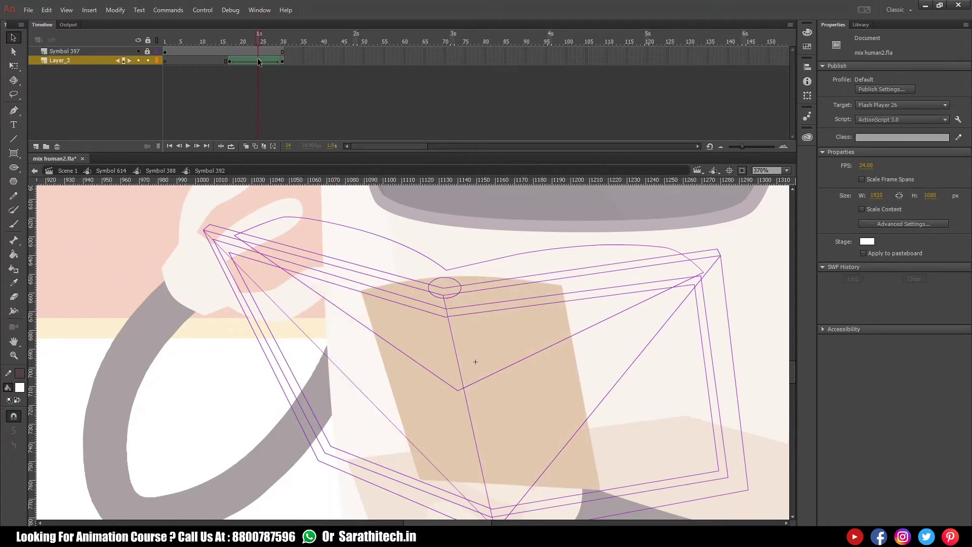
{"action": "left_click", "coordinate": [259, 62]}
{"action": "right_click", "coordinate": [260, 62]}
{"action": "left_click", "coordinate": [283, 78]}
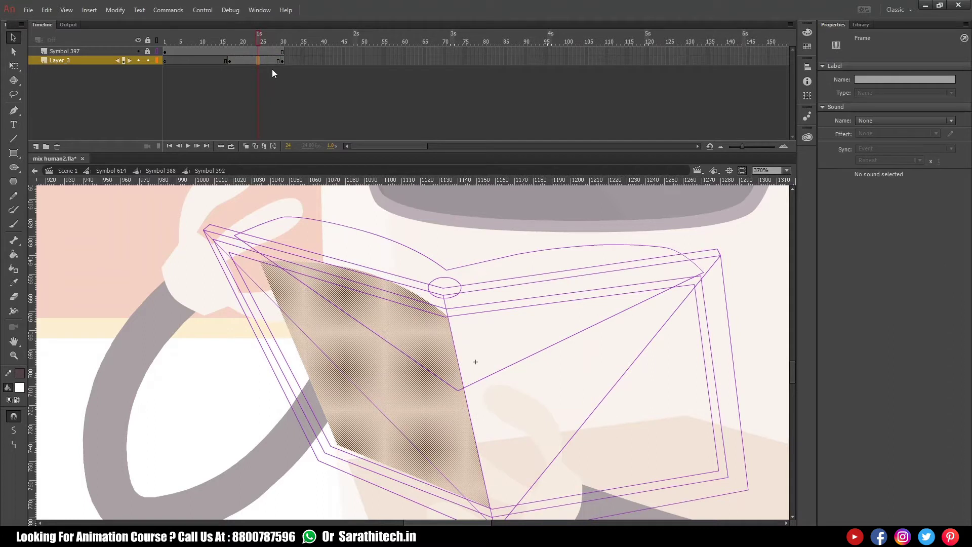
Step: Add a keyframe at frame 24 on Layer_3, narrow the page and skew its outer edge upward from the spine
{"action": "key", "text": "F6"}
{"action": "left_click_drag", "start_coordinate": [472, 253], "coordinate": [461, 245]}
{"action": "key", "text": "q"}
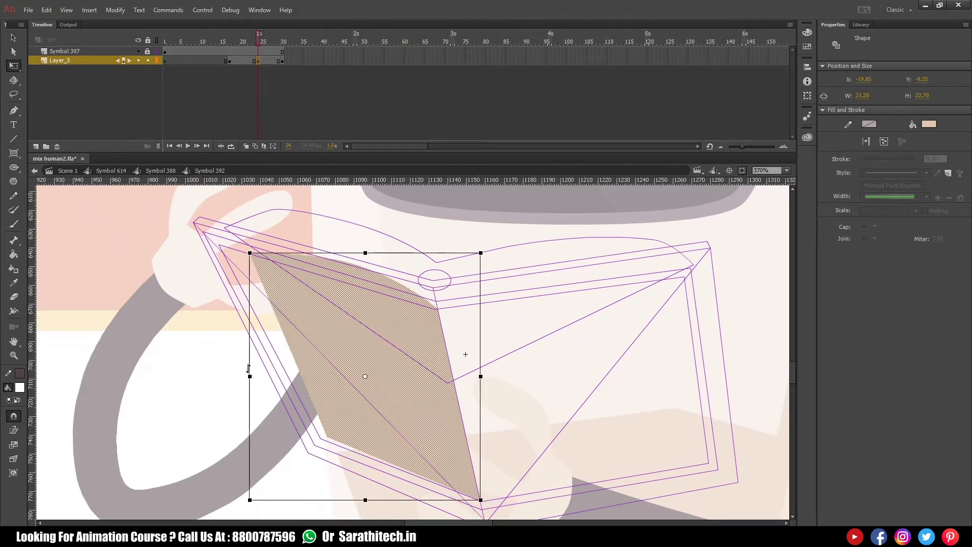
{"action": "left_click_drag", "start_coordinate": [250, 376], "coordinate": [279, 237]}
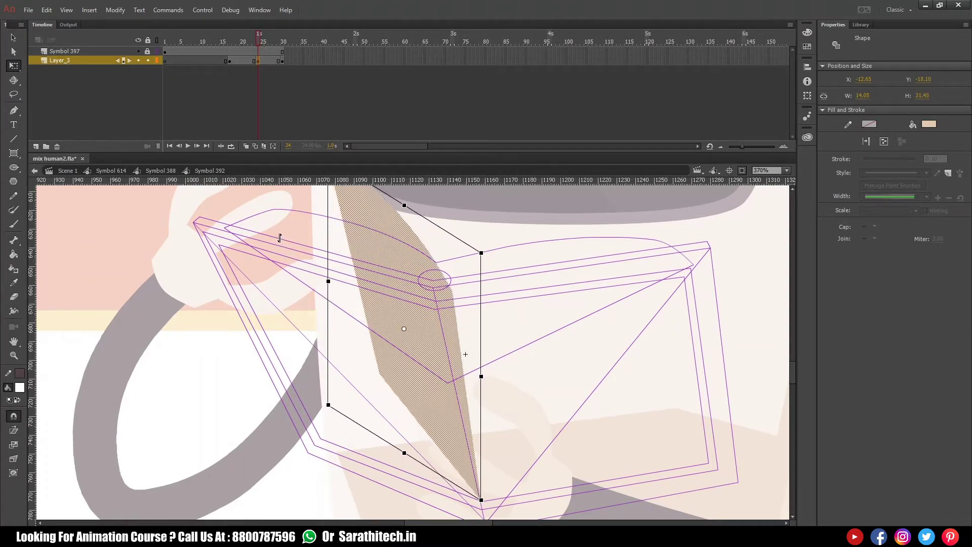
{"action": "left_click", "coordinate": [500, 298], "text": "ctrl+shift"}
{"action": "left_click_drag", "start_coordinate": [473, 327], "coordinate": [480, 334]}
{"action": "left_click_drag", "start_coordinate": [283, 262], "coordinate": [544, 485]}
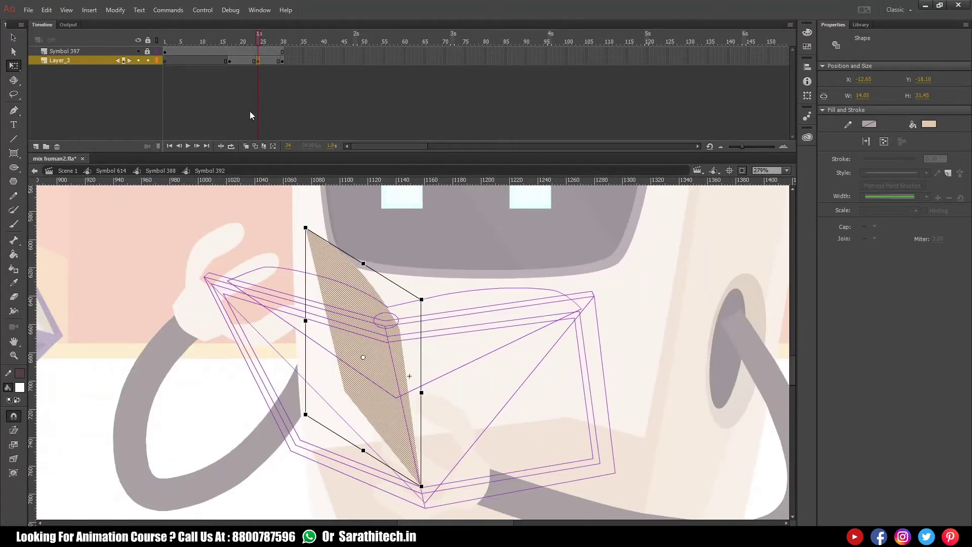
{"action": "left_click", "coordinate": [250, 61]}
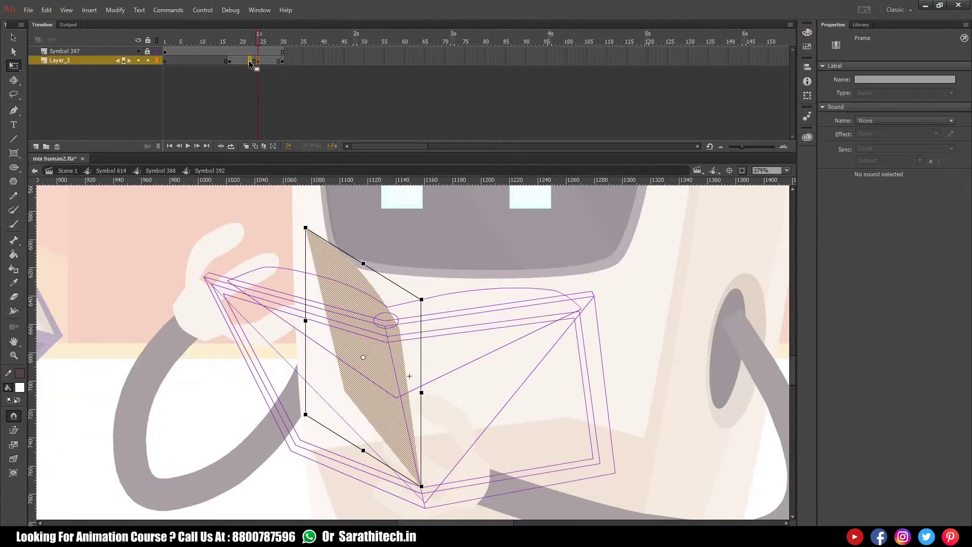
Step: Move Layer_3's skewed-page keyframe to frame 21 and add another keyframe at frame 26
{"action": "left_click_drag", "start_coordinate": [246, 60], "coordinate": [246, 61]}
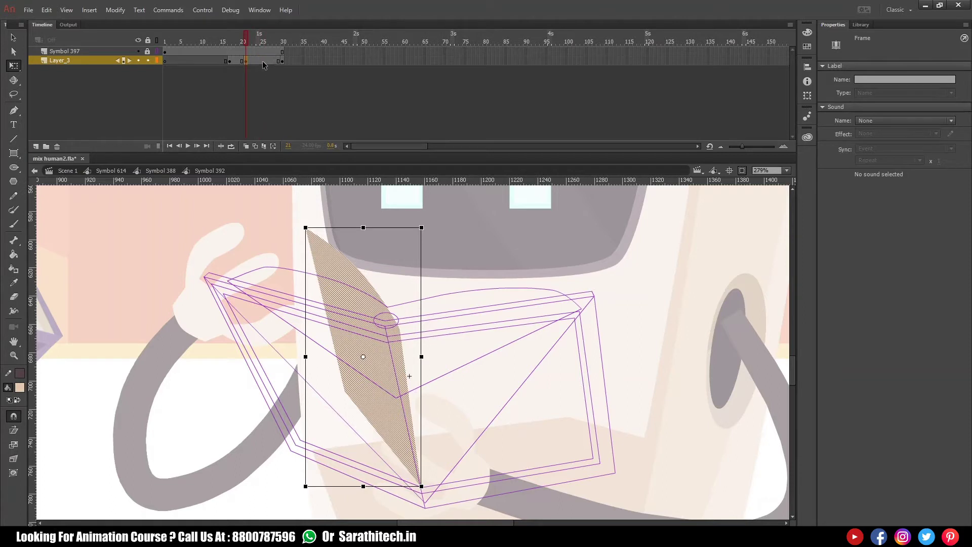
{"action": "left_click", "coordinate": [262, 60]}
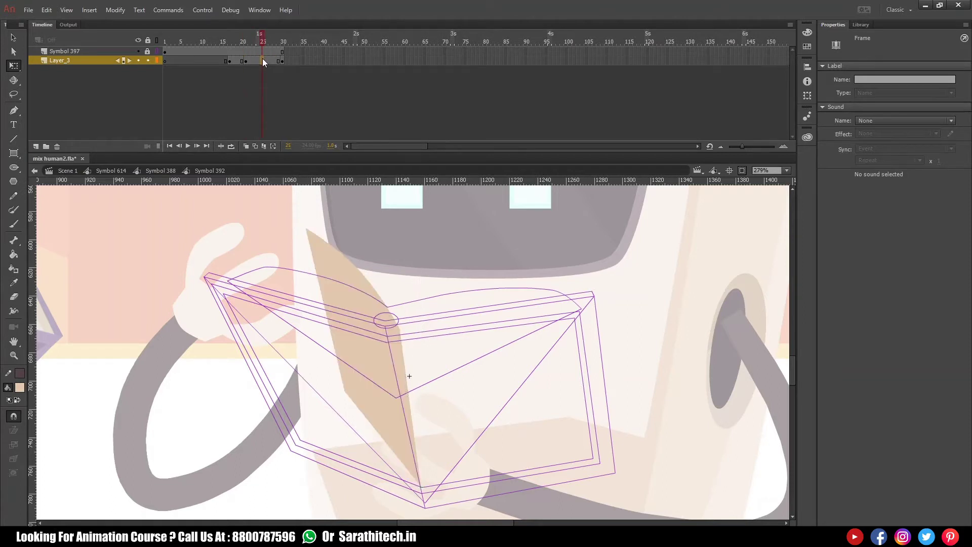
{"action": "left_click", "coordinate": [266, 60]}
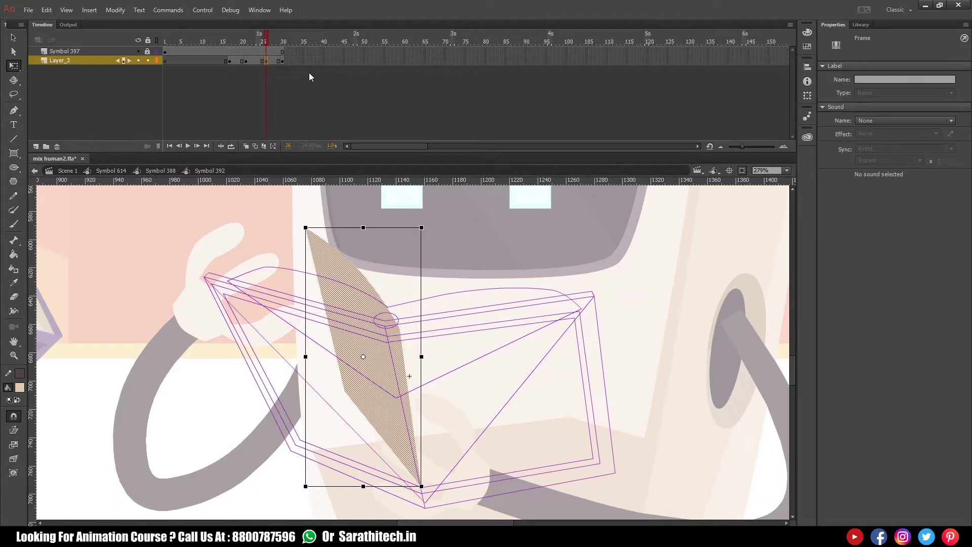
Step: Try flipping the frame 26 page horizontally and moving it onto the book's right half, and undo the move and flip
{"action": "key", "text": "alt+m"}
{"action": "key", "text": "t"}
{"action": "key", "text": "h"}
{"action": "key", "text": "v"}
{"action": "left_click_drag", "start_coordinate": [354, 405], "coordinate": [463, 407]}
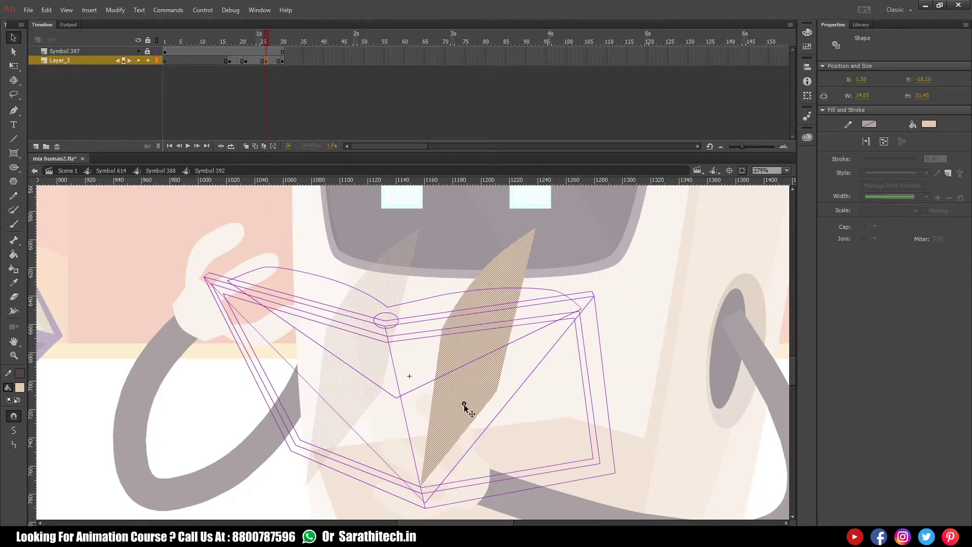
{"action": "key", "text": "ctrl+z"}
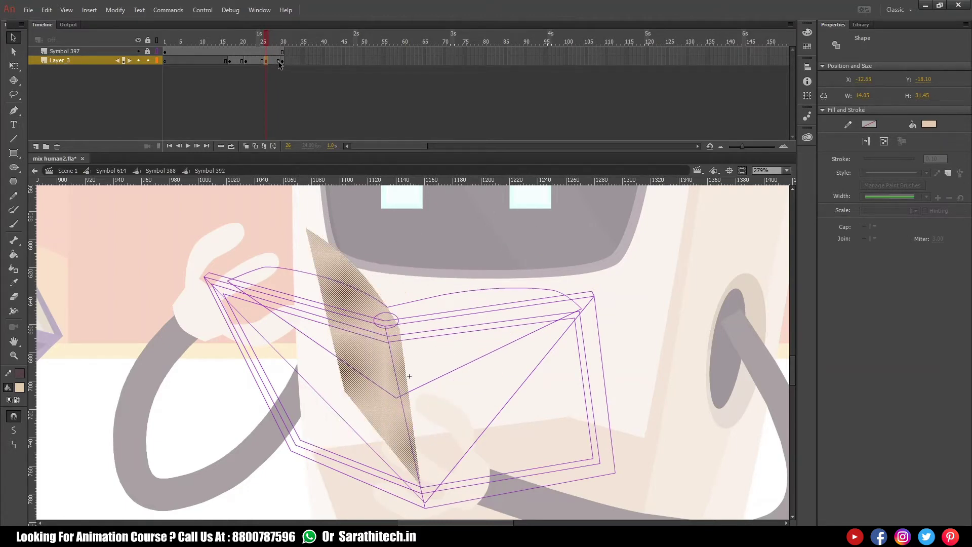
Step: Copy the frame 30 page pose onto frame 26, narrow it and skew its outer edge upward while keeping it against the spine
{"action": "left_click", "coordinate": [282, 62]}
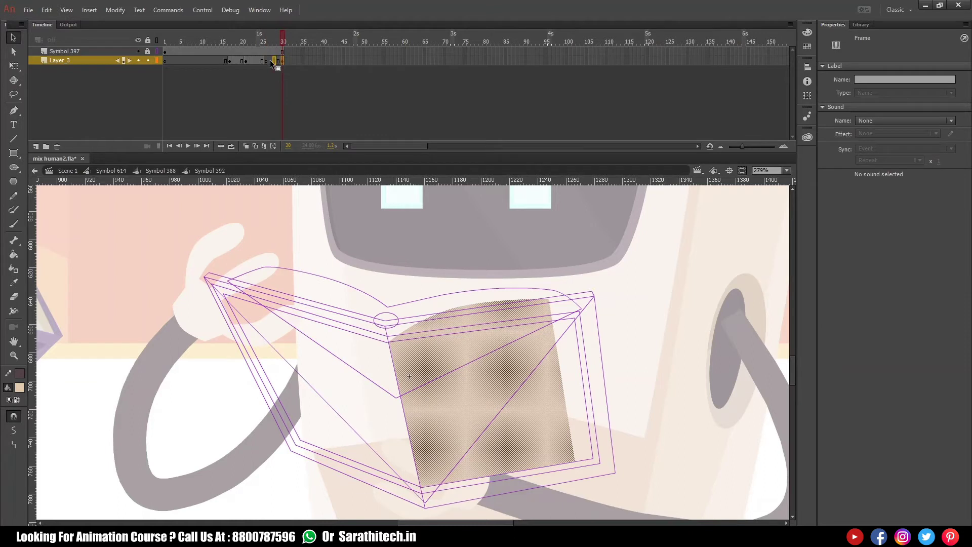
{"action": "key", "text": "q"}
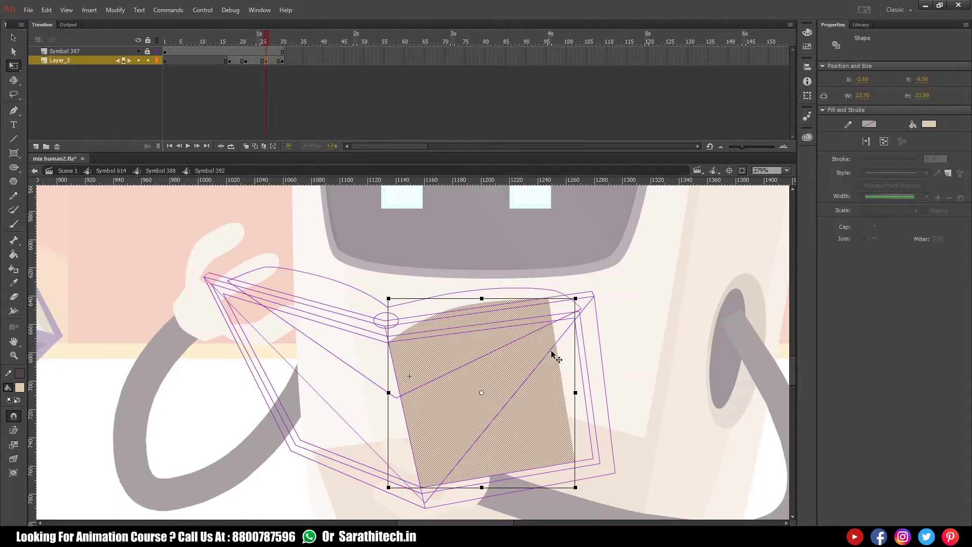
{"action": "left_click_drag", "start_coordinate": [572, 352], "coordinate": [557, 310]}
{"action": "left_click_drag", "start_coordinate": [576, 345], "coordinate": [515, 328]}
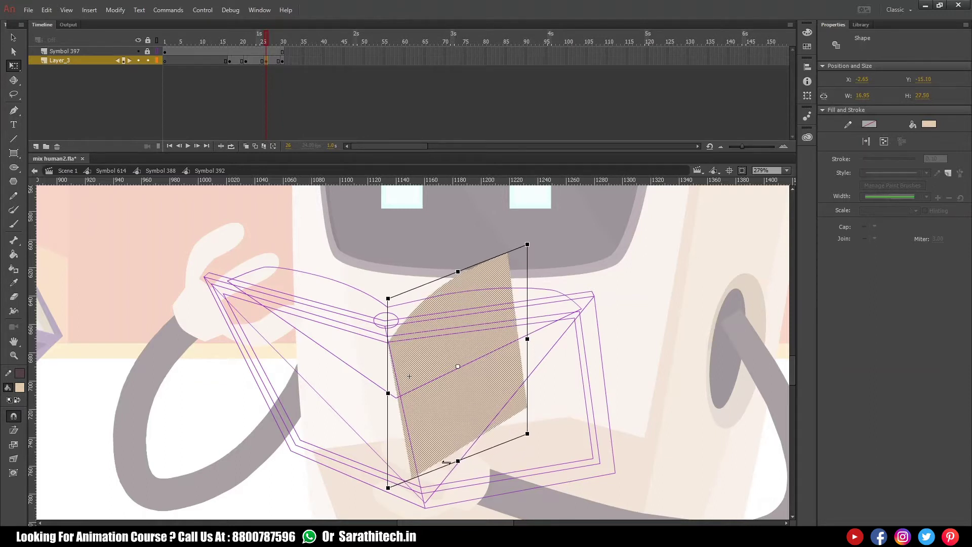
{"action": "left_click_drag", "start_coordinate": [455, 465], "coordinate": [466, 467]}
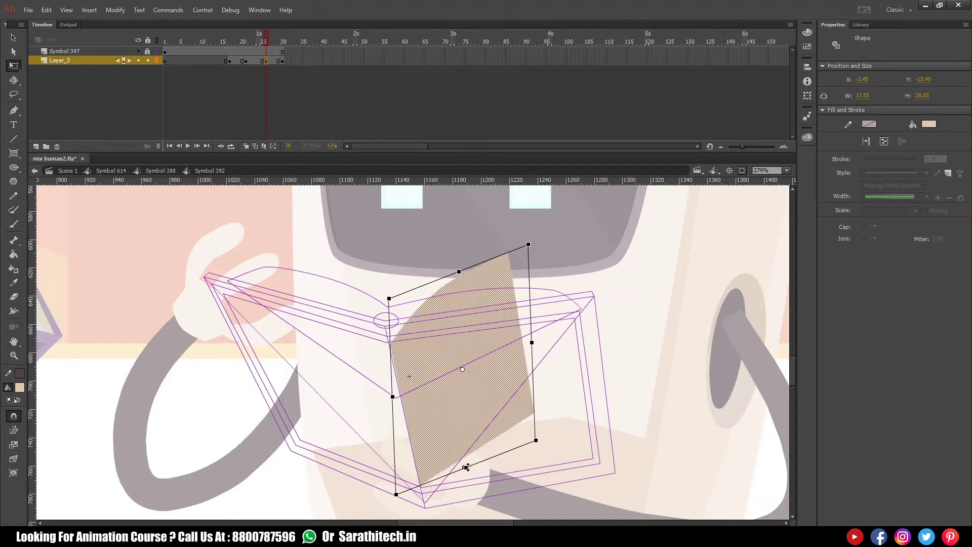
{"action": "left_click_drag", "start_coordinate": [531, 343], "coordinate": [506, 341]}
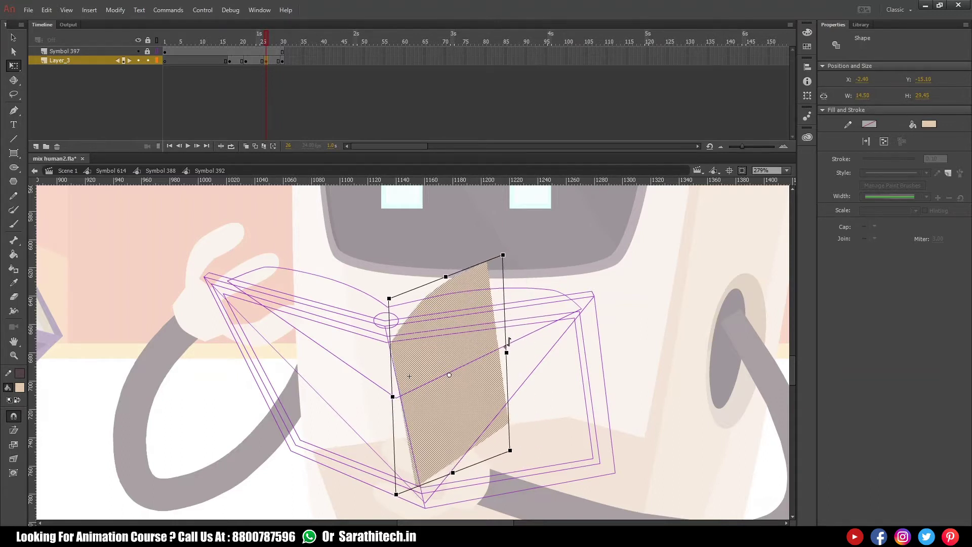
{"action": "left_click", "coordinate": [510, 212]}
Step: Skew the raised page's outer edge further upward and widen the page slightly from the spine
{"action": "mouse_move", "coordinate": [270, 46]}
{"action": "left_mouse_down"}
{"action": "mouse_move", "coordinate": [227, 48]}
{"action": "mouse_move", "coordinate": [273, 46]}
{"action": "left_mouse_up"}
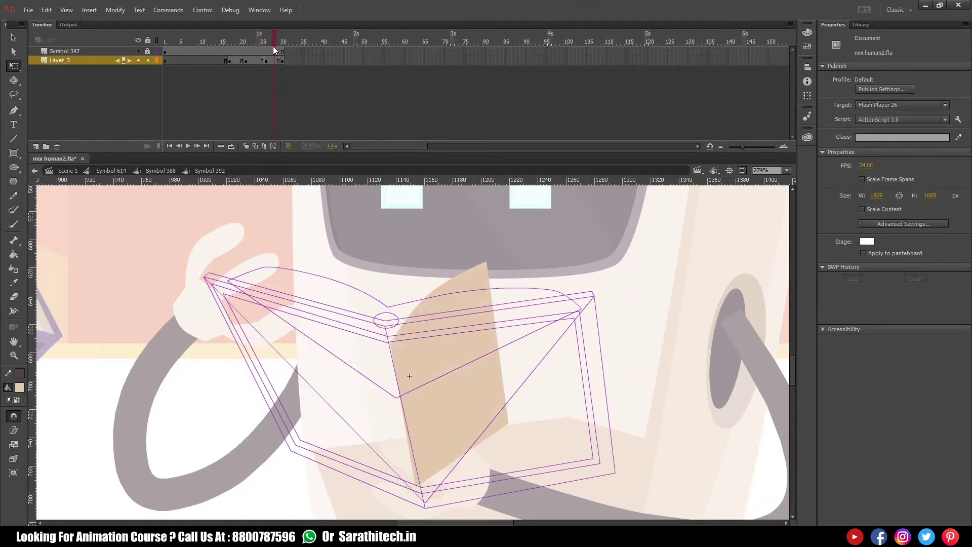
{"action": "left_click", "coordinate": [489, 301]}
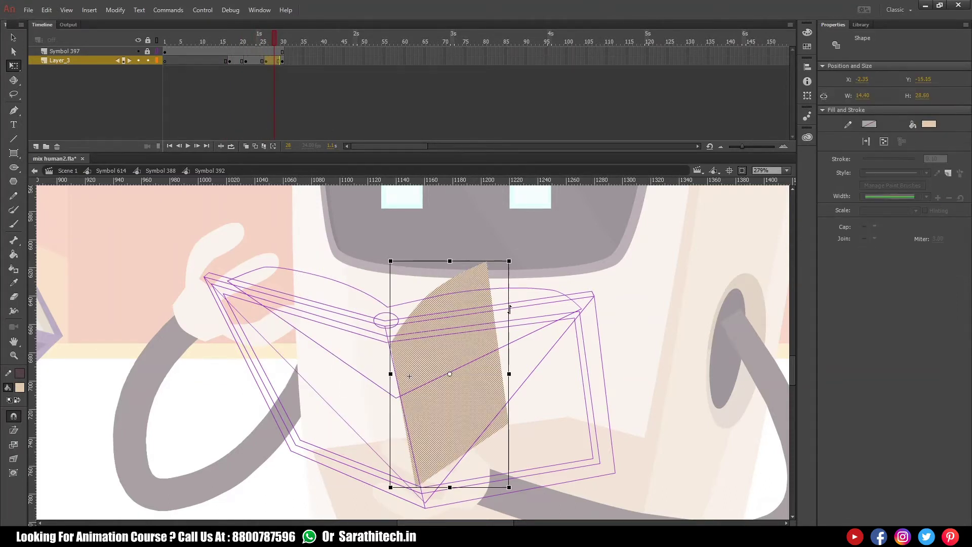
{"action": "left_click_drag", "start_coordinate": [509, 316], "coordinate": [510, 283]}
{"action": "left_click_drag", "start_coordinate": [510, 341], "coordinate": [526, 337]}
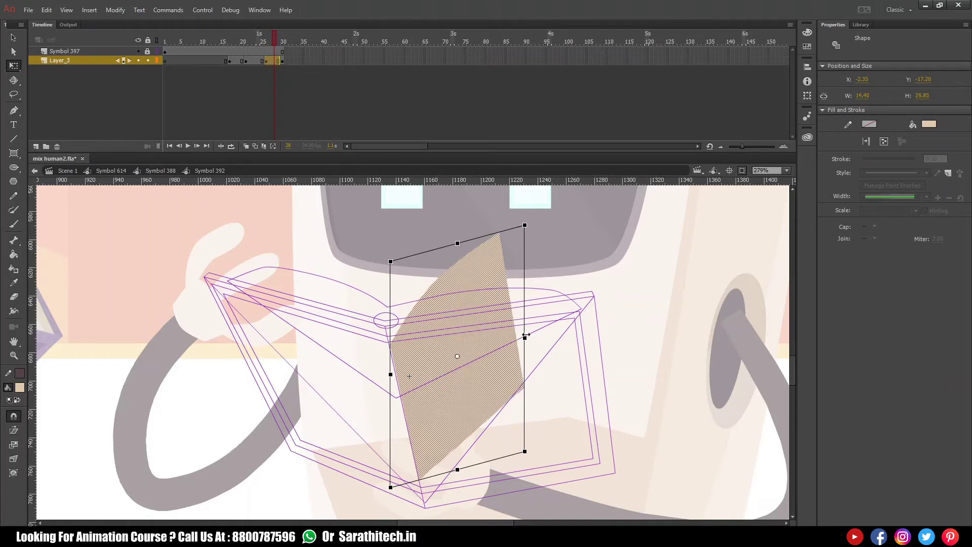
{"action": "left_click", "coordinate": [566, 266]}
Step: Create shape tweens across Layer_3's keyframes from frame 17 to 30 and preview the page's motion
{"action": "left_click_drag", "start_coordinate": [262, 44], "coordinate": [302, 55]}
{"action": "left_click", "coordinate": [250, 75]}
{"action": "right_click", "coordinate": [259, 61]}
{"action": "left_click", "coordinate": [314, 71]}
{"action": "left_click", "coordinate": [235, 45]}
{"action": "key", "text": "Return"}
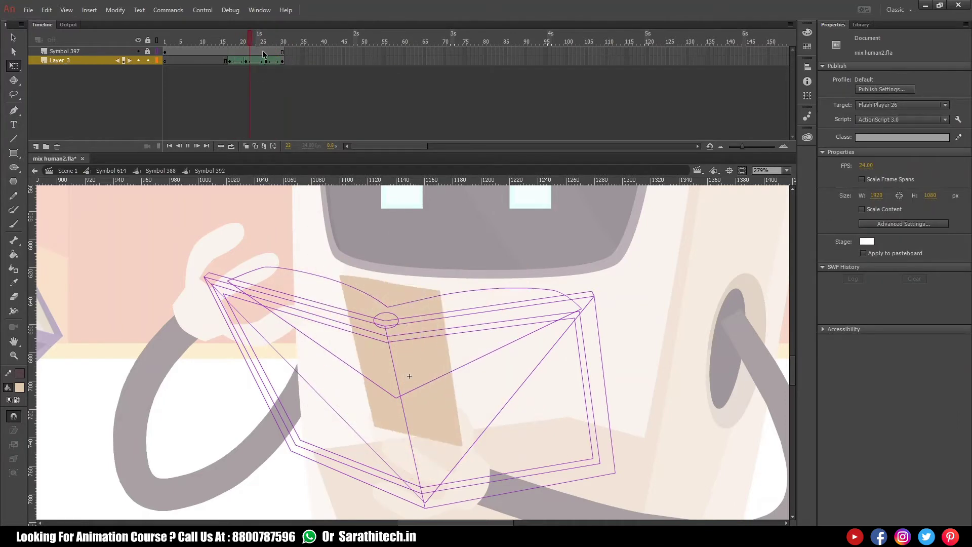
{"action": "left_click_drag", "start_coordinate": [256, 41], "coordinate": [284, 38]}
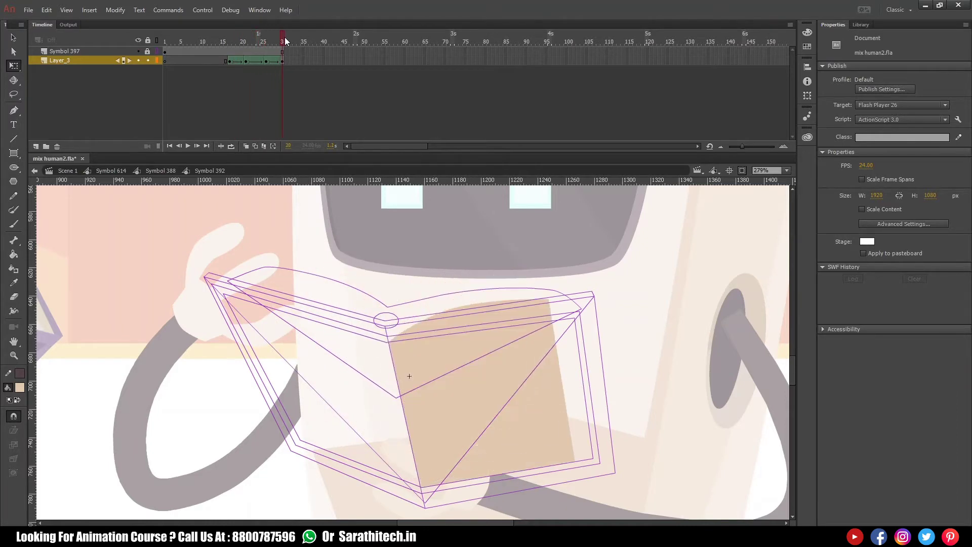
Step: Add shape hints to the page at frame 21 and place them on its corners, including the upper spine corner
{"action": "left_click", "coordinate": [247, 38]}
{"action": "key", "text": "z"}
{"action": "left_click_drag", "start_coordinate": [271, 236], "coordinate": [525, 499]}
{"action": "left_click", "coordinate": [469, 409], "text": "ctrl+shift"}
{"action": "left_click_drag", "start_coordinate": [315, 232], "coordinate": [442, 433]}
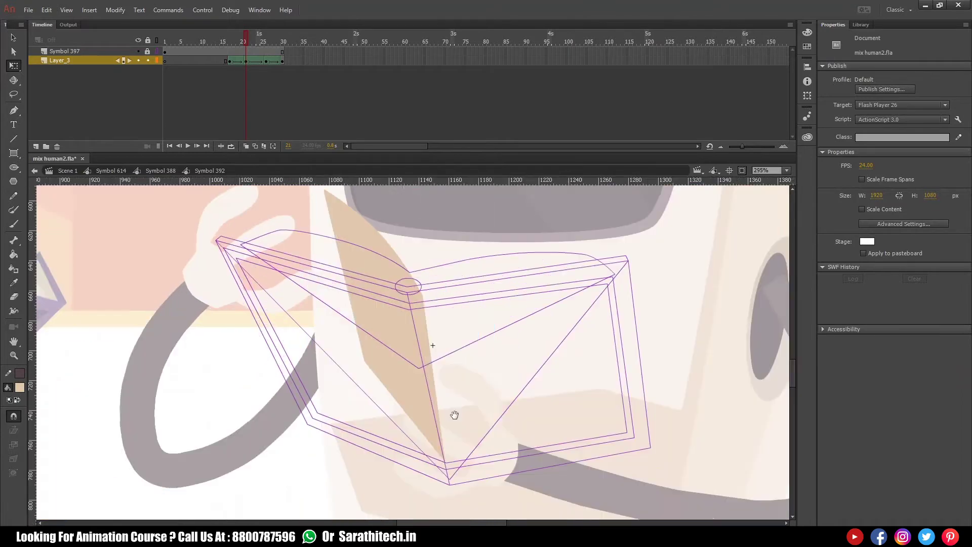
{"action": "left_click_drag", "start_coordinate": [447, 353], "coordinate": [442, 373]}
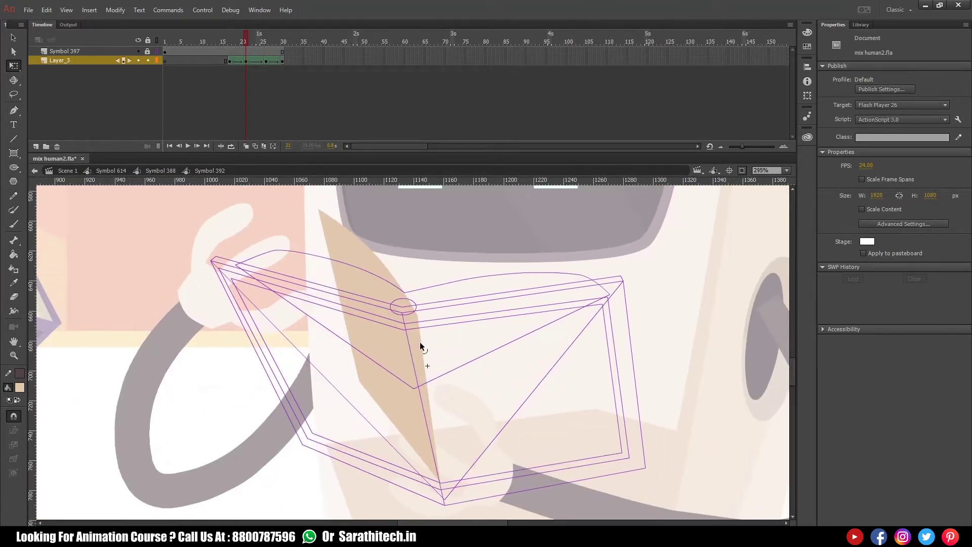
{"action": "key", "text": "v"}
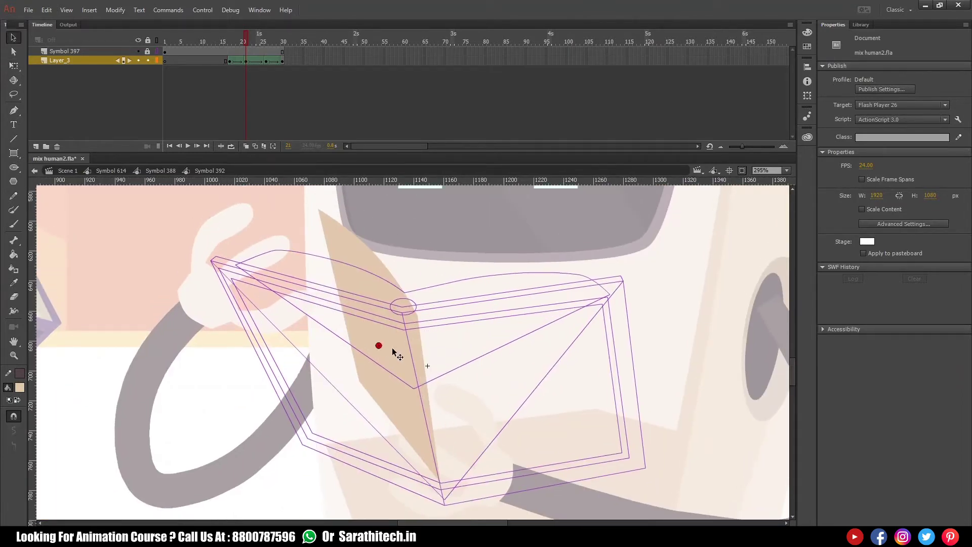
{"action": "left_click", "coordinate": [417, 316]}
Step: Place the matching shape hints on the page's corners at frame 26 and preview the page turn
{"action": "left_click", "coordinate": [266, 41]}
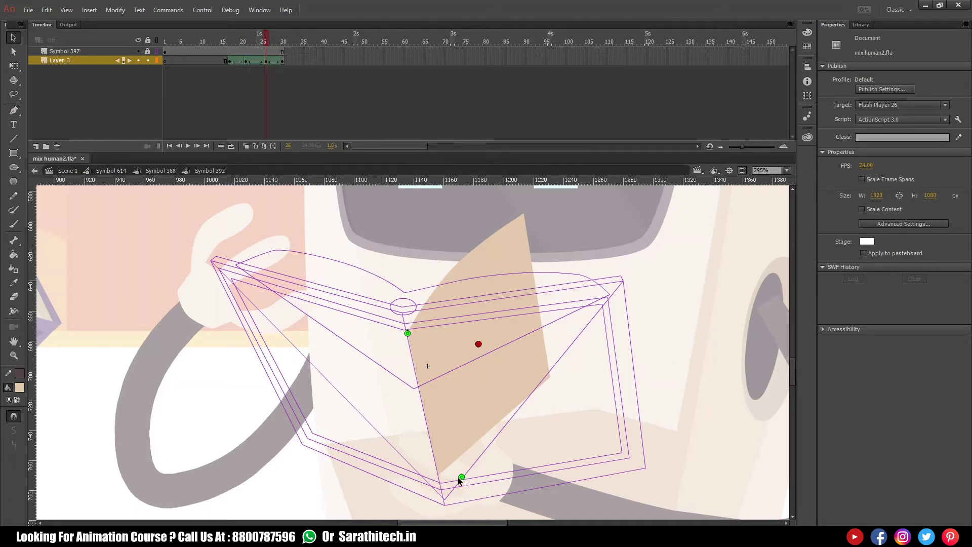
{"action": "left_click", "coordinate": [550, 378]}
{"action": "left_click", "coordinate": [523, 213]}
{"action": "left_click_drag", "start_coordinate": [265, 40], "coordinate": [186, 60]}
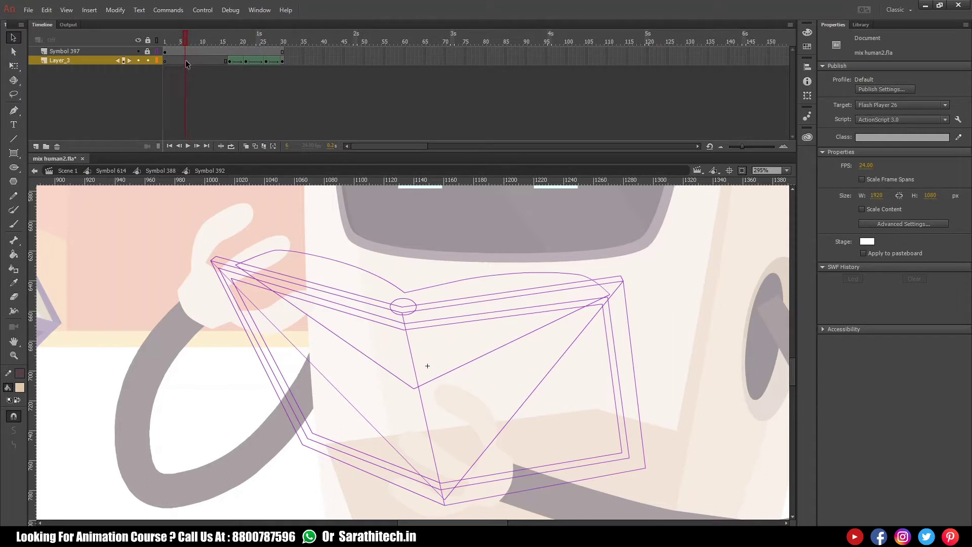
{"action": "left_click", "coordinate": [210, 53]}
{"action": "key", "text": "Return"}
Step: Return to Symbol 388 and play its animation to check the page turn together with the arm and hand
{"action": "left_click", "coordinate": [170, 171]}
{"action": "left_click", "coordinate": [421, 347], "text": "ctrl+alt"}
{"action": "left_click", "coordinate": [421, 346], "text": "ctrl+alt"}
{"action": "left_click_drag", "start_coordinate": [405, 334], "coordinate": [427, 365]}
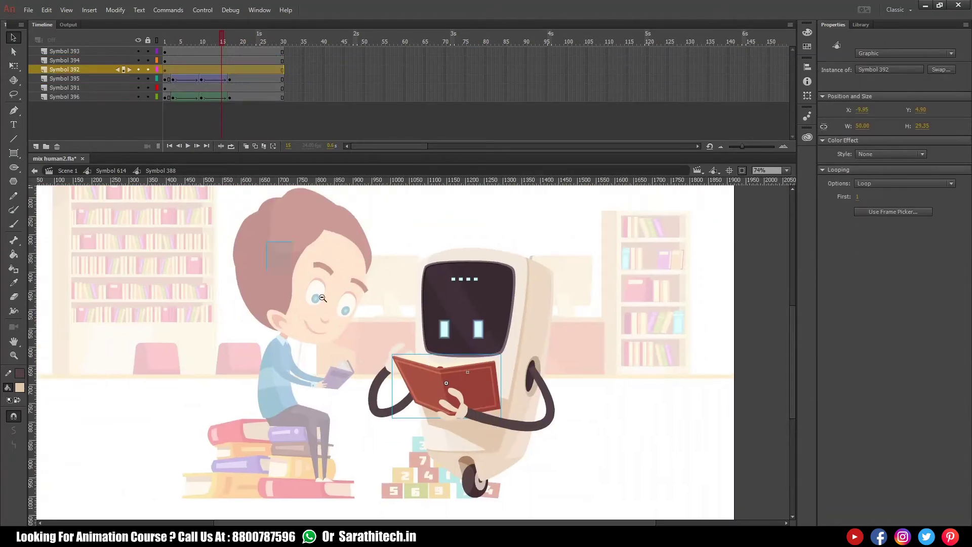
{"action": "left_click_drag", "start_coordinate": [322, 298], "coordinate": [630, 521]}
{"action": "left_click", "coordinate": [173, 42]}
{"action": "key", "text": "Return"}
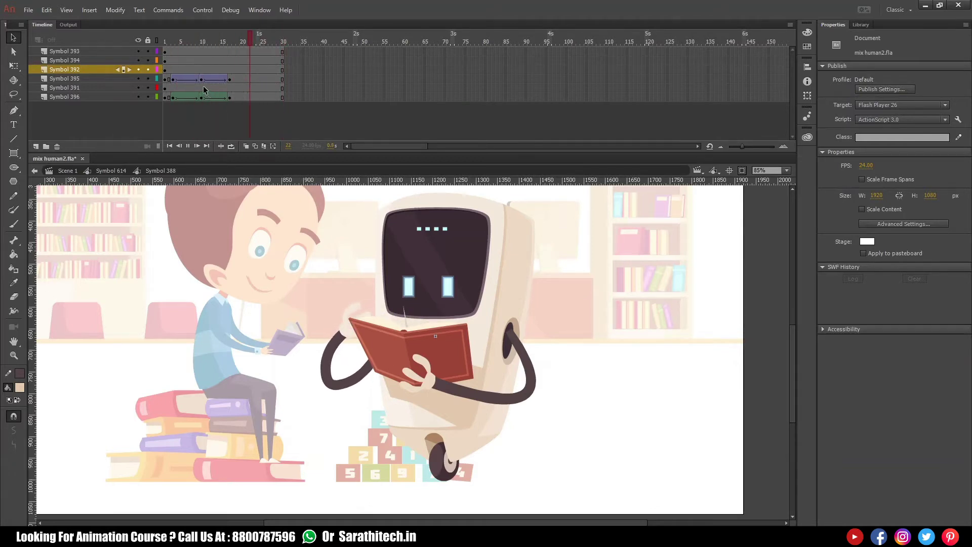
Step: Add keyframes at frames 3, 10 and 17 for the front hand, its arm and the book on the Symbol 393, 394 and 392 layers
{"action": "left_click", "coordinate": [164, 41]}
{"action": "left_click_drag", "start_coordinate": [311, 247], "coordinate": [511, 446]}
{"action": "left_click_drag", "start_coordinate": [436, 369], "coordinate": [446, 386]}
{"action": "left_click", "coordinate": [464, 420]}
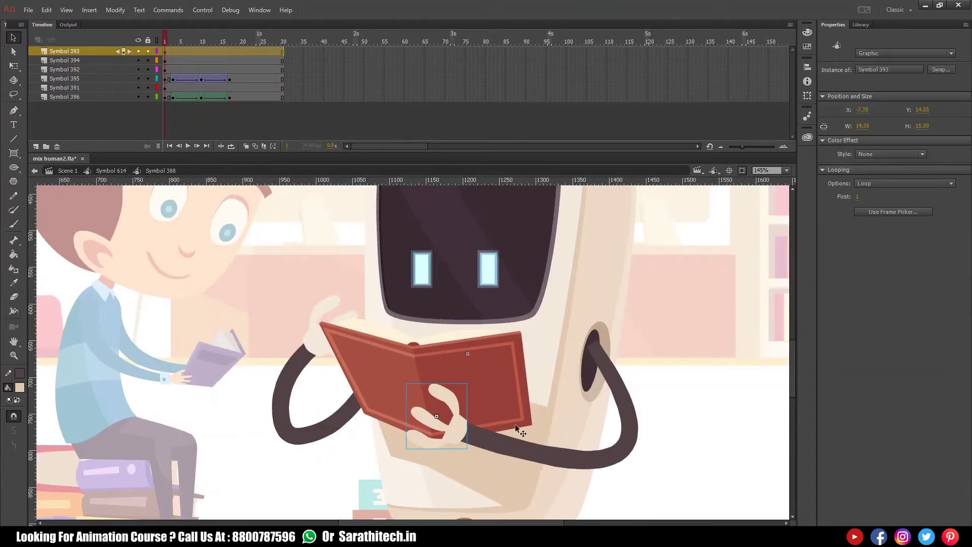
{"action": "left_click", "coordinate": [523, 447], "text": "shift"}
{"action": "left_click", "coordinate": [496, 388], "text": "shift"}
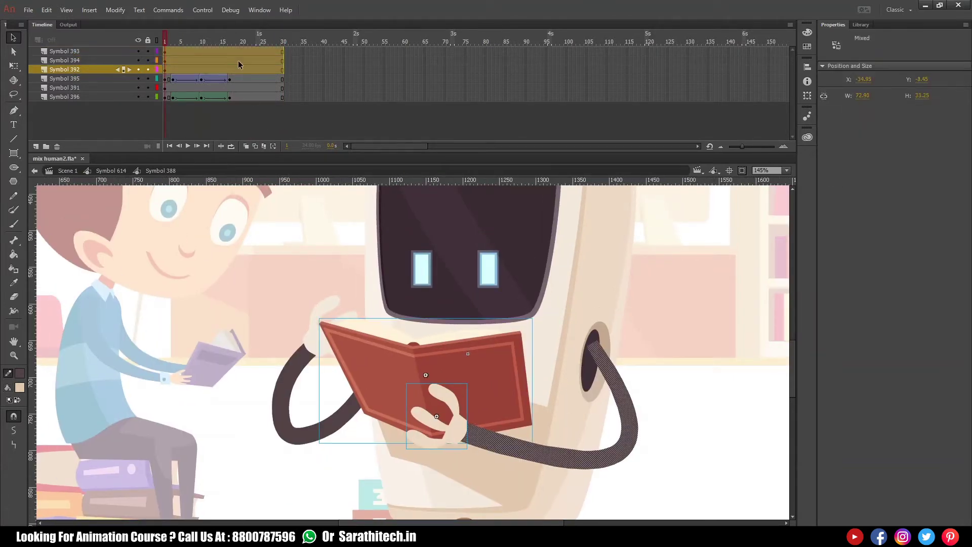
{"action": "left_click", "coordinate": [229, 44]}
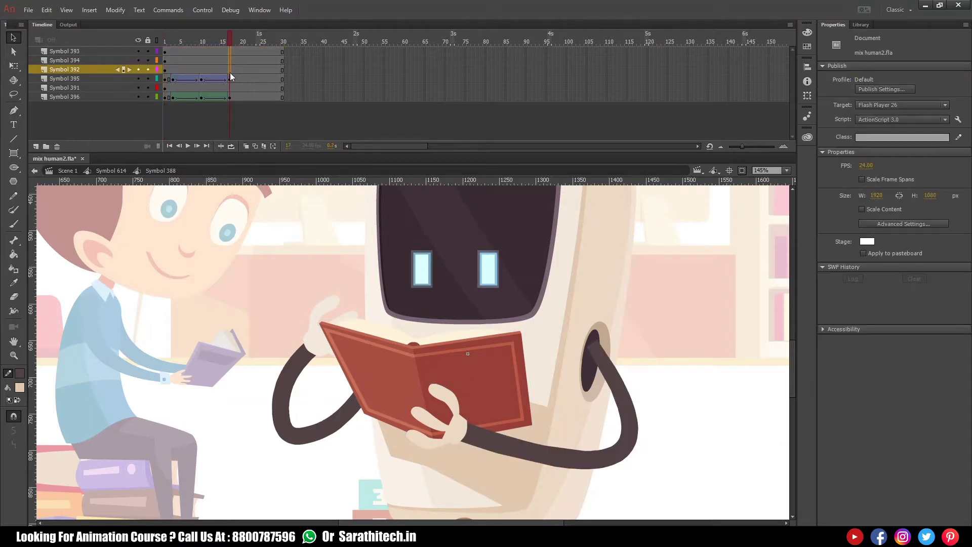
{"action": "left_click", "coordinate": [204, 43]}
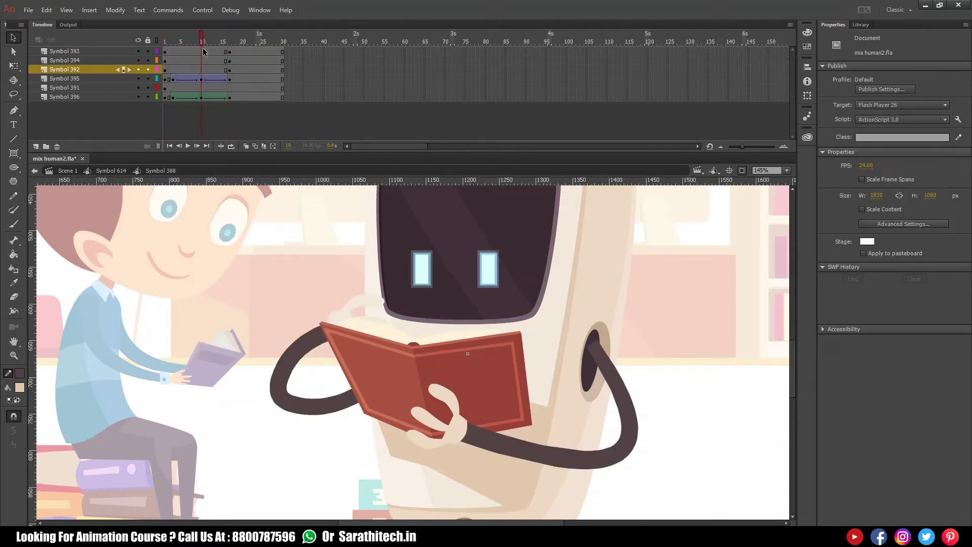
{"action": "key", "text": "F6"}
{"action": "left_click_drag", "start_coordinate": [173, 69], "coordinate": [201, 69]}
{"action": "key", "text": "F6"}
Step: At frame 10, rotate the book, hand and arm together slightly upward about the robot's shoulder
{"action": "left_click", "coordinate": [201, 42]}
{"action": "key", "text": "q"}
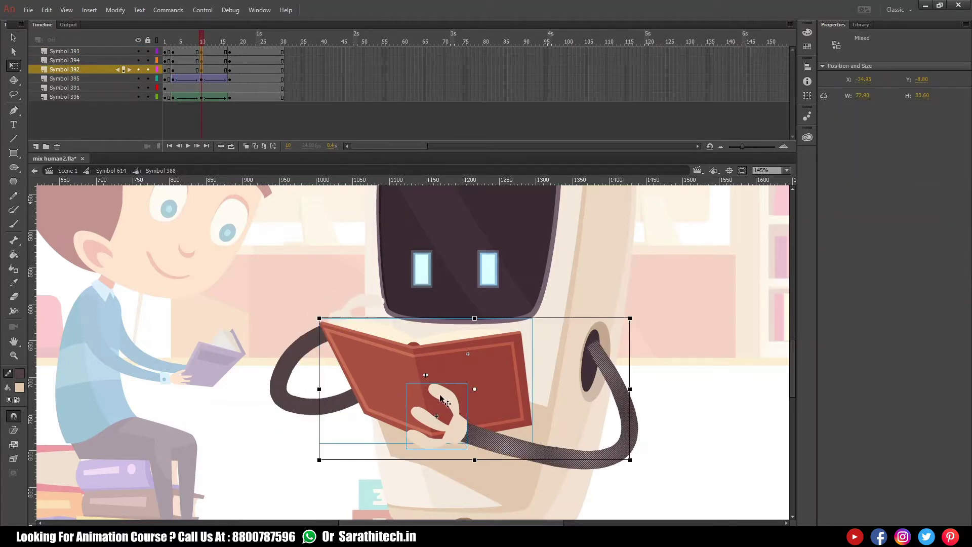
{"action": "left_click_drag", "start_coordinate": [475, 389], "coordinate": [595, 348]}
{"action": "left_click_drag", "start_coordinate": [636, 472], "coordinate": [622, 468]}
{"action": "left_click", "coordinate": [673, 421]}
Step: Rotate the book alone slightly counterclockwise at frame 10 to counter its tilt
{"action": "left_click", "coordinate": [478, 350]}
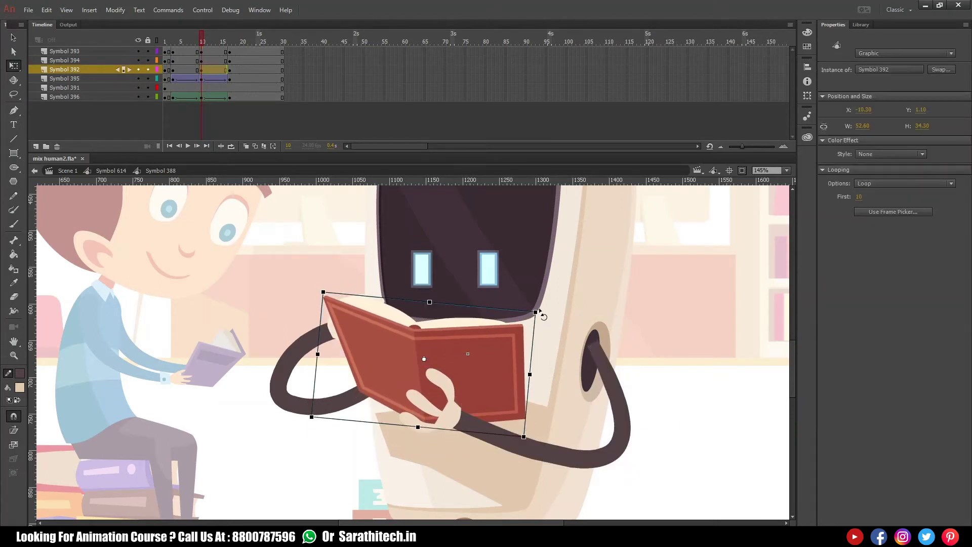
{"action": "left_click_drag", "start_coordinate": [539, 309], "coordinate": [535, 299]}
{"action": "left_click", "coordinate": [567, 285]}
Step: Create a shape tween on the Symbol 394 arm and classic tweens on the Symbol 392 book and Symbol 393 hand between frames 3 and 17
{"action": "left_click_drag", "start_coordinate": [206, 42], "coordinate": [208, 72]}
{"action": "right_click", "coordinate": [204, 66]}
{"action": "left_click", "coordinate": [204, 70]}
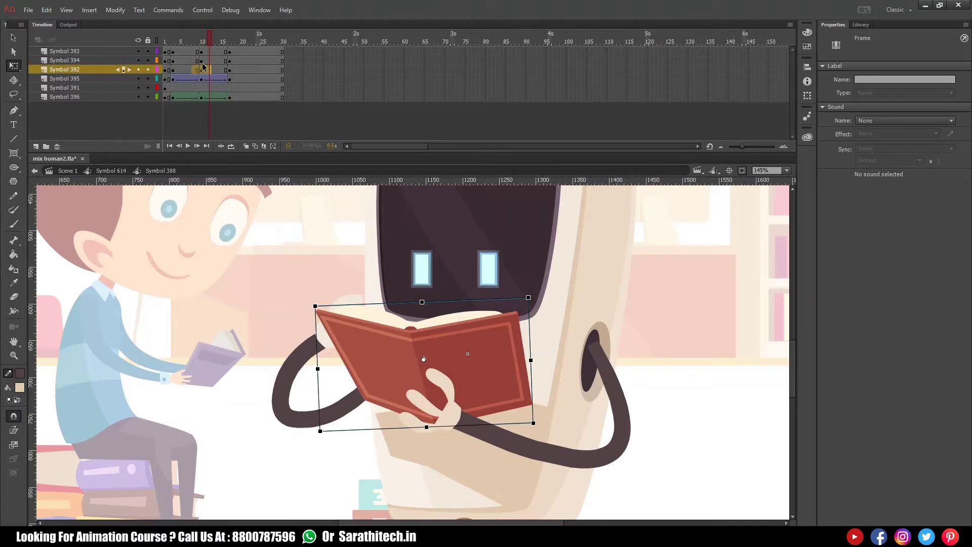
{"action": "left_click", "coordinate": [208, 61]}
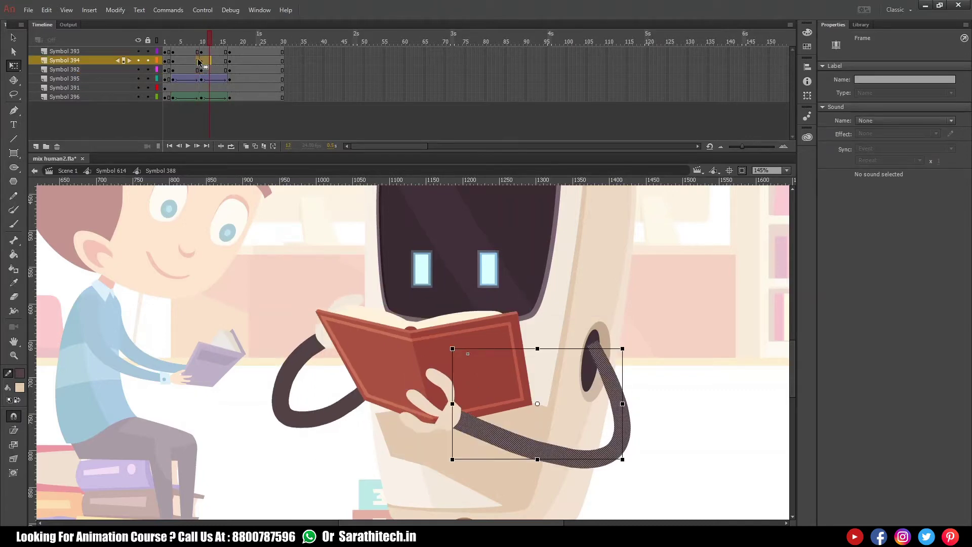
{"action": "right_click", "coordinate": [199, 61]}
{"action": "left_click", "coordinate": [222, 76]}
{"action": "left_click", "coordinate": [206, 70]}
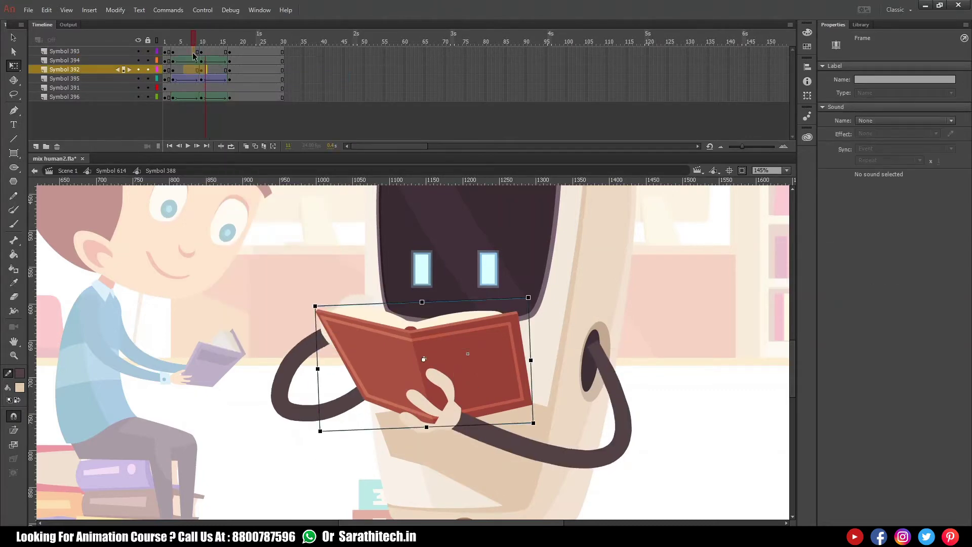
{"action": "right_click", "coordinate": [213, 52]}
{"action": "left_click", "coordinate": [235, 67]}
Step: Set the easing of the book, arm and hand tweens to 100 and play the animation
{"action": "left_click_drag", "start_coordinate": [184, 52], "coordinate": [209, 70]}
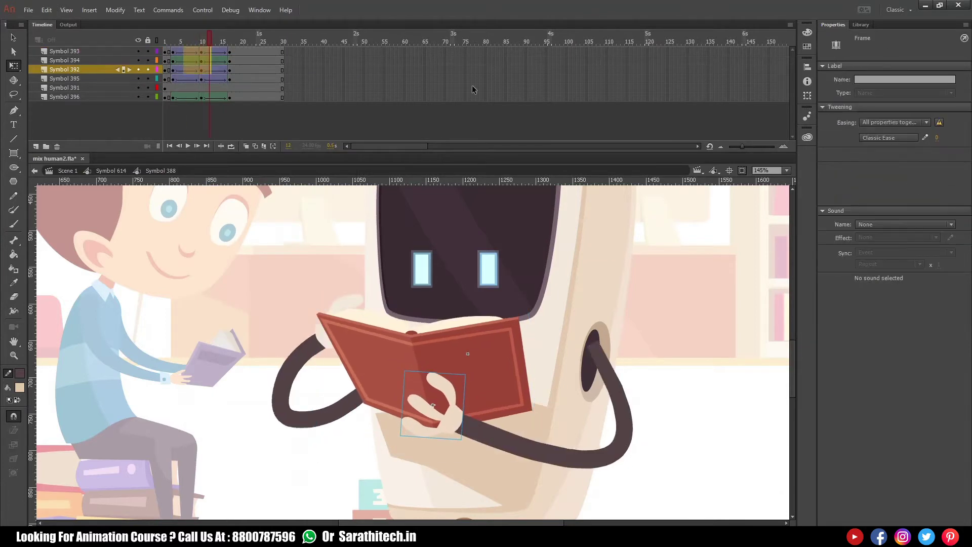
{"action": "left_click", "coordinate": [937, 138]}
{"action": "type", "text": "10"}
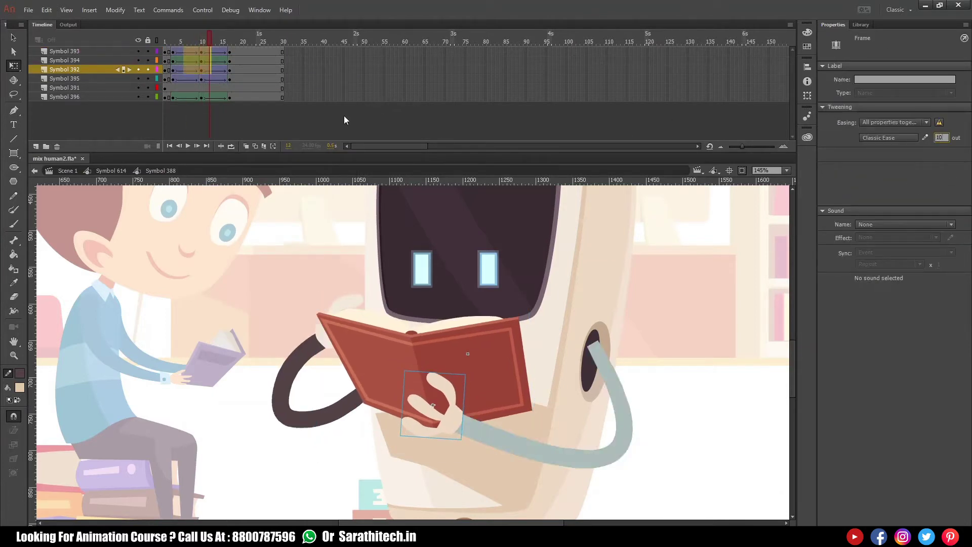
{"action": "type", "text": "0"}
{"action": "key", "text": "Return"}
{"action": "key", "text": "Return"}
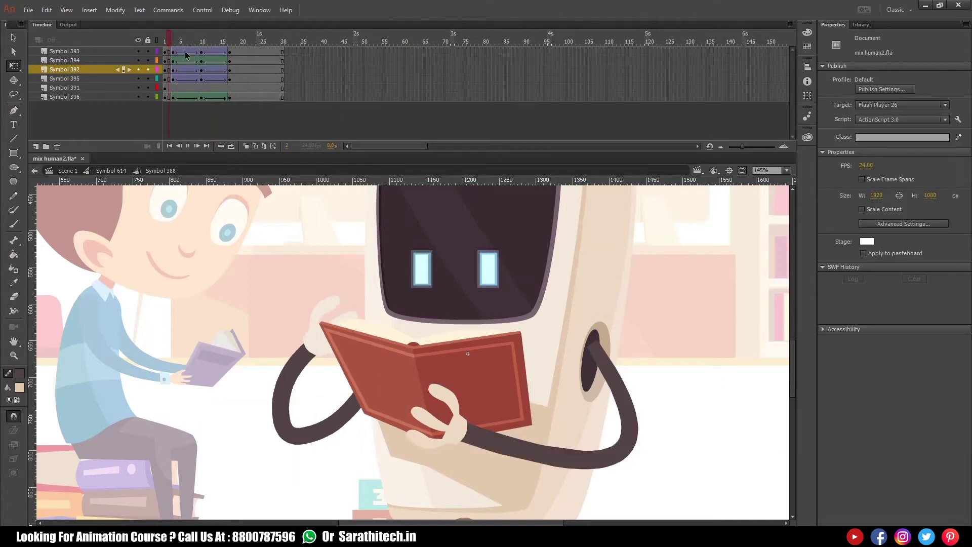
{"action": "key", "text": "Return"}
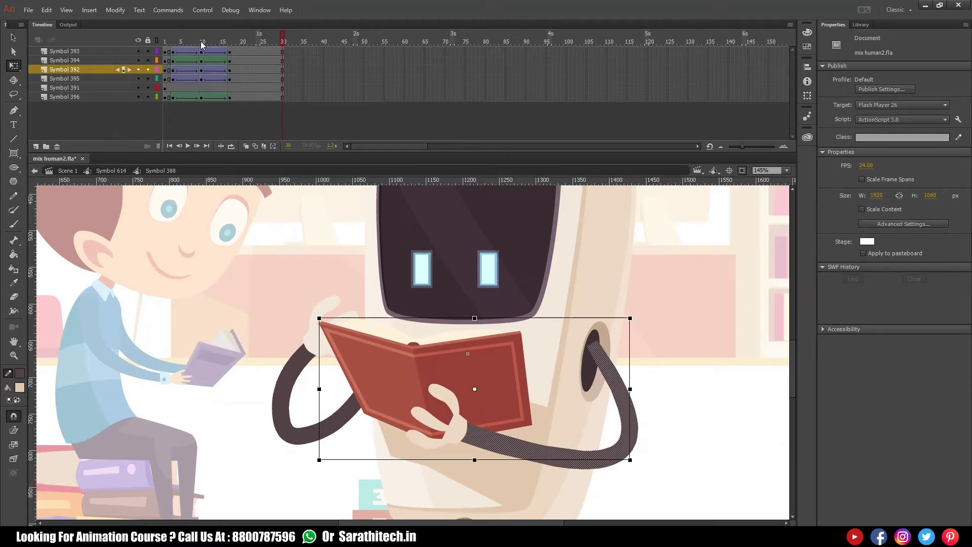
Step: Open the robot's body and face symbol, Symbol 391, for editing and extend all four of its layers to frame 30
{"action": "left_click_drag", "start_coordinate": [204, 43], "coordinate": [119, 106]}
{"action": "left_click", "coordinate": [400, 304], "text": "ctrl+alt"}
{"action": "left_click_drag", "start_coordinate": [399, 304], "coordinate": [402, 332]}
{"action": "left_click_drag", "start_coordinate": [341, 276], "coordinate": [502, 443]}
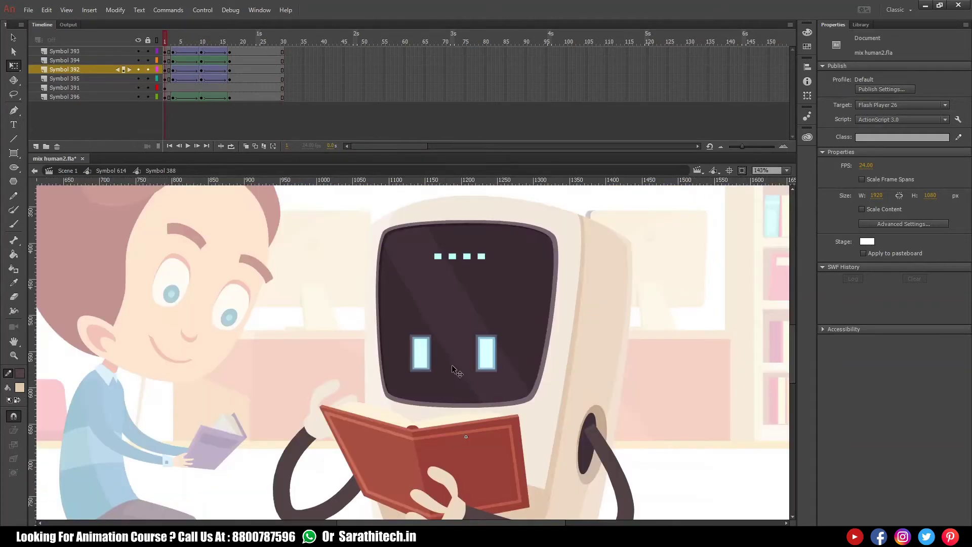
{"action": "left_click", "coordinate": [426, 361]}
{"action": "double_click", "coordinate": [425, 359]}
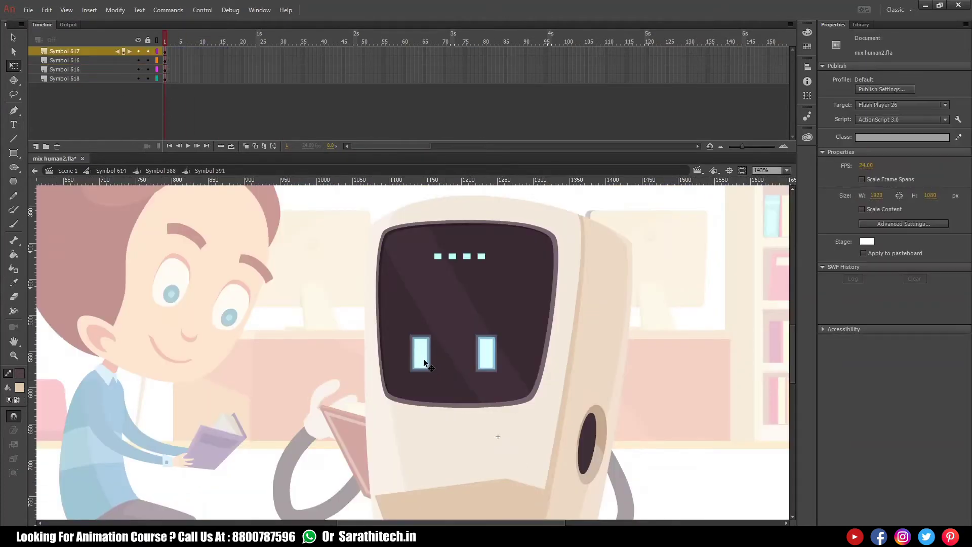
{"action": "left_click", "coordinate": [423, 359]}
{"action": "left_click_drag", "start_coordinate": [283, 52], "coordinate": [282, 79]}
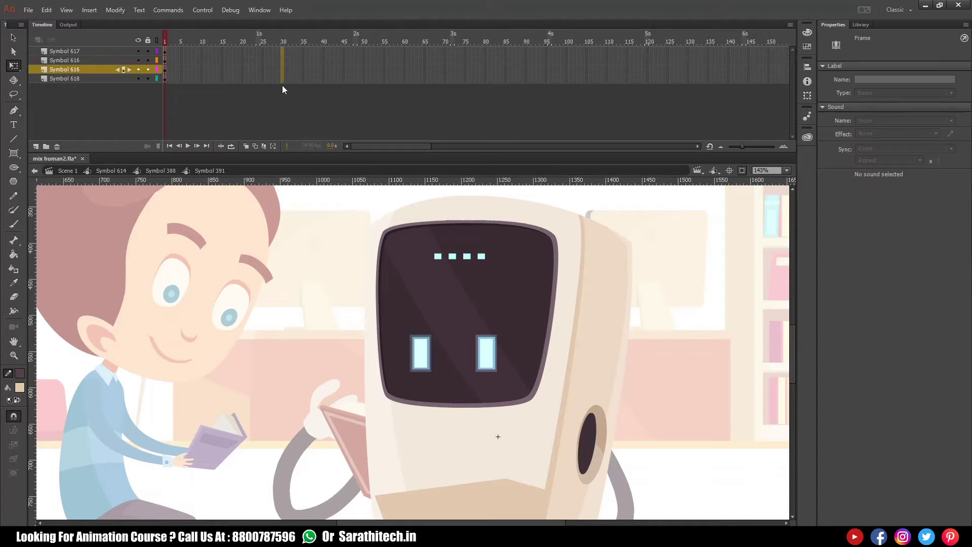
{"action": "key", "text": "F5"}
{"action": "left_click", "coordinate": [214, 102]}
Step: Add keyframes at frames 10 and 20 on both Symbol 616 eye layers
{"action": "left_click_drag", "start_coordinate": [303, 279], "coordinate": [564, 429]}
{"action": "left_click", "coordinate": [385, 347]}
{"action": "left_click", "coordinate": [536, 340], "text": "shift"}
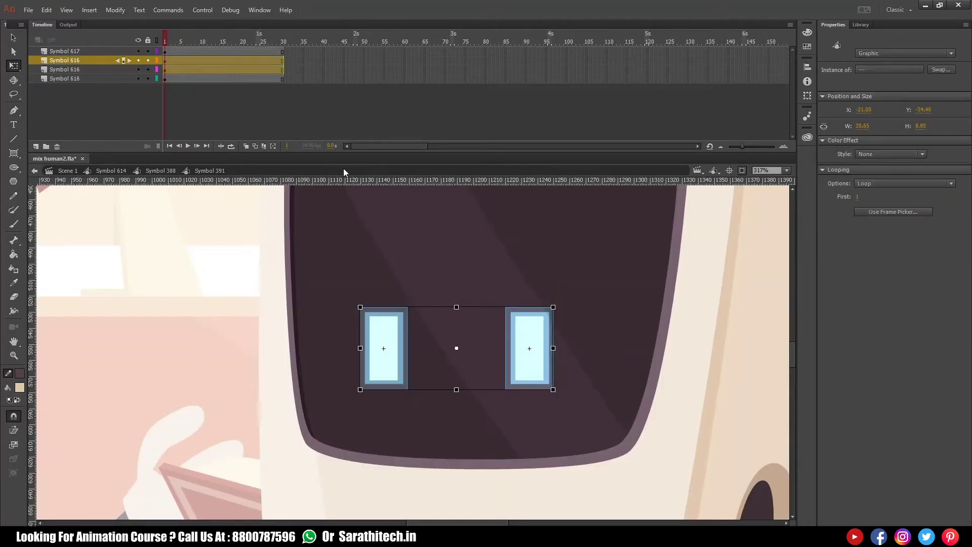
{"action": "left_click", "coordinate": [205, 48]}
{"action": "left_click", "coordinate": [201, 69]}
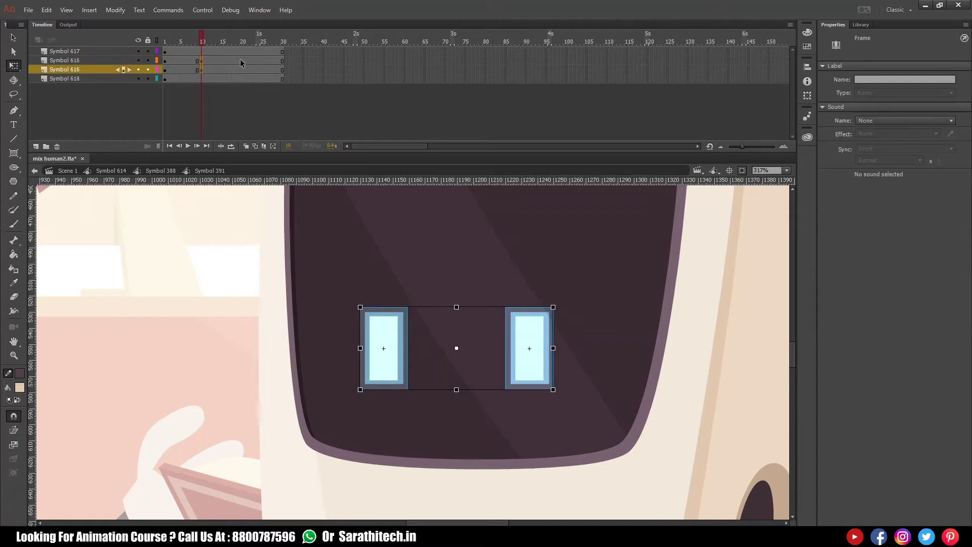
{"action": "left_click", "coordinate": [223, 41]}
{"action": "left_click", "coordinate": [223, 69]}
{"action": "left_click", "coordinate": [242, 41]}
{"action": "key", "text": "F6"}
Step: Add a keyframe at frame 15 on both eye layers and flatten the two eyes vertically into thin closed slits
{"action": "left_click_drag", "start_coordinate": [242, 60], "coordinate": [220, 70]}
{"action": "left_click", "coordinate": [223, 43]}
{"action": "key", "text": "F6"}
{"action": "left_click_drag", "start_coordinate": [456, 308], "coordinate": [461, 343]}
{"action": "left_click", "coordinate": [163, 341]}
{"action": "left_click", "coordinate": [381, 348]}
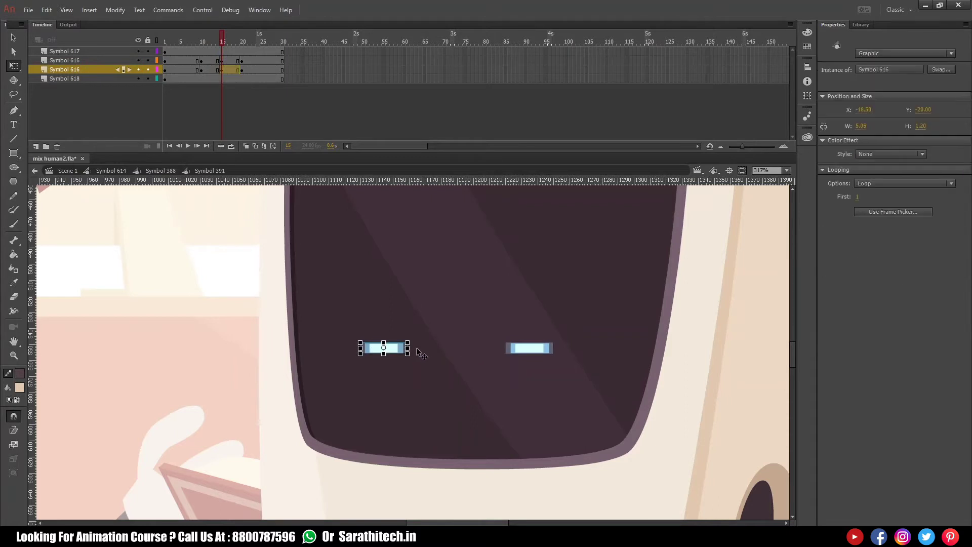
{"action": "left_click_drag", "start_coordinate": [410, 349], "coordinate": [435, 348]}
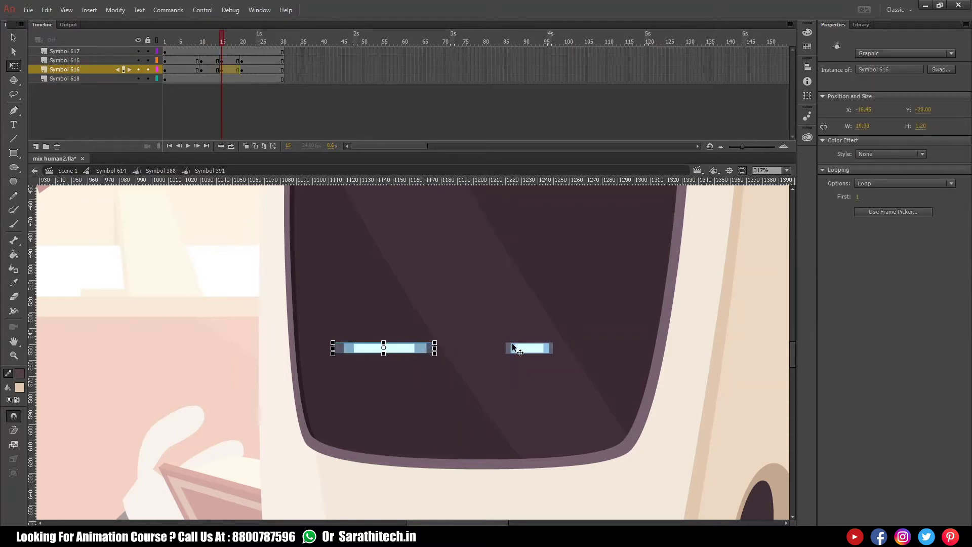
{"action": "key", "text": "ctrl+z"}
{"action": "left_click", "coordinate": [543, 348]}
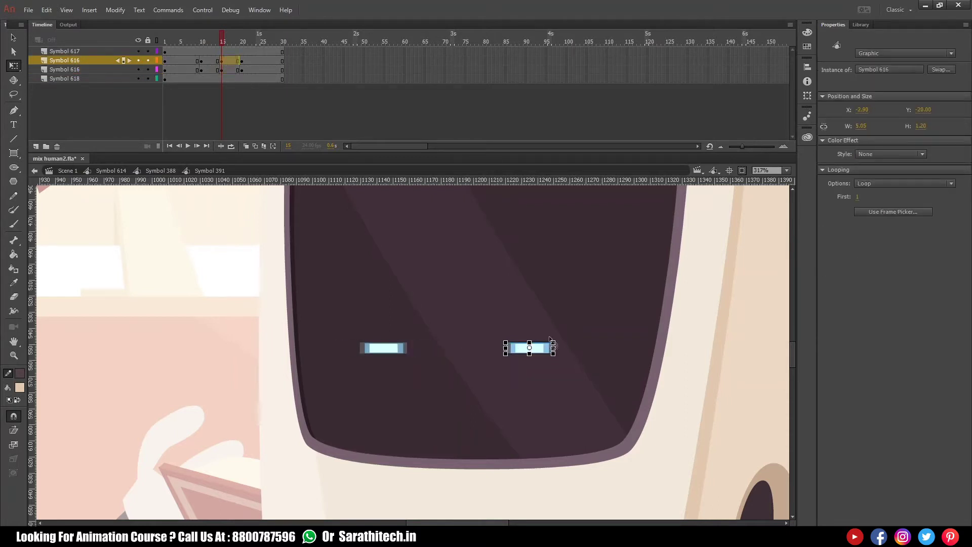
Step: Create classic tweens on both eye layers between frames 10 and 20, set their easing to 100 and play the blink
{"action": "right_click", "coordinate": [221, 70]}
{"action": "left_click", "coordinate": [258, 96]}
{"action": "left_click", "coordinate": [936, 138]}
{"action": "type", "text": "100"}
{"action": "key", "text": "Return"}
{"action": "left_click_drag", "start_coordinate": [191, 70], "coordinate": [191, 61]}
{"action": "key", "text": "Return"}
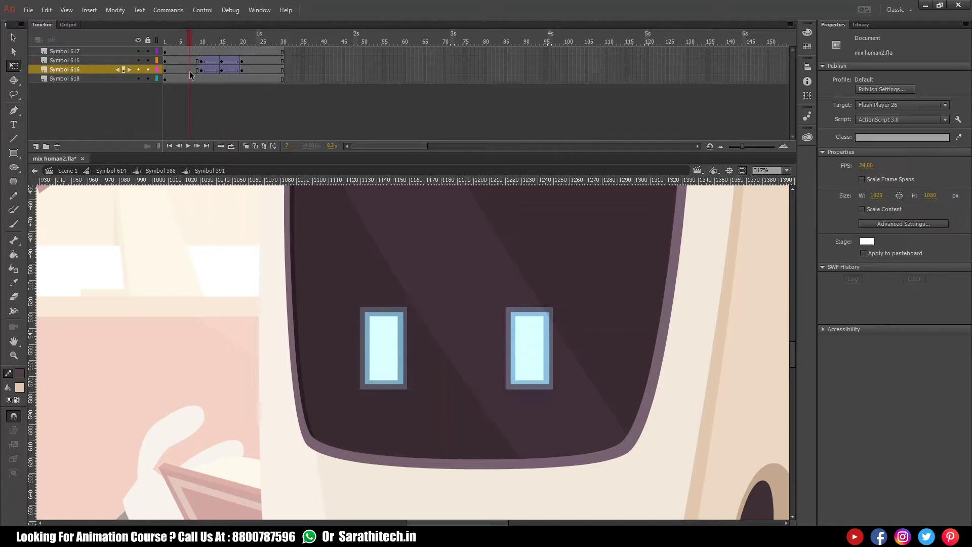
{"action": "key", "text": "Return"}
Step: Examine the robot's left-hand eye on its keyframes at frames 10, 15 and 20
{"action": "left_click", "coordinate": [226, 41]}
{"action": "left_click_drag", "start_coordinate": [229, 41], "coordinate": [169, 42]}
{"action": "left_click", "coordinate": [384, 350]}
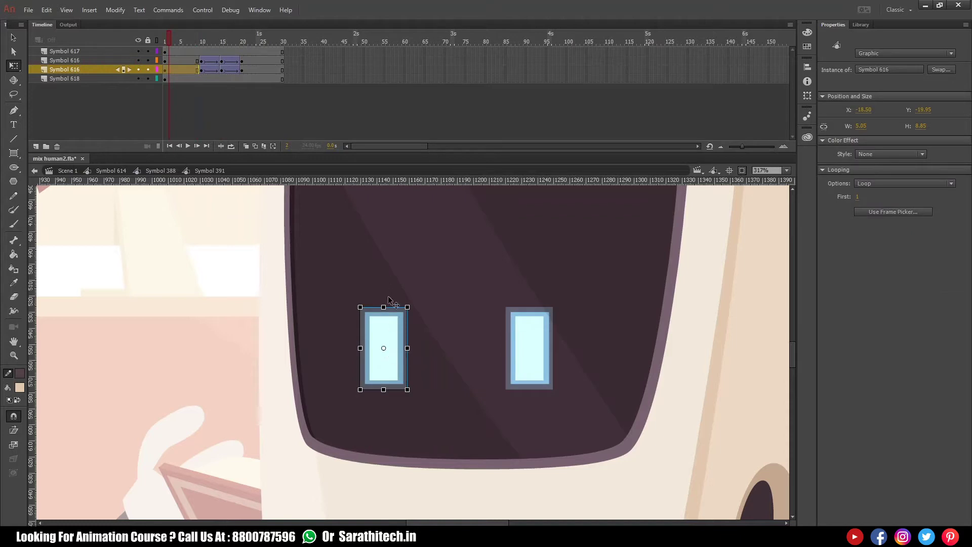
{"action": "left_click", "coordinate": [202, 41]}
{"action": "left_click", "coordinate": [390, 347]}
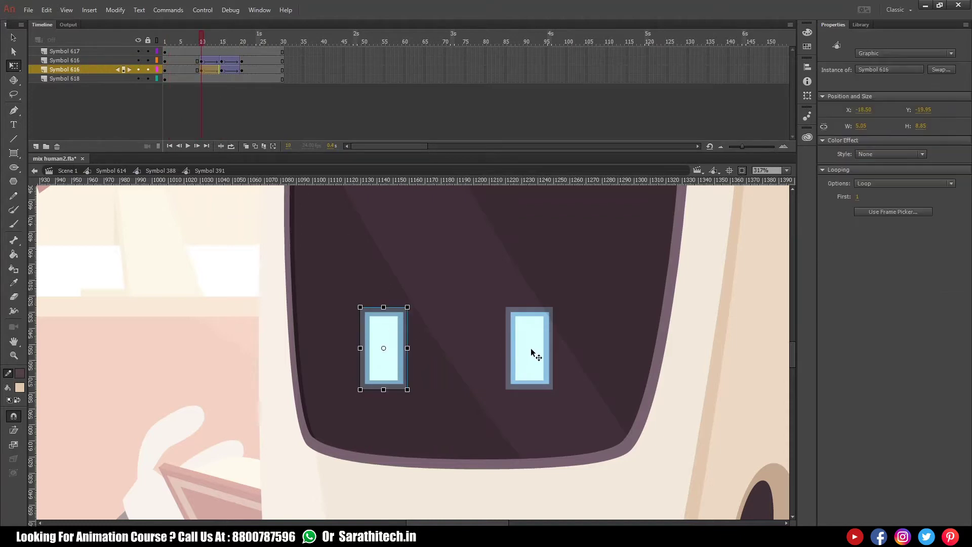
{"action": "left_click", "coordinate": [223, 70]}
{"action": "left_click", "coordinate": [395, 347]}
{"action": "left_click", "coordinate": [242, 69]}
{"action": "left_click", "coordinate": [383, 334]}
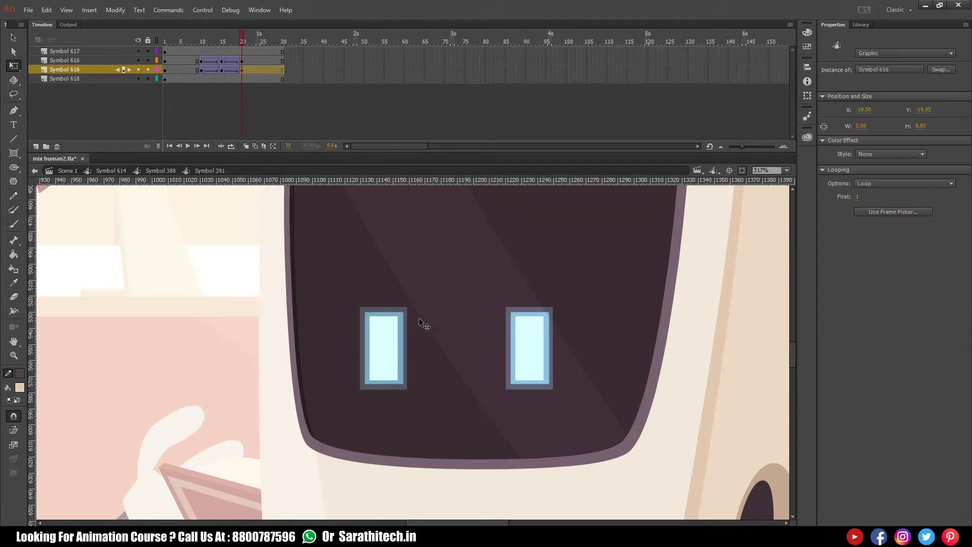
Step: Examine the right-hand eye at frames 10, 15 and 20, compare it with the other eye at frame 15, and replay the blink
{"action": "left_click", "coordinate": [202, 42]}
{"action": "left_click", "coordinate": [526, 336]}
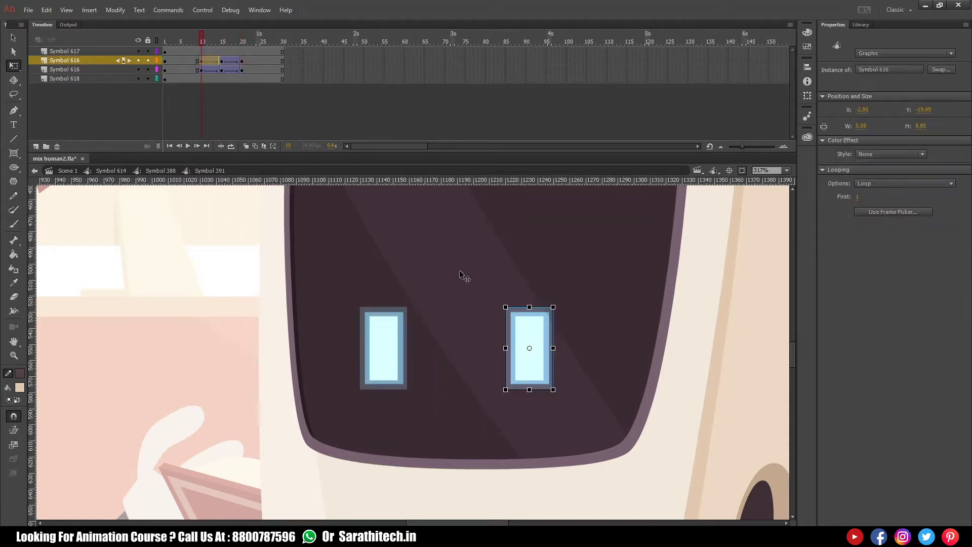
{"action": "left_click", "coordinate": [221, 42]}
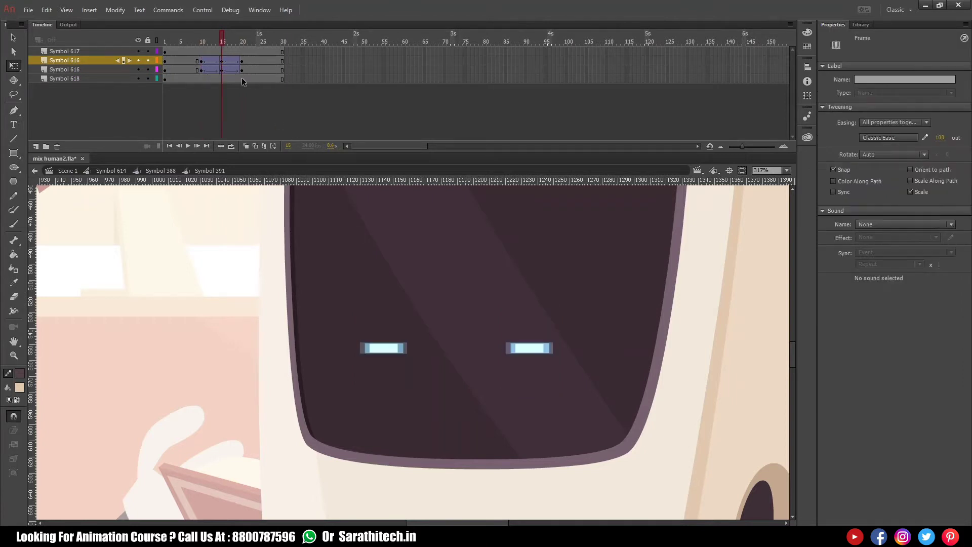
{"action": "left_click", "coordinate": [541, 347]}
{"action": "left_click", "coordinate": [243, 42]}
{"action": "left_click", "coordinate": [529, 347]}
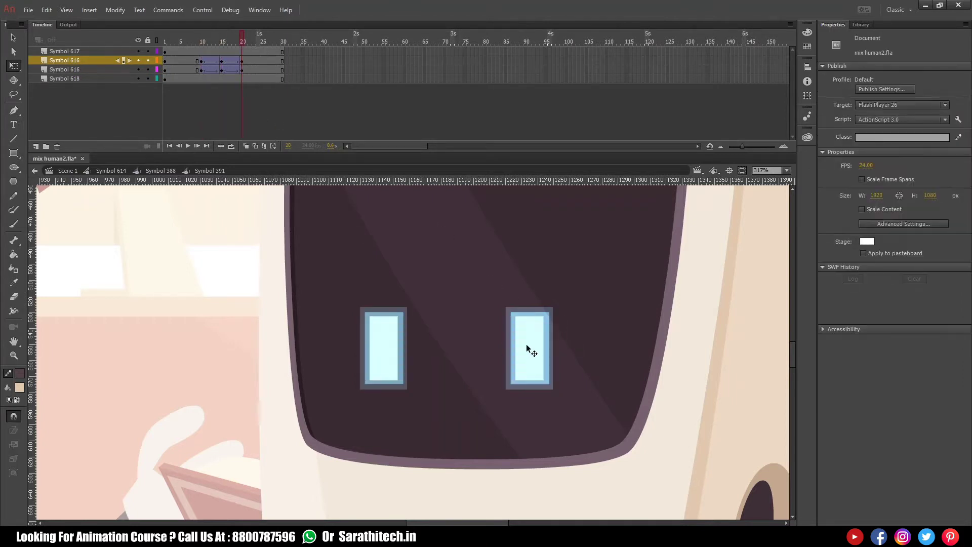
{"action": "left_click", "coordinate": [221, 42]}
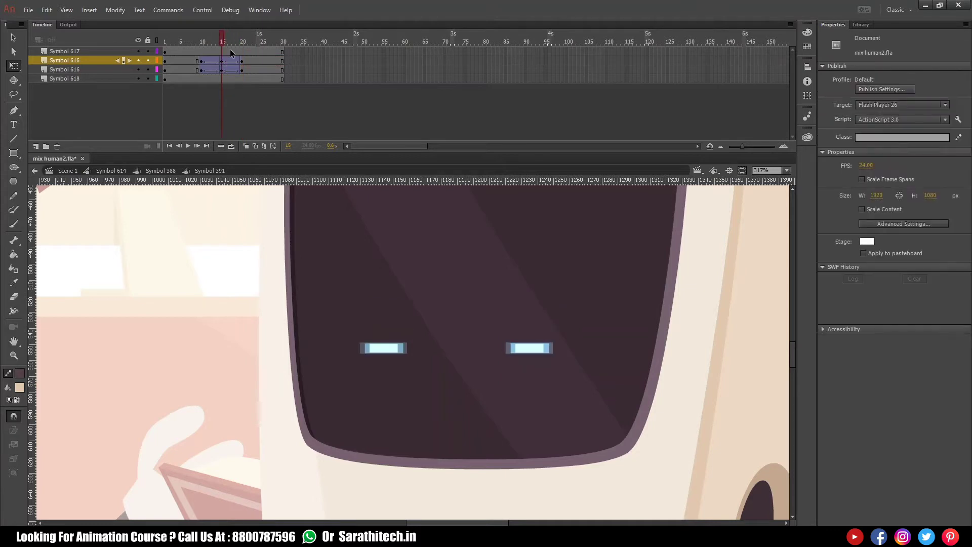
{"action": "left_click", "coordinate": [535, 349]}
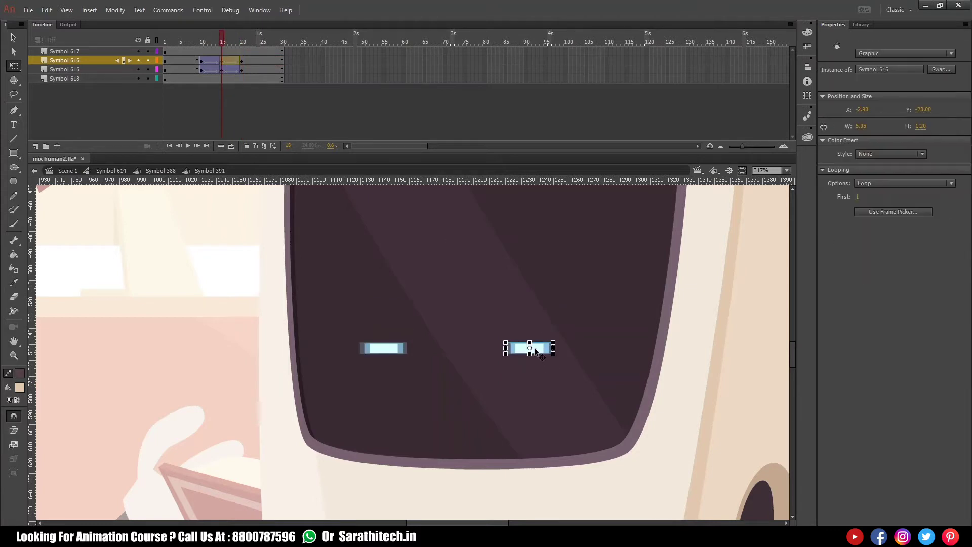
{"action": "left_click", "coordinate": [375, 348]}
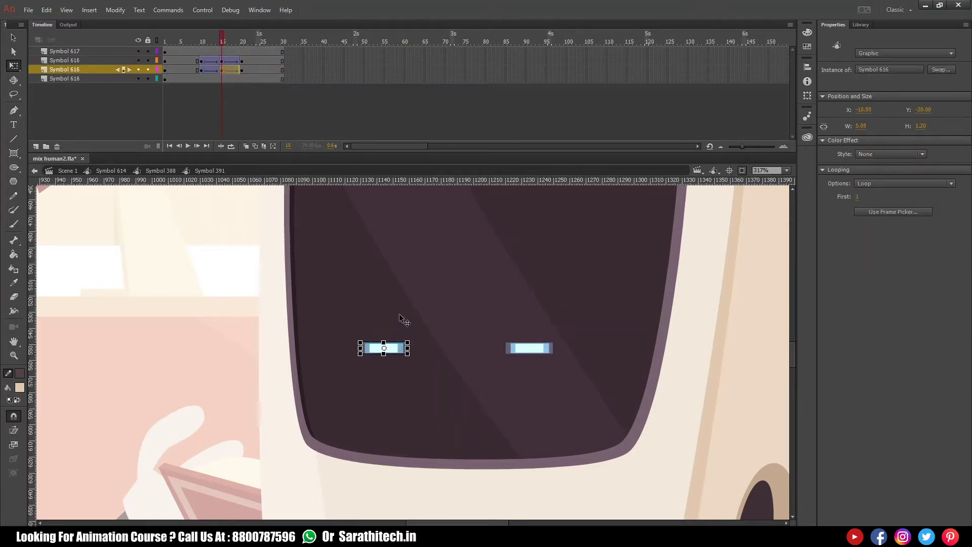
{"action": "left_click", "coordinate": [193, 42]}
{"action": "key", "text": "Return"}
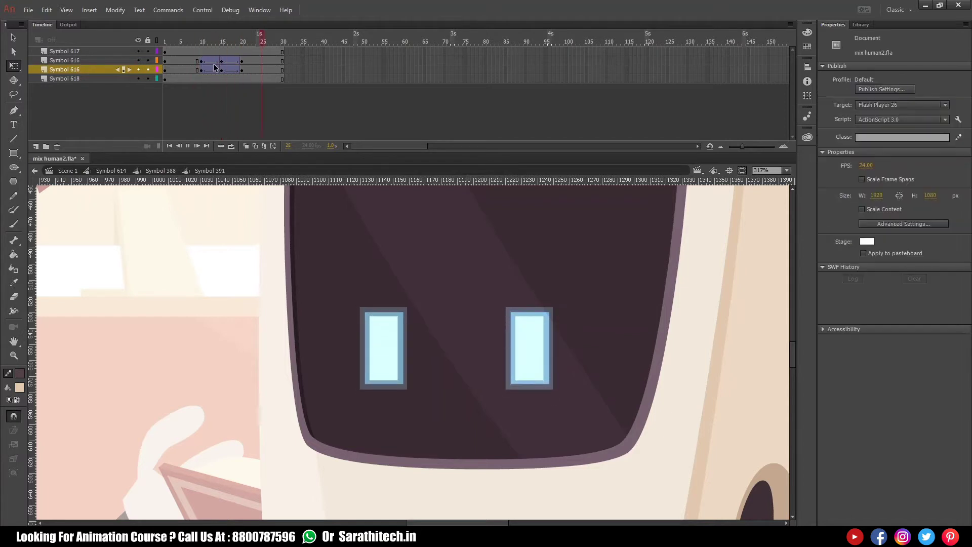
{"action": "key", "text": "Return"}
Step: Recheck the alignment of both eyes on the open-eye keyframes at frames 10 and 20, and play the blink again
{"action": "left_click", "coordinate": [202, 40]}
{"action": "left_click", "coordinate": [383, 349]}
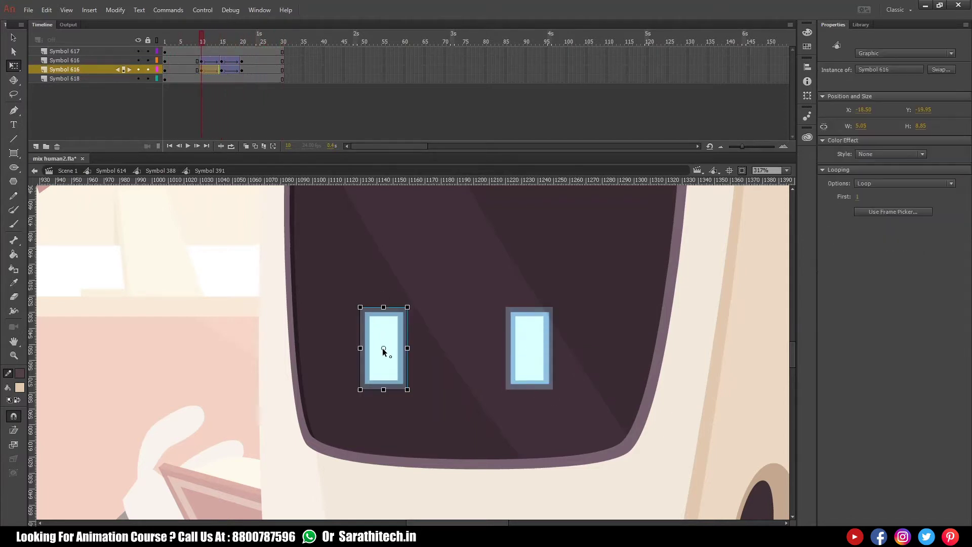
{"action": "left_click", "coordinate": [540, 333]}
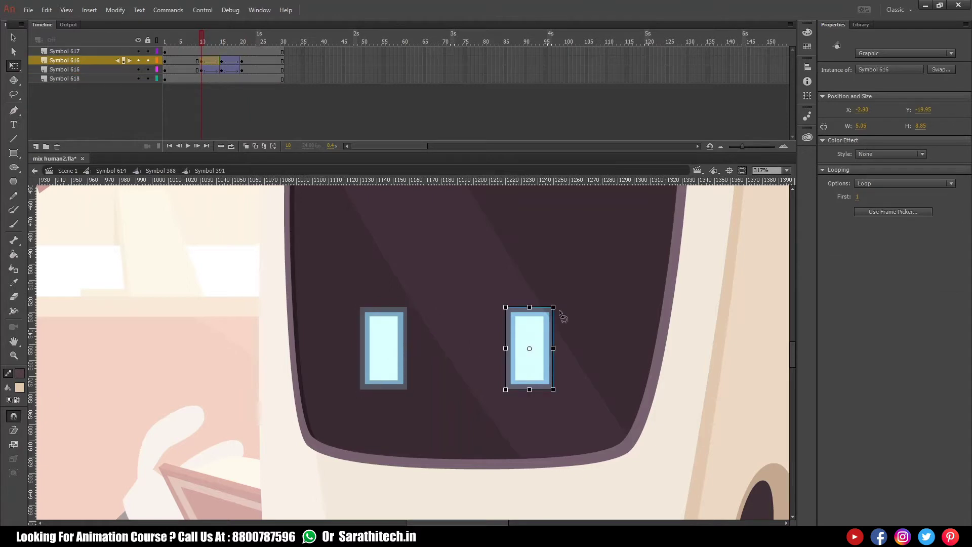
{"action": "left_click", "coordinate": [243, 42]}
{"action": "left_click", "coordinate": [393, 340]}
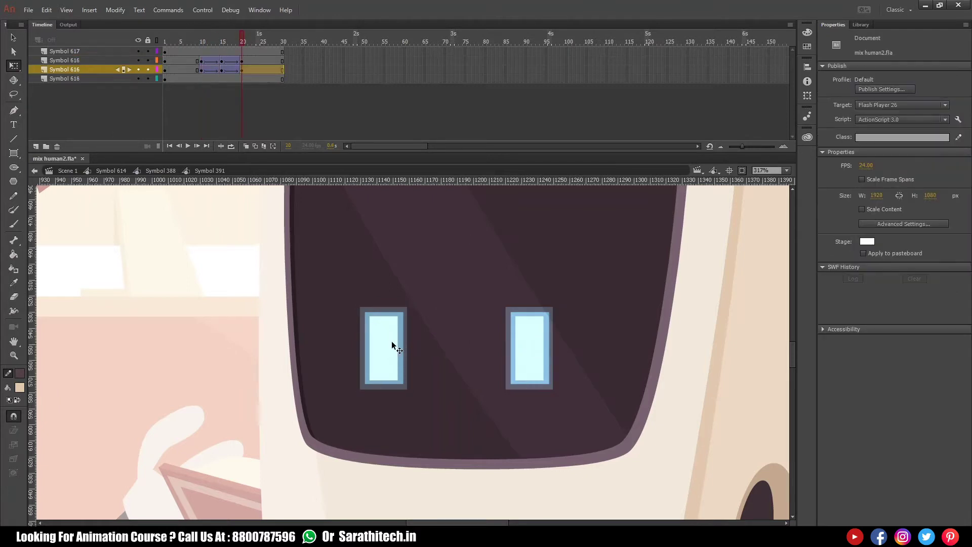
{"action": "left_click", "coordinate": [539, 347]}
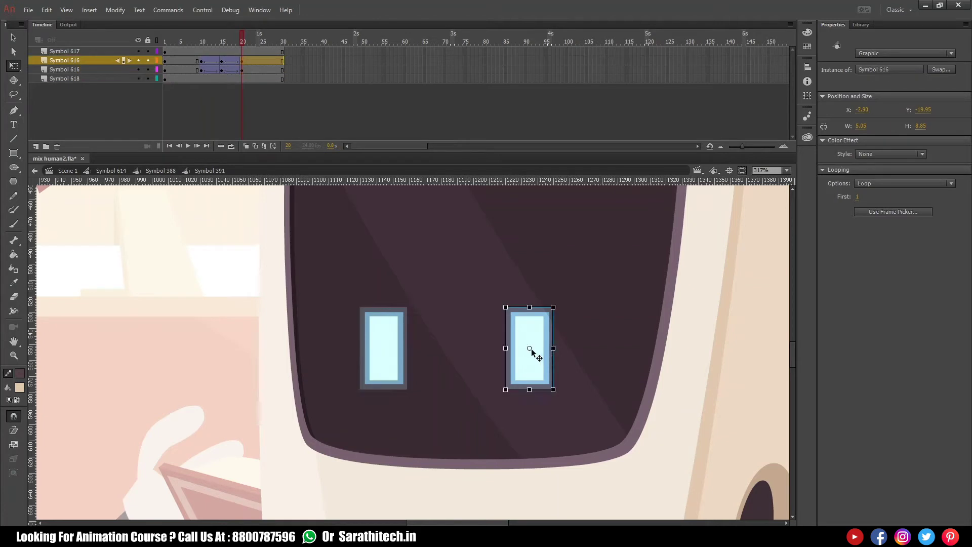
{"action": "left_click", "coordinate": [186, 44]}
{"action": "key", "text": "Return"}
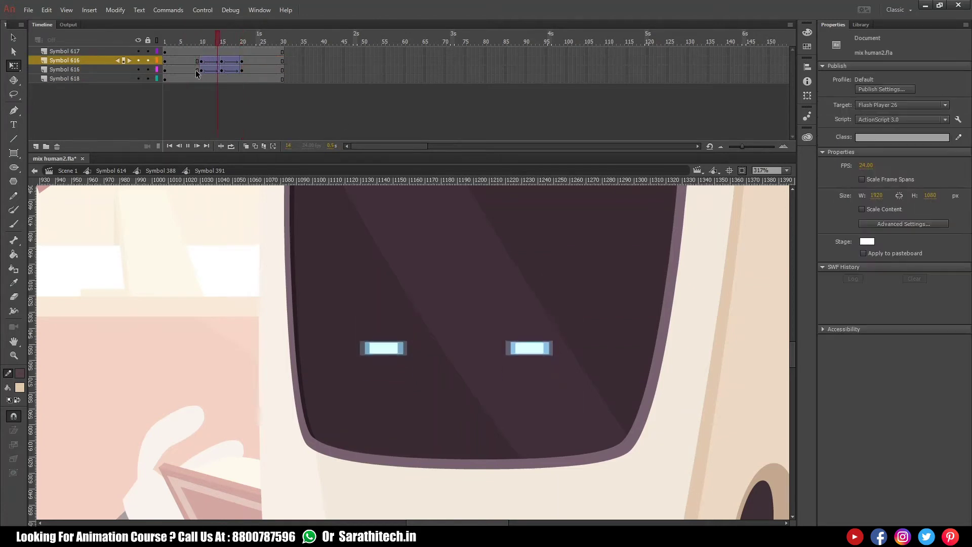
Step: Open the row of forehead light squares, Symbol 617, for editing and extend its layer to frame 30
{"action": "left_click_drag", "start_coordinate": [190, 44], "coordinate": [165, 43]}
{"action": "key", "text": "ctrl+minus"}
{"action": "left_click_drag", "start_coordinate": [448, 321], "coordinate": [441, 414]}
{"action": "left_click_drag", "start_coordinate": [289, 279], "coordinate": [556, 440]}
{"action": "left_click", "coordinate": [448, 306]}
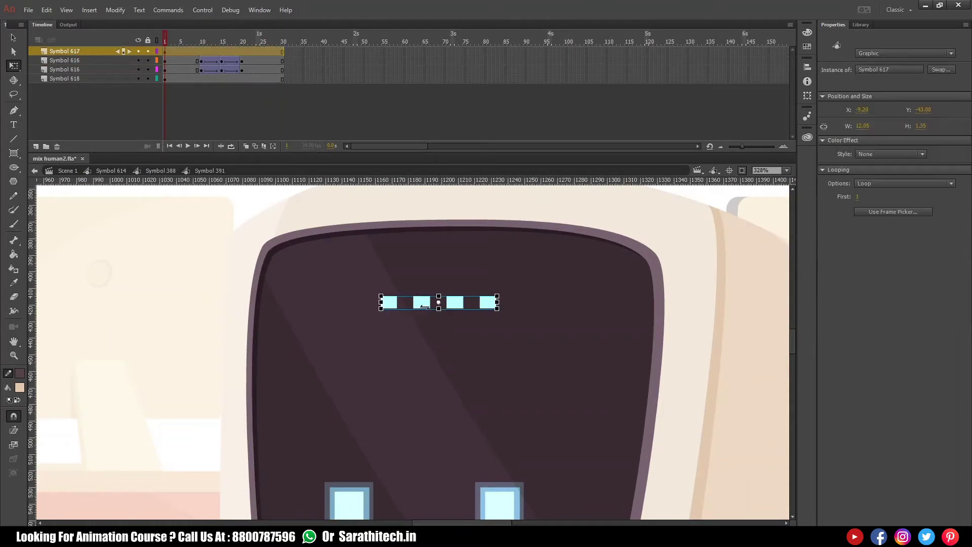
{"action": "double_click", "coordinate": [438, 306]}
{"action": "left_click", "coordinate": [282, 52]}
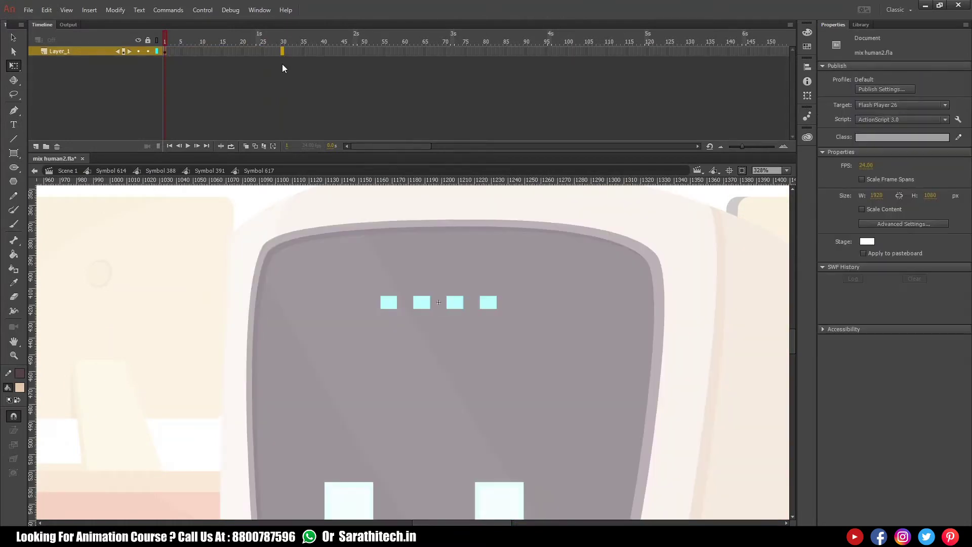
{"action": "key", "text": "F6"}
Step: Distribute the four light squares to separate layers and delete the leftover empty Layer_1
{"action": "key", "text": "ctrl+b"}
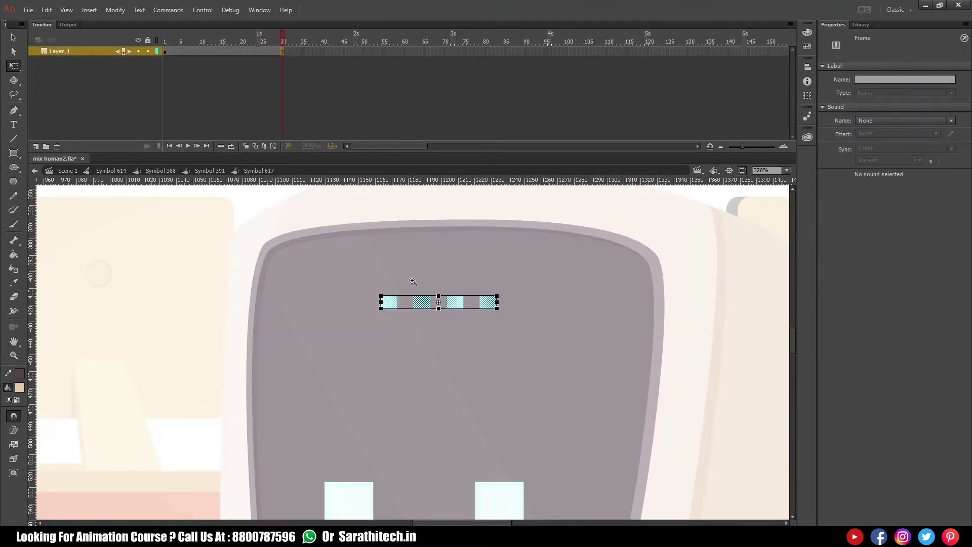
{"action": "left_click_drag", "start_coordinate": [309, 254], "coordinate": [599, 393]}
{"action": "key", "text": "ctrl+shift+d"}
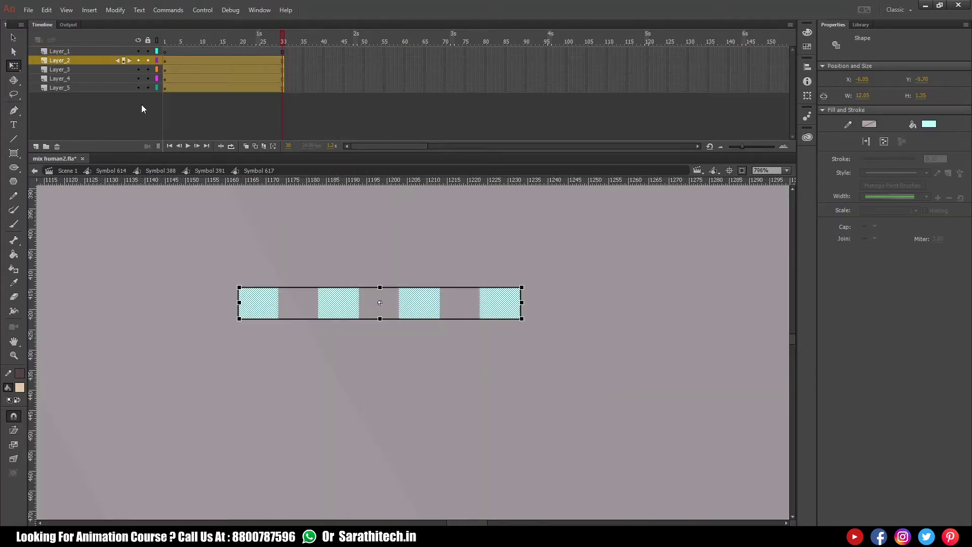
{"action": "left_click", "coordinate": [104, 50]}
{"action": "left_click", "coordinate": [57, 146]}
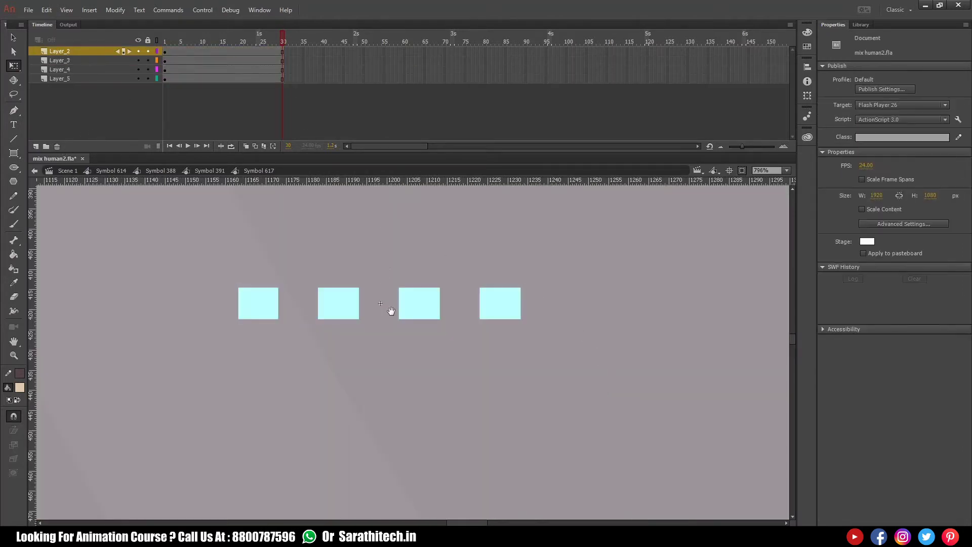
Step: Insert blank keyframes at frame 5 on Layer_3, Layer_4 and Layer_5, keeping only the first light square on that frame
{"action": "left_click", "coordinate": [298, 291], "text": "alt"}
{"action": "left_click_drag", "start_coordinate": [269, 286], "coordinate": [544, 416]}
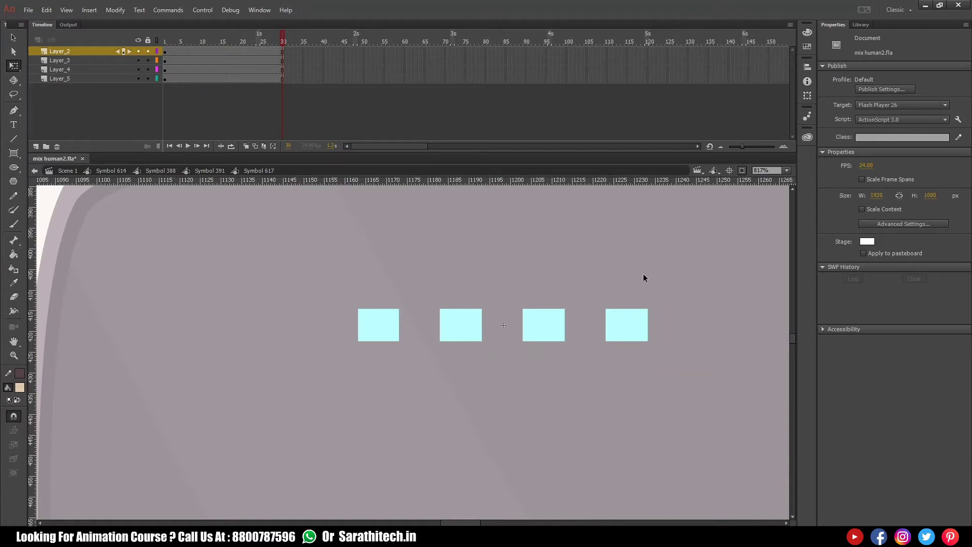
{"action": "left_click_drag", "start_coordinate": [715, 269], "coordinate": [436, 409]}
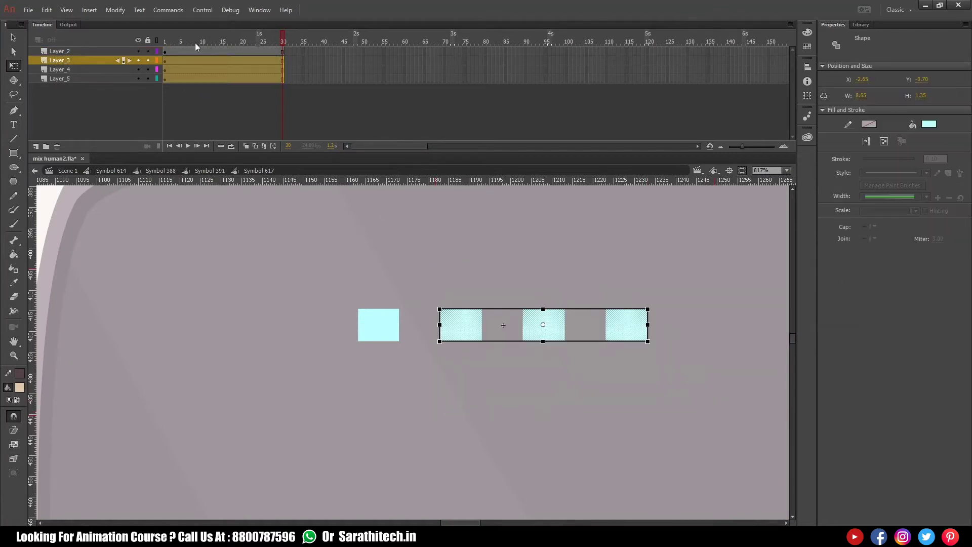
{"action": "left_click", "coordinate": [182, 40]}
{"action": "left_click", "coordinate": [183, 71]}
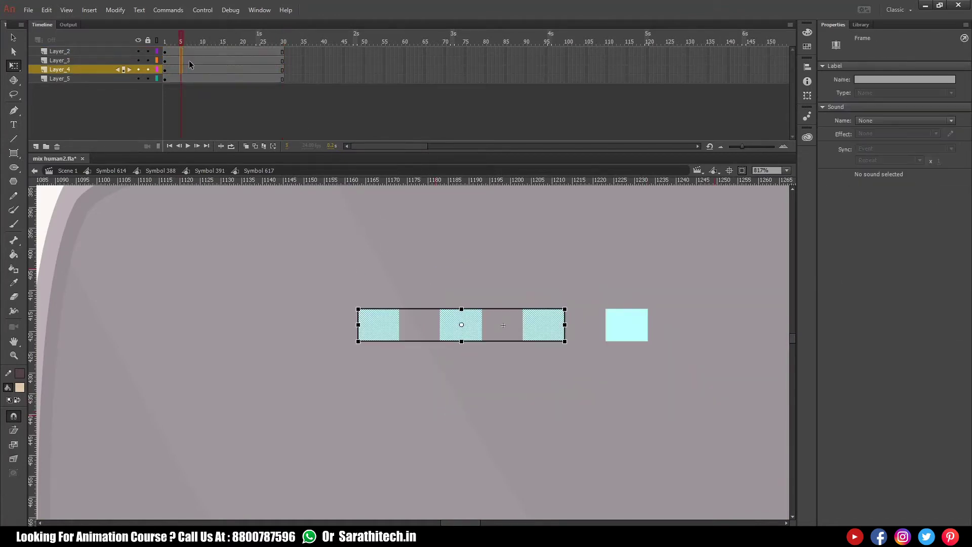
{"action": "left_click", "coordinate": [181, 83]}
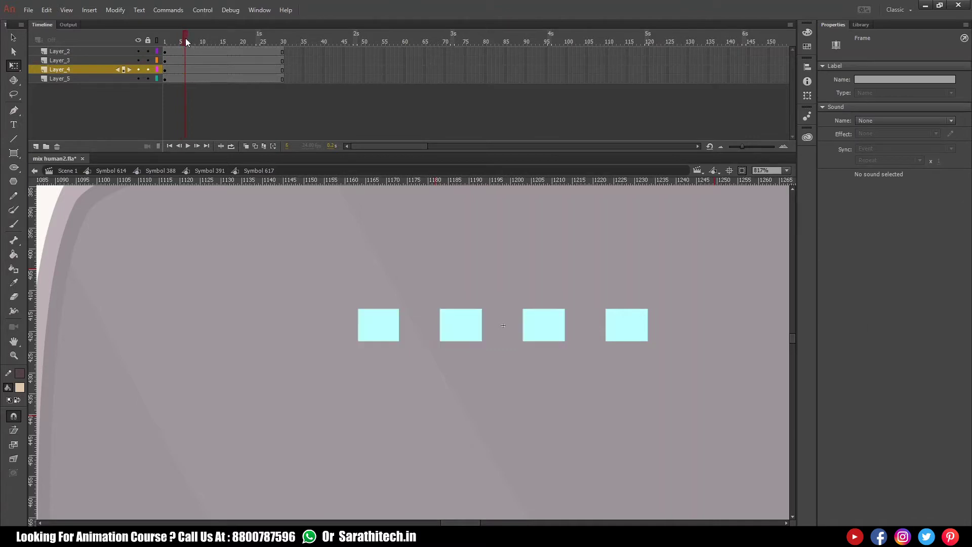
{"action": "left_click", "coordinate": [186, 79]}
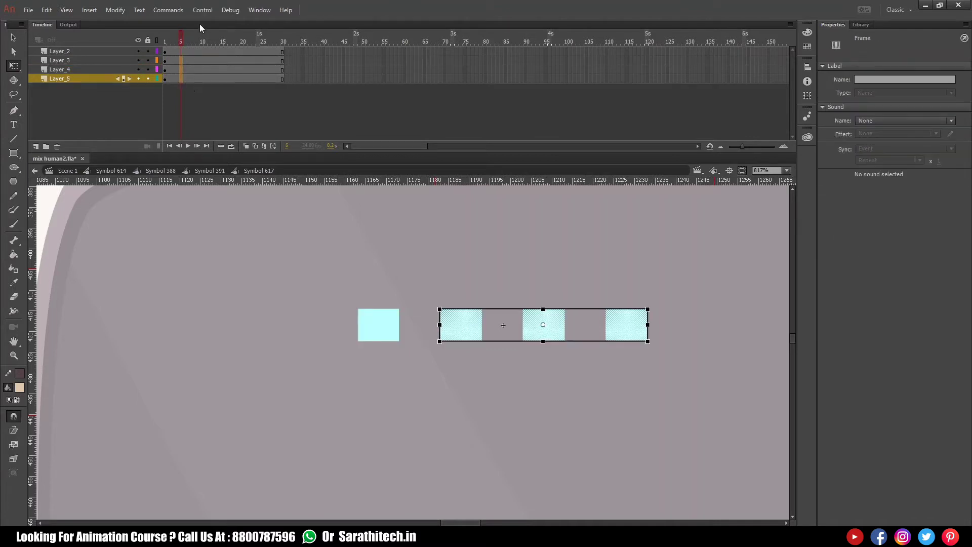
{"action": "key", "text": "F7"}
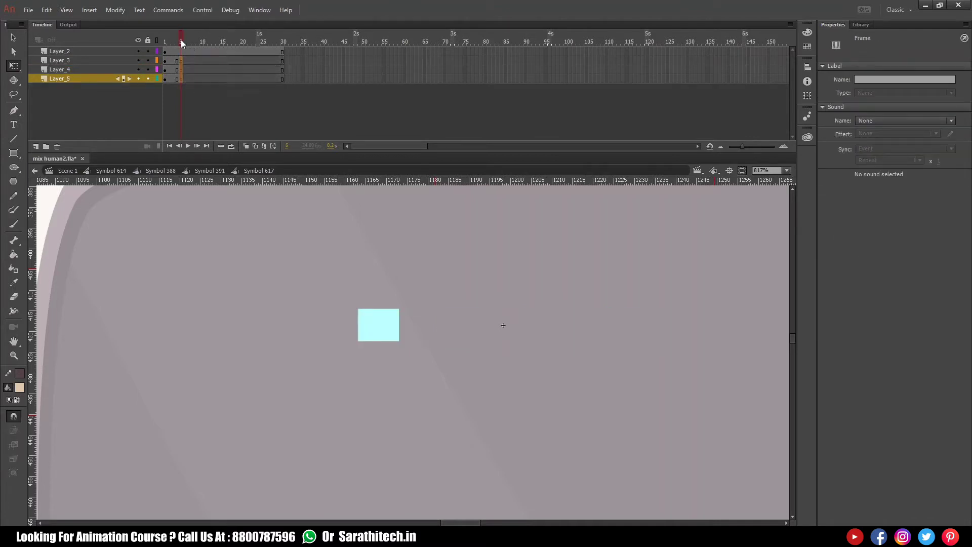
Step: Replace the blank keyframes at frame 5 on Layer_3, Layer_4 and Layer_5 with regular keyframes and delete those layers' squares from frame 1
{"action": "key", "text": "ctrl+z"}
{"action": "left_click", "coordinate": [181, 40]}
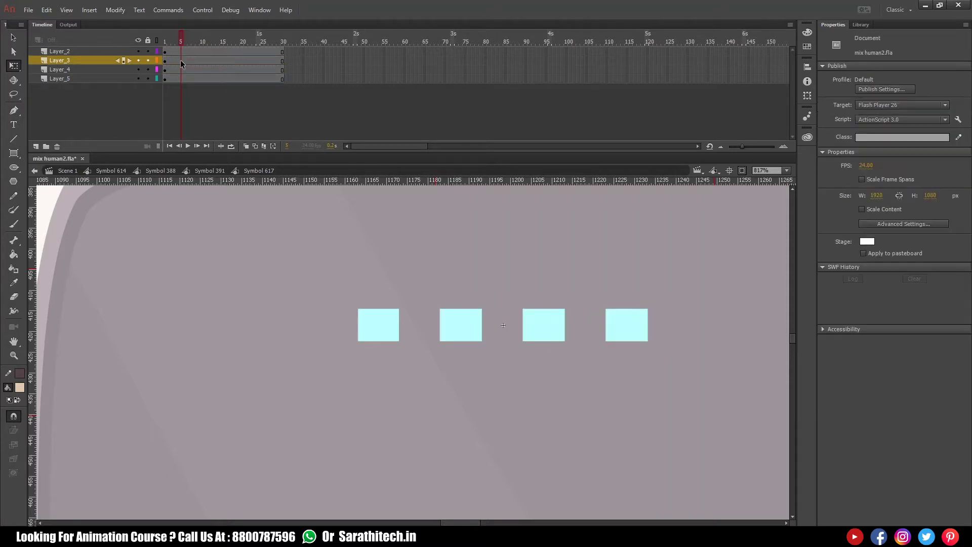
{"action": "left_click_drag", "start_coordinate": [177, 61], "coordinate": [178, 79]}
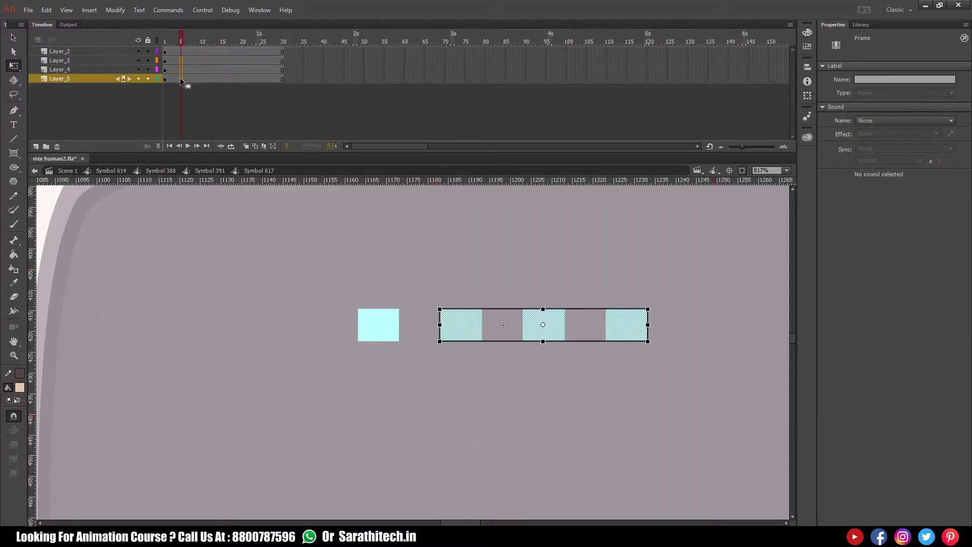
{"action": "left_click", "coordinate": [181, 38]}
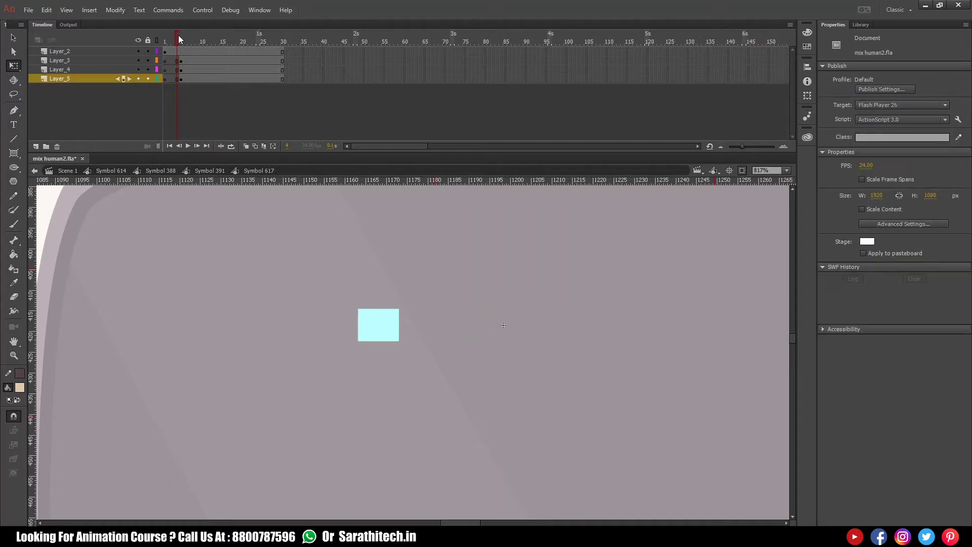
Step: Insert keyframes at frame 10 on Layer_4 and Layer_5 and delete their squares from the frame 5 keyframes
{"action": "left_click_drag", "start_coordinate": [175, 43], "coordinate": [205, 78]}
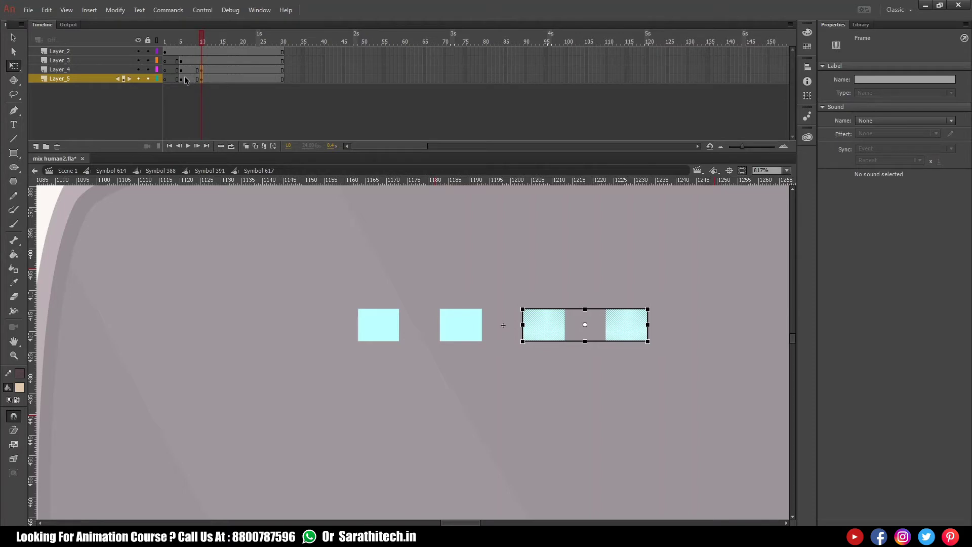
{"action": "left_click_drag", "start_coordinate": [188, 71], "coordinate": [190, 77]}
{"action": "key", "text": "Delete"}
Step: Insert a keyframe at frame 15 on Layer_5 and delete the fourth square from its frame 10 keyframe
{"action": "left_click", "coordinate": [222, 44]}
{"action": "left_click", "coordinate": [221, 79]}
{"action": "key", "text": "F6"}
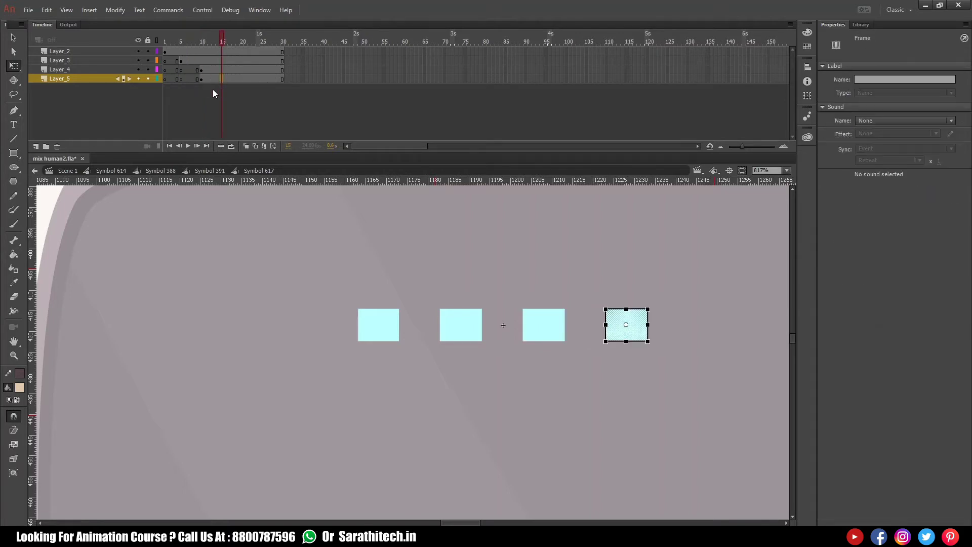
{"action": "left_click", "coordinate": [210, 79]}
{"action": "left_click", "coordinate": [213, 95]}
Step: Step back and forth through the frames to check the order in which the four squares light up
{"action": "key", "text": "comma"}
{"action": "key", "text": "comma"}
{"action": "key", "text": "comma"}
{"action": "key", "text": "comma"}
{"action": "key", "text": "comma"}
{"action": "key", "text": "comma"}
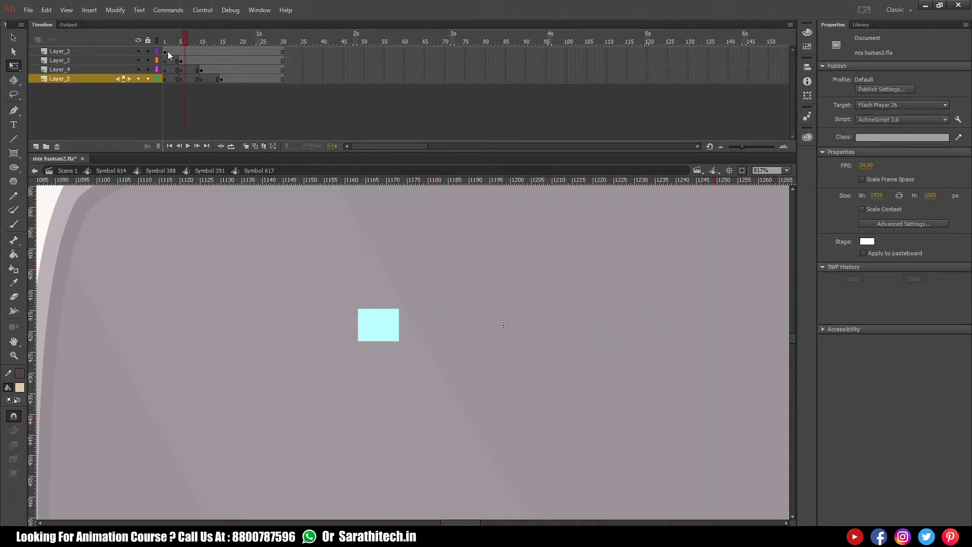
{"action": "key", "text": "period"}
{"action": "key", "text": "period"}
{"action": "key", "text": "period"}
{"action": "key", "text": "period"}
{"action": "key", "text": "period"}
{"action": "key", "text": "period"}
{"action": "key", "text": "period"}
{"action": "key", "text": "period"}
{"action": "key", "text": "period"}
{"action": "key", "text": "period"}
{"action": "key", "text": "period"}
{"action": "key", "text": "period"}
{"action": "key", "text": "period"}
{"action": "key", "text": "period"}
{"action": "key", "text": "period"}
{"action": "key", "text": "period"}
{"action": "key", "text": "period"}
{"action": "key", "text": "period"}
{"action": "key", "text": "period"}
{"action": "key", "text": "period"}
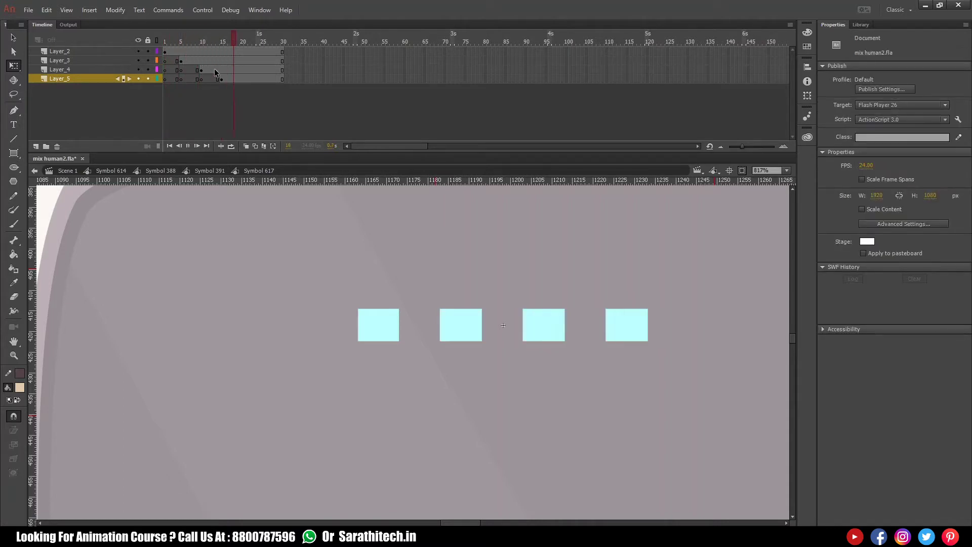
Step: Insert blank keyframes at frame 21 on all four layers to switch the squares off, and play the sequence
{"action": "mouse_move", "coordinate": [217, 42]}
{"action": "left_mouse_down"}
{"action": "mouse_move", "coordinate": [187, 50]}
{"action": "mouse_move", "coordinate": [223, 59]}
{"action": "left_mouse_up"}
{"action": "left_click_drag", "start_coordinate": [245, 82], "coordinate": [246, 80]}
{"action": "key", "text": "F7"}
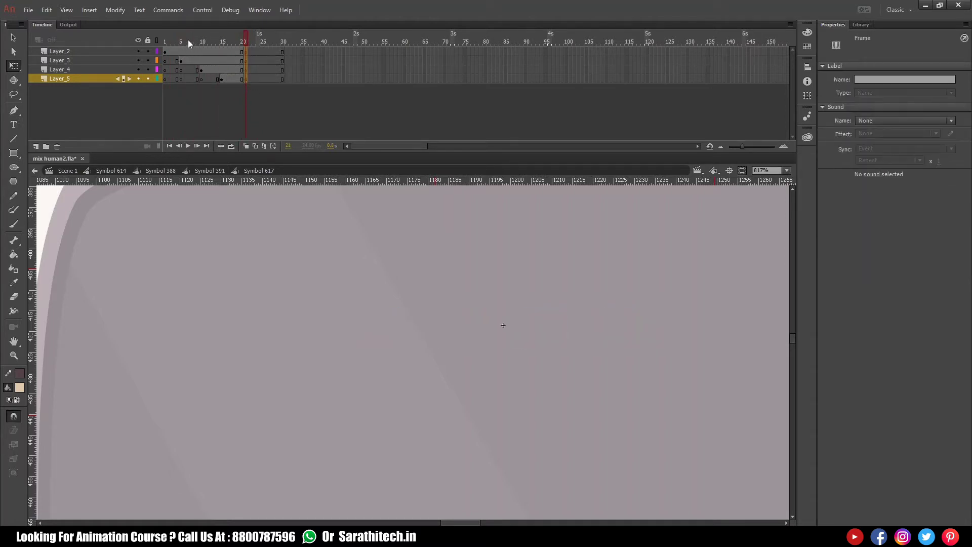
{"action": "key", "text": "Return"}
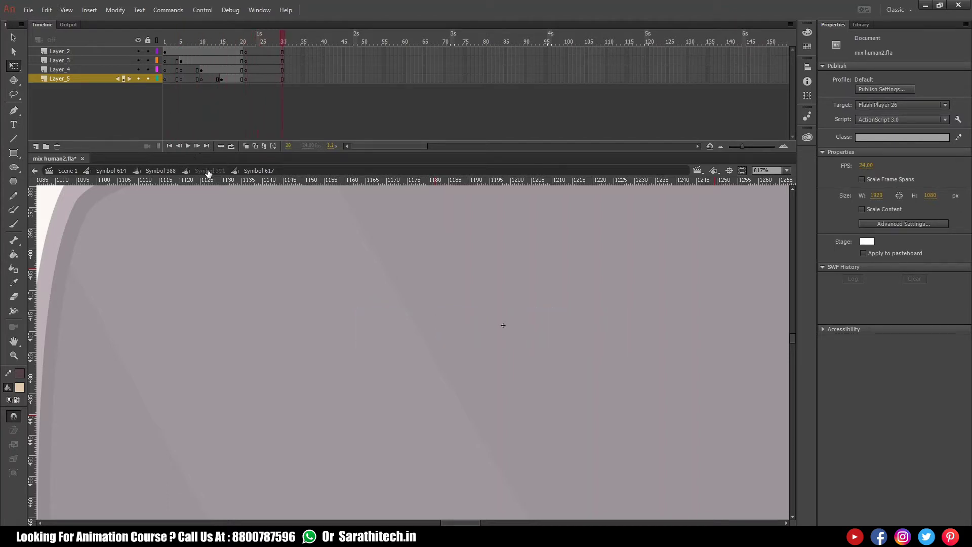
Step: Add frames between the keyframes so the squares on Layer_3, Layer_4 and Layer_5 light up at frames 6, 12 and 18
{"action": "left_click_drag", "start_coordinate": [177, 60], "coordinate": [175, 78]}
{"action": "key", "text": "F5"}
{"action": "left_click", "coordinate": [193, 79]}
{"action": "key", "text": "F5"}
{"action": "key", "text": "F5"}
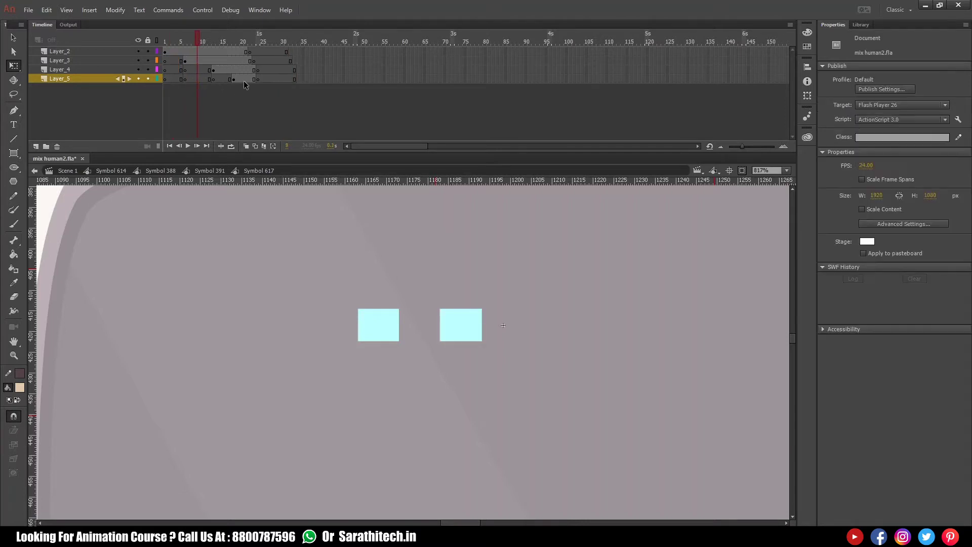
{"action": "key", "text": "ctrl+z"}
{"action": "left_click", "coordinate": [223, 79]}
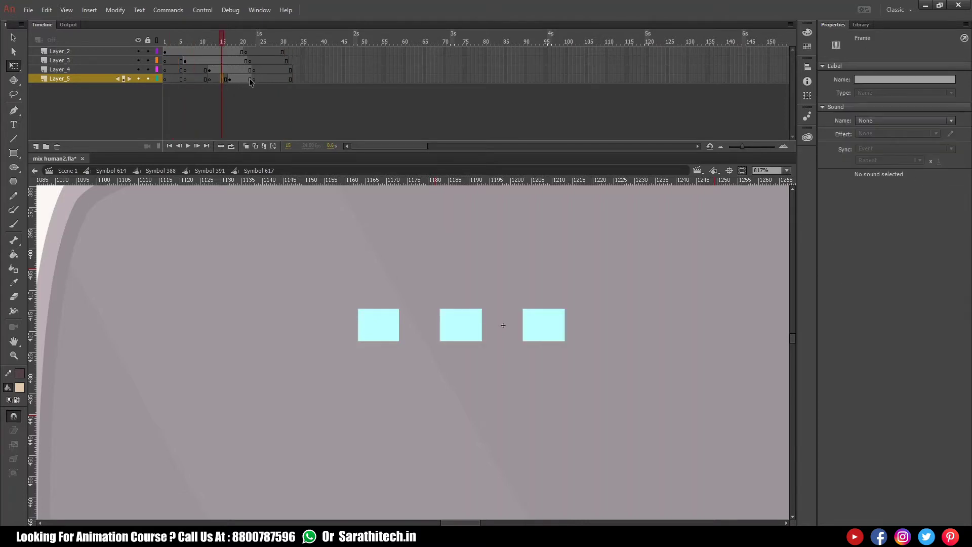
{"action": "key", "text": "F5"}
Step: Clear the uneven switch-off keyframes on Layer_2, Layer_3 and Layer_4 and insert blank keyframes at frame 24 on these layers
{"action": "mouse_move", "coordinate": [259, 69]}
{"action": "left_mouse_down"}
{"action": "mouse_move", "coordinate": [258, 49]}
{"action": "mouse_move", "coordinate": [254, 70]}
{"action": "left_mouse_up"}
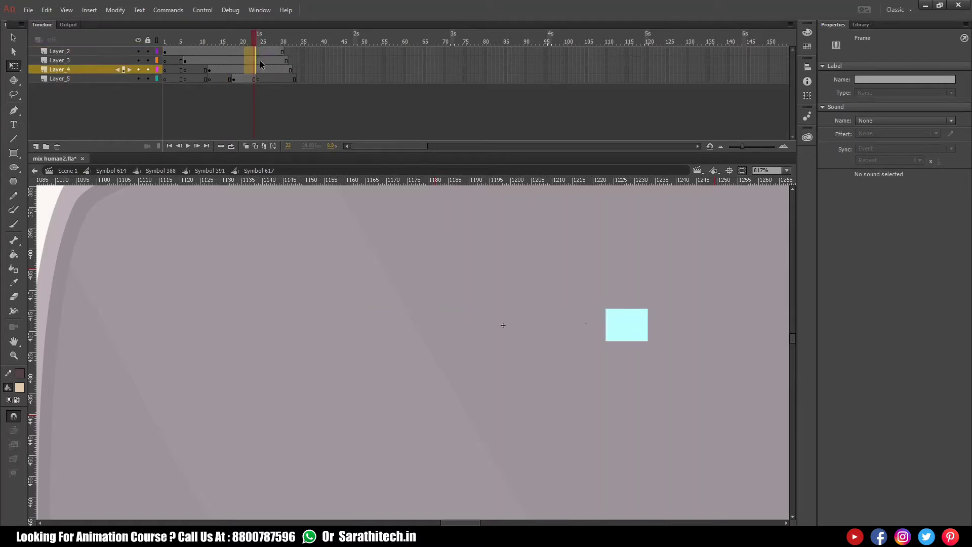
{"action": "key", "text": "shift+F6"}
{"action": "left_click", "coordinate": [257, 60]}
{"action": "left_click_drag", "start_coordinate": [257, 49], "coordinate": [258, 69]}
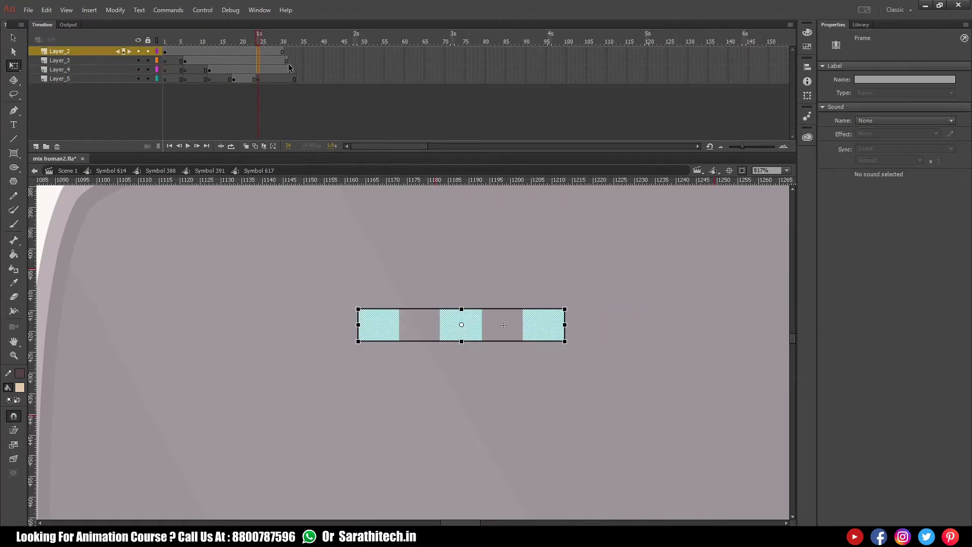
{"action": "key", "text": "F6"}
Step: Remove the surplus frames beyond frame 30 on Layer_3, Layer_4 and Layer_5 and play the light sequence
{"action": "left_click_drag", "start_coordinate": [285, 64], "coordinate": [305, 92]}
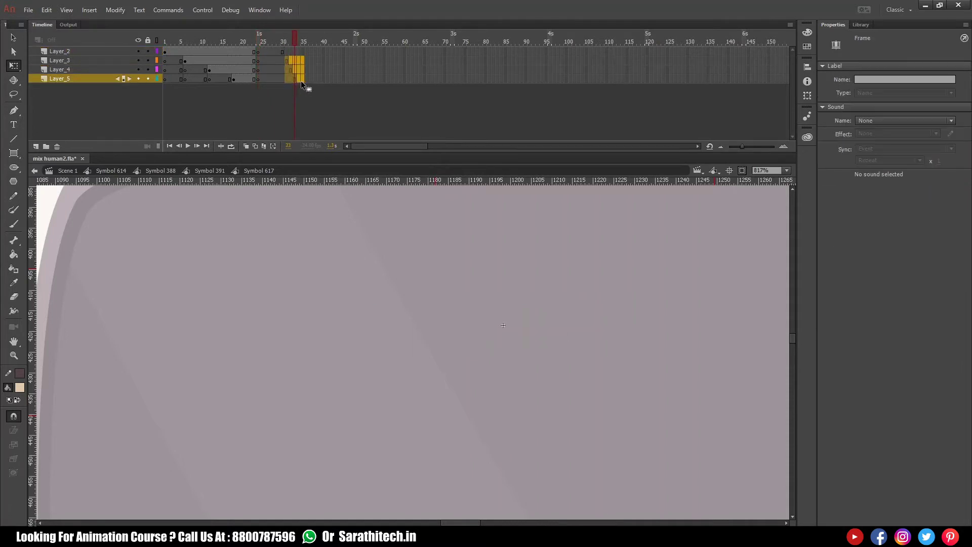
{"action": "key", "text": "shift+F5"}
{"action": "key", "text": "Return"}
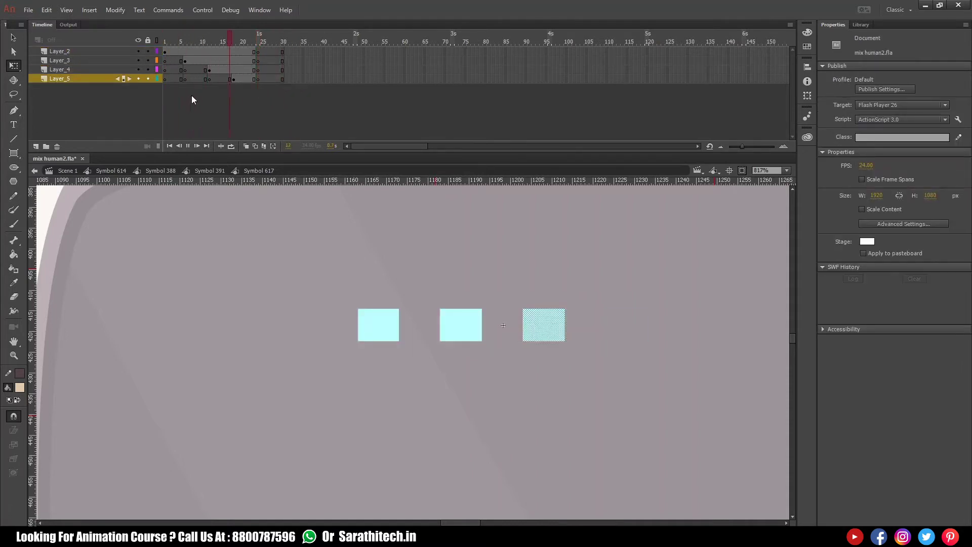
Step: Clear the redundant blank keyframes at frame 6 on Layer_4 and Layer_5
{"action": "left_click_drag", "start_coordinate": [186, 71], "coordinate": [189, 79]}
{"action": "key", "text": "shift+F6"}
{"action": "left_click", "coordinate": [210, 79]}
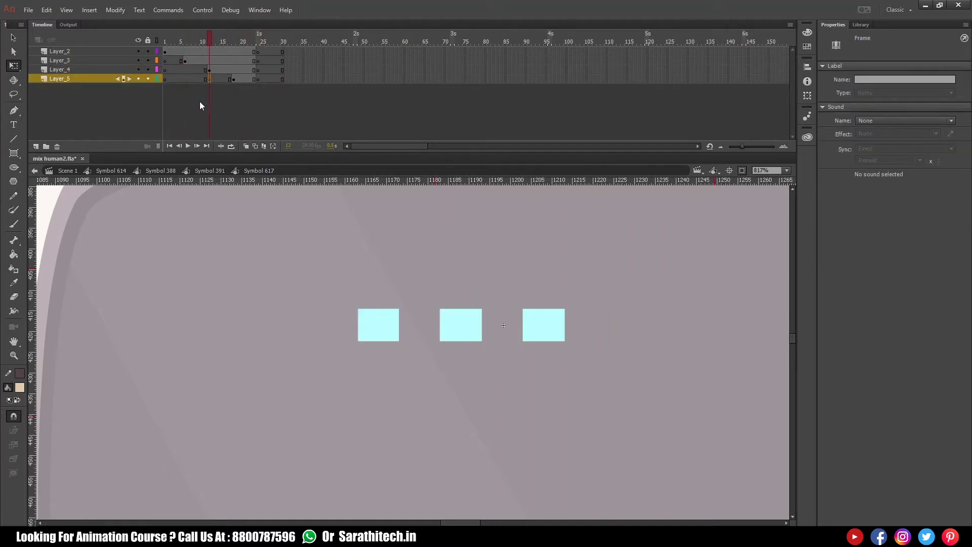
Step: Return to Symbol 391 and scrub through its timeline to review the forehead squares together with the blinking eyes
{"action": "left_click", "coordinate": [219, 171]}
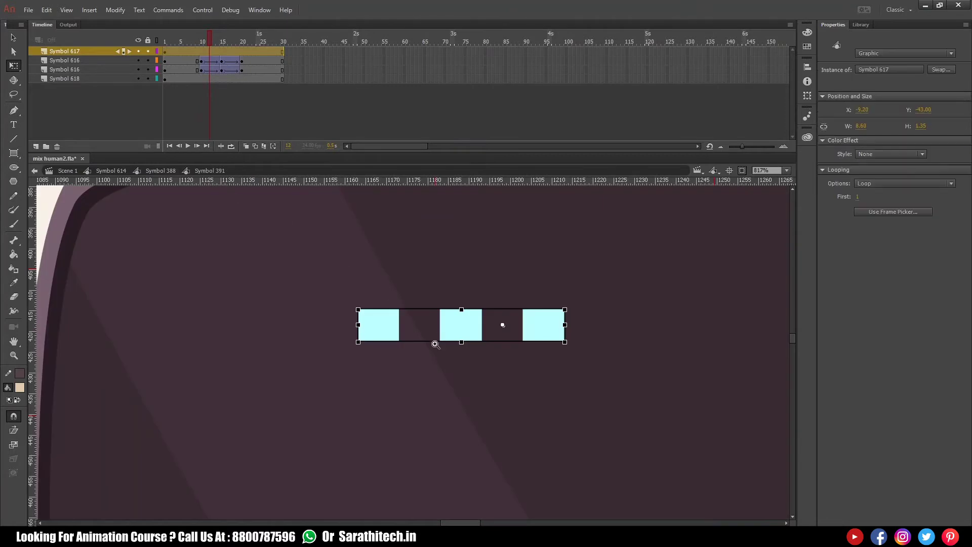
{"action": "left_click", "coordinate": [446, 367], "text": "ctrl+alt"}
{"action": "left_click", "coordinate": [439, 366], "text": "ctrl+alt"}
{"action": "left_click", "coordinate": [415, 394], "text": "ctrl+alt"}
{"action": "left_click_drag", "start_coordinate": [422, 387], "coordinate": [426, 360]}
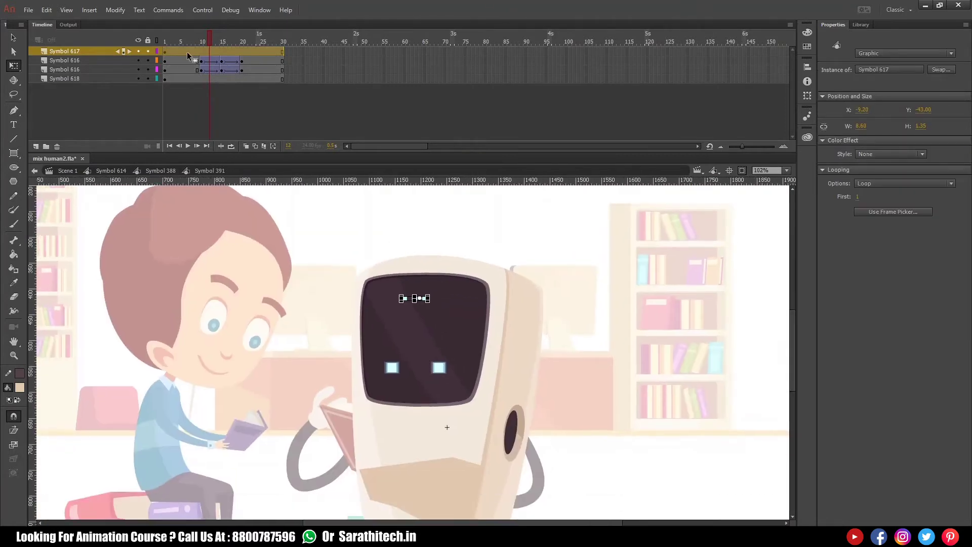
{"action": "left_click_drag", "start_coordinate": [174, 42], "coordinate": [135, 55]}
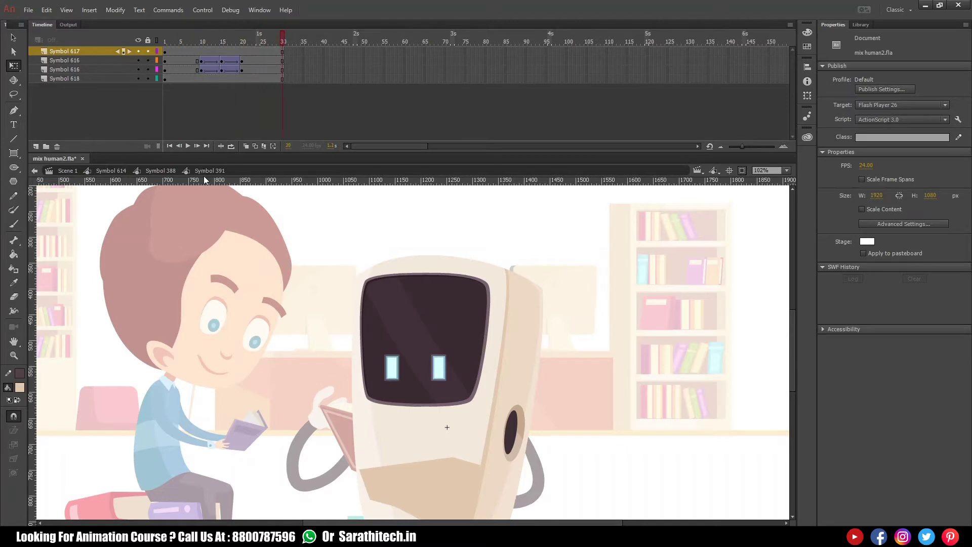
Step: Go back up to Symbol 388 and play the whole robot animation from frame 1 to review it
{"action": "left_click", "coordinate": [160, 171]}
{"action": "left_click", "coordinate": [390, 339], "text": "ctrl+shift"}
{"action": "left_click_drag", "start_coordinate": [413, 391], "coordinate": [418, 367]}
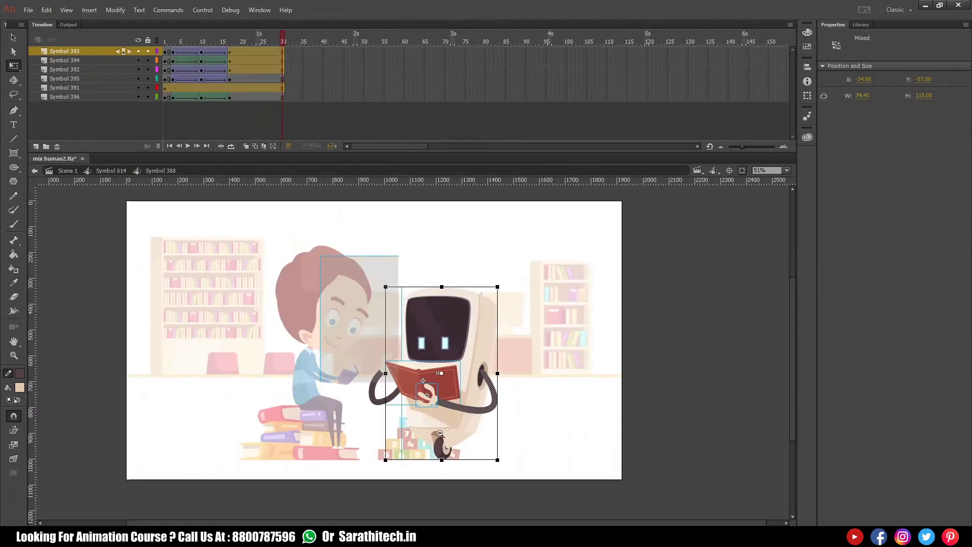
{"action": "left_click", "coordinate": [418, 367], "text": "ctrl"}
{"action": "left_click_drag", "start_coordinate": [510, 440], "coordinate": [519, 440]}
{"action": "left_click", "coordinate": [579, 376]}
{"action": "left_click_drag", "start_coordinate": [178, 43], "coordinate": [129, 42]}
{"action": "key", "text": "Return"}
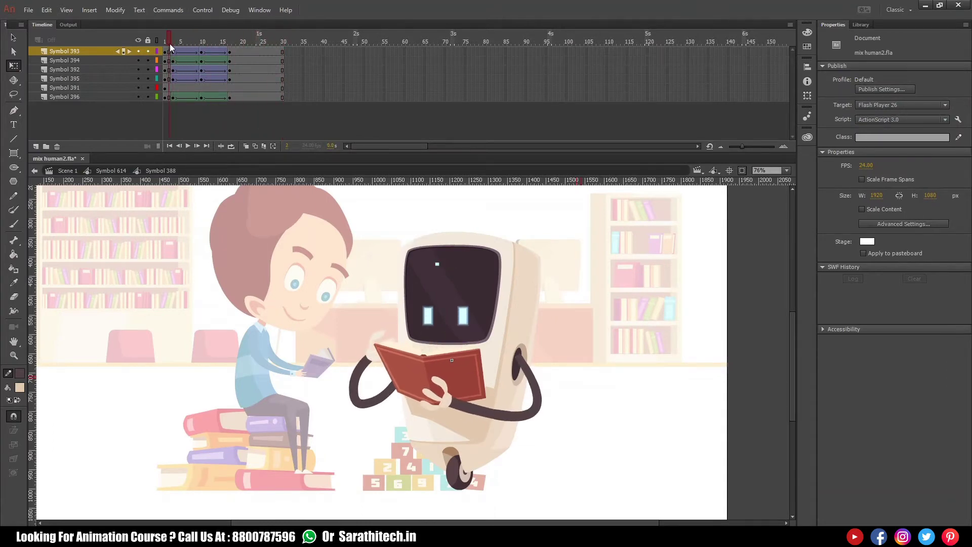
{"action": "left_click", "coordinate": [255, 40]}
{"action": "left_click", "coordinate": [259, 41]}
{"action": "left_click", "coordinate": [264, 41]}
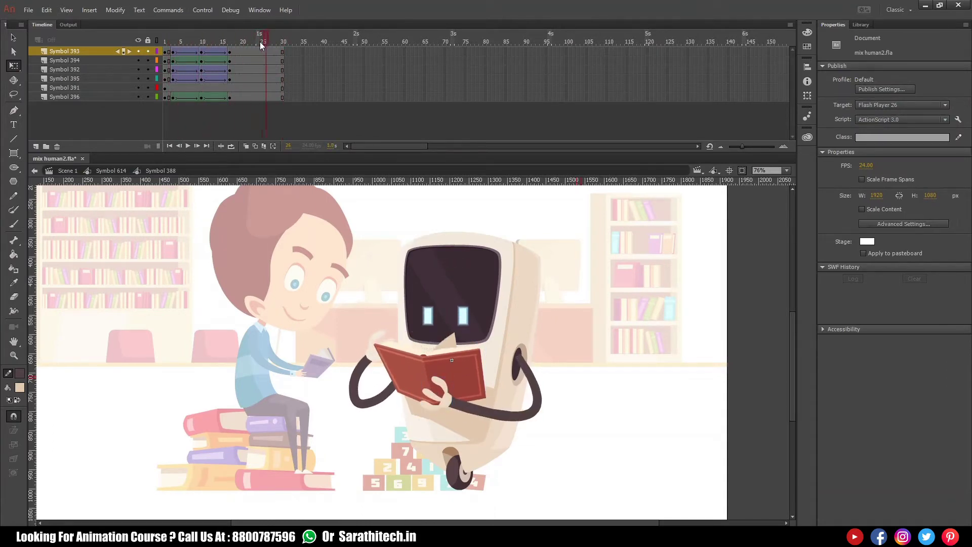
Step: Open the reading boy, Symbol 390, inside Symbol 614 for editing and insert keyframes at frame 5 on all his layers
{"action": "left_click", "coordinate": [111, 171]}
{"action": "double_click", "coordinate": [298, 298]}
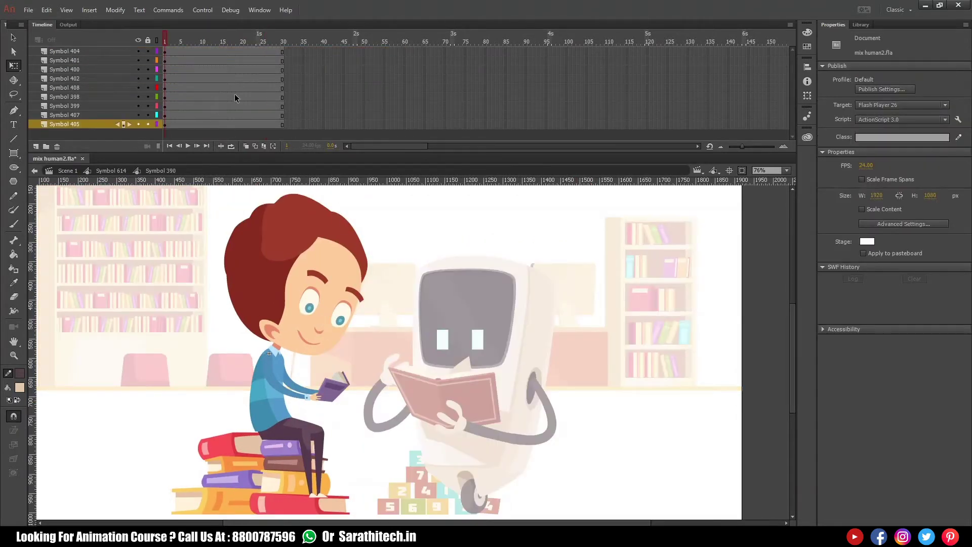
{"action": "key", "text": "ctrl+a"}
{"action": "left_click", "coordinate": [181, 41]}
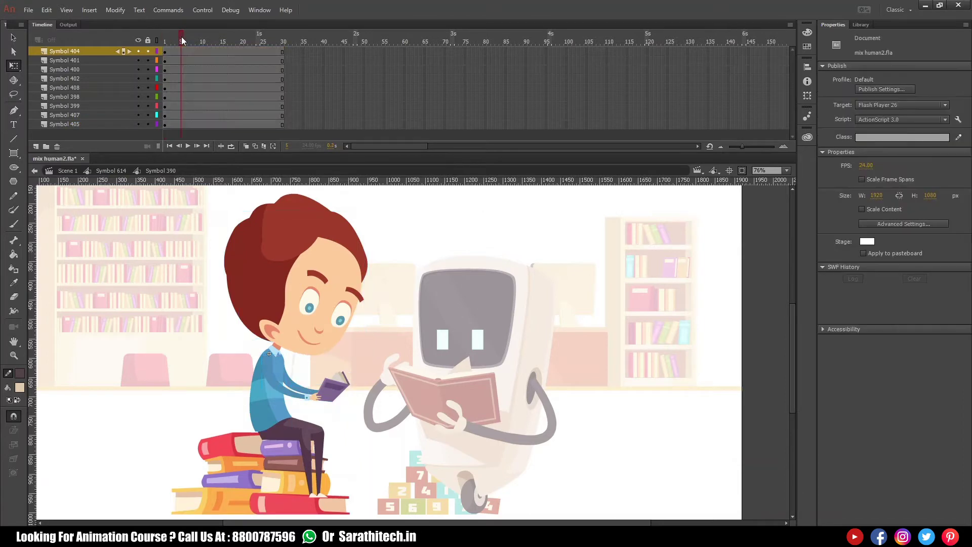
{"action": "left_click", "coordinate": [177, 41]}
{"action": "left_click_drag", "start_coordinate": [165, 47], "coordinate": [183, 132]}
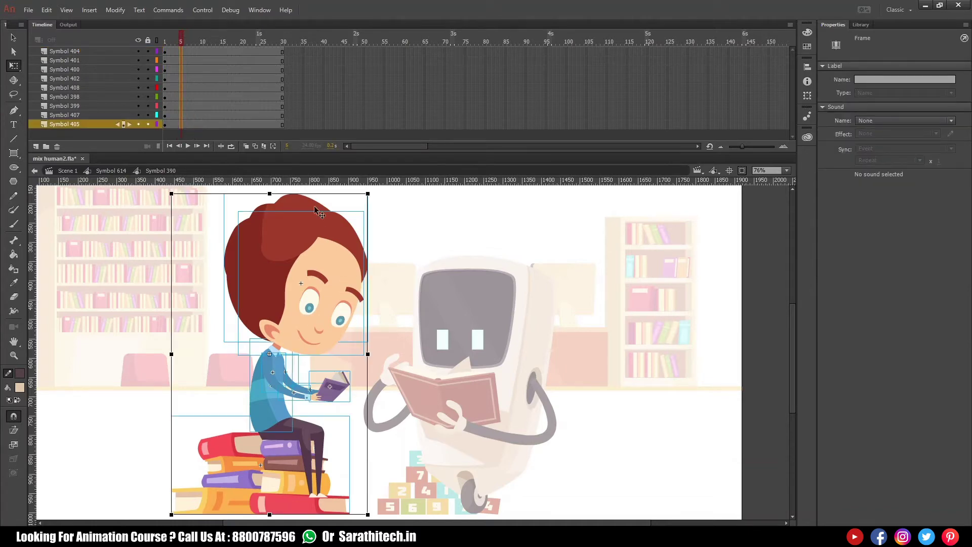
{"action": "left_click_drag", "start_coordinate": [187, 38], "coordinate": [184, 38]}
{"action": "left_click_drag", "start_coordinate": [182, 123], "coordinate": [184, 124]}
{"action": "key", "text": "F6"}
{"action": "left_click", "coordinate": [397, 382]}
{"action": "left_click_drag", "start_coordinate": [226, 366], "coordinate": [416, 490]}
{"action": "left_click_drag", "start_coordinate": [380, 463], "coordinate": [374, 464]}
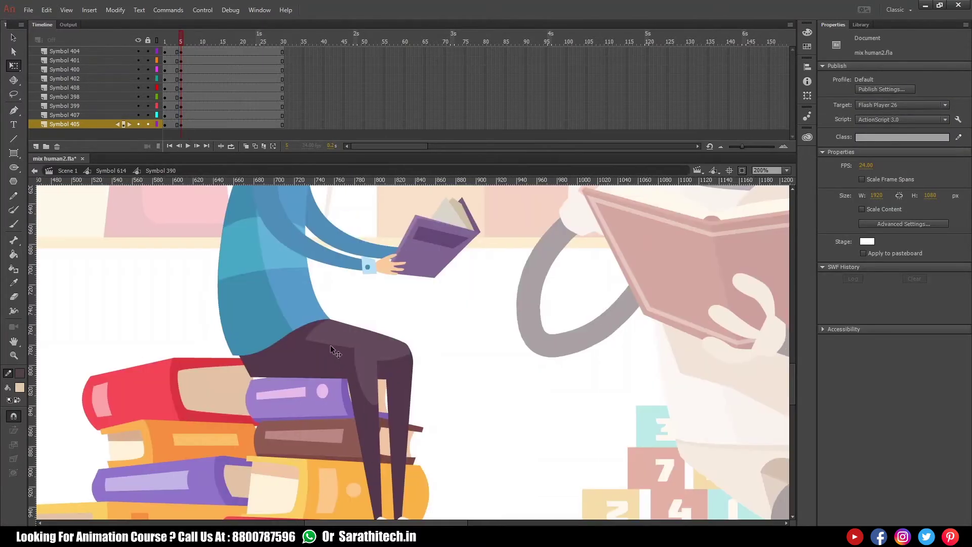
{"action": "left_click", "coordinate": [336, 351]}
{"action": "left_click_drag", "start_coordinate": [359, 316], "coordinate": [365, 423]}
{"action": "key", "text": "ctrl+z"}
{"action": "left_click", "coordinate": [387, 329], "text": "ctrl+alt"}
Step: Rotate the boy's torso, head, arms and book slightly clockwise about the hips at frame 5, leaving out the legs and book stack
{"action": "left_click_drag", "start_coordinate": [213, 271], "coordinate": [430, 407]}
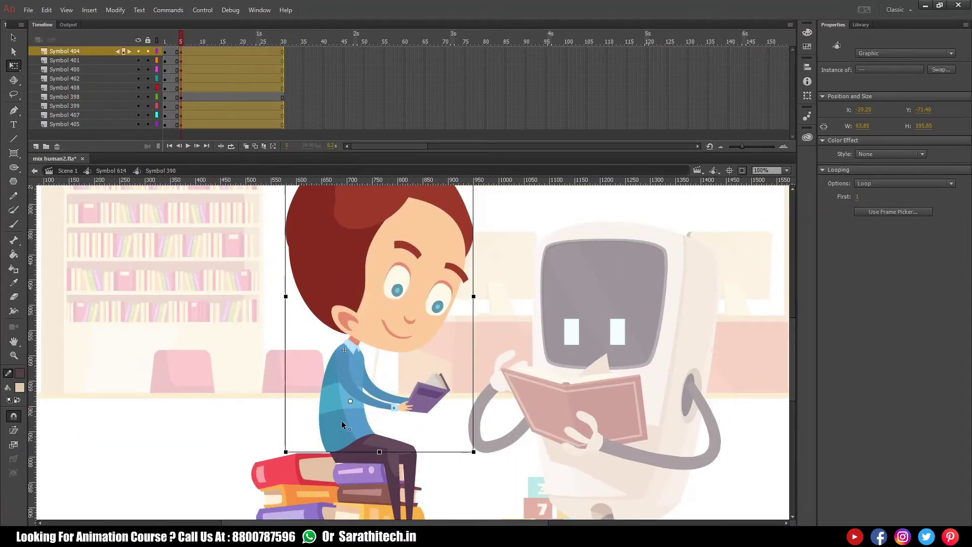
{"action": "left_click_drag", "start_coordinate": [447, 323], "coordinate": [437, 366]}
{"action": "left_click_drag", "start_coordinate": [462, 199], "coordinate": [490, 270]}
{"action": "left_click_drag", "start_coordinate": [449, 401], "coordinate": [453, 374]}
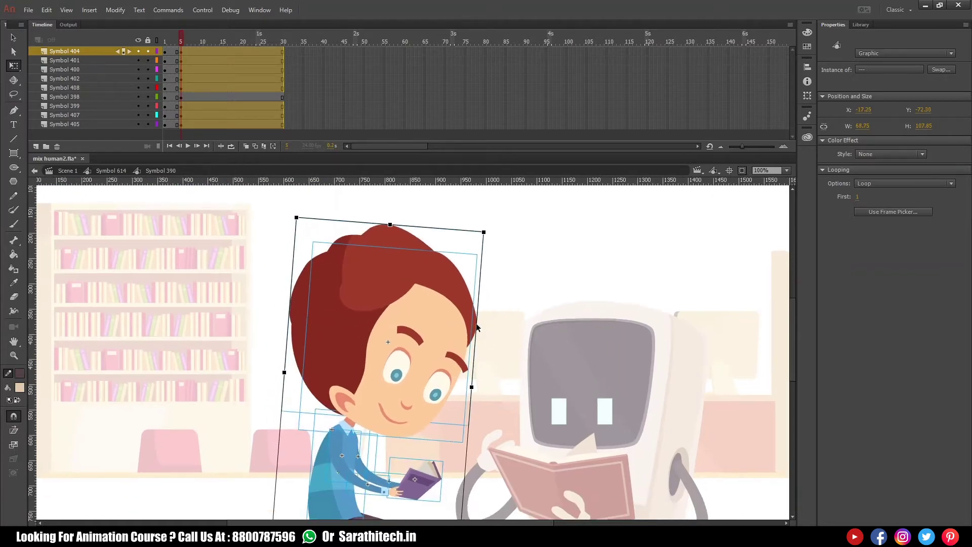
{"action": "left_click_drag", "start_coordinate": [509, 303], "coordinate": [445, 359]}
{"action": "left_click_drag", "start_coordinate": [383, 330], "coordinate": [359, 412]}
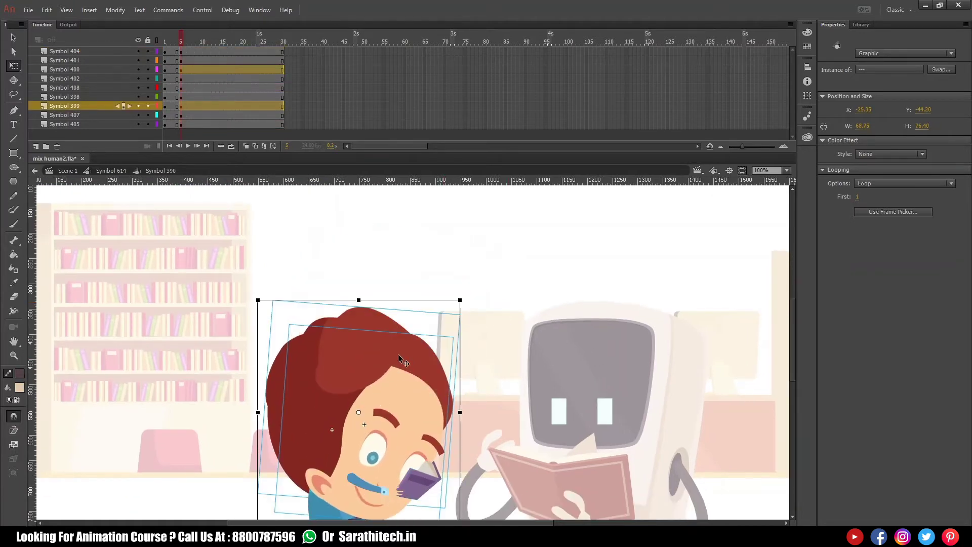
{"action": "key", "text": "ctrl+z"}
{"action": "left_click_drag", "start_coordinate": [385, 332], "coordinate": [358, 421]}
{"action": "left_click_drag", "start_coordinate": [490, 225], "coordinate": [471, 205]}
{"action": "key", "text": "ctrl+z"}
Step: Place the pivot of the boy's head at the neck and rotate the head slightly counterclockwise at frame 5
{"action": "left_click_drag", "start_coordinate": [386, 332], "coordinate": [361, 418]}
{"action": "left_click_drag", "start_coordinate": [490, 223], "coordinate": [463, 204]}
{"action": "left_click", "coordinate": [494, 261]}
{"action": "scroll", "coordinate": [464, 325], "scroll_direction": "down", "scroll_amount": 3}
{"action": "left_click_drag", "start_coordinate": [226, 297], "coordinate": [407, 411]}
{"action": "left_click_drag", "start_coordinate": [367, 308], "coordinate": [321, 448]}
{"action": "scroll", "coordinate": [478, 213], "scroll_direction": "up", "scroll_amount": 3}
{"action": "left_click_drag", "start_coordinate": [471, 218], "coordinate": [349, 422]}
{"action": "left_click", "coordinate": [509, 250]}
Step: Fine-tune the head's counterclockwise tilt about the neck and shift the head slightly to fit the collar
{"action": "left_click", "coordinate": [419, 334]}
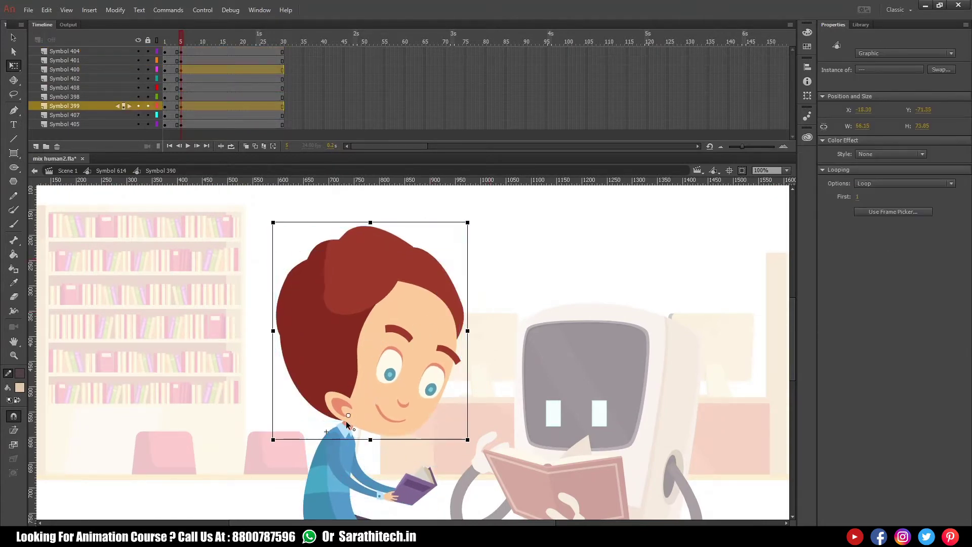
{"action": "left_click_drag", "start_coordinate": [475, 227], "coordinate": [466, 222]}
{"action": "left_click_drag", "start_coordinate": [403, 358], "coordinate": [415, 361]}
{"action": "left_click", "coordinate": [514, 311]}
Step: Select both of the boy's arms and the book at frame 5 and rotate them slightly counterclockwise about the shoulder
{"action": "left_click", "coordinate": [469, 365], "text": "ctrl+shift"}
{"action": "scroll", "coordinate": [303, 345], "scroll_direction": "down", "scroll_amount": 1}
{"action": "left_click_drag", "start_coordinate": [304, 345], "coordinate": [407, 422]}
{"action": "left_click_drag", "start_coordinate": [545, 264], "coordinate": [483, 361]}
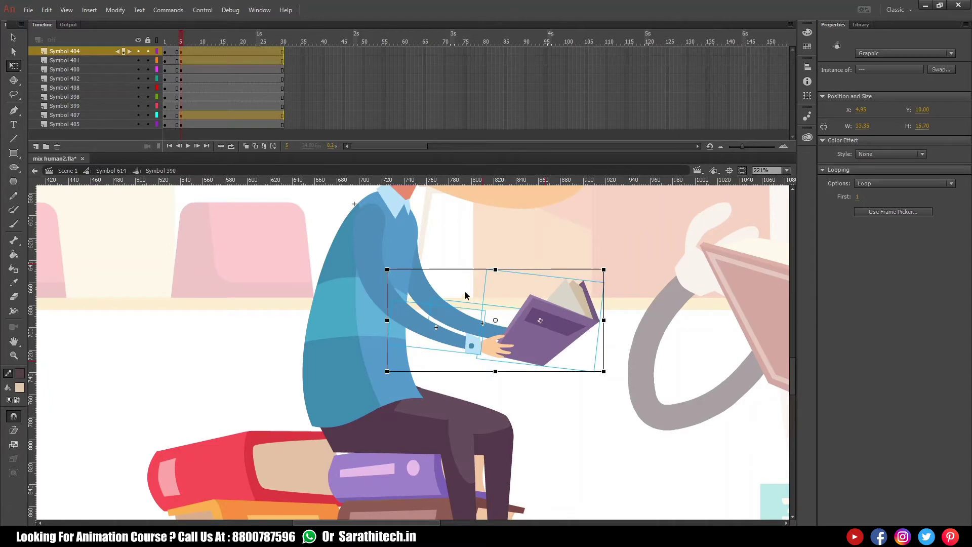
{"action": "left_click", "coordinate": [424, 315], "text": "shift"}
{"action": "left_click", "coordinate": [391, 296], "text": "shift"}
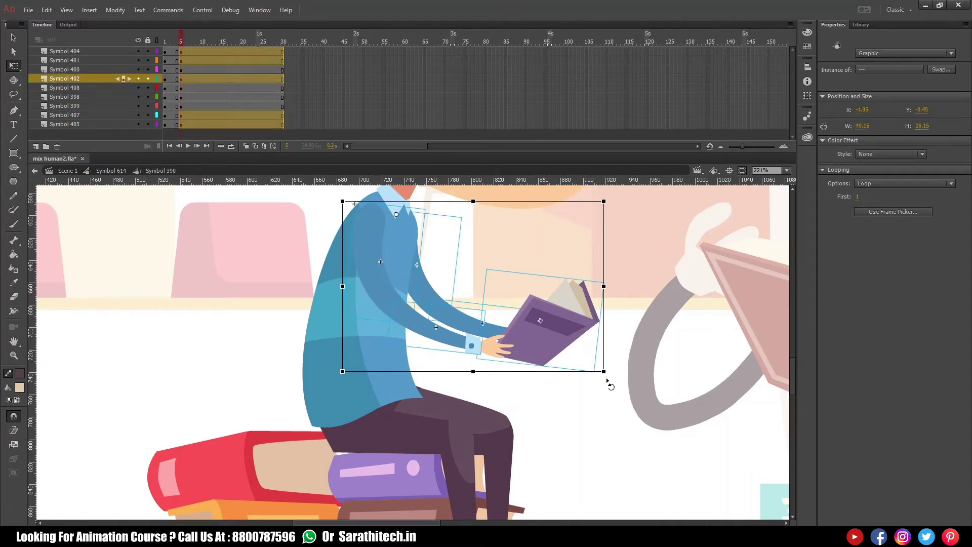
{"action": "left_click_drag", "start_coordinate": [607, 380], "coordinate": [618, 366]}
{"action": "left_click", "coordinate": [611, 344]}
{"action": "left_click", "coordinate": [493, 307], "text": "ctrl+alt"}
{"action": "left_click", "coordinate": [494, 307], "text": "ctrl+alt"}
{"action": "left_click_drag", "start_coordinate": [357, 198], "coordinate": [333, 235]}
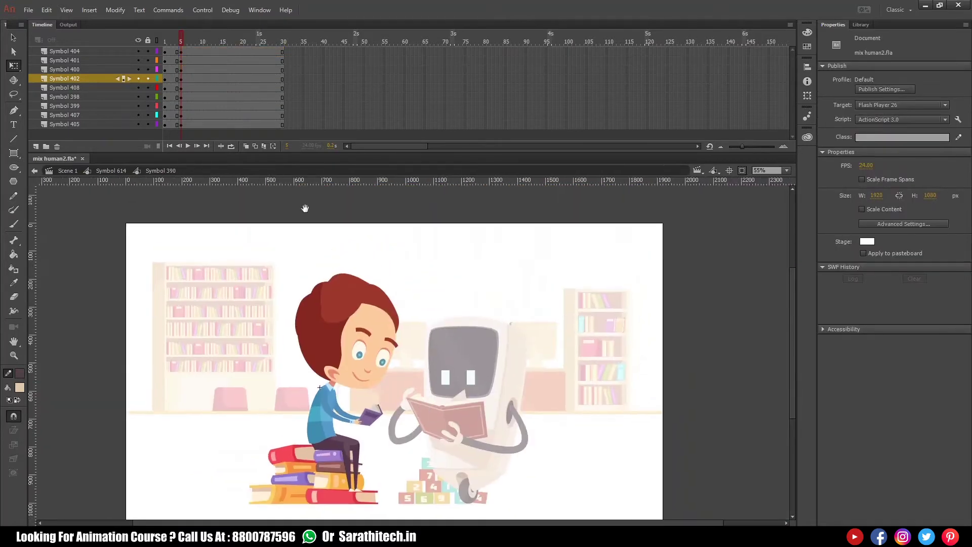
Step: Insert keyframes at frame 20 on all the boy's layers to hold the leaning pose
{"action": "left_click_drag", "start_coordinate": [179, 40], "coordinate": [243, 41]}
{"action": "left_click_drag", "start_coordinate": [241, 124], "coordinate": [239, 125]}
{"action": "key", "text": "F6"}
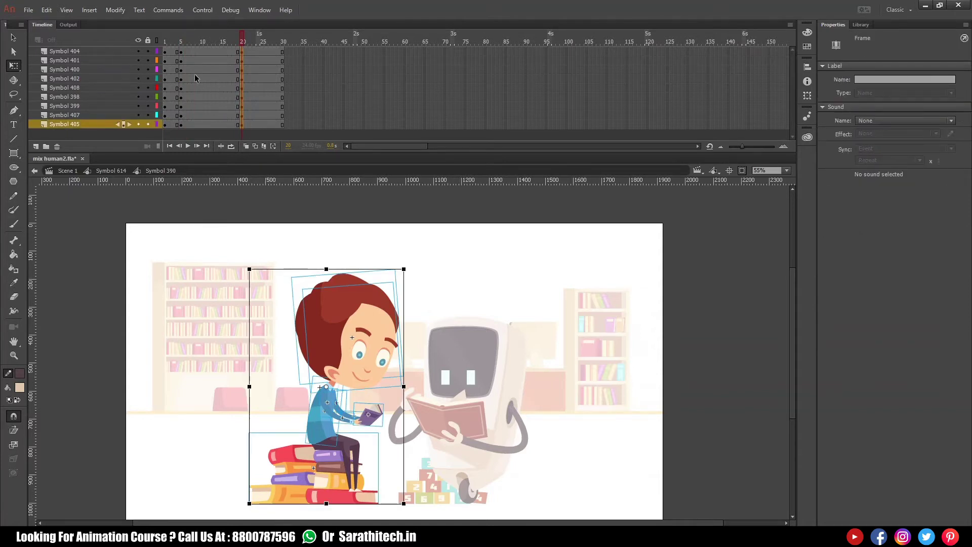
Step: Copy the boy's opening pose to keyframes at frame 25 on all layers
{"action": "left_click", "coordinate": [172, 41]}
{"action": "left_click_drag", "start_coordinate": [170, 53], "coordinate": [173, 125]}
{"action": "left_click", "coordinate": [172, 44]}
{"action": "left_click_drag", "start_coordinate": [172, 52], "coordinate": [174, 126]}
{"action": "left_click_drag", "start_coordinate": [173, 127], "coordinate": [260, 127]}
Step: Create classic tweens between frames 1 and 5 on all the boy's layers
{"action": "left_click_drag", "start_coordinate": [173, 53], "coordinate": [172, 120]}
{"action": "right_click", "coordinate": [171, 120]}
{"action": "left_click", "coordinate": [223, 151]}
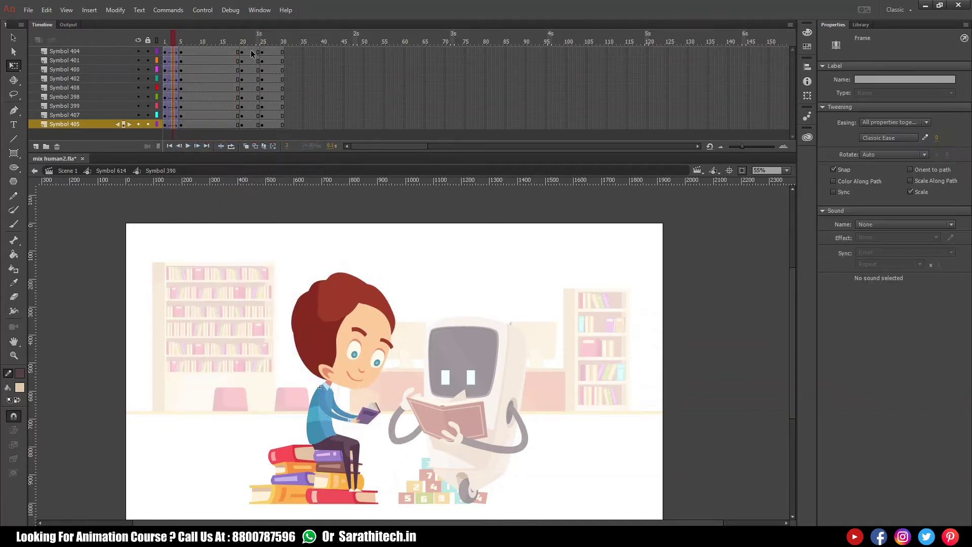
Step: Create classic tweens between frames 20 and 25 on all the boy's layers
{"action": "left_click_drag", "start_coordinate": [251, 53], "coordinate": [250, 112]}
{"action": "right_click", "coordinate": [250, 113]}
{"action": "left_click", "coordinate": [273, 140]}
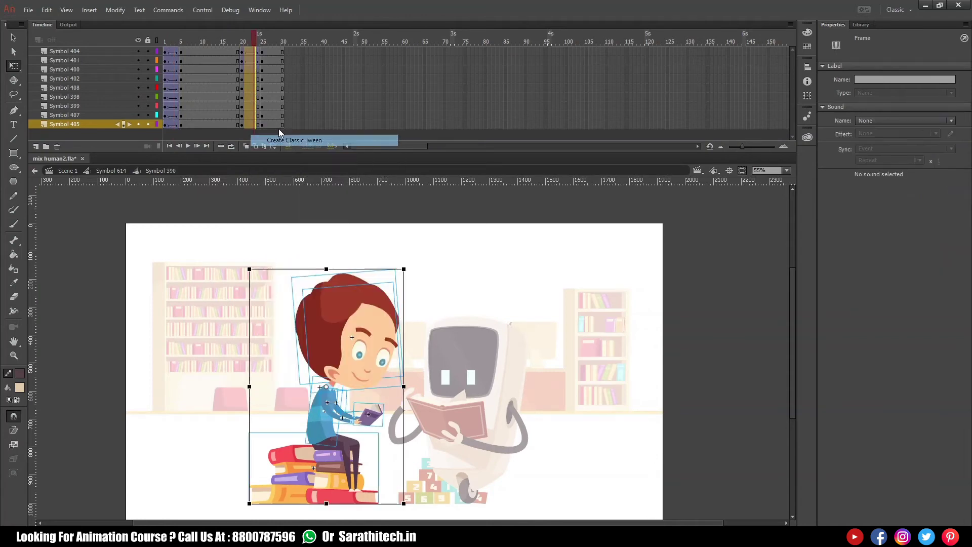
Step: Adjust the classic ease strength of the tweens between frames 1 and 5 on all the boy's layers
{"action": "left_click", "coordinate": [173, 40]}
{"action": "left_click_drag", "start_coordinate": [172, 53], "coordinate": [166, 127]}
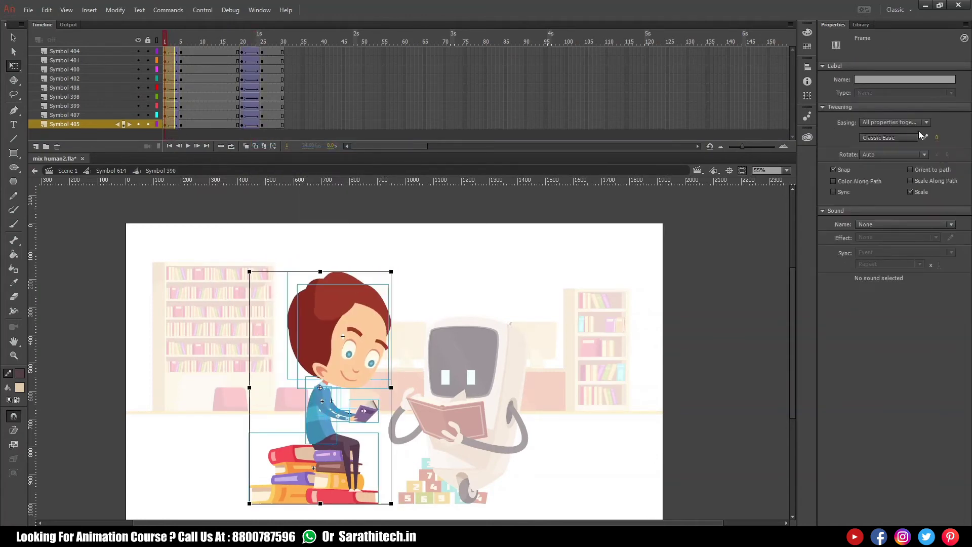
{"action": "left_click_drag", "start_coordinate": [937, 138], "coordinate": [954, 148]}
Step: Preview the boy's leaning animation from frame 1 and save the file
{"action": "key", "text": "ctrl+space"}
{"action": "left_click_drag", "start_coordinate": [346, 254], "coordinate": [439, 440]}
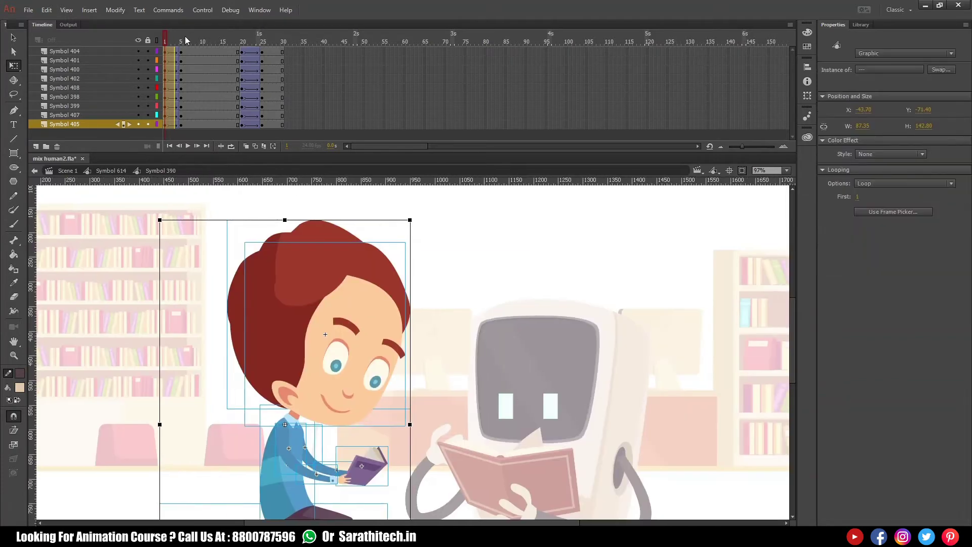
{"action": "left_click", "coordinate": [167, 35]}
{"action": "key", "text": "Return"}
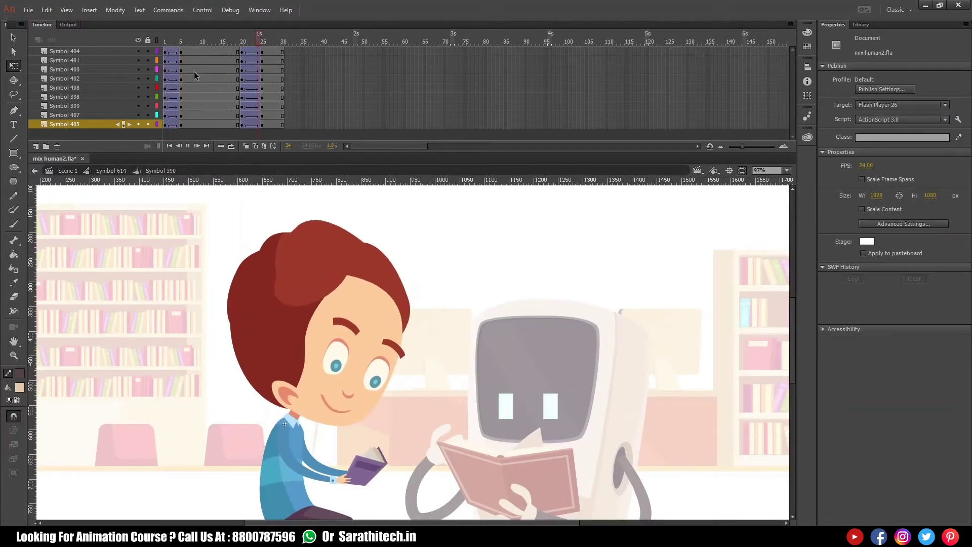
{"action": "left_click_drag", "start_coordinate": [207, 43], "coordinate": [201, 38]}
{"action": "key", "text": "ctrl+s"}
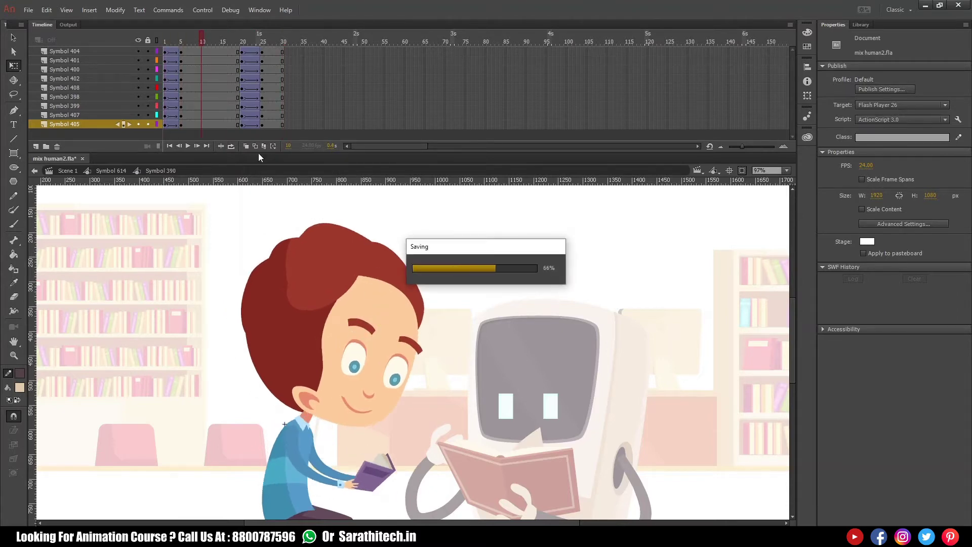
Step: Open the boy's face symbol at frame 1, break the eye artwork apart and cut out all parts of both eyes
{"action": "key", "text": "shift+comma"}
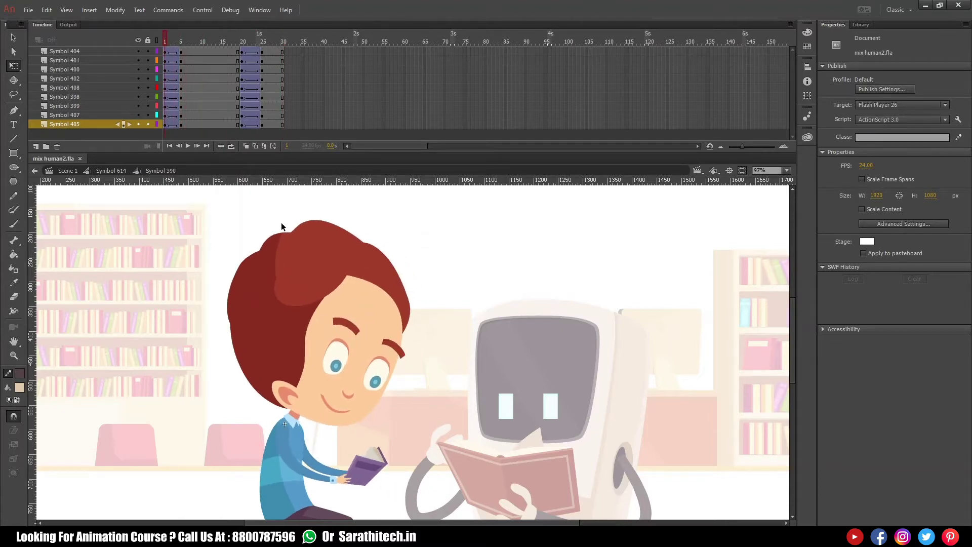
{"action": "double_click", "coordinate": [365, 348]}
{"action": "left_click_drag", "start_coordinate": [248, 274], "coordinate": [404, 339]}
{"action": "left_click", "coordinate": [577, 371]}
{"action": "left_click", "coordinate": [379, 325]}
{"action": "key", "text": "ctrl+b"}
{"action": "left_click", "coordinate": [601, 311]}
{"action": "left_click", "coordinate": [396, 295]}
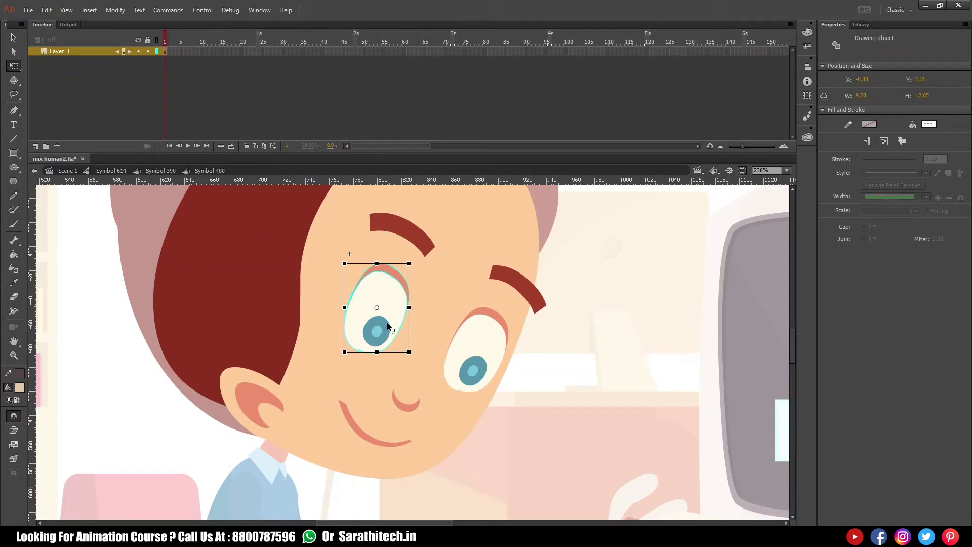
{"action": "left_click", "coordinate": [474, 370], "text": "shift"}
{"action": "left_click", "coordinate": [497, 335], "text": "shift"}
{"action": "key", "text": "Delete"}
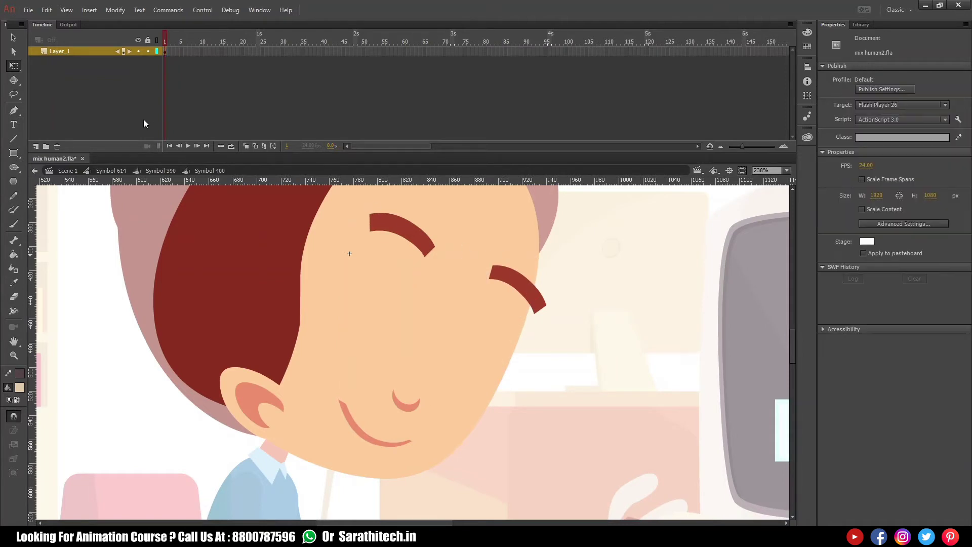
Step: Paste the eyes in place on a new layer and lock the original face layer
{"action": "left_click", "coordinate": [38, 146]}
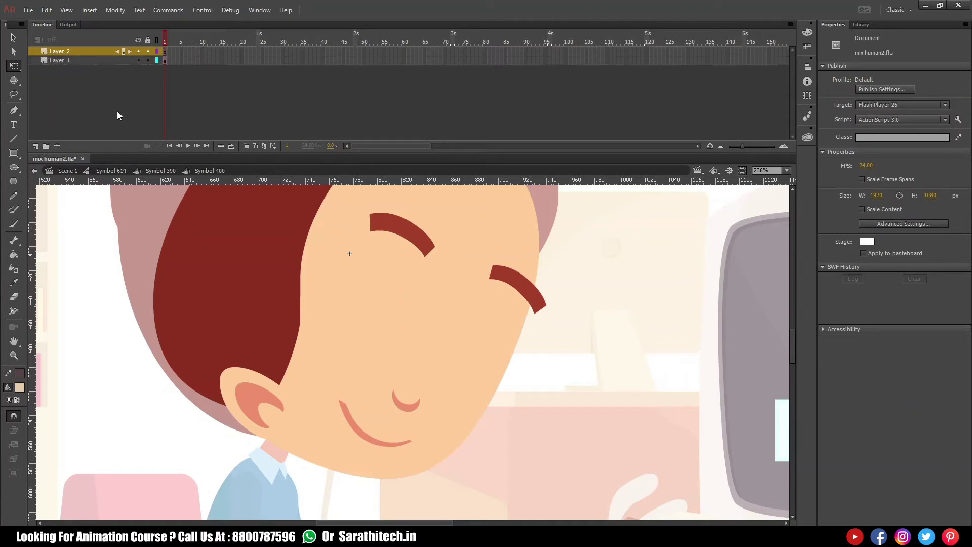
{"action": "key", "text": "ctrl+shift+v"}
{"action": "left_click", "coordinate": [147, 60]}
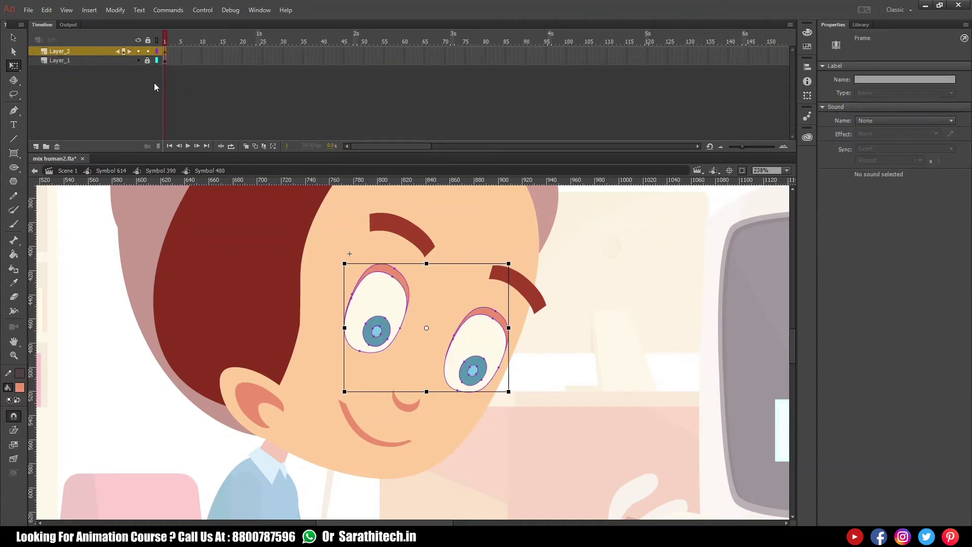
Step: Convert the iris and pupil of the eye nearer the boy's ear into a graphic symbol
{"action": "left_click", "coordinate": [434, 306]}
{"action": "left_click_drag", "start_coordinate": [353, 228], "coordinate": [459, 403]}
{"action": "left_click", "coordinate": [372, 370]}
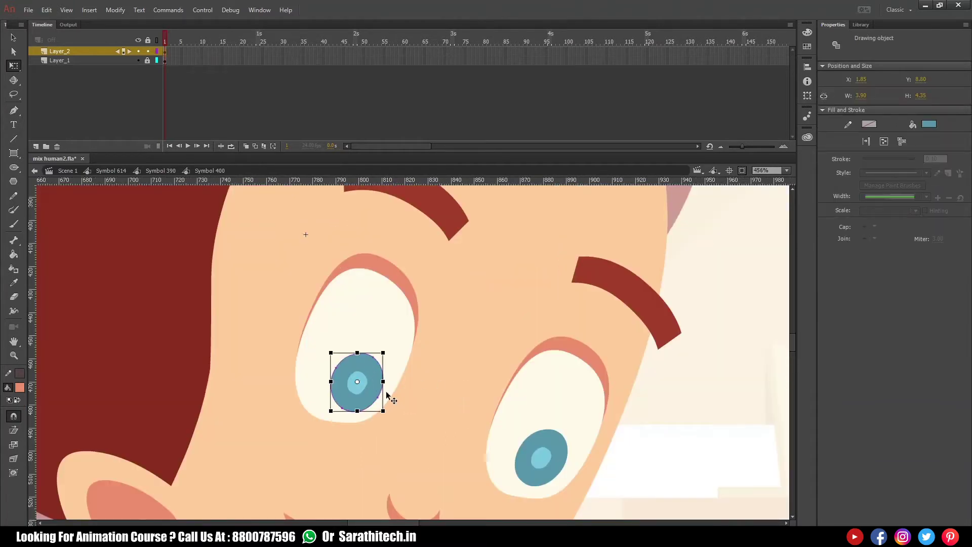
{"action": "key", "text": "F8"}
{"action": "key", "text": "Return"}
Step: Convert the white and eyelid shapes of the eye nearer the ear into one graphic symbol
{"action": "left_click", "coordinate": [404, 277]}
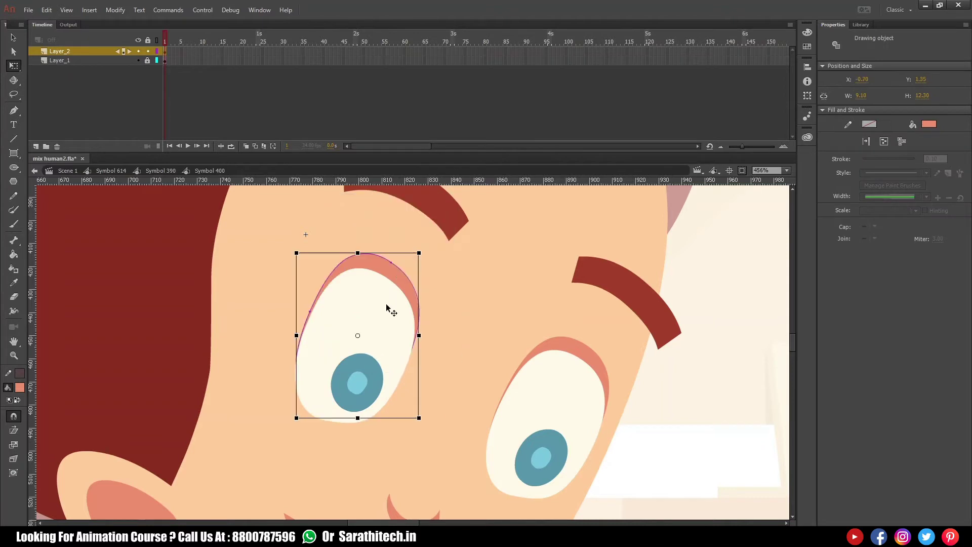
{"action": "left_click", "coordinate": [403, 318]}
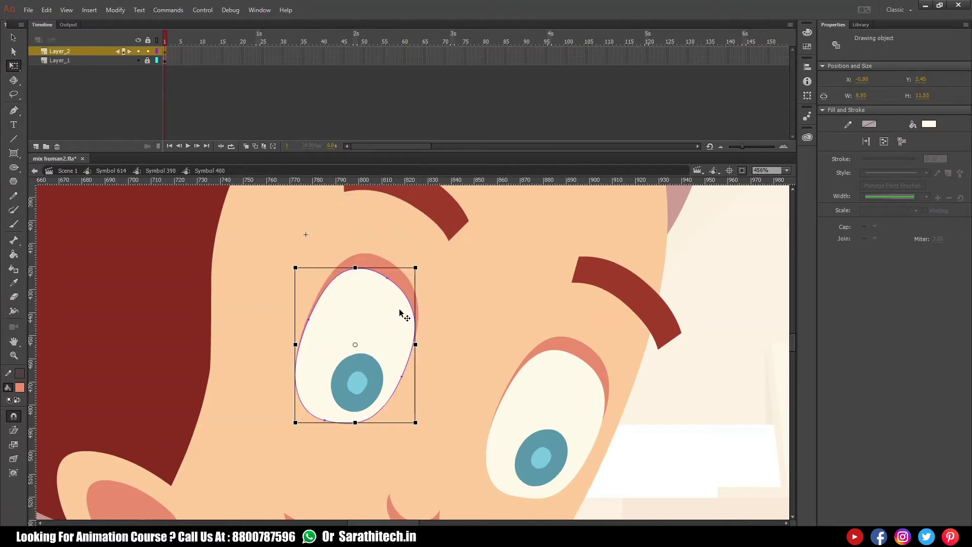
{"action": "left_click_drag", "start_coordinate": [452, 263], "coordinate": [387, 312]}
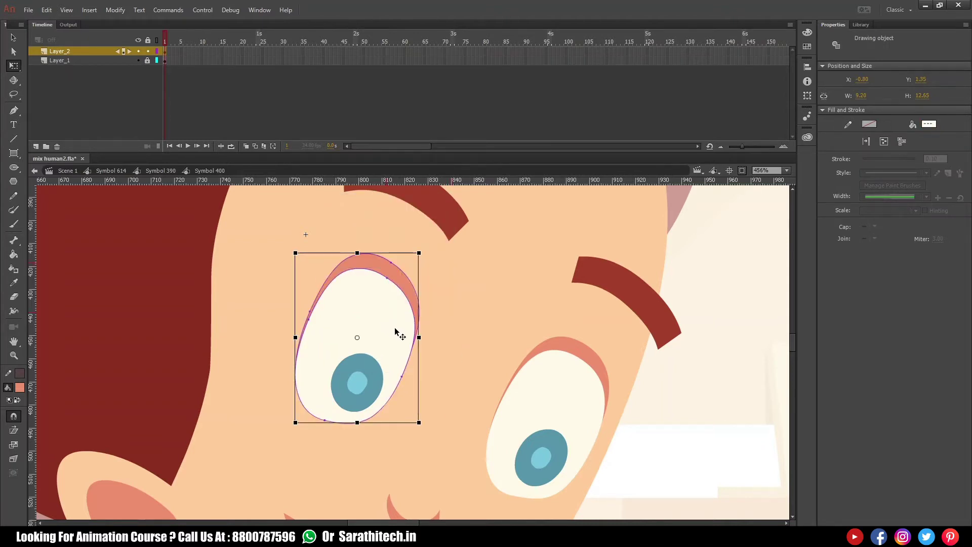
{"action": "key", "text": "F8"}
{"action": "key", "text": "Return"}
Step: Send the near eye's eyeball behind its iris and convert both into a single eye symbol
{"action": "key", "text": "ctrl+a"}
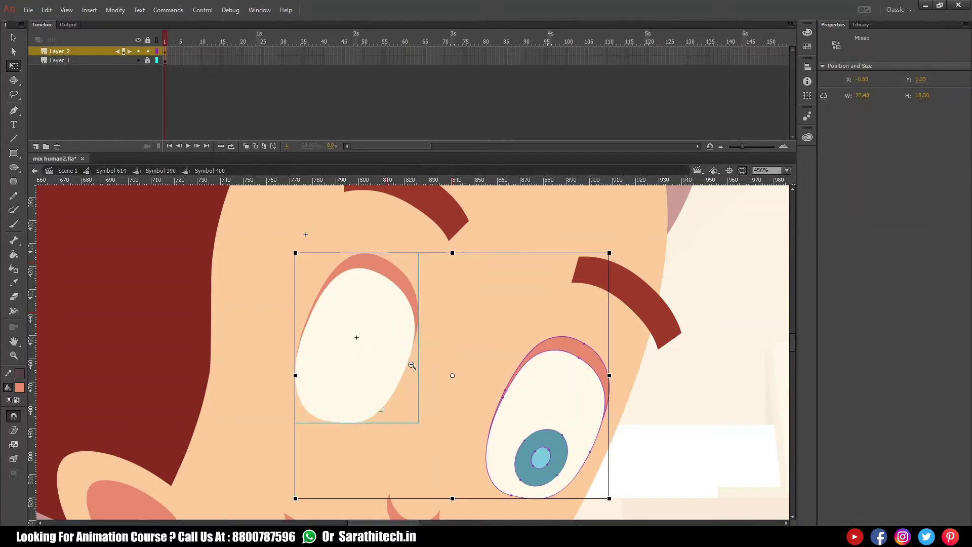
{"action": "key", "text": "ctrl+minus"}
{"action": "left_click_drag", "start_coordinate": [413, 381], "coordinate": [419, 363]}
{"action": "left_click", "coordinate": [410, 308]}
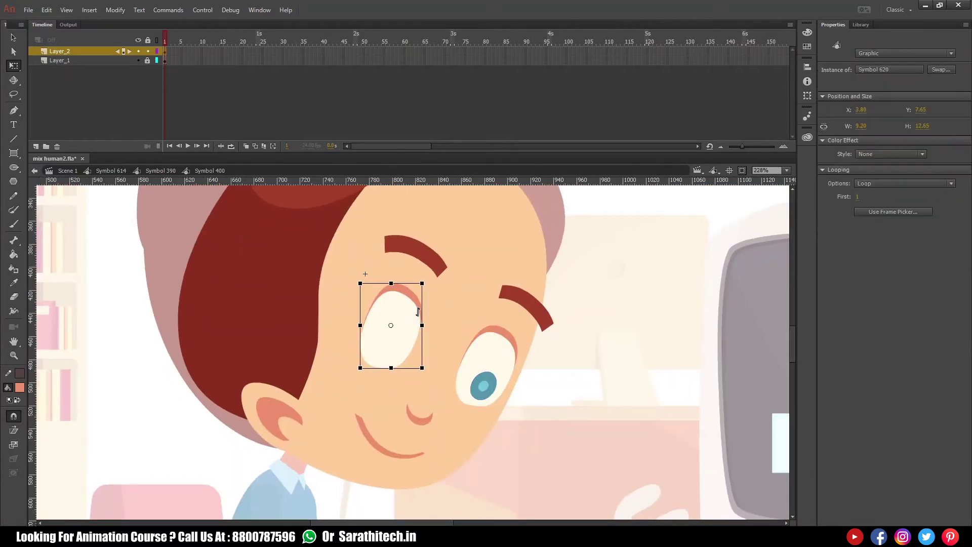
{"action": "key", "text": "ctrl+Down"}
{"action": "left_click", "coordinate": [381, 362], "text": "shift"}
{"action": "key", "text": "F8"}
{"action": "key", "text": "Return"}
Step: Convert all parts of the eye farther from the ear into a single graphic symbol
{"action": "left_click", "coordinate": [497, 364]}
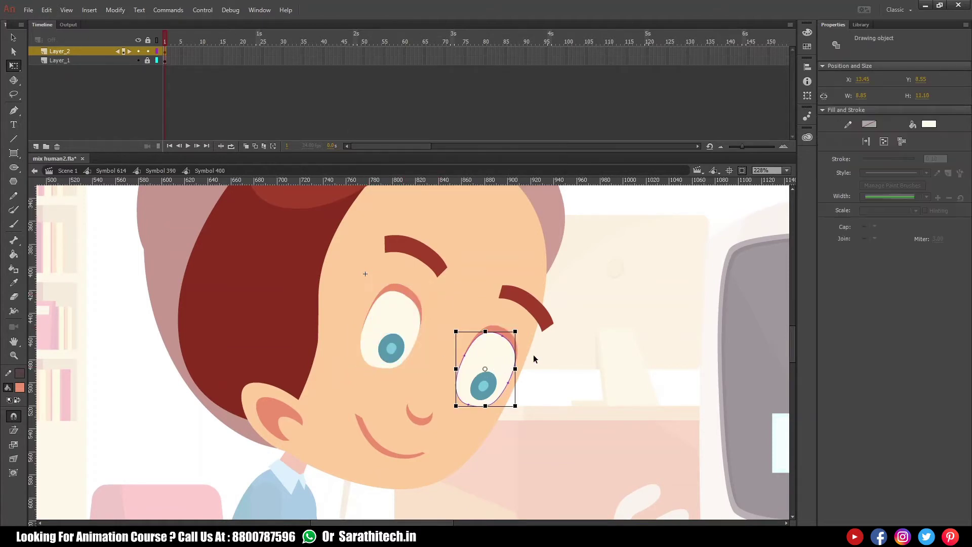
{"action": "left_click_drag", "start_coordinate": [479, 392], "coordinate": [468, 407]}
{"action": "key", "text": "F8"}
{"action": "key", "text": "Return"}
Step: Distribute the two eye symbols to separate layers and delete the emptied Layer_2
{"action": "key", "text": "ctrl+a"}
{"action": "key", "text": "ctrl+shift+d"}
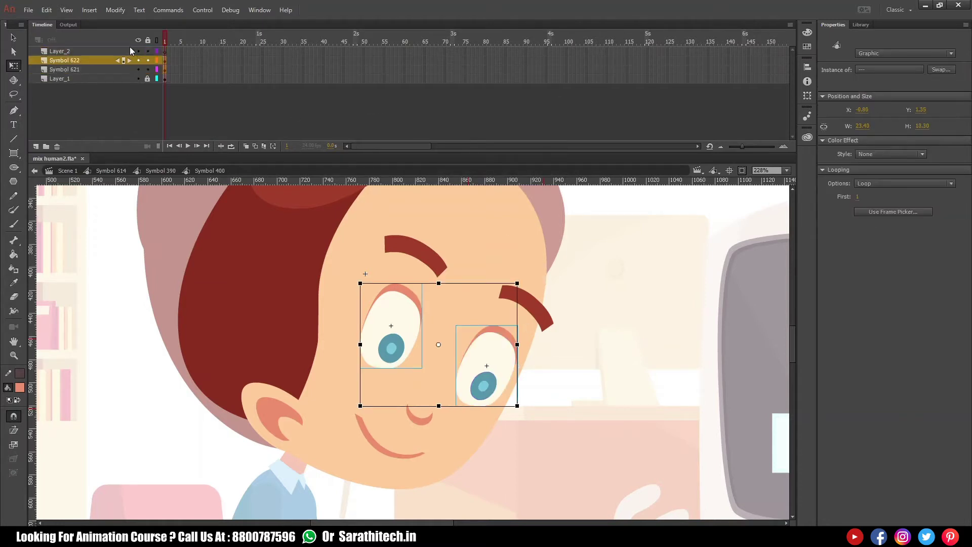
{"action": "left_click", "coordinate": [96, 51]}
{"action": "left_click", "coordinate": [57, 146]}
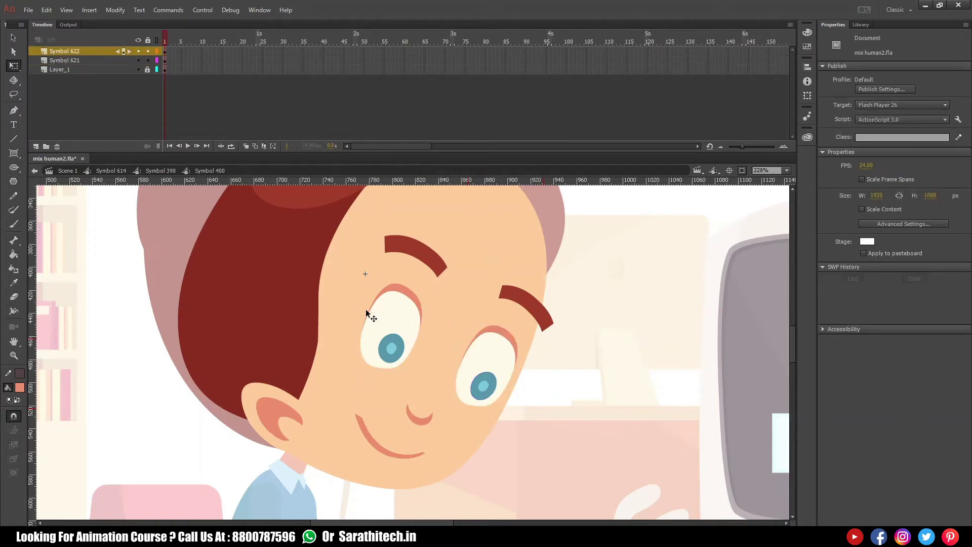
Step: Open the near-eye symbol, break its eyeball apart and convert the white and eyelid shapes back into a graphic symbol
{"action": "double_click", "coordinate": [395, 303]}
{"action": "left_click_drag", "start_coordinate": [328, 252], "coordinate": [474, 420]}
{"action": "left_click", "coordinate": [463, 297]}
{"action": "left_click", "coordinate": [449, 288]}
{"action": "key", "text": "ctrl+b"}
{"action": "left_click", "coordinate": [478, 294]}
{"action": "left_click", "coordinate": [430, 279]}
{"action": "left_click", "coordinate": [450, 300], "text": "shift"}
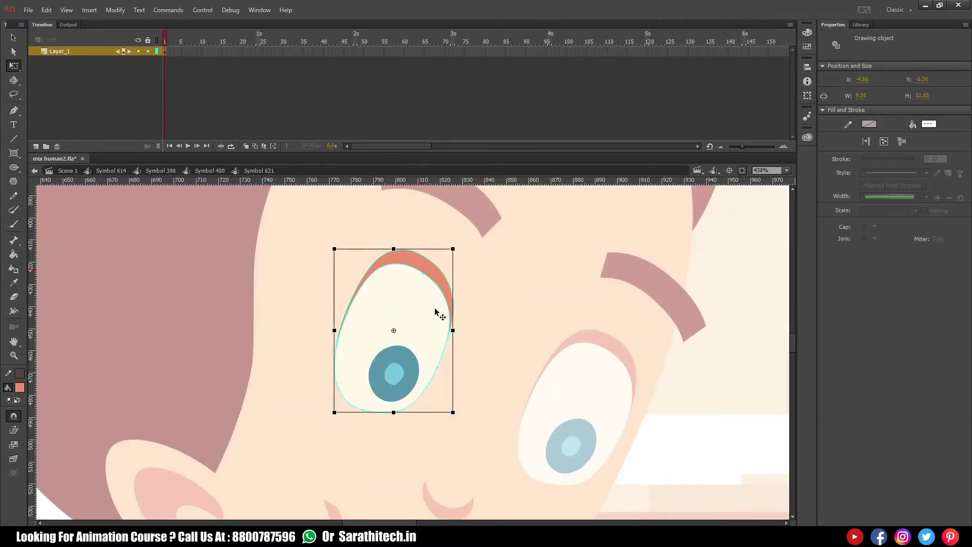
{"action": "key", "text": "F8"}
{"action": "key", "text": "Return"}
Step: Arrange the near eye's eyeball, its iris and an in-place copy of the eye white on separate layers, with the white on top
{"action": "left_click", "coordinate": [488, 312]}
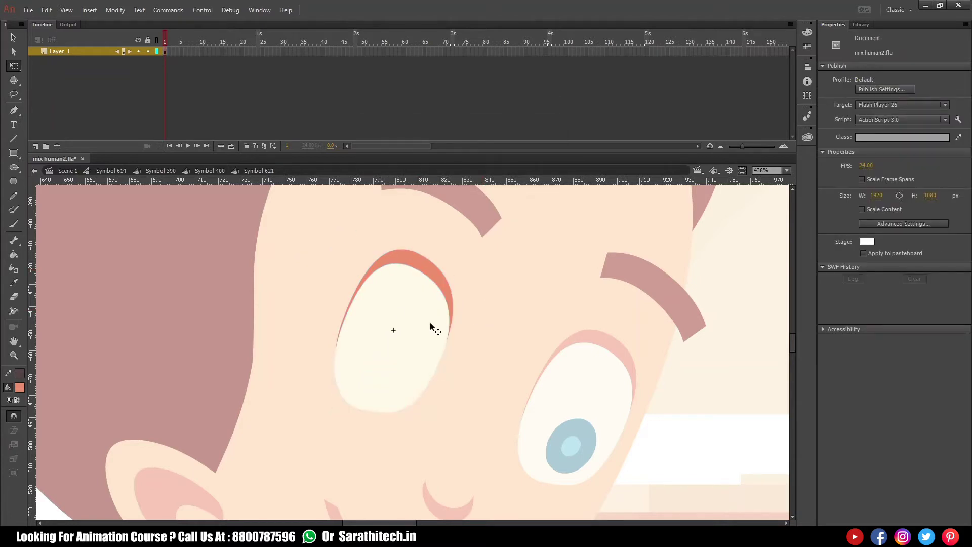
{"action": "left_click", "coordinate": [450, 318]}
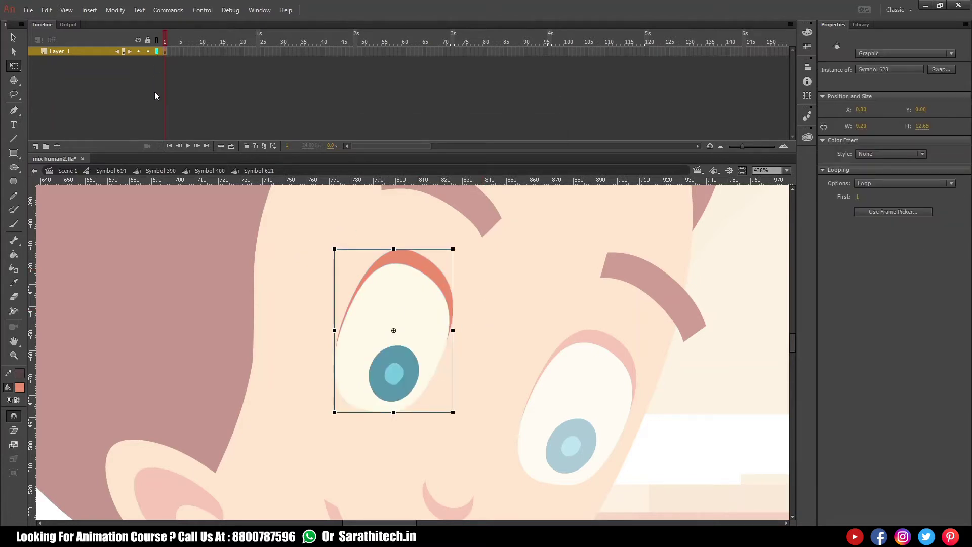
{"action": "key", "text": "ctrl+shift+d"}
{"action": "left_click", "coordinate": [200, 64]}
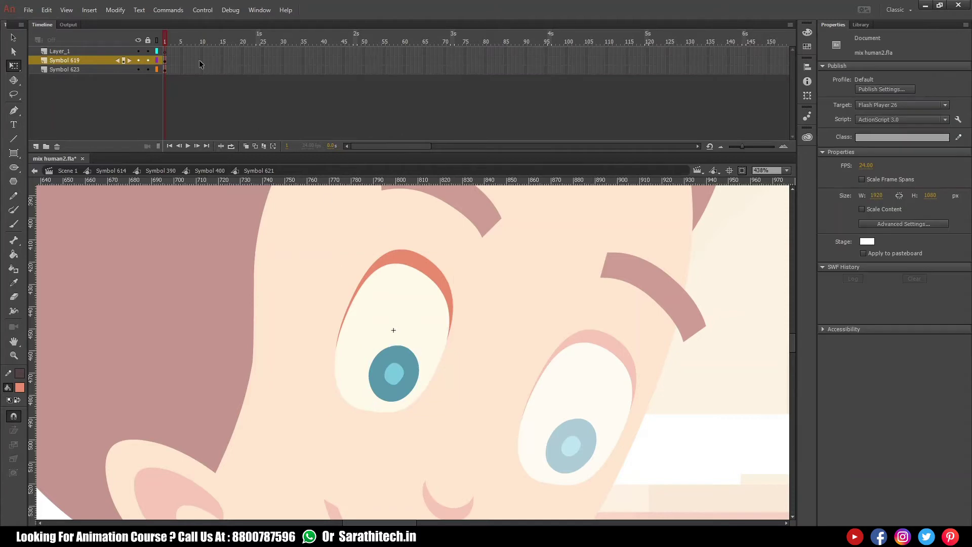
{"action": "left_click", "coordinate": [164, 51]}
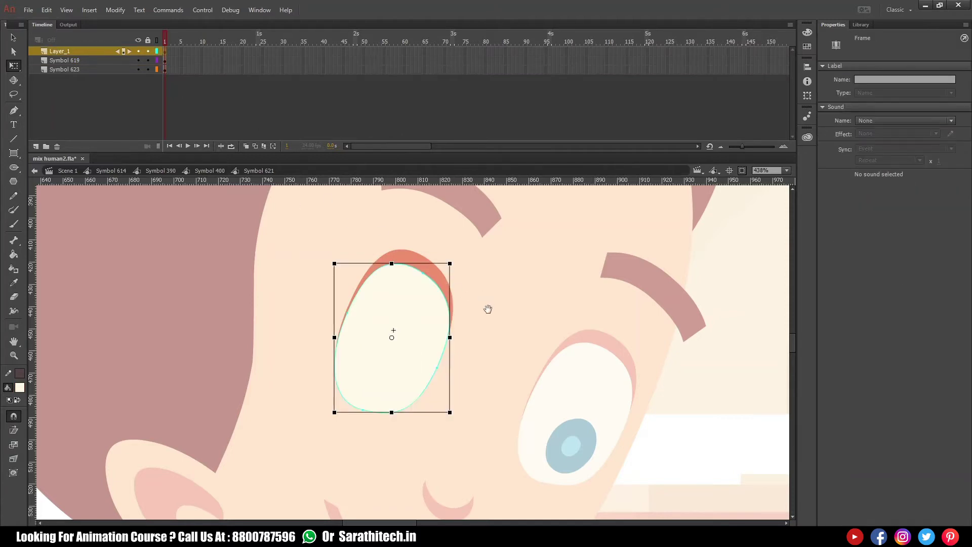
Step: Open the far-eye symbol and convert its white and eyelid shapes into a graphic symbol
{"action": "double_click", "coordinate": [457, 304]}
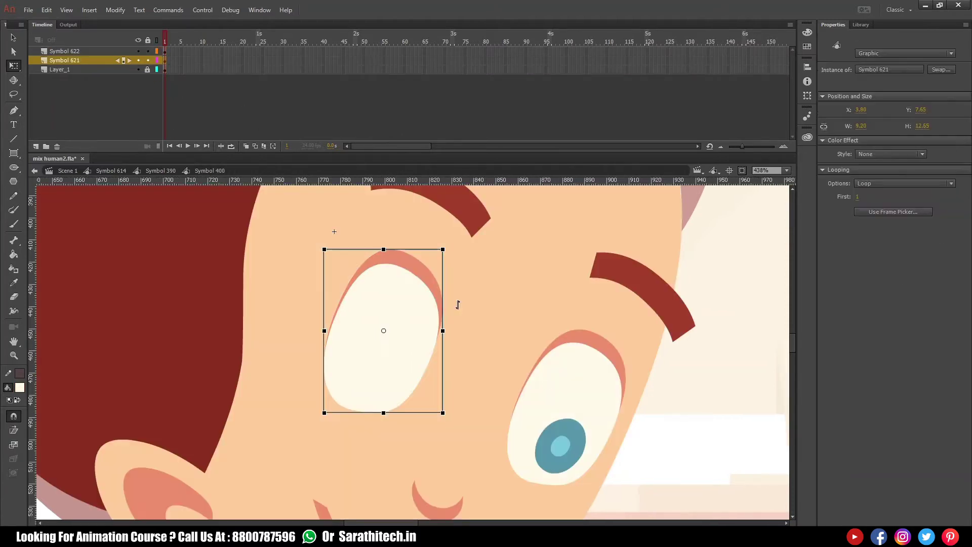
{"action": "double_click", "coordinate": [566, 389]}
{"action": "left_click", "coordinate": [641, 320]}
{"action": "left_click", "coordinate": [609, 384]}
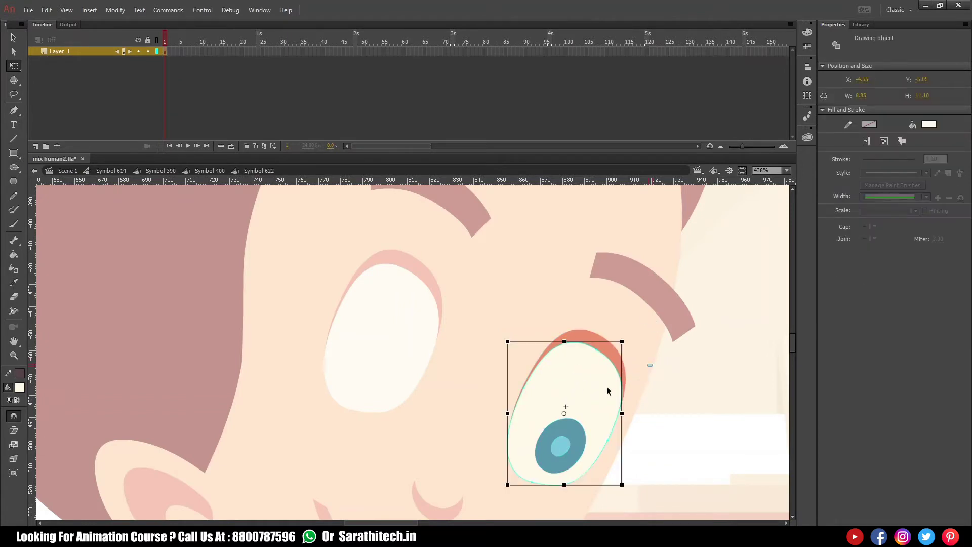
{"action": "left_click", "coordinate": [623, 381], "text": "shift"}
{"action": "key", "text": "Return"}
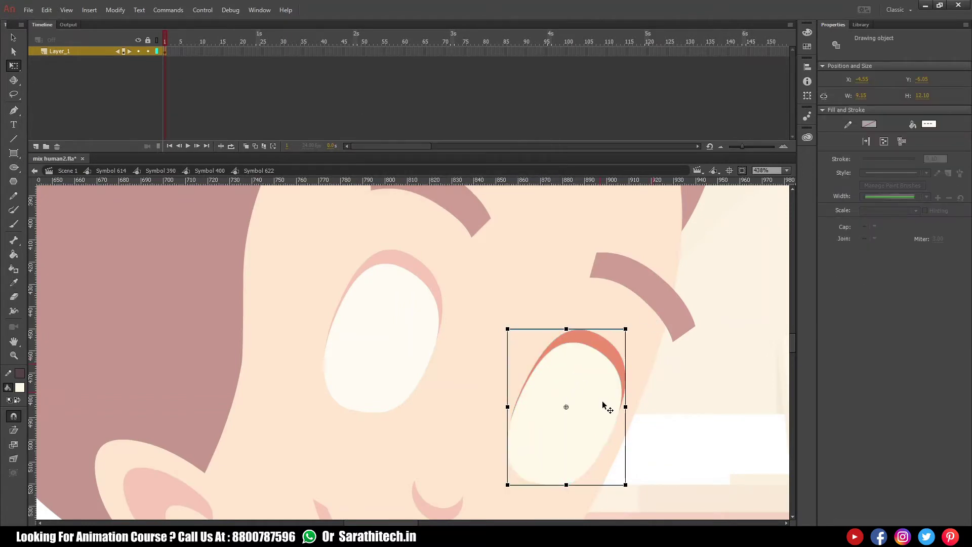
Step: Send the far eye's eyeball to the back and convert its iris and pupil into a graphic symbol
{"action": "key", "text": "ctrl+shift+Down"}
{"action": "key", "text": "ctrl+a"}
{"action": "left_click", "coordinate": [604, 399], "text": "shift"}
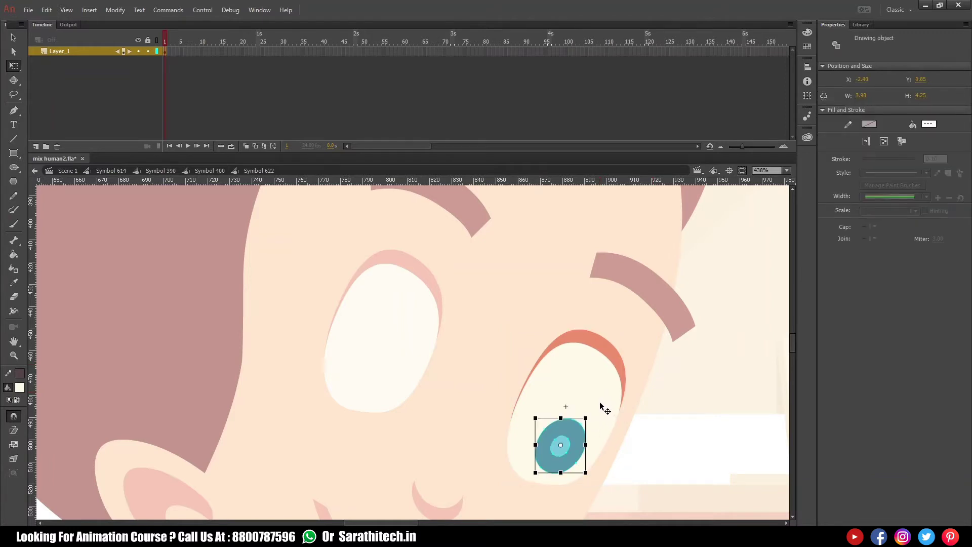
{"action": "key", "text": "F8"}
{"action": "key", "text": "Return"}
Step: Distribute the far eye's iris and eyeball to separate layers and paste the eye white in place on the top layer
{"action": "key", "text": "ctrl+a"}
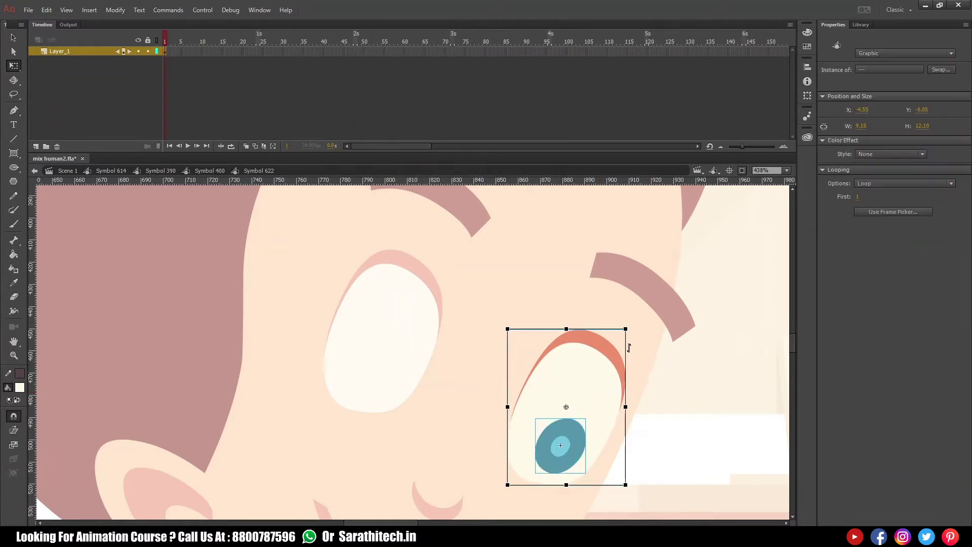
{"action": "key", "text": "ctrl+shift+d"}
{"action": "left_click", "coordinate": [166, 52]}
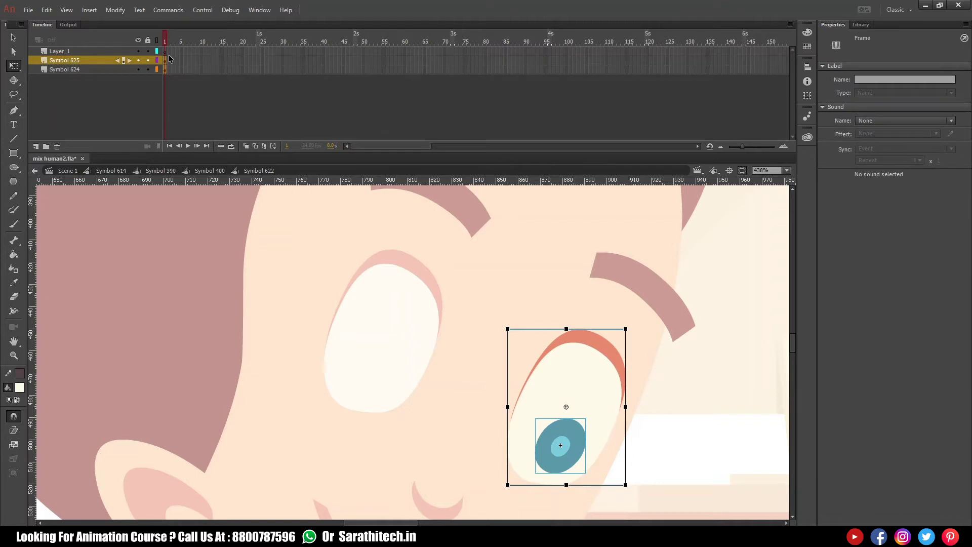
{"action": "left_click", "coordinate": [166, 49]}
{"action": "left_click", "coordinate": [185, 52]}
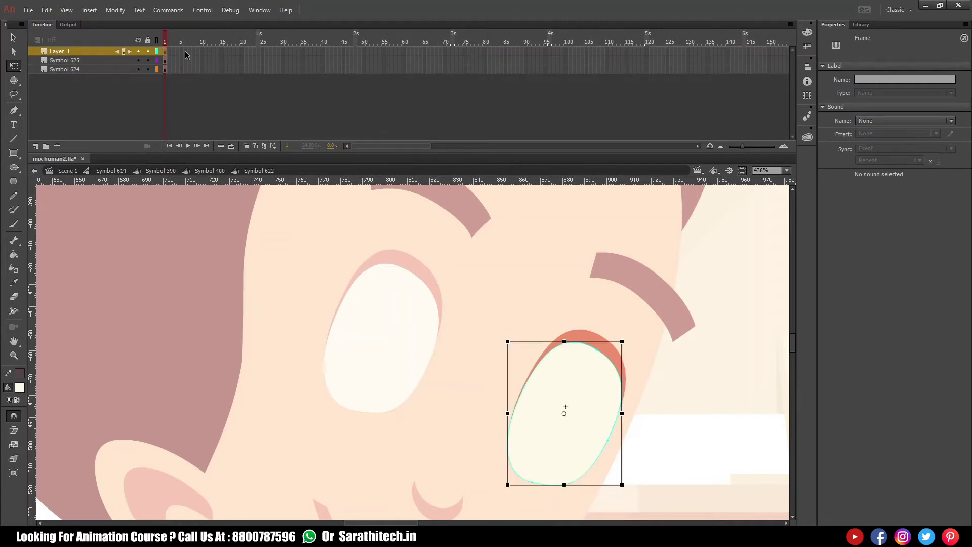
Step: Save the file and return to the boy's full-body symbol
{"action": "key", "text": "ctrl+s"}
{"action": "left_click", "coordinate": [208, 170]}
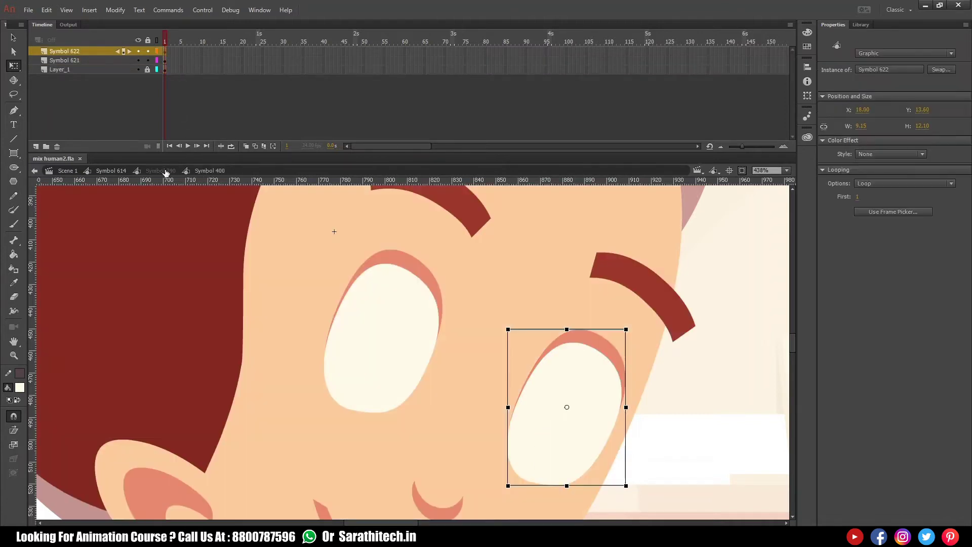
{"action": "left_click", "coordinate": [161, 170]}
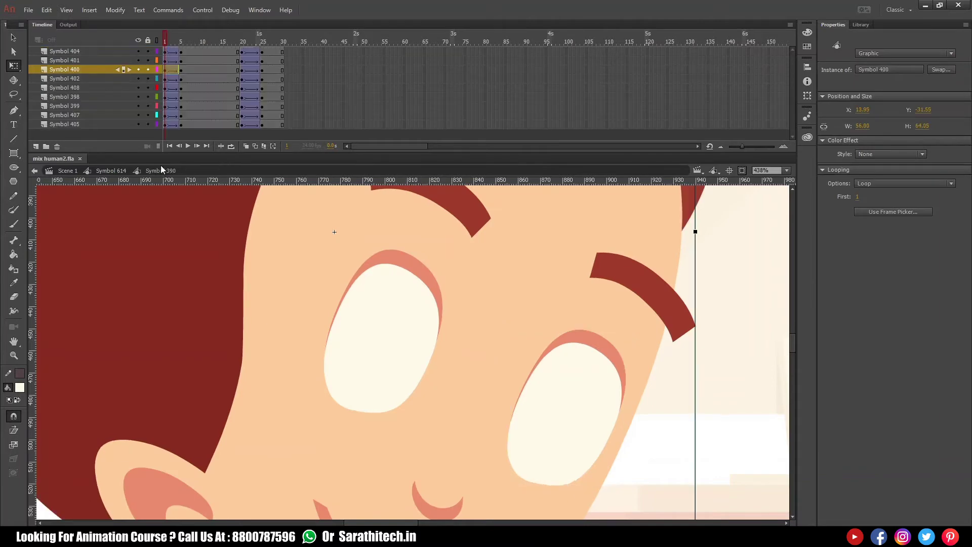
{"action": "left_click", "coordinate": [444, 355], "text": "ctrl+alt"}
{"action": "left_click", "coordinate": [422, 369], "text": "ctrl+alt"}
Step: Open the symbol holding both eyes and enter the near eye's symbol for editing
{"action": "double_click", "coordinate": [407, 336]}
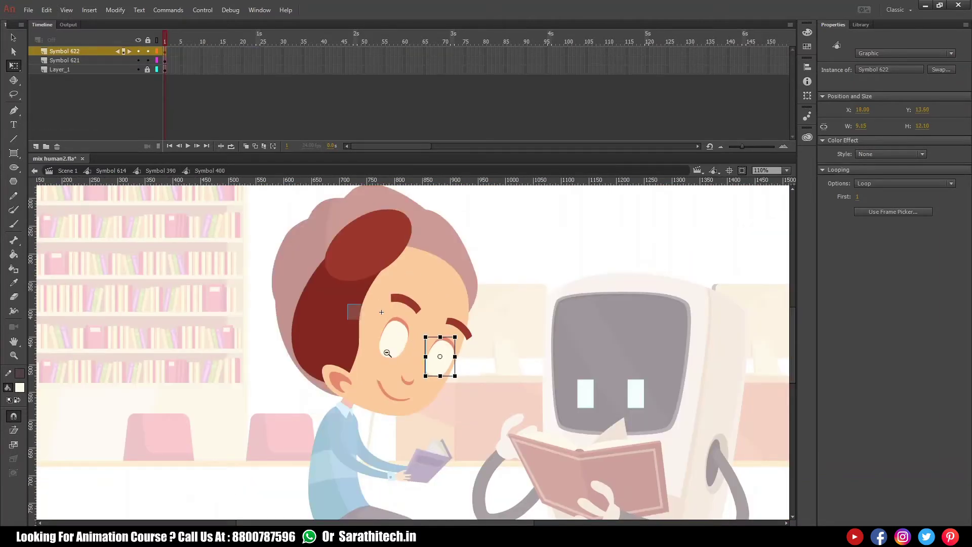
{"action": "left_click_drag", "start_coordinate": [356, 304], "coordinate": [425, 409]}
{"action": "left_click", "coordinate": [396, 270]}
{"action": "left_click", "coordinate": [137, 51]}
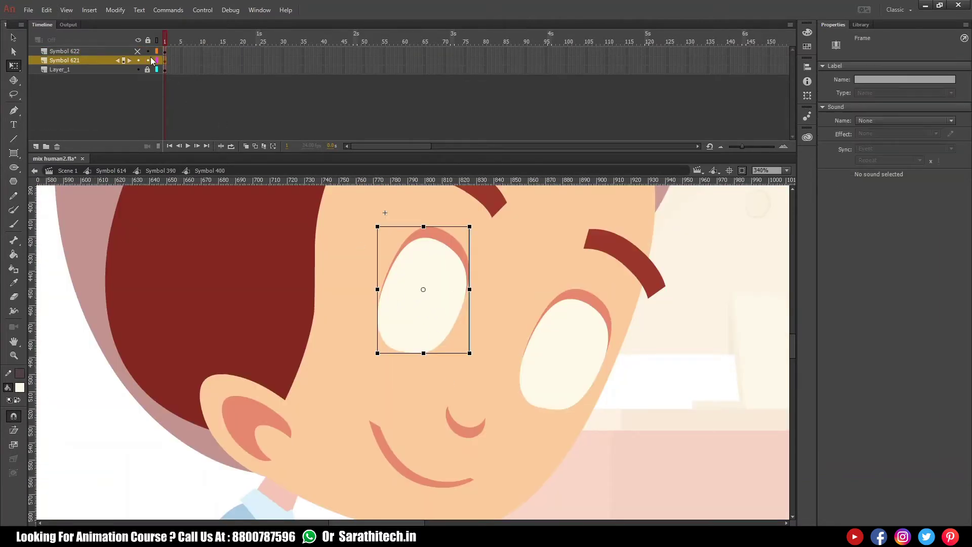
{"action": "left_click", "coordinate": [138, 51]}
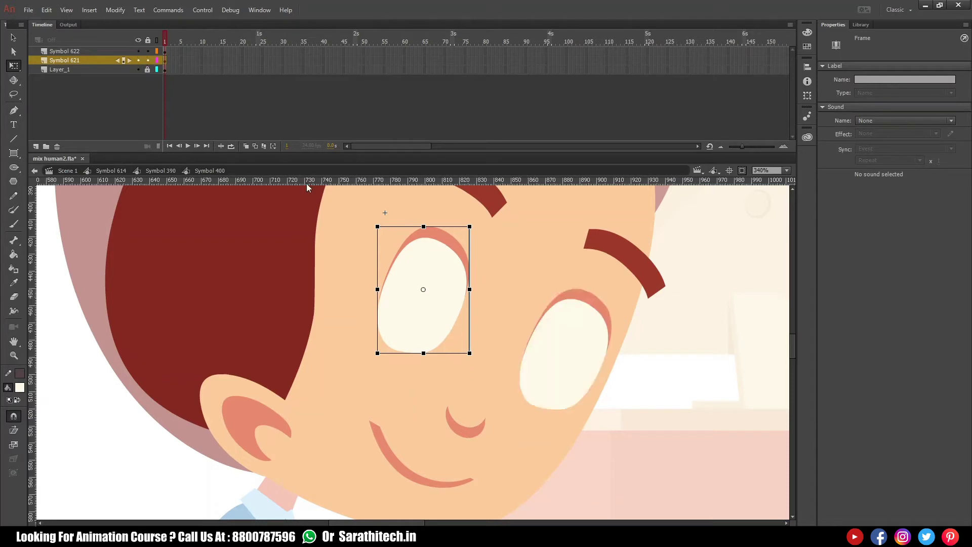
{"action": "left_click", "coordinate": [432, 276]}
{"action": "double_click", "coordinate": [440, 266]}
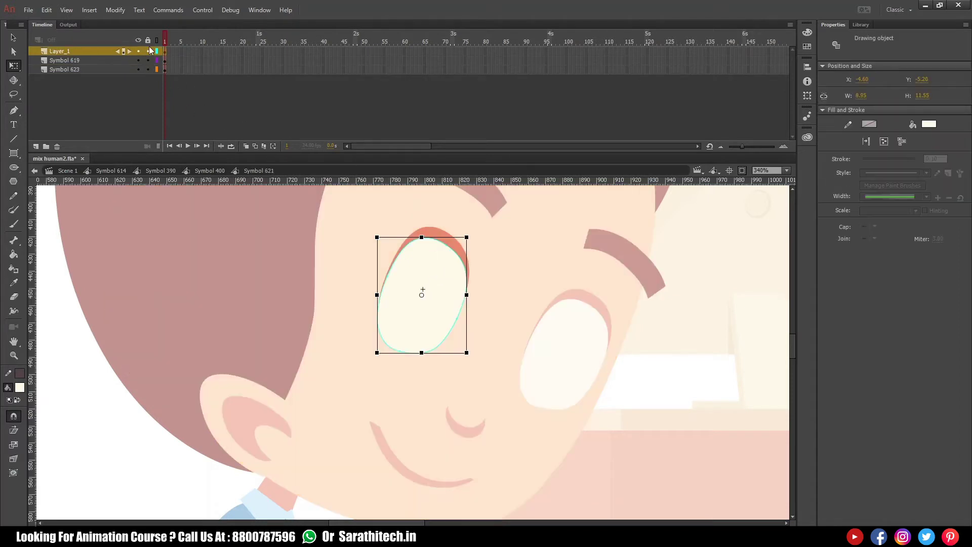
Step: Hide the near eye's top eye-white layer and add a new layer above the iris layer
{"action": "left_click", "coordinate": [138, 51]}
{"action": "left_click", "coordinate": [101, 61]}
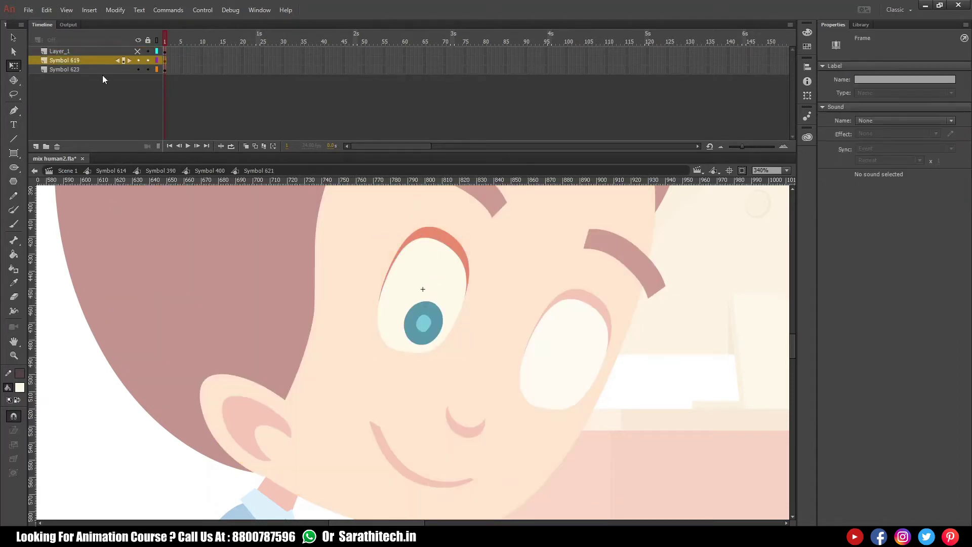
{"action": "left_click", "coordinate": [36, 147]}
Step: Sample the salmon colour of the boy's inner ear as the fill and return to the near eye's symbol
{"action": "left_click", "coordinate": [209, 170]}
{"action": "key", "text": "i"}
{"action": "left_click", "coordinate": [256, 416]}
{"action": "double_click", "coordinate": [415, 322], "text": "ctrl"}
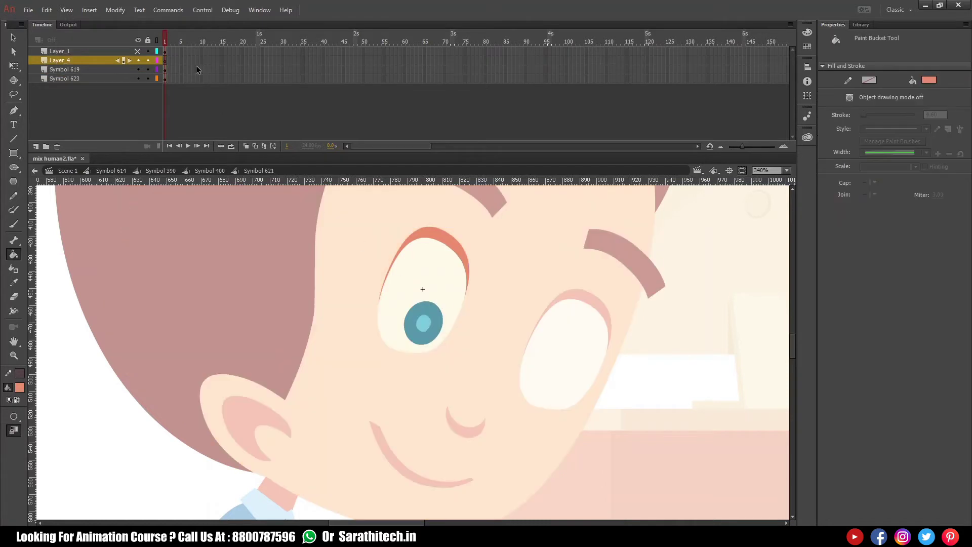
Step: Draw a salmon square about 12 px wide on Layer_4 beside the near eyebrow, break it apart and delete its outline
{"action": "left_click", "coordinate": [166, 59]}
{"action": "left_click_drag", "start_coordinate": [430, 214], "coordinate": [393, 290]}
{"action": "left_click_drag", "start_coordinate": [451, 313], "coordinate": [445, 330]}
{"action": "key", "text": "k"}
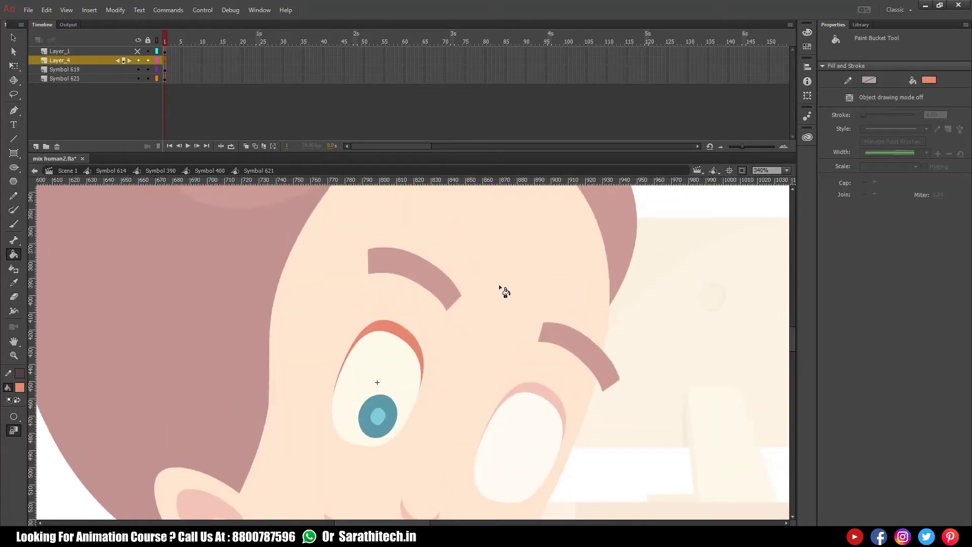
{"action": "key", "text": "r"}
{"action": "mouse_move", "coordinate": [471, 239]}
{"action": "left_mouse_down"}
{"action": "mouse_move", "coordinate": [484, 322]}
{"action": "mouse_move", "coordinate": [563, 359]}
{"action": "mouse_move", "coordinate": [593, 354]}
{"action": "left_mouse_up"}
{"action": "double_click", "coordinate": [601, 315], "text": "ctrl"}
{"action": "left_click", "coordinate": [574, 285]}
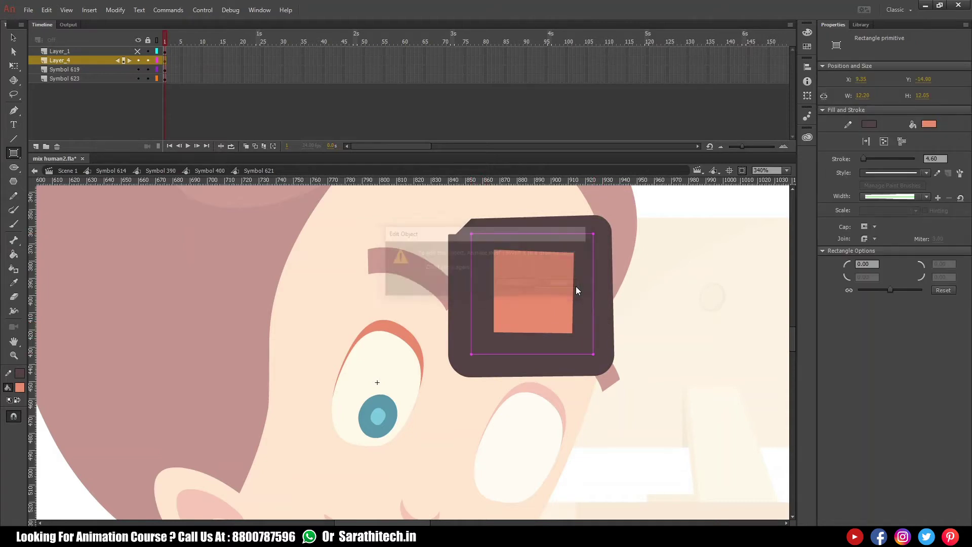
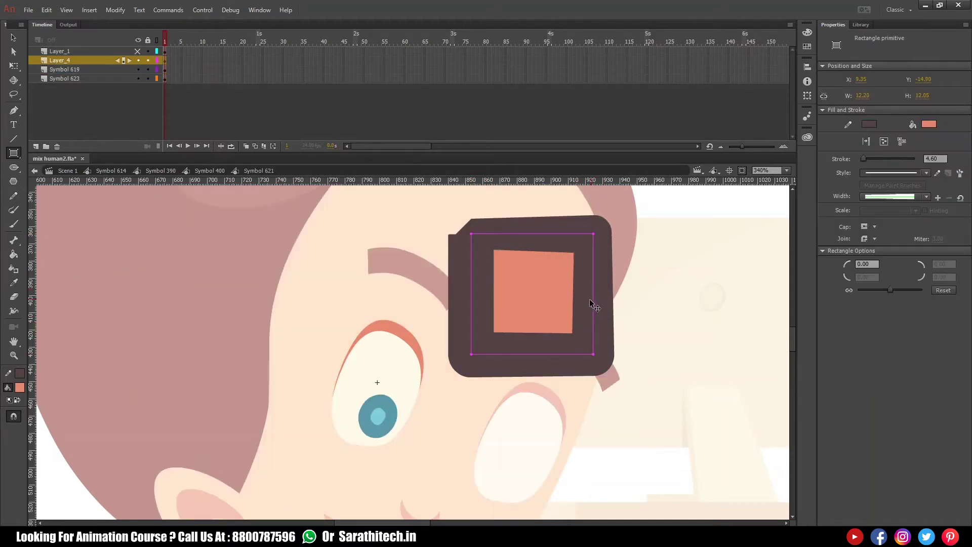
{"action": "key", "text": "ctrl+b"}
{"action": "key", "text": "Delete"}
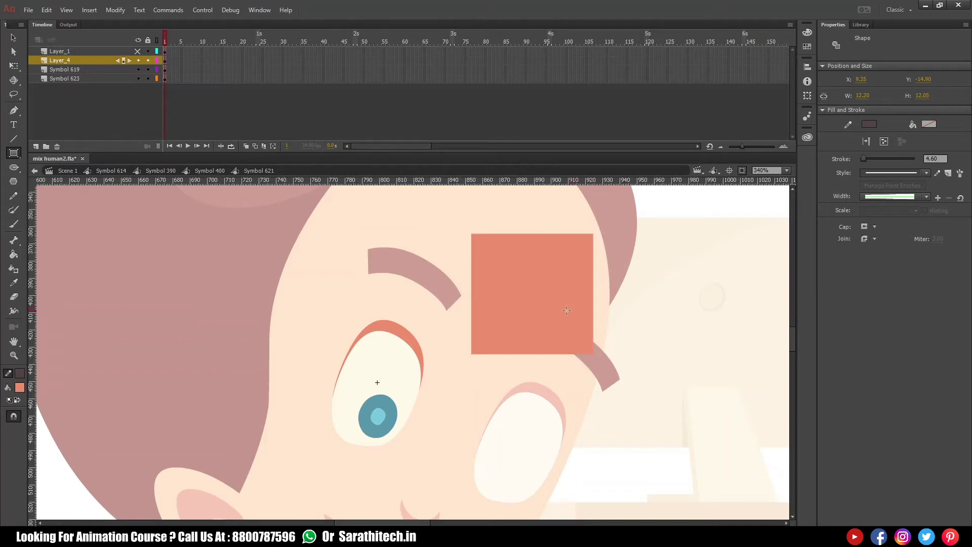
Step: Rotate the salmon square to match the near eye's tilt, place it over the eye's upper part and curve its lower edge along the eyelid
{"action": "left_click", "coordinate": [580, 331], "text": "ctrl"}
{"action": "key", "text": "q"}
{"action": "left_click_drag", "start_coordinate": [597, 359], "coordinate": [568, 378]}
{"action": "left_click_drag", "start_coordinate": [503, 306], "coordinate": [400, 333]}
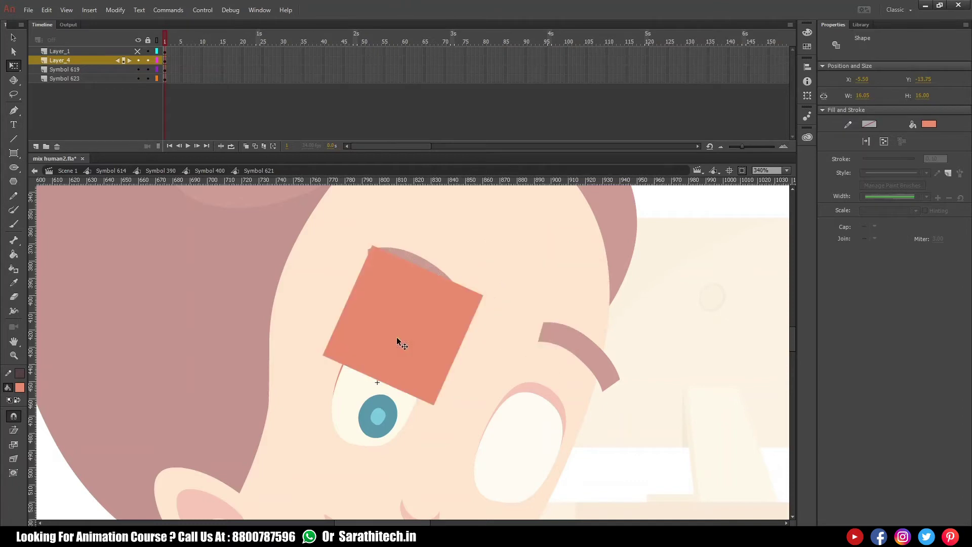
{"action": "key", "text": "Escape"}
{"action": "left_click_drag", "start_coordinate": [380, 378], "coordinate": [398, 328]}
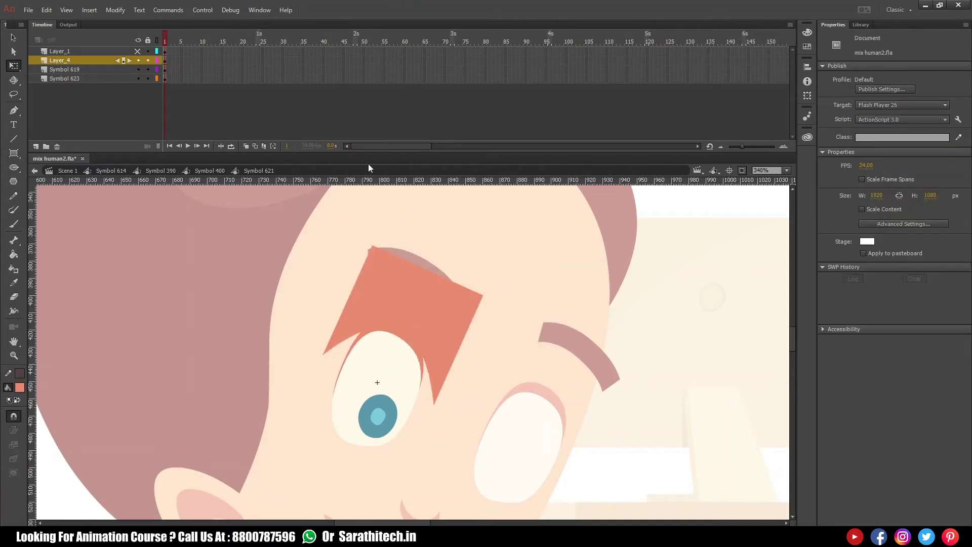
Step: Extend all layers of the near eye's symbol to frame 30
{"action": "left_click_drag", "start_coordinate": [282, 50], "coordinate": [282, 100]}
{"action": "key", "text": "F5"}
{"action": "left_click", "coordinate": [208, 87]}
Step: Insert keyframes at frames 10, 15 and 20 on the near eye's eyelid layer, Layer_4
{"action": "left_click", "coordinate": [202, 41]}
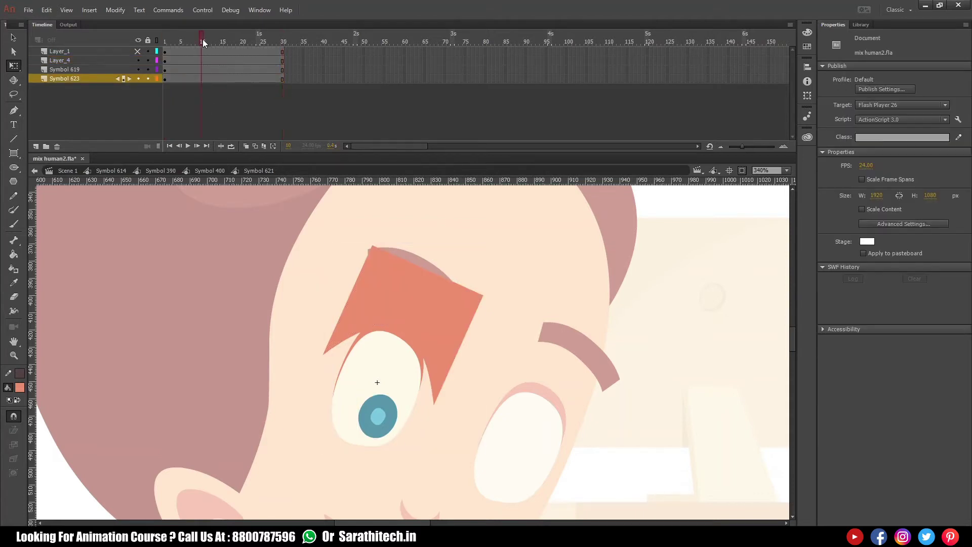
{"action": "left_click", "coordinate": [202, 60]}
{"action": "left_click", "coordinate": [228, 42]}
{"action": "key", "text": "F6"}
{"action": "left_click", "coordinate": [241, 41]}
{"action": "key", "text": "F6"}
Step: At frame 15, move the eyelid shape down and bend its lower edge outward so it covers the near eye completely
{"action": "left_click", "coordinate": [222, 61]}
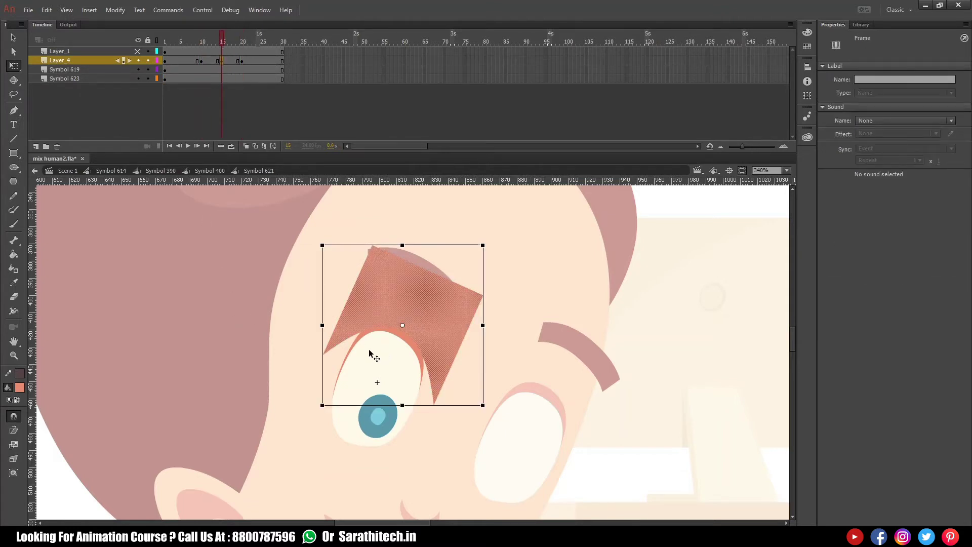
{"action": "left_click_drag", "start_coordinate": [428, 317], "coordinate": [412, 353]}
{"action": "left_click", "coordinate": [290, 352]}
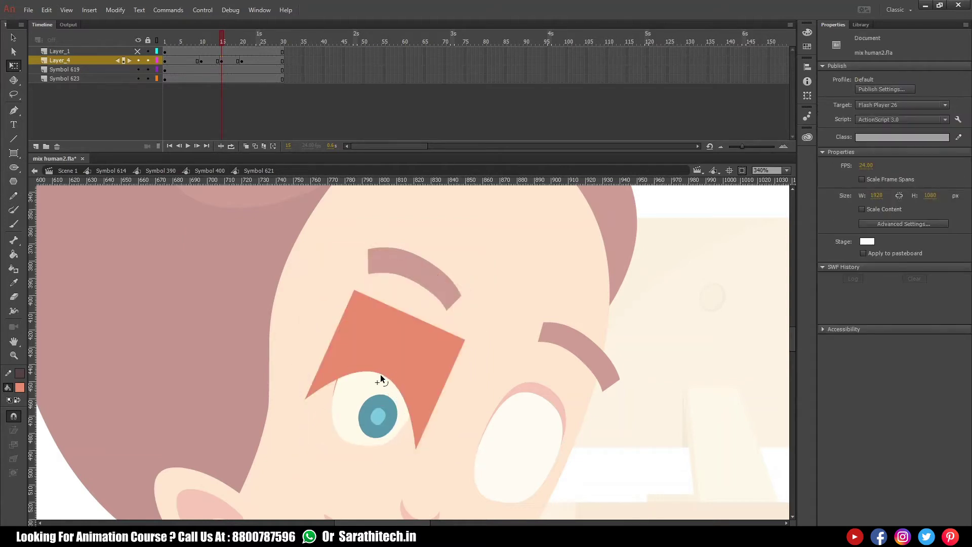
{"action": "left_click_drag", "start_coordinate": [353, 418], "coordinate": [331, 473]}
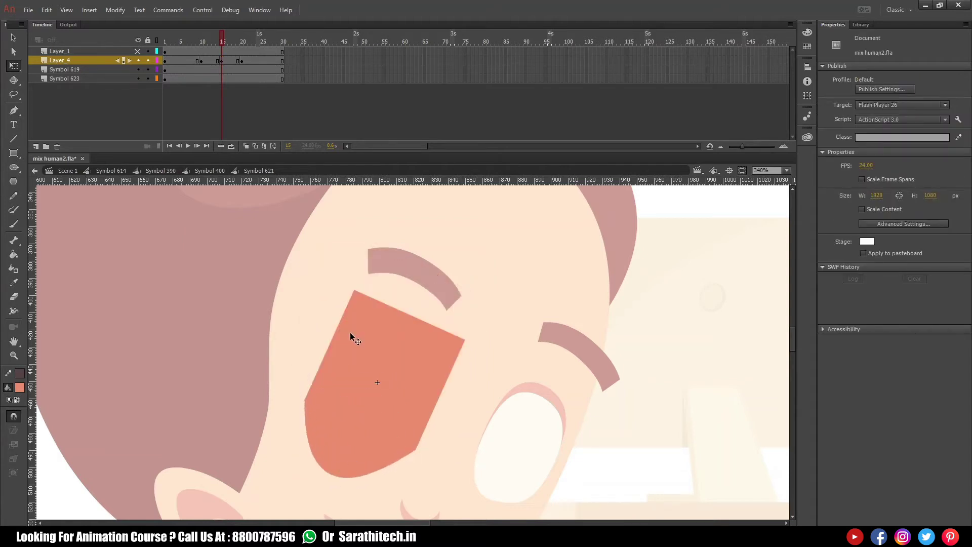
Step: Show Layer_4 as outlines and nudge the closed eyelid shape up and to the right to fit the near eye
{"action": "left_click", "coordinate": [157, 61]}
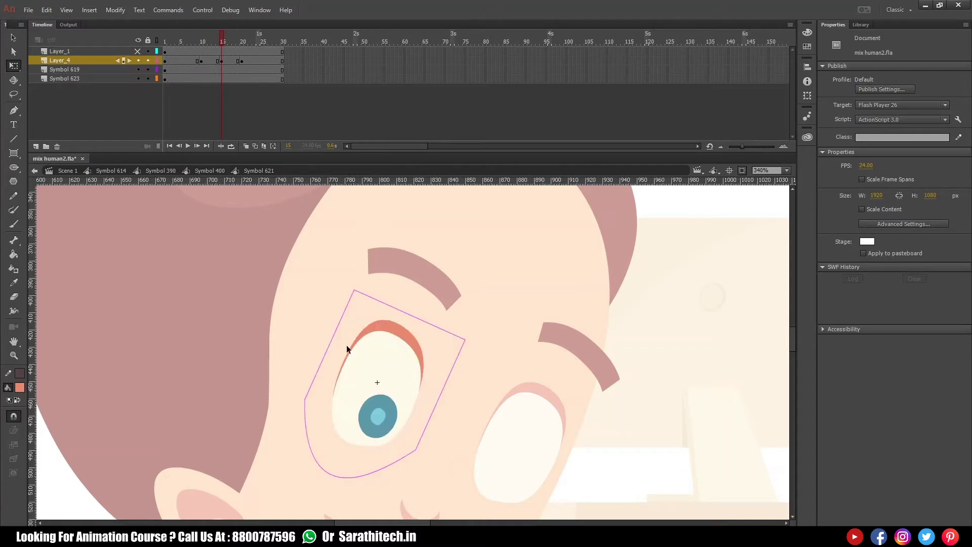
{"action": "left_click", "coordinate": [415, 318]}
{"action": "key", "text": "Up"}
{"action": "key", "text": "Up"}
{"action": "key", "text": "Up"}
{"action": "key", "text": "Up"}
{"action": "key", "text": "Up"}
{"action": "key", "text": "Up"}
{"action": "key", "text": "Up"}
{"action": "key", "text": "Up"}
{"action": "key", "text": "Up"}
{"action": "key", "text": "Up"}
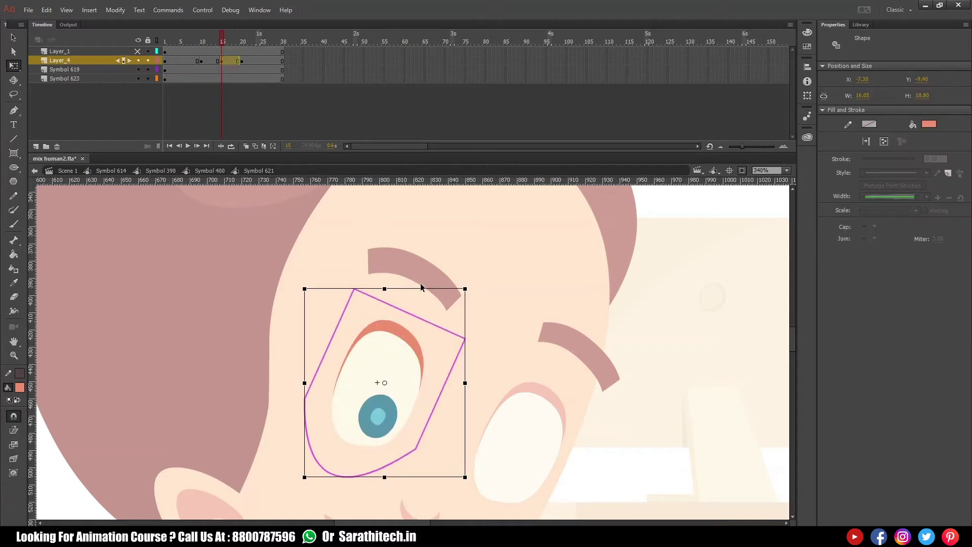
{"action": "key", "text": "Right"}
{"action": "key", "text": "Right"}
{"action": "key", "text": "Right"}
{"action": "key", "text": "Right"}
{"action": "key", "text": "Up"}
{"action": "key", "text": "Up"}
{"action": "key", "text": "Up"}
{"action": "key", "text": "Up"}
{"action": "key", "text": "Up"}
{"action": "key", "text": "Right"}
{"action": "key", "text": "Right"}
{"action": "key", "text": "Up"}
{"action": "key", "text": "Up"}
{"action": "key", "text": "Up"}
{"action": "key", "text": "Up"}
{"action": "key", "text": "Right"}
{"action": "key", "text": "Right"}
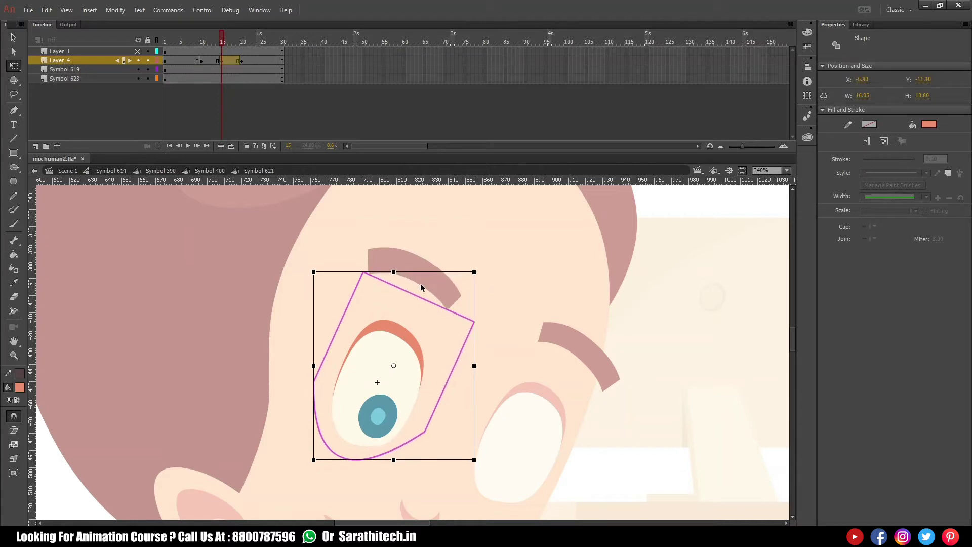
{"action": "key", "text": "Right"}
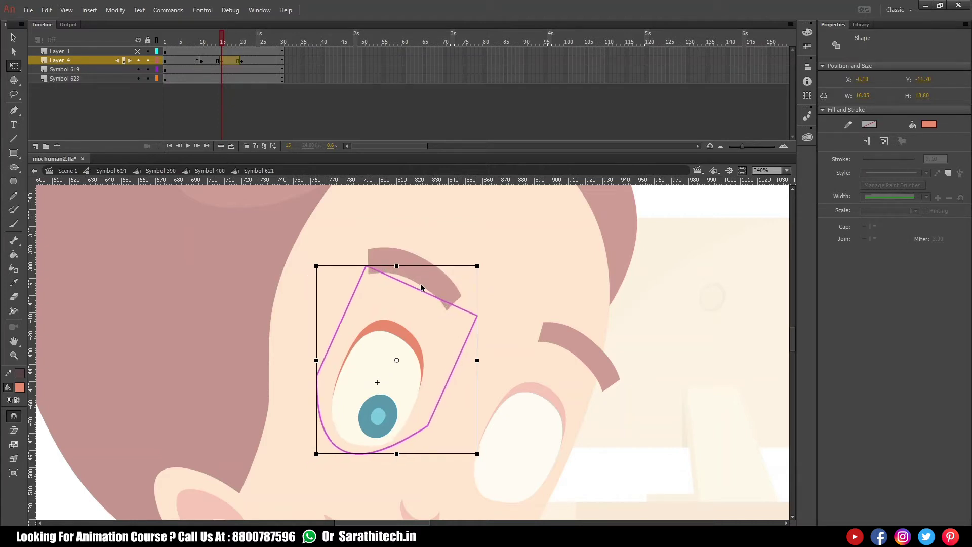
Step: Create shape tweens between the eyelid keyframes at frames 10, 15 and 20 and set their classic ease
{"action": "left_click", "coordinate": [229, 61]}
{"action": "right_click", "coordinate": [228, 61]}
{"action": "left_click", "coordinate": [273, 77]}
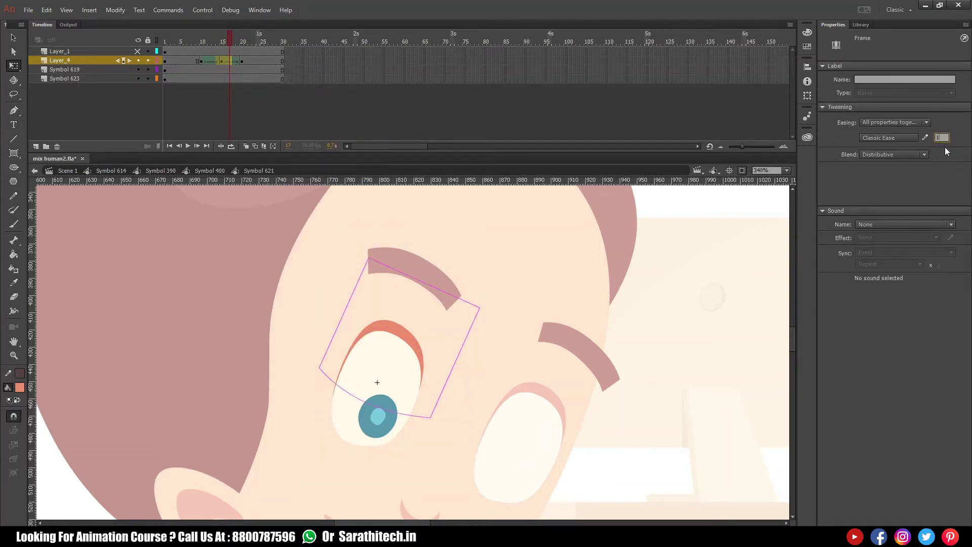
{"action": "key", "text": "Return"}
{"action": "key", "text": "Return"}
Step: Turn Layer_1 into a mask for the eyelid layer, restore both layers' normal display and play the near eye's blink
{"action": "right_click", "coordinate": [113, 52]}
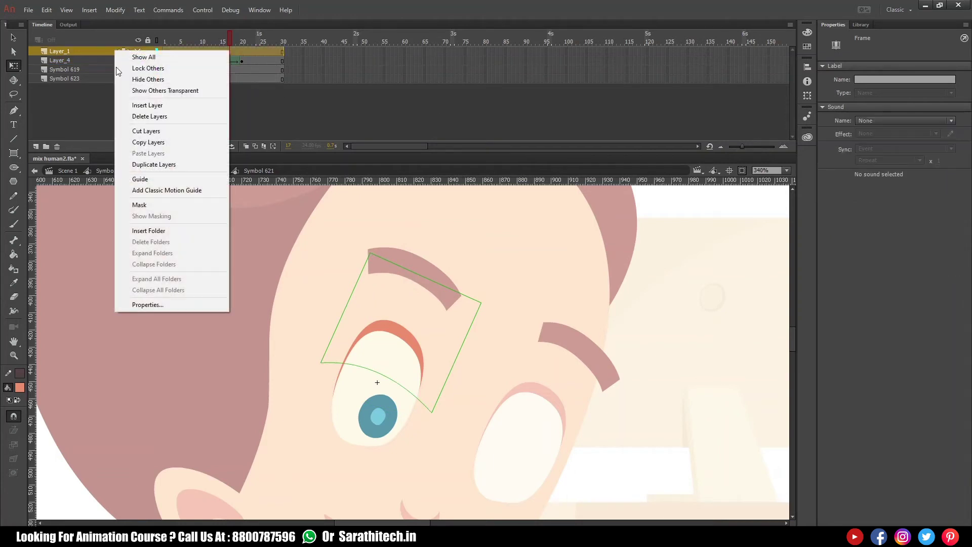
{"action": "left_click", "coordinate": [136, 202]}
{"action": "left_click", "coordinate": [157, 60]}
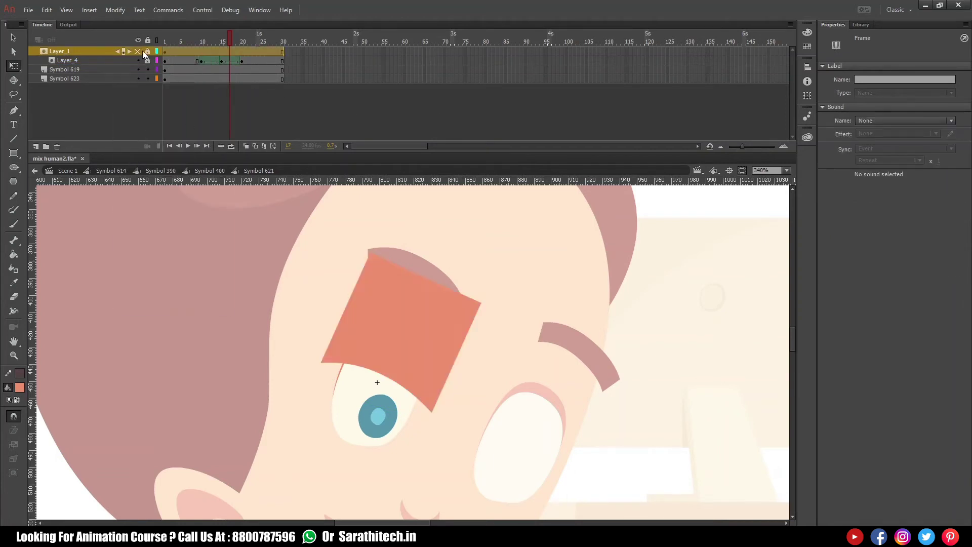
{"action": "left_click", "coordinate": [138, 52]}
{"action": "key", "text": "shift+comma"}
{"action": "key", "text": "Return"}
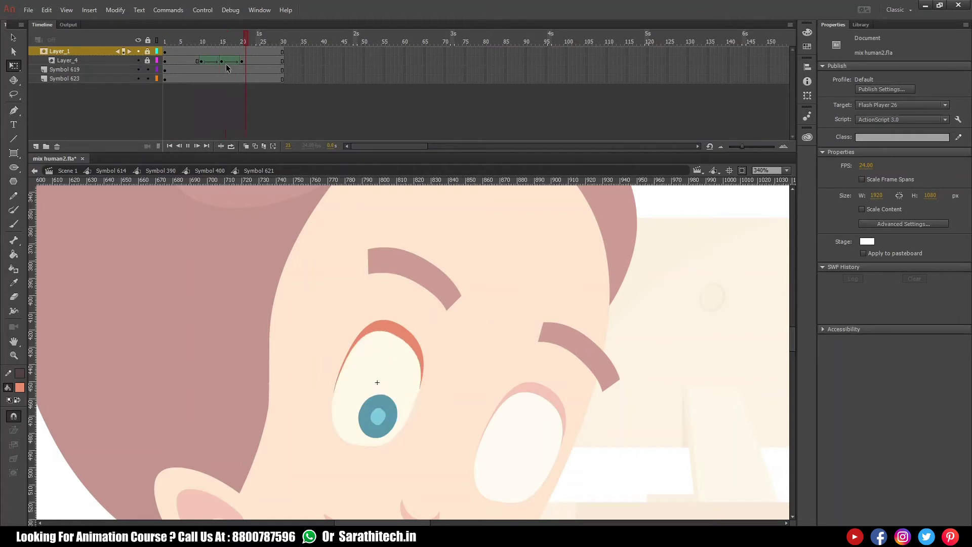
Step: Return to the symbol holding both eyes and extend all its layers to frame 30
{"action": "left_click", "coordinate": [216, 172]}
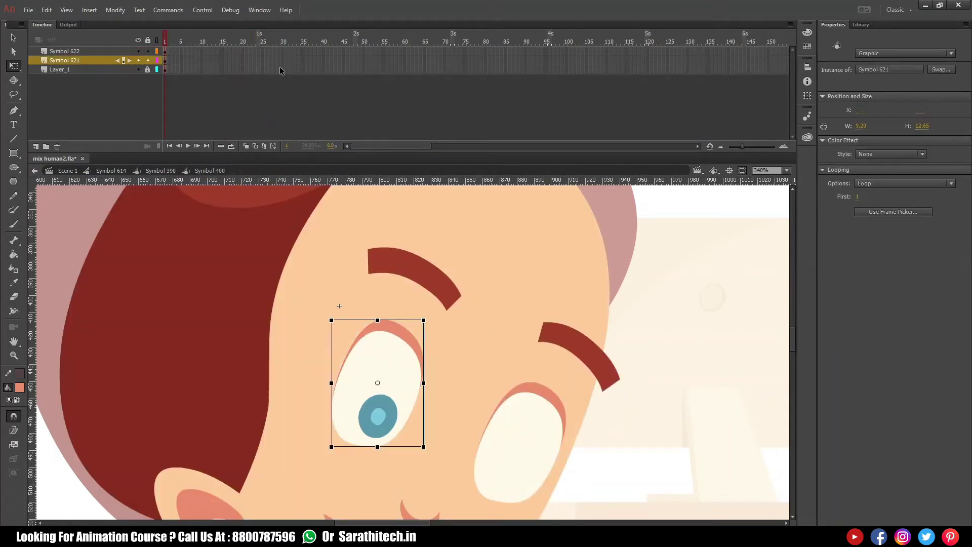
{"action": "left_click", "coordinate": [282, 51]}
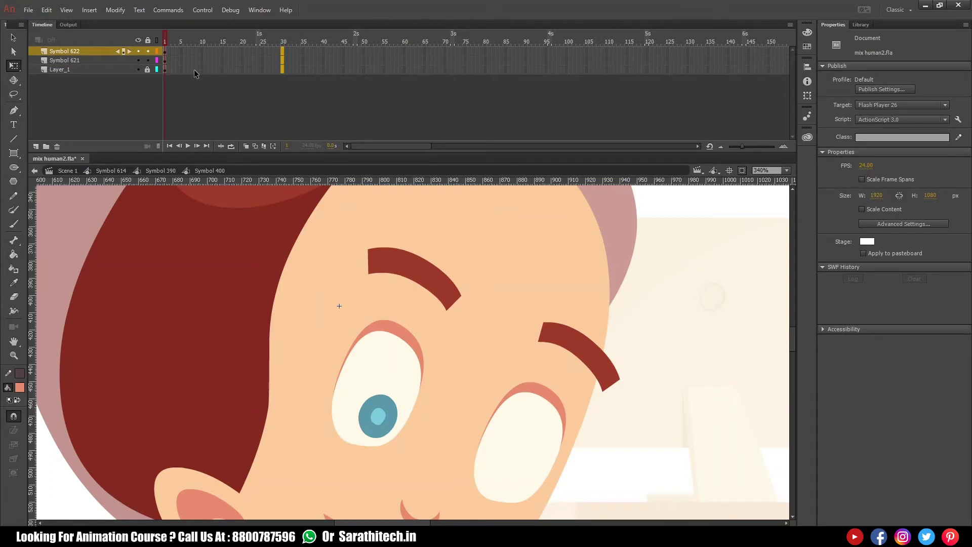
{"action": "key", "text": "F5"}
{"action": "left_click", "coordinate": [166, 42]}
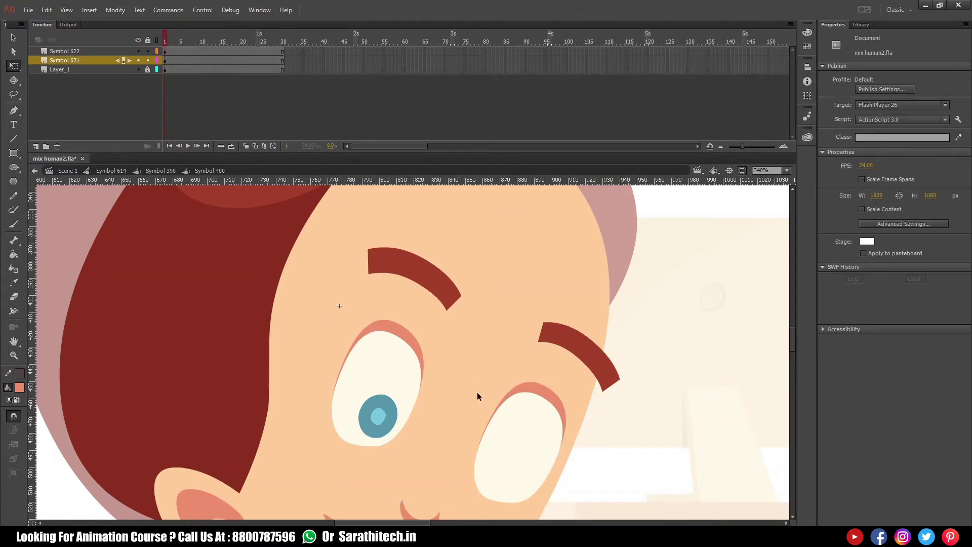
Step: Open the far eye's symbol for editing
{"action": "left_click", "coordinate": [518, 449]}
{"action": "double_click", "coordinate": [381, 379]}
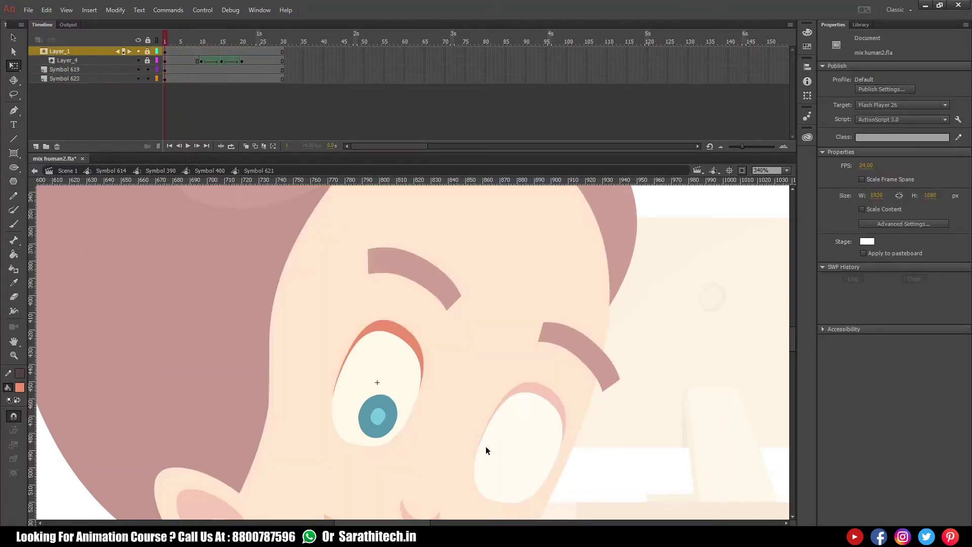
{"action": "double_click", "coordinate": [534, 441]}
{"action": "double_click", "coordinate": [540, 439]}
{"action": "left_click_drag", "start_coordinate": [397, 276], "coordinate": [347, 204]}
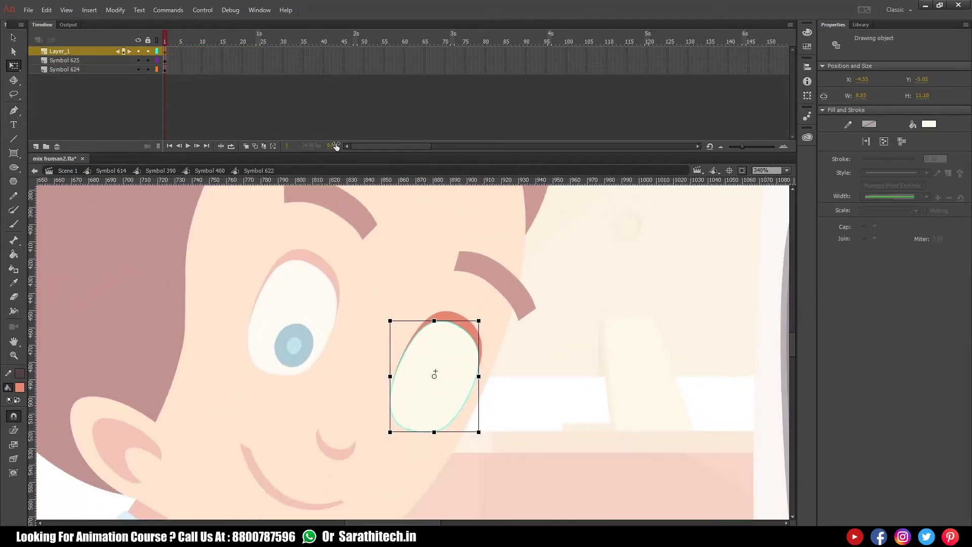
Step: Add a layer beneath the far eye's eye-white layer, hide the eye white and extend all layers to frame 30
{"action": "left_click", "coordinate": [104, 63]}
{"action": "left_click", "coordinate": [35, 146]}
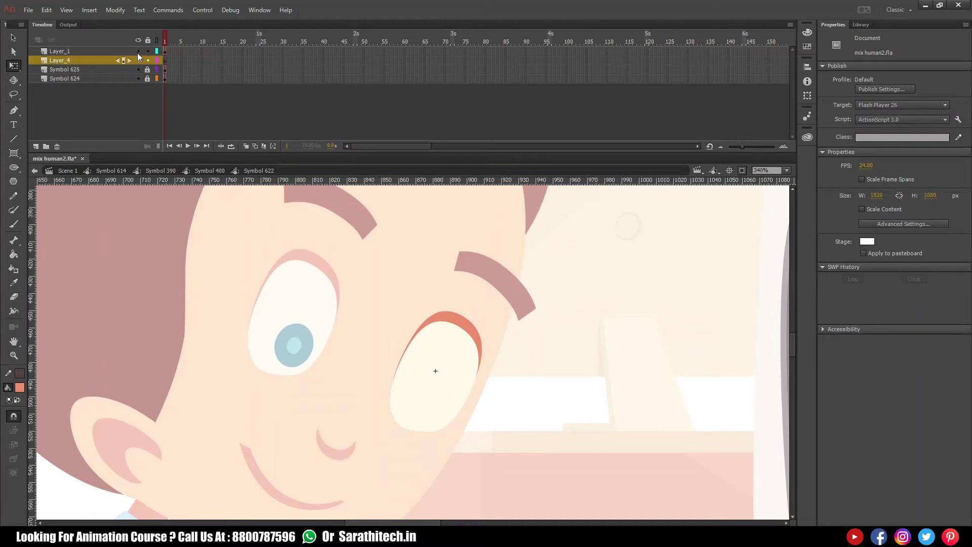
{"action": "left_click", "coordinate": [138, 51]}
{"action": "left_click_drag", "start_coordinate": [283, 70], "coordinate": [294, 91]}
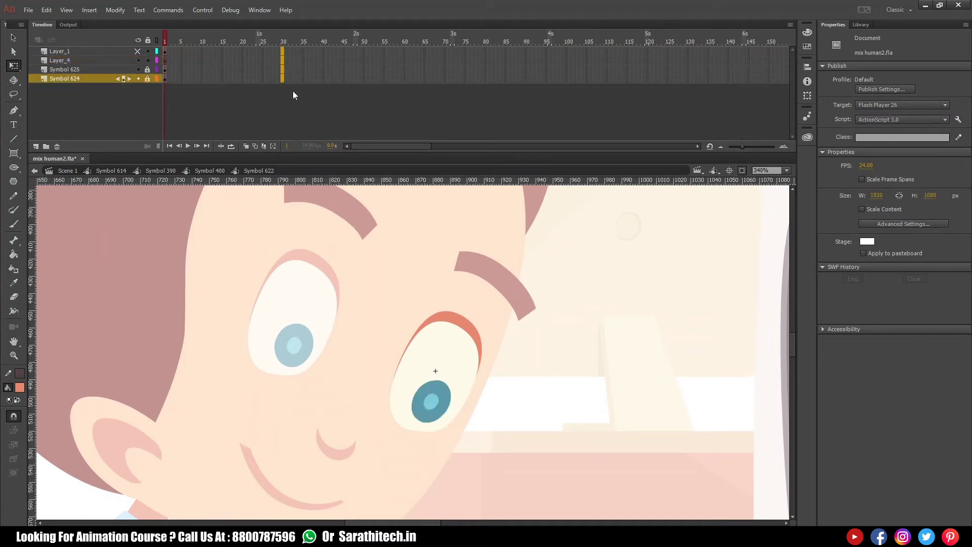
{"action": "key", "text": "F5"}
Step: Draw a salmon rectangle about 14 by 13 px on Layer_4 over the far eye's upper part, break it apart and delete its outline
{"action": "left_click", "coordinate": [205, 60]}
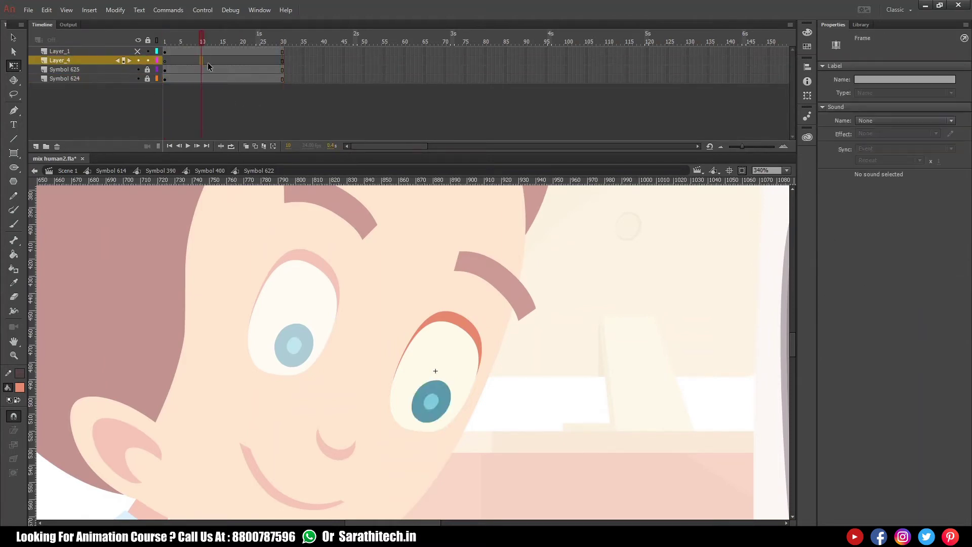
{"action": "key", "text": "r"}
{"action": "mouse_move", "coordinate": [403, 231]}
{"action": "left_mouse_down"}
{"action": "mouse_move", "coordinate": [412, 271]}
{"action": "mouse_move", "coordinate": [492, 351]}
{"action": "mouse_move", "coordinate": [539, 359]}
{"action": "mouse_move", "coordinate": [544, 370]}
{"action": "left_mouse_up"}
{"action": "key", "text": "ctrl+b"}
{"action": "left_click", "coordinate": [515, 315], "text": "shift"}
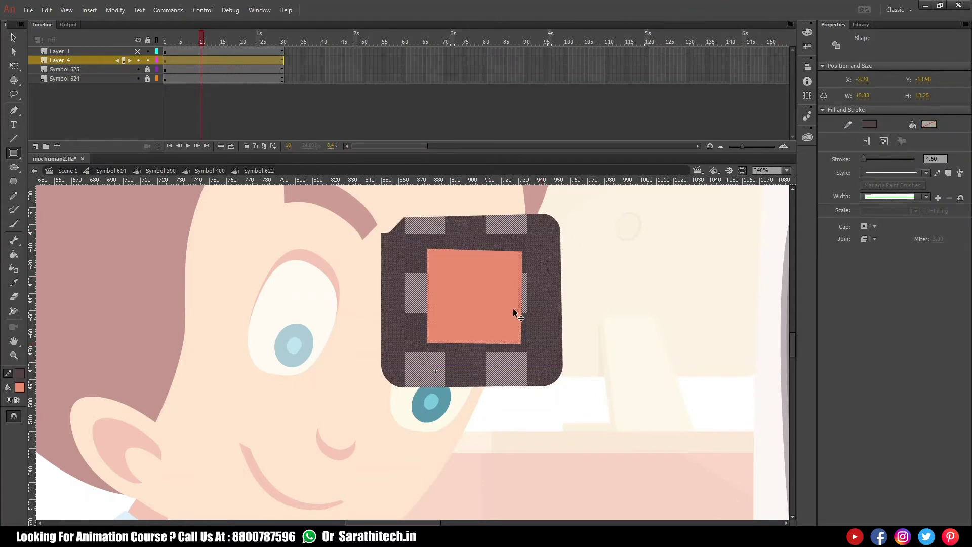
{"action": "key", "text": "Delete"}
Step: Rotate the salmon eyelid rectangle to match the far eye's tilt and curve its lower edge around the top of the eye
{"action": "left_click", "coordinate": [533, 309], "text": "ctrl"}
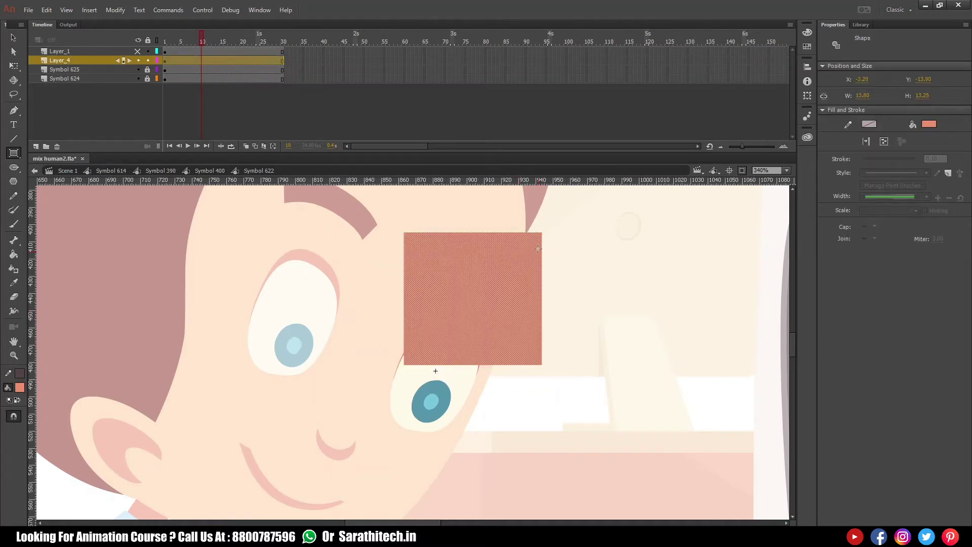
{"action": "key", "text": "q"}
{"action": "left_click_drag", "start_coordinate": [547, 232], "coordinate": [569, 278]}
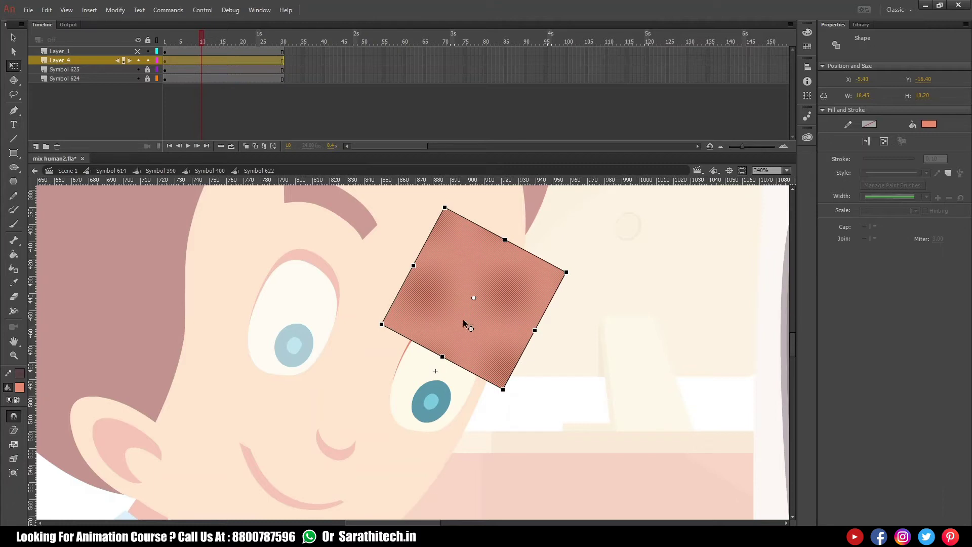
{"action": "left_click_drag", "start_coordinate": [466, 313], "coordinate": [462, 335]}
{"action": "left_click", "coordinate": [552, 278]}
{"action": "left_click_drag", "start_coordinate": [440, 377], "coordinate": [510, 325]}
{"action": "left_click", "coordinate": [503, 330]}
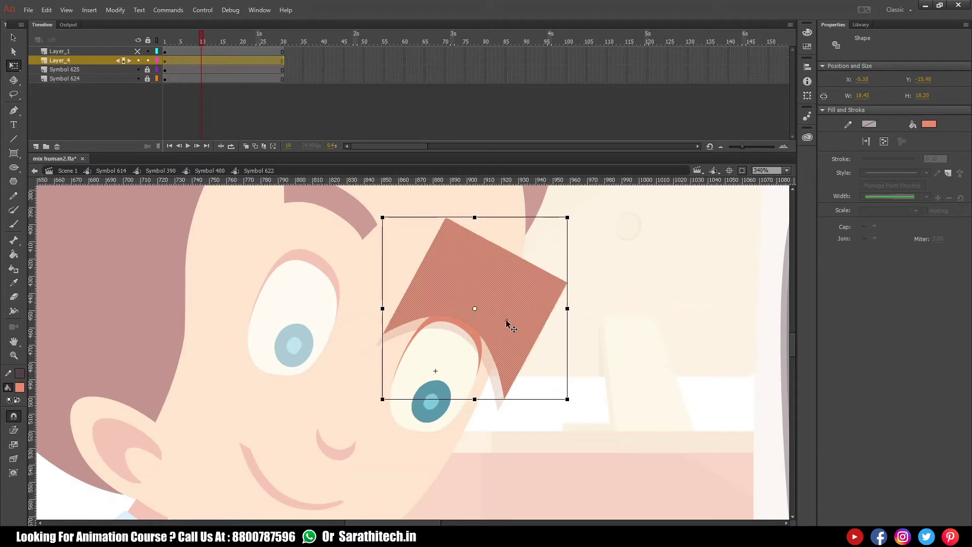
{"action": "left_click", "coordinate": [582, 306]}
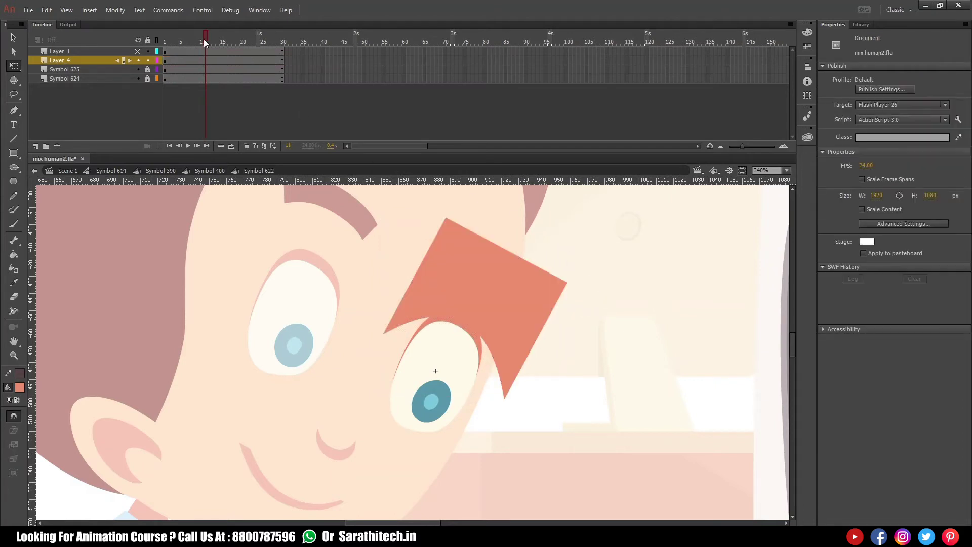
Step: Add keyframes at frames 10, 15 and 20 on Layer_4
{"action": "left_click", "coordinate": [201, 61]}
{"action": "left_click", "coordinate": [241, 59]}
{"action": "key", "text": "F6"}
{"action": "left_click", "coordinate": [222, 59]}
{"action": "key", "text": "F6"}
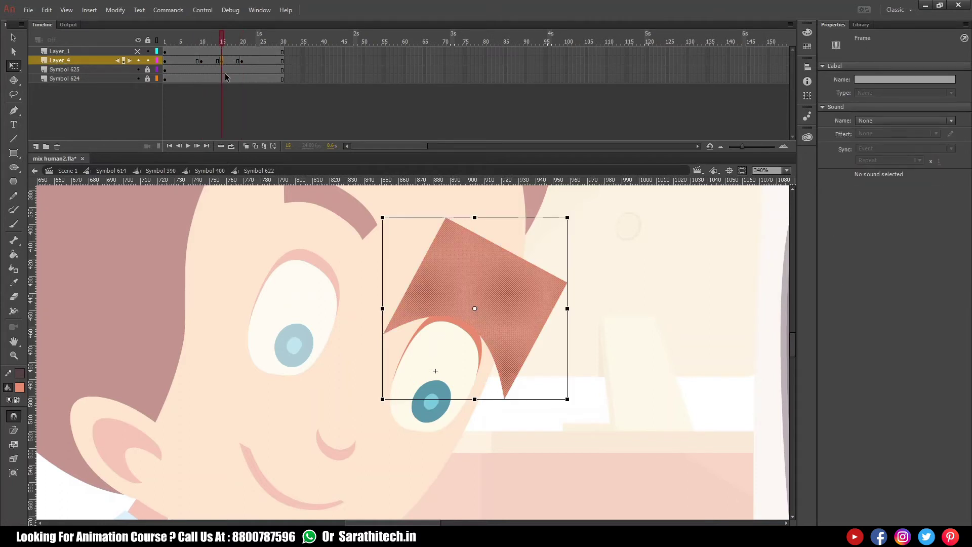
Step: Shift the eyelid shape at frame 15 slightly down and left over the far eye
{"action": "key", "text": "Down"}
{"action": "key", "text": "Down"}
{"action": "key", "text": "Left"}
{"action": "key", "text": "Left"}
{"action": "key", "text": "Left"}
{"action": "key", "text": "Left"}
{"action": "key", "text": "Left"}
{"action": "key", "text": "Left"}
{"action": "key", "text": "Left"}
{"action": "key", "text": "Down"}
{"action": "key", "text": "Down"}
{"action": "key", "text": "Down"}
{"action": "key", "text": "Down"}
{"action": "key", "text": "Down"}
{"action": "key", "text": "Down"}
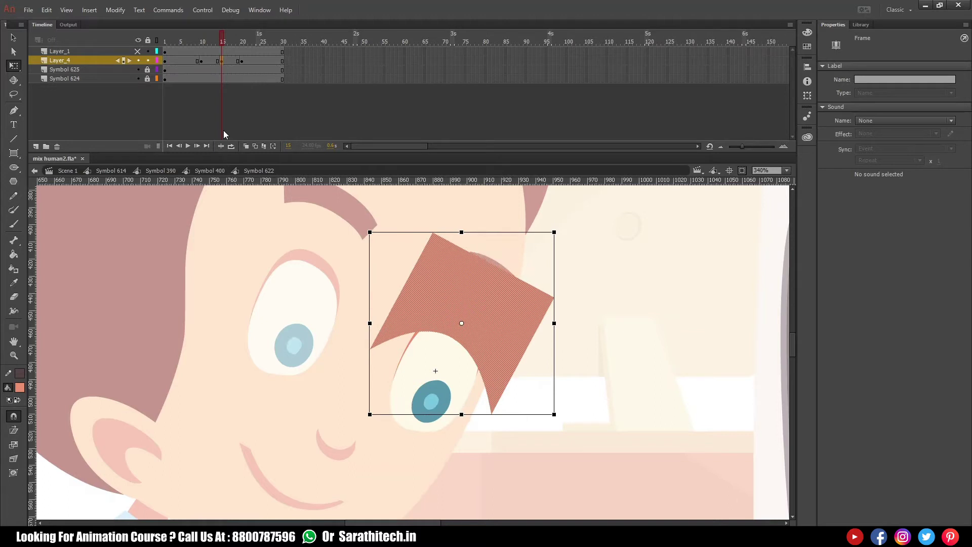
Step: Show Layer_4 as outlines and bend the frame 15 eyelid's lower edge down past the bottom of the far eye
{"action": "left_click", "coordinate": [157, 60]}
{"action": "left_click", "coordinate": [251, 387]}
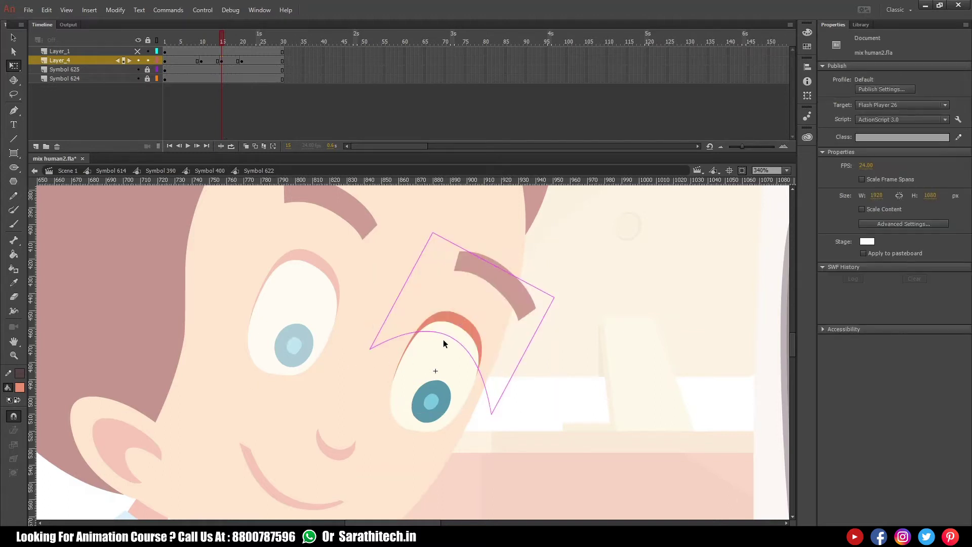
{"action": "left_click_drag", "start_coordinate": [425, 384], "coordinate": [400, 434]}
Step: Create shape tweens between the eyelid keyframes on Layer_4 and set their classic ease to 100
{"action": "right_click", "coordinate": [220, 59]}
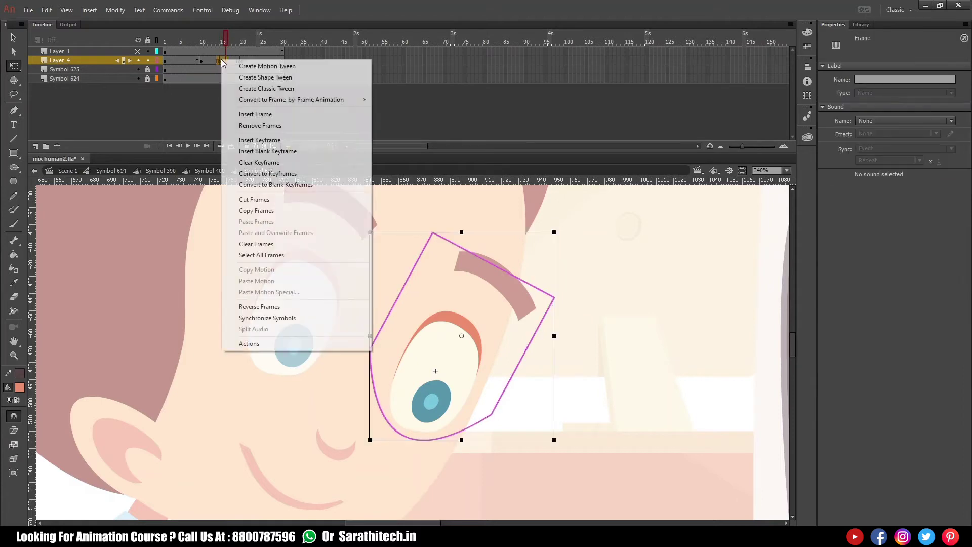
{"action": "left_click", "coordinate": [283, 77]}
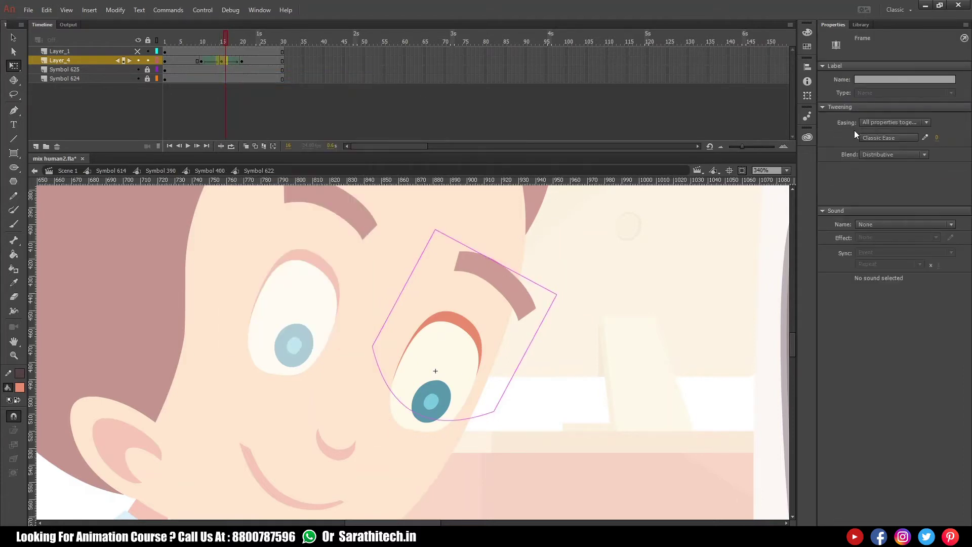
{"action": "left_click", "coordinate": [938, 138]}
{"action": "key", "text": "Return"}
Step: Make Layer_1 a mask over the eyelid layer and return to the symbol holding both eyes
{"action": "right_click", "coordinate": [82, 50]}
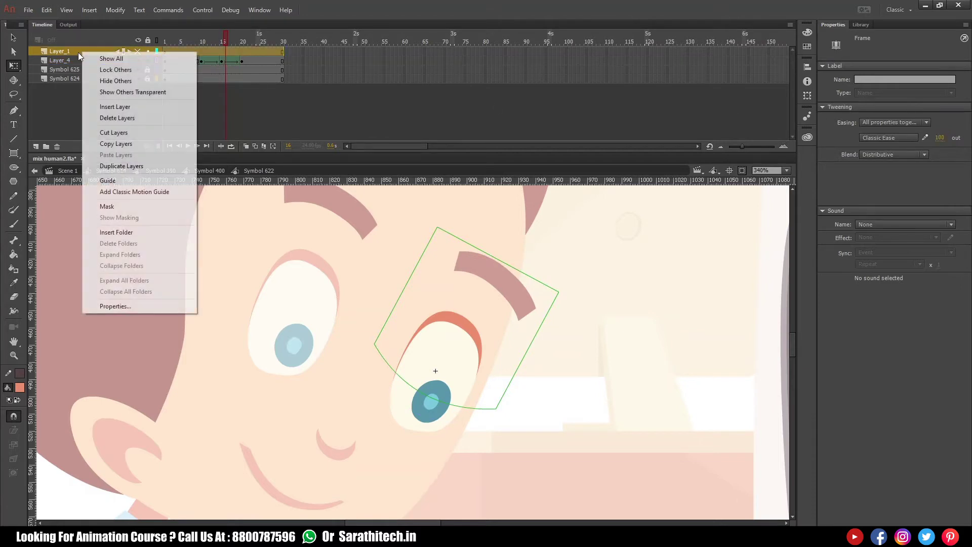
{"action": "left_click", "coordinate": [123, 207]}
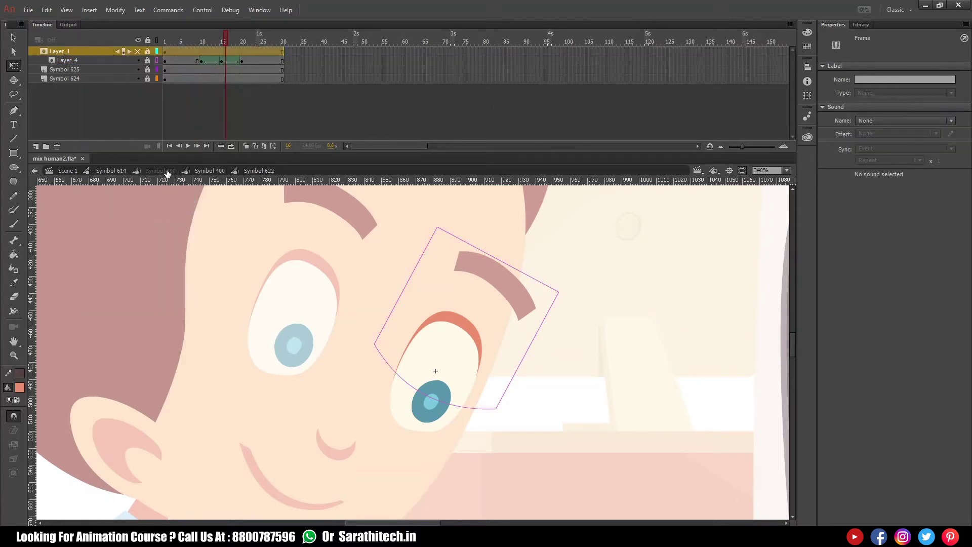
{"action": "left_click", "coordinate": [208, 171]}
{"action": "left_click", "coordinate": [368, 370], "text": "ctrl+shift"}
{"action": "left_click", "coordinate": [368, 371], "text": "ctrl+shift"}
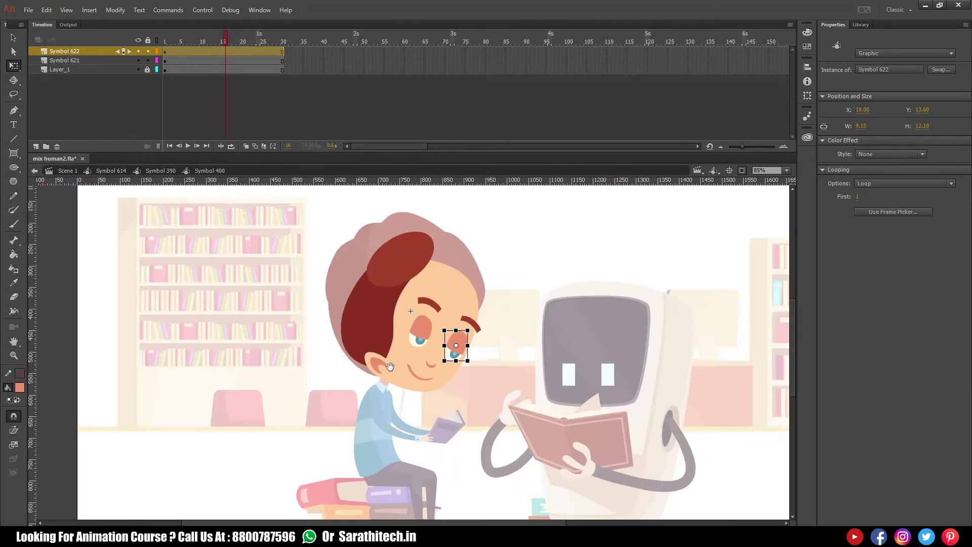
{"action": "left_click_drag", "start_coordinate": [391, 363], "coordinate": [385, 379]}
{"action": "left_click_drag", "start_coordinate": [328, 266], "coordinate": [548, 440]}
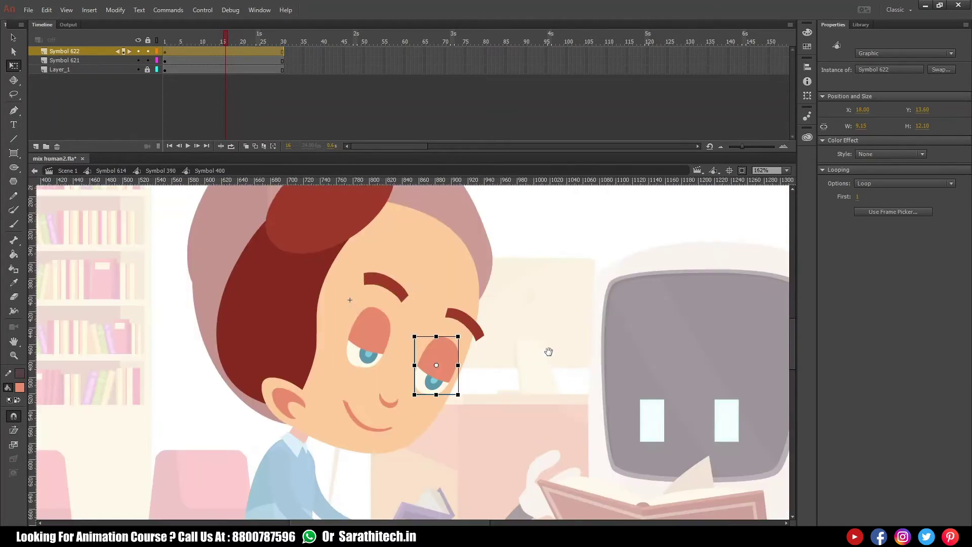
Step: Return to the boy's symbol and play its animation
{"action": "left_click", "coordinate": [172, 171]}
{"action": "left_click", "coordinate": [184, 36]}
{"action": "key", "text": "Return"}
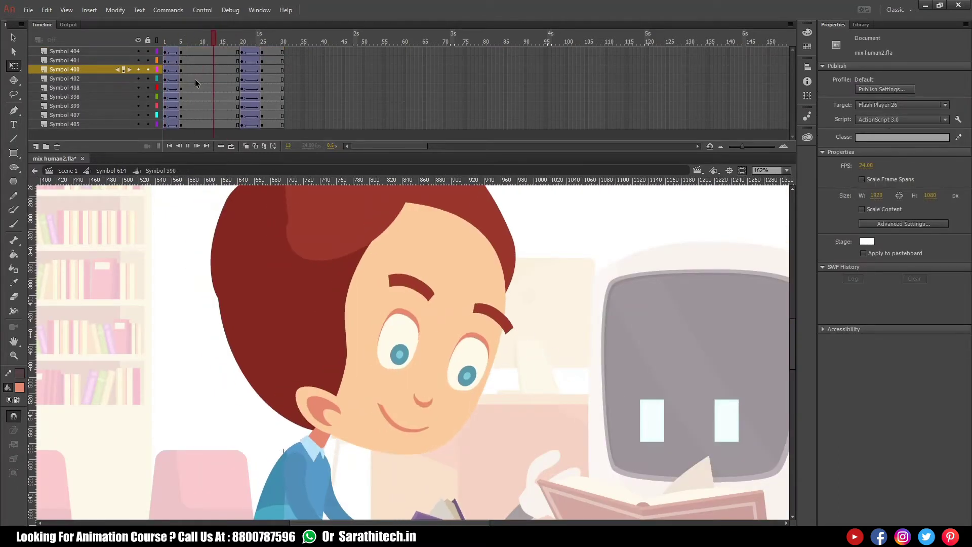
Step: Synchronize the symbols across the frames of all the boy's layers and play the animation again
{"action": "left_click_drag", "start_coordinate": [274, 53], "coordinate": [165, 125]}
{"action": "right_click", "coordinate": [204, 99]}
{"action": "left_click", "coordinate": [268, 358]}
{"action": "key", "text": "Return"}
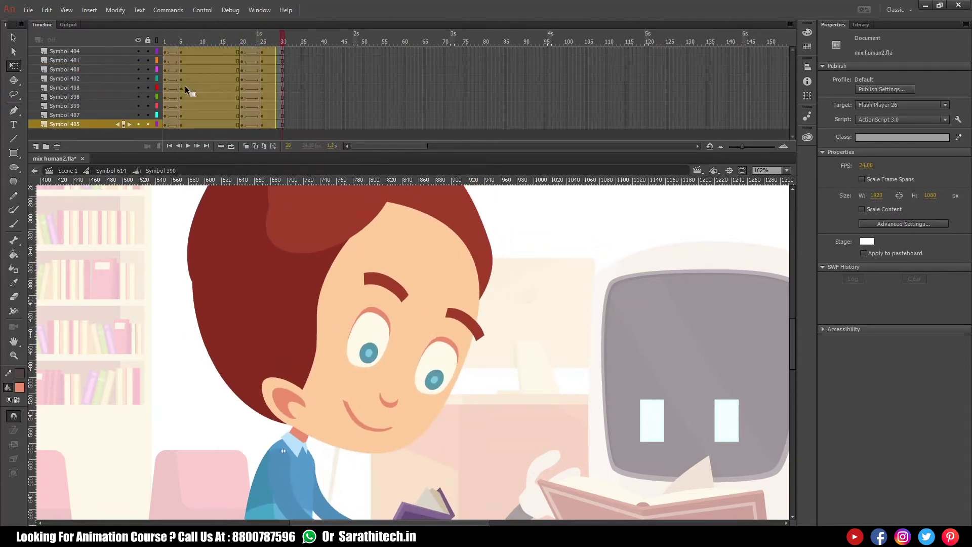
{"action": "key", "text": "Return"}
Step: Return to Symbol 614 and remove all frames after frame 30 from its layers
{"action": "left_click", "coordinate": [111, 171]}
{"action": "left_click", "coordinate": [380, 365], "text": "ctrl+shift"}
{"action": "left_click_drag", "start_coordinate": [257, 256], "coordinate": [560, 453]}
{"action": "left_click", "coordinate": [297, 95]}
{"action": "left_click_drag", "start_coordinate": [287, 50], "coordinate": [440, 83]}
{"action": "key", "text": "shift+F5"}
Step: Play and scrub the whole scene from the first frame to check the boy's and robot's motion
{"action": "left_click_drag", "start_coordinate": [191, 37], "coordinate": [148, 54]}
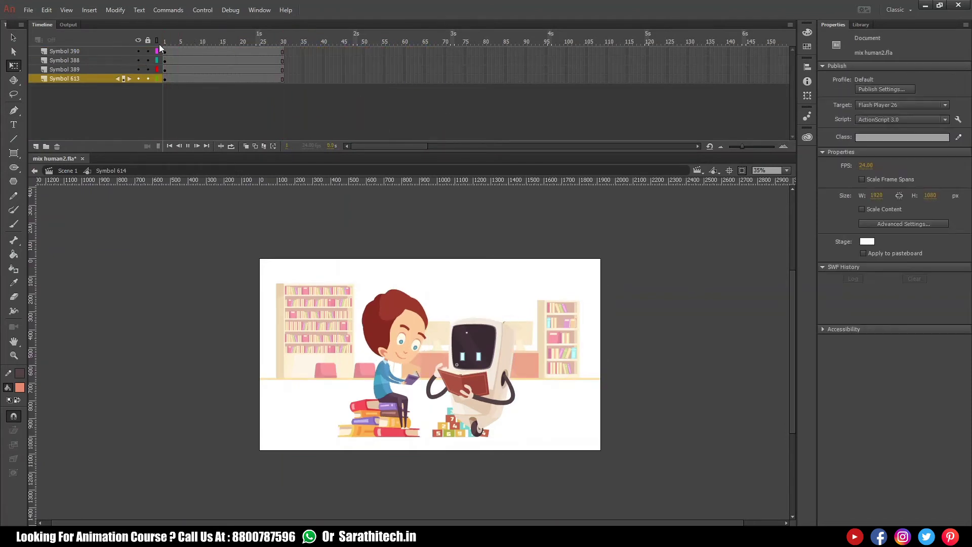
{"action": "key", "text": "Return"}
{"action": "left_click_drag", "start_coordinate": [262, 260], "coordinate": [610, 465]}
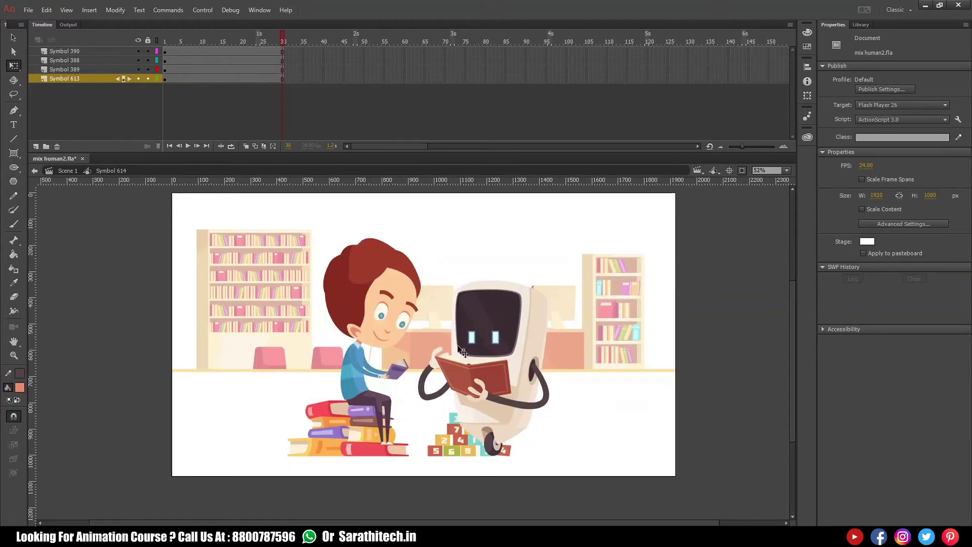
{"action": "key", "text": "Return"}
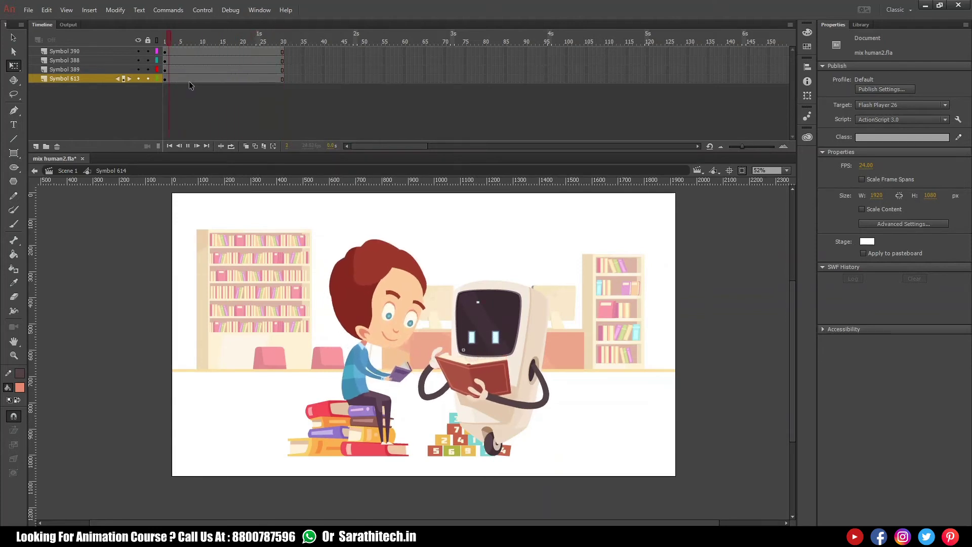
{"action": "left_click_drag", "start_coordinate": [189, 44], "coordinate": [160, 60]}
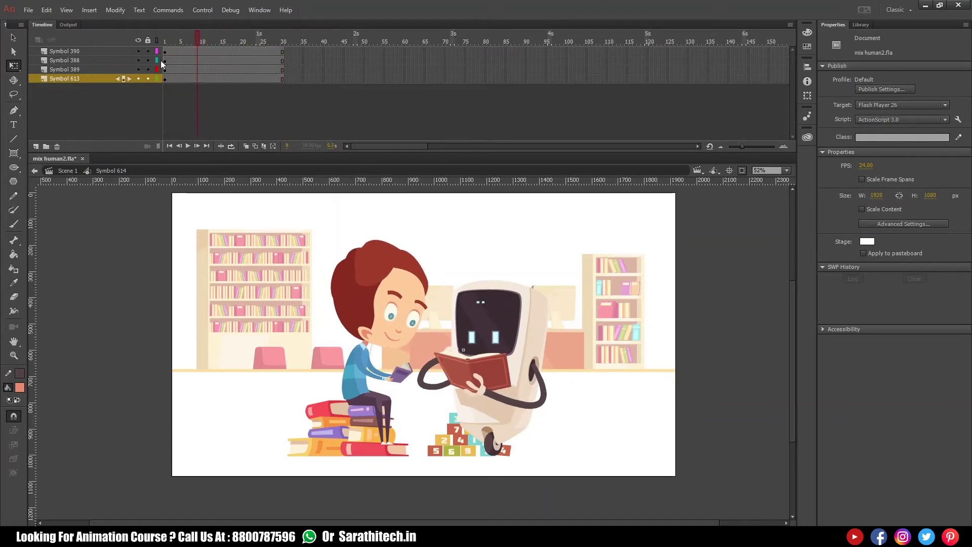
Step: In the robot's symbol, shift the tweened keyframes to begin at frame 14 and trim all layers to frame 30
{"action": "double_click", "coordinate": [462, 373]}
{"action": "scroll", "coordinate": [570, 412], "scroll_direction": "up", "scroll_amount": 1}
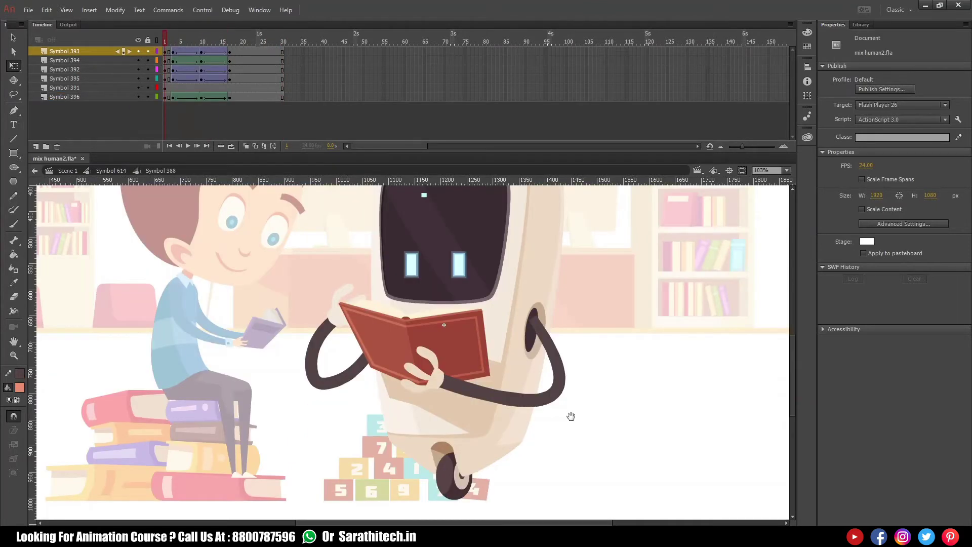
{"action": "left_click_drag", "start_coordinate": [232, 40], "coordinate": [244, 45]}
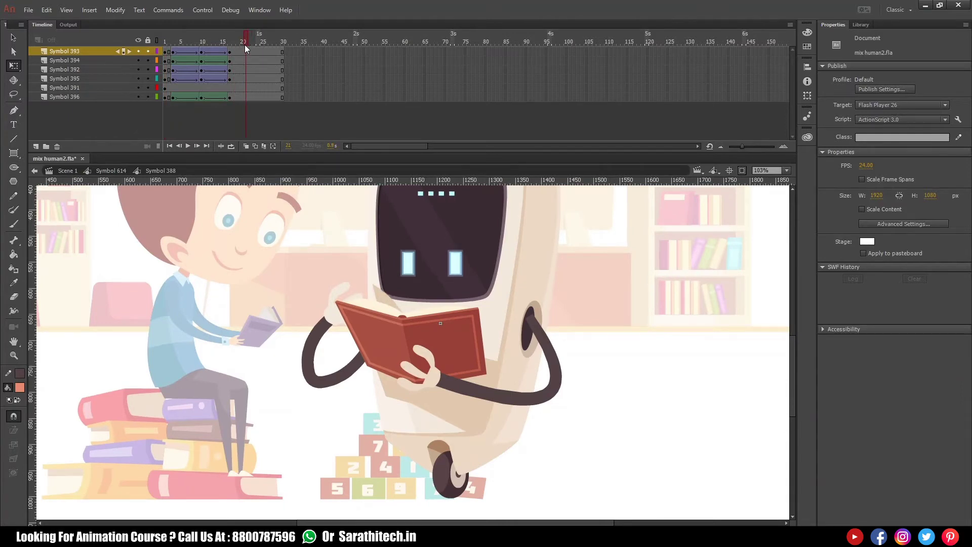
{"action": "left_click_drag", "start_coordinate": [229, 51], "coordinate": [218, 97]}
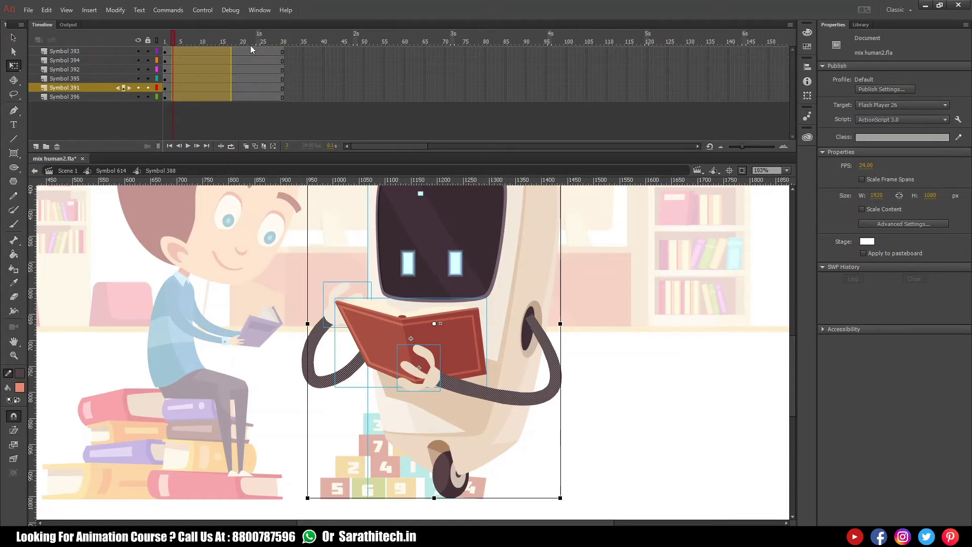
{"action": "left_click", "coordinate": [210, 40]}
{"action": "key", "text": "F5"}
{"action": "left_click", "coordinate": [296, 39]}
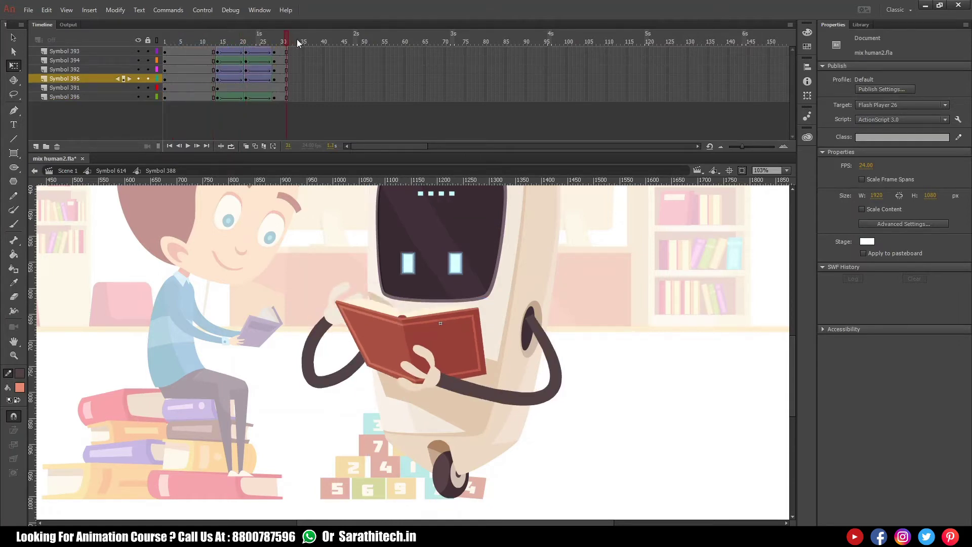
{"action": "key", "text": "shift+F5"}
Step: Synchronize the symbols across the robot's layers and clear the extra frame 14 keyframe on the Symbol 391 layer
{"action": "left_click_drag", "start_coordinate": [278, 52], "coordinate": [165, 96]}
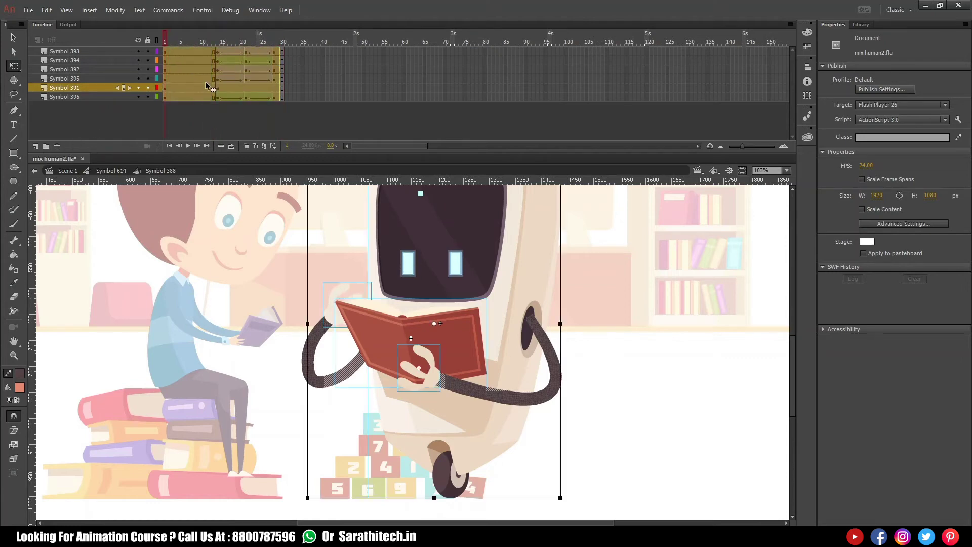
{"action": "right_click", "coordinate": [206, 84]}
{"action": "left_click", "coordinate": [252, 340]}
{"action": "left_click", "coordinate": [226, 88]}
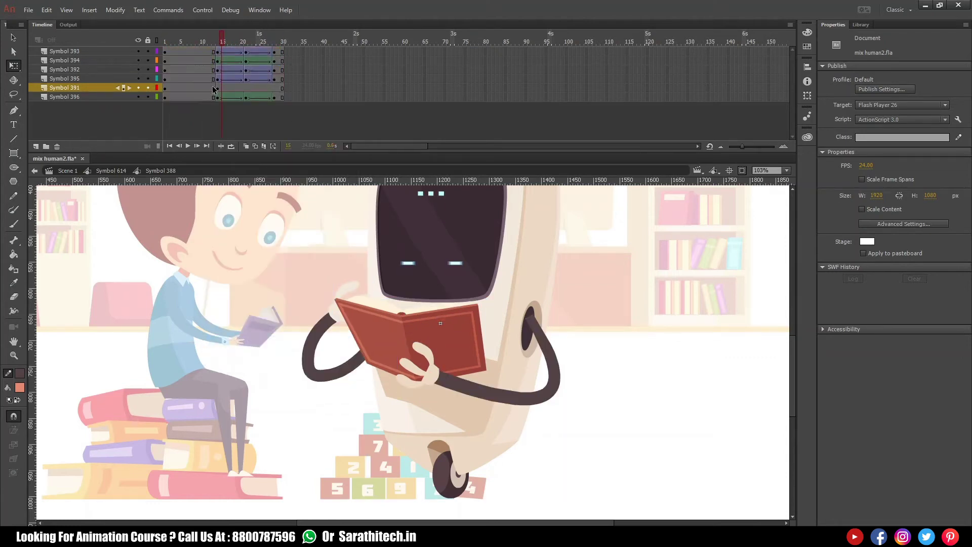
{"action": "left_click", "coordinate": [231, 89]}
Step: Play and scrub the robot's animation to check its retimed motion
{"action": "key", "text": "Return"}
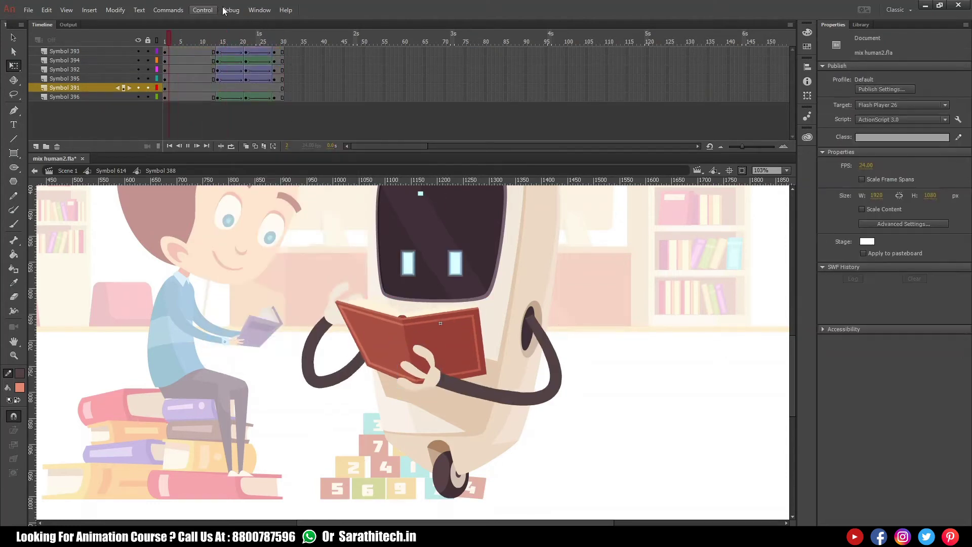
{"action": "key", "text": "Return"}
{"action": "left_click_drag", "start_coordinate": [245, 40], "coordinate": [239, 40]}
{"action": "key", "text": "Return"}
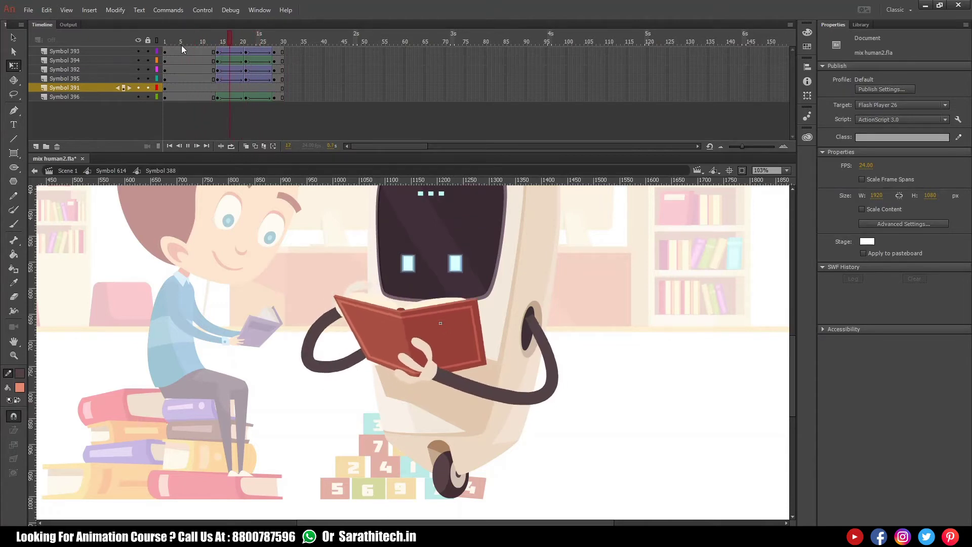
Step: Return to Symbol 614, show the full stage and play the animation of both characters
{"action": "left_click", "coordinate": [130, 170]}
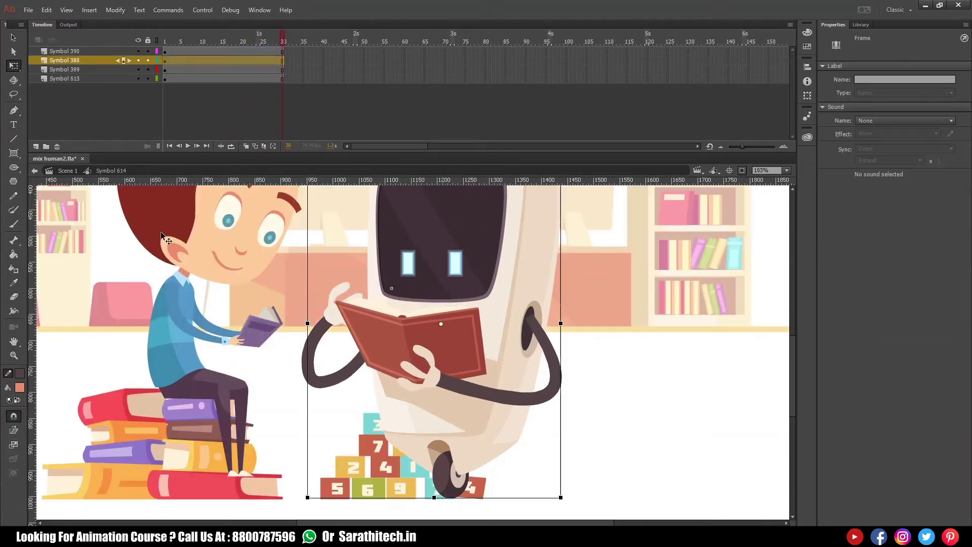
{"action": "key", "text": "ctrl+minus"}
{"action": "key", "text": "ctrl+minus"}
{"action": "left_click_drag", "start_coordinate": [558, 451], "coordinate": [231, 260]}
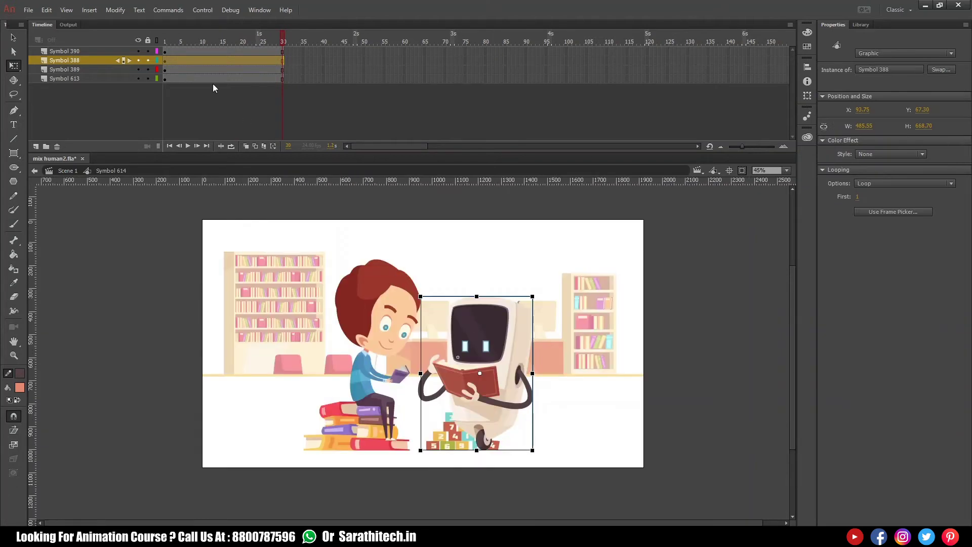
{"action": "key", "text": "Return"}
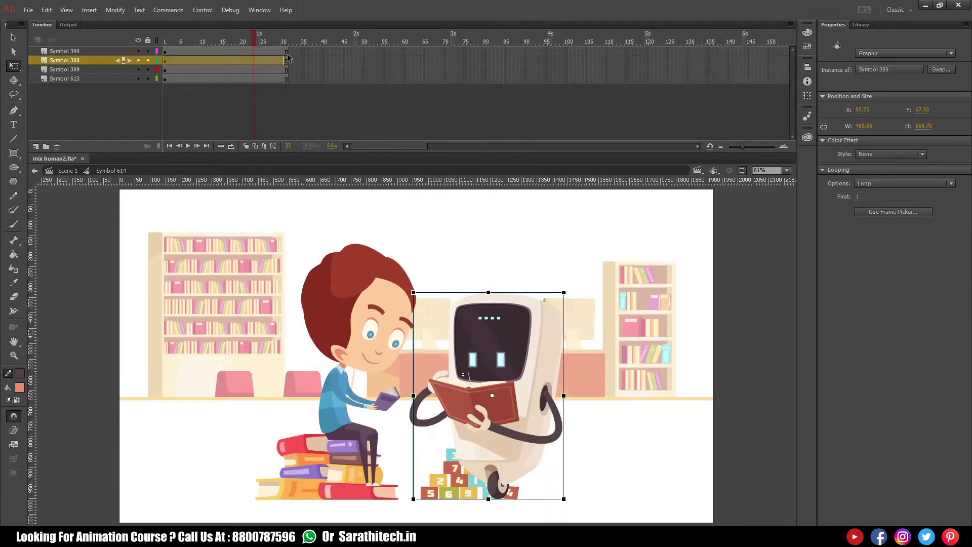
Step: Remove the extra frame after frame 30 from all layers and go back to frame 1
{"action": "left_click_drag", "start_coordinate": [286, 54], "coordinate": [287, 102]}
{"action": "key", "text": "shift+F5"}
{"action": "left_click", "coordinate": [165, 40]}
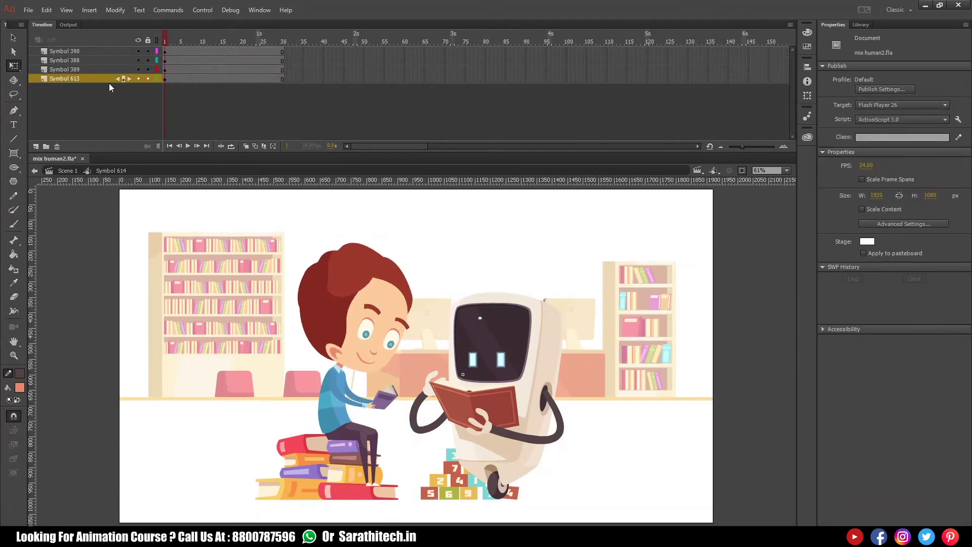
Step: Reopen the robot's symbol for editing
{"action": "scroll", "coordinate": [379, 422], "scroll_direction": "up", "scroll_amount": 4}
{"action": "left_click", "coordinate": [476, 362]}
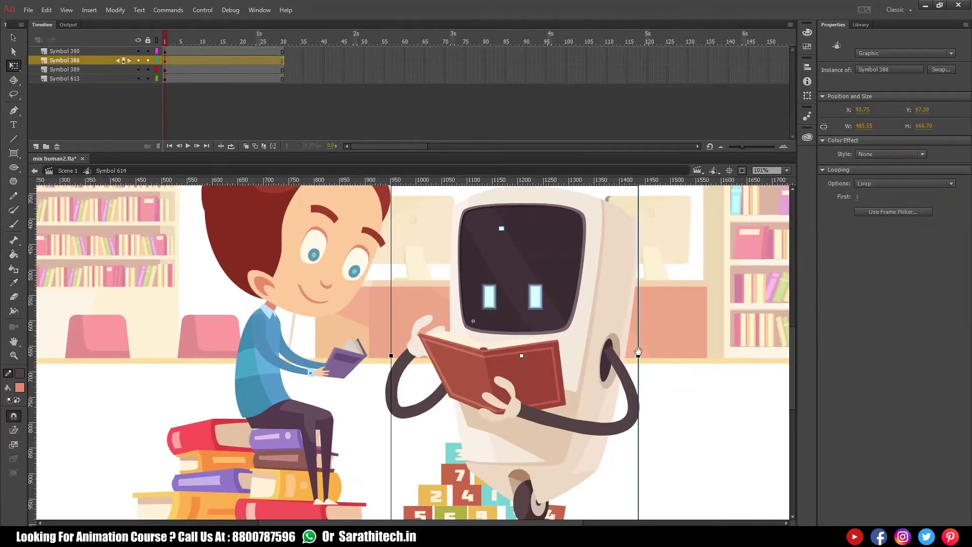
{"action": "scroll", "coordinate": [446, 349], "scroll_direction": "right", "scroll_amount": 3}
{"action": "double_click", "coordinate": [388, 339]}
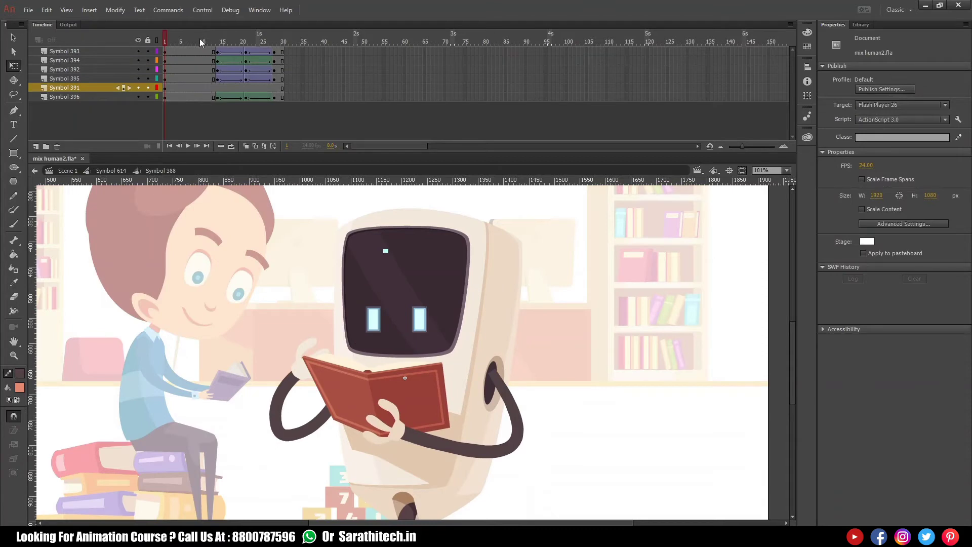
Step: Inside Symbol 395, rotate the robot's raised hand and shift it down so it grips behind the red book, and return to Symbol 388
{"action": "double_click", "coordinate": [307, 348]}
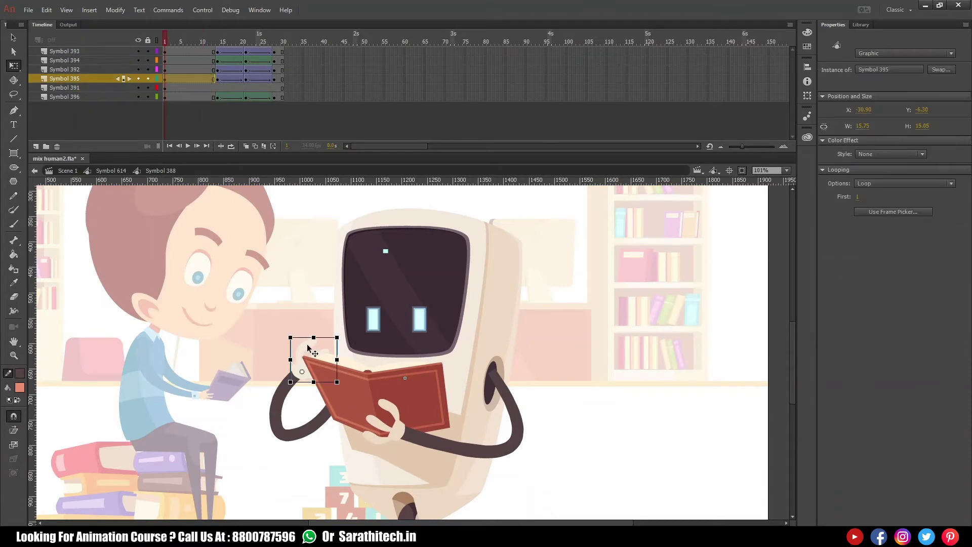
{"action": "left_click_drag", "start_coordinate": [152, 307], "coordinate": [476, 425]}
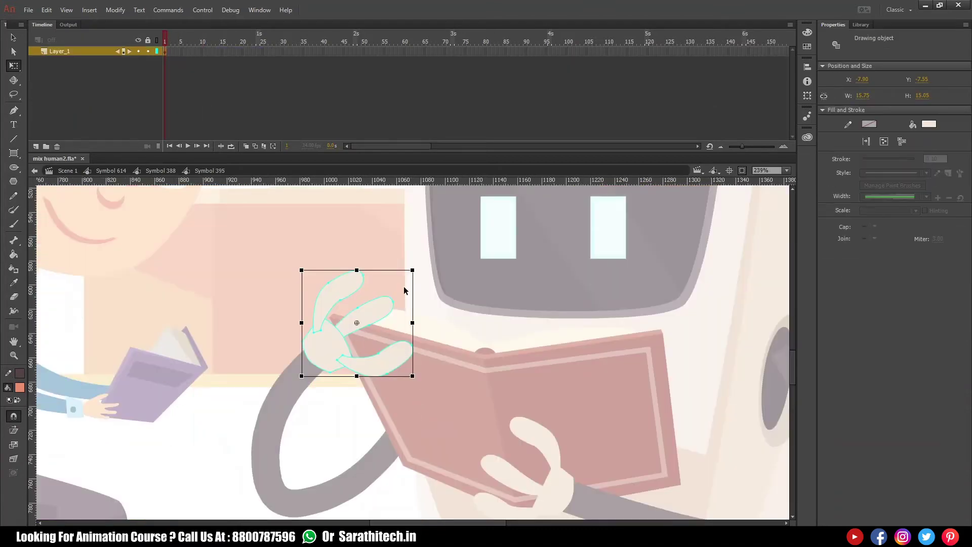
{"action": "left_click_drag", "start_coordinate": [429, 304], "coordinate": [433, 329]}
{"action": "left_click_drag", "start_coordinate": [360, 327], "coordinate": [347, 365]}
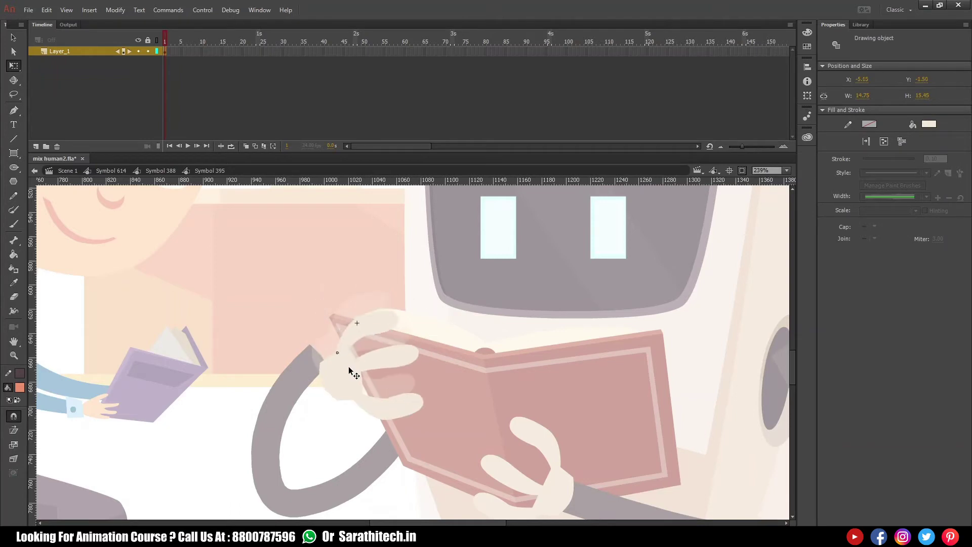
{"action": "left_click", "coordinate": [161, 170]}
Step: Reshape the robot's bent arm at frame 1 so its free end meets the repositioned hand
{"action": "left_click", "coordinate": [319, 335]}
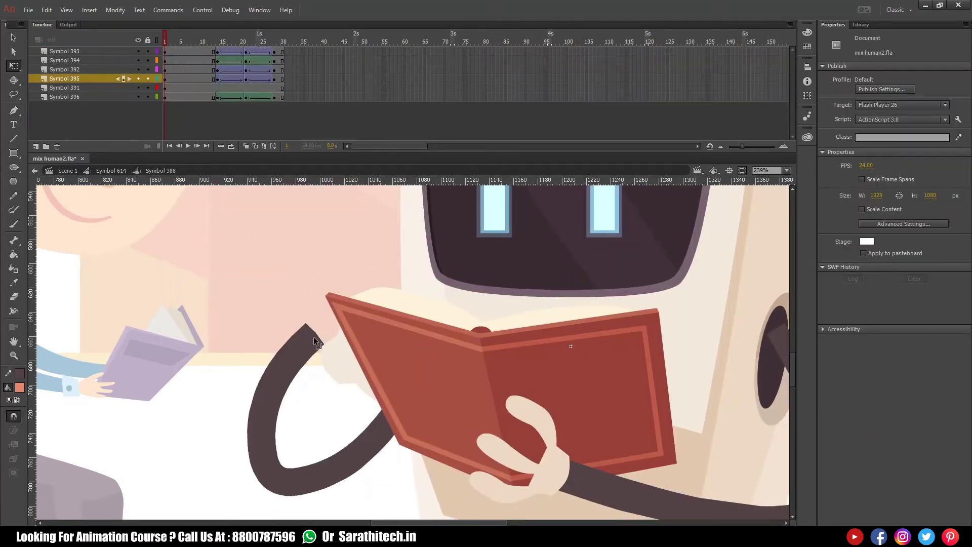
{"action": "left_click_drag", "start_coordinate": [286, 374], "coordinate": [298, 388]}
{"action": "left_click_drag", "start_coordinate": [218, 44], "coordinate": [245, 49]}
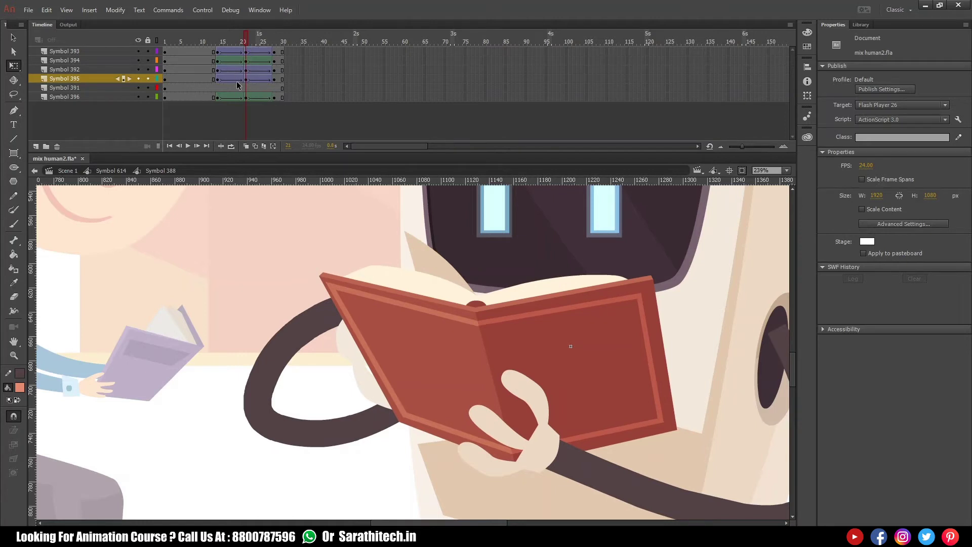
Step: Clear the outdated arm keyframe at frame 14 on the Symbol 396 layer
{"action": "left_click", "coordinate": [217, 44]}
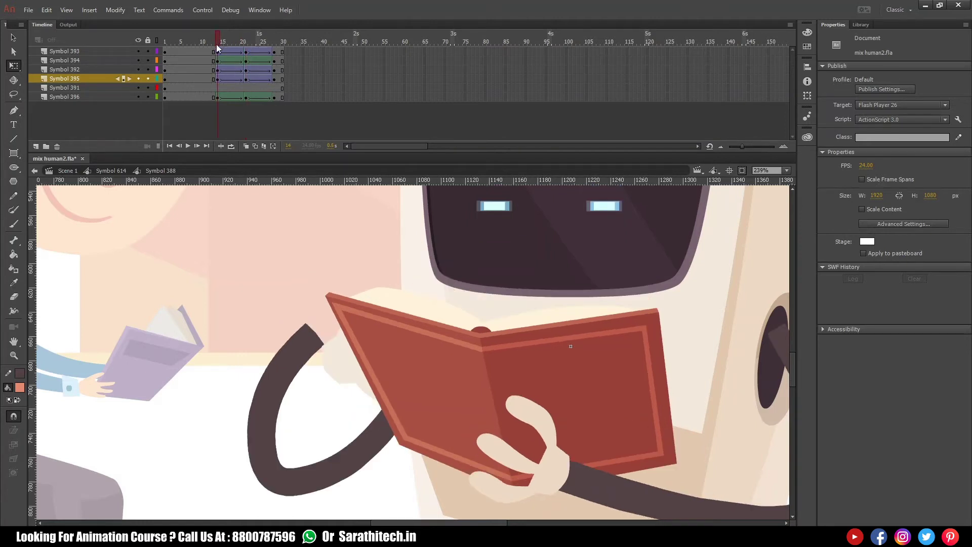
{"action": "left_click_drag", "start_coordinate": [213, 45], "coordinate": [218, 46]}
{"action": "left_click", "coordinate": [295, 352]}
{"action": "left_click", "coordinate": [232, 97]}
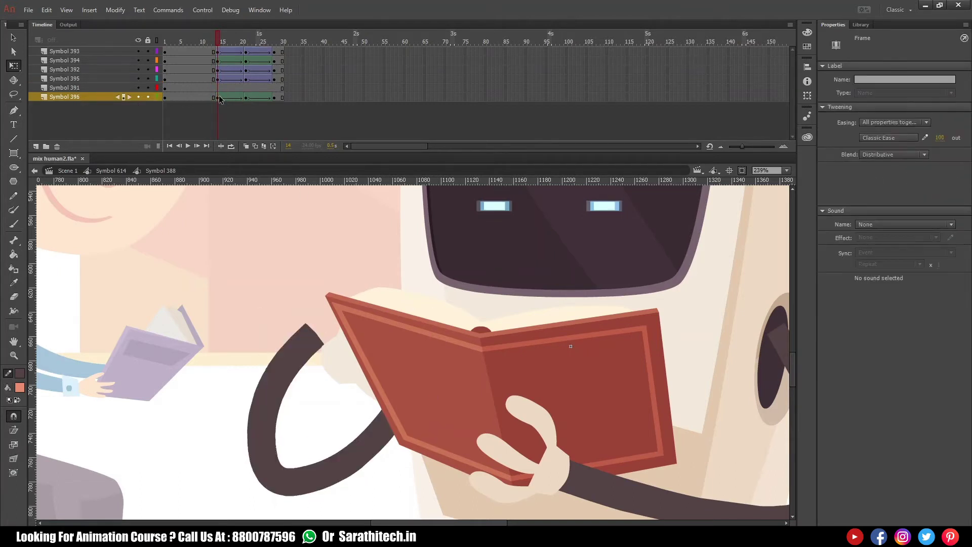
{"action": "key", "text": "shift+F6"}
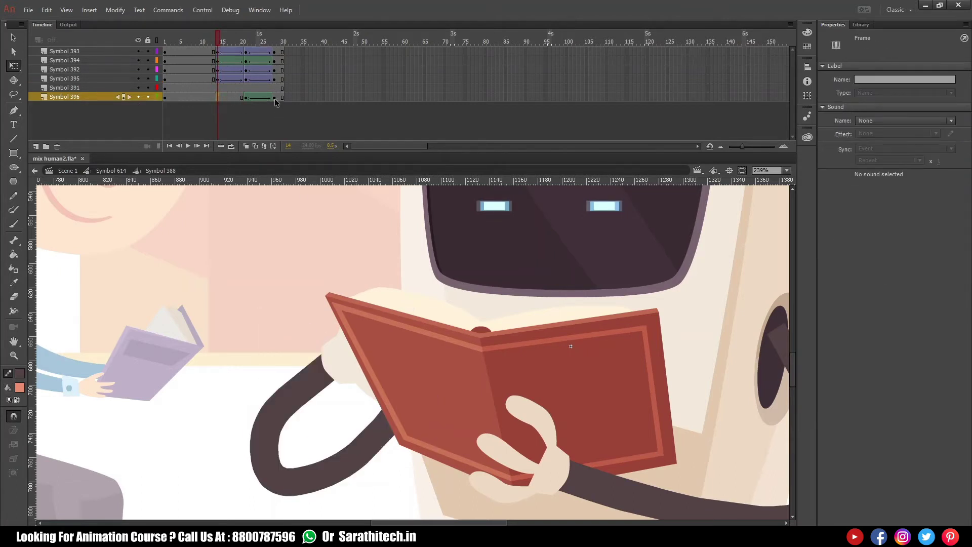
Step: Update the Symbol 396 keyframe at frame 28 with the reshaped arm from frame 1
{"action": "left_click", "coordinate": [274, 99]}
{"action": "left_click", "coordinate": [223, 99]}
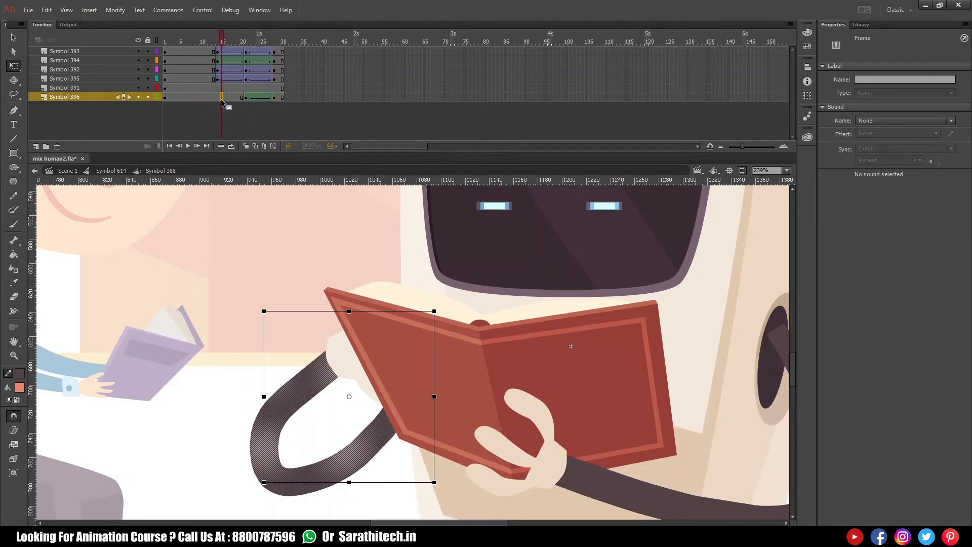
{"action": "left_click", "coordinate": [273, 97]}
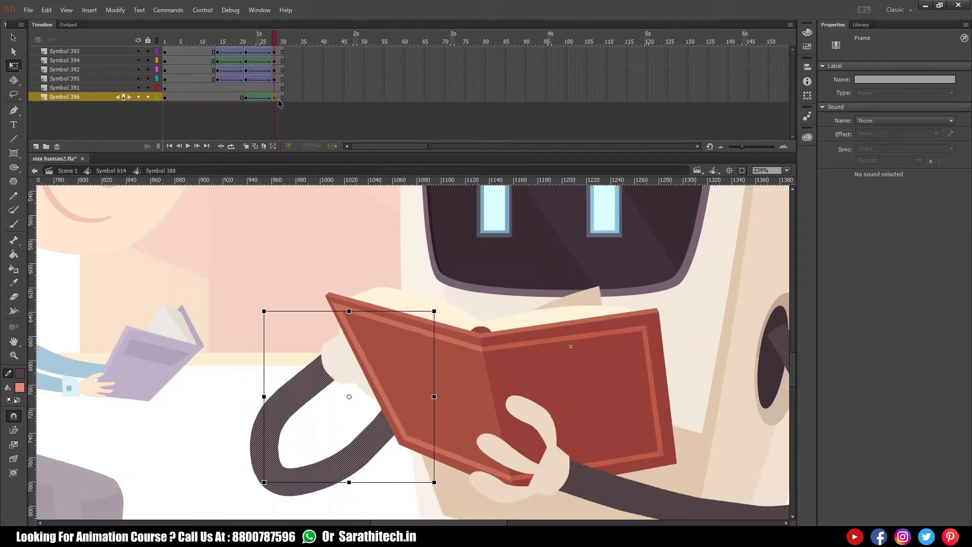
{"action": "left_click", "coordinate": [245, 98]}
{"action": "left_click", "coordinate": [262, 108]}
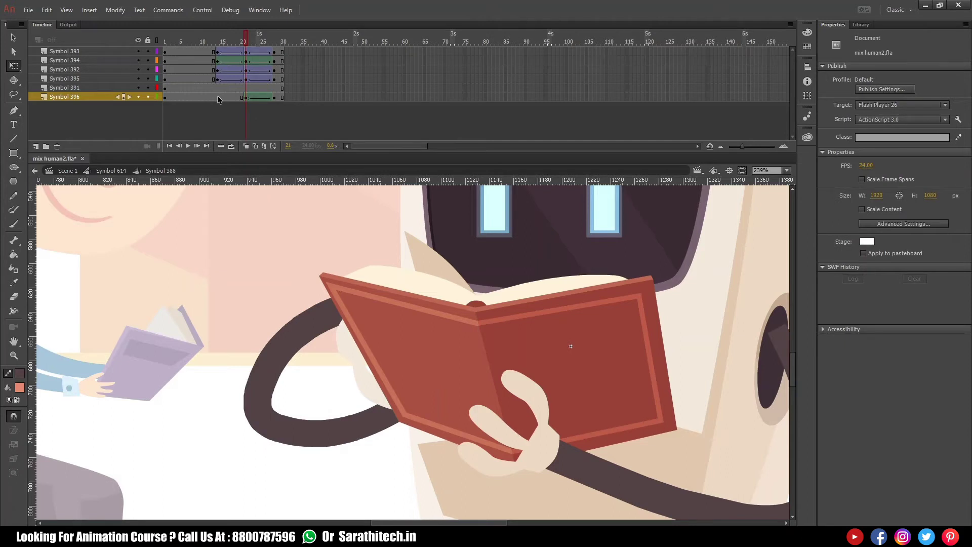
Step: Restore the Symbol 396 keyframe at frame 14 and create a shape tween up to frame 21
{"action": "left_click", "coordinate": [223, 97]}
{"action": "right_click", "coordinate": [227, 98]}
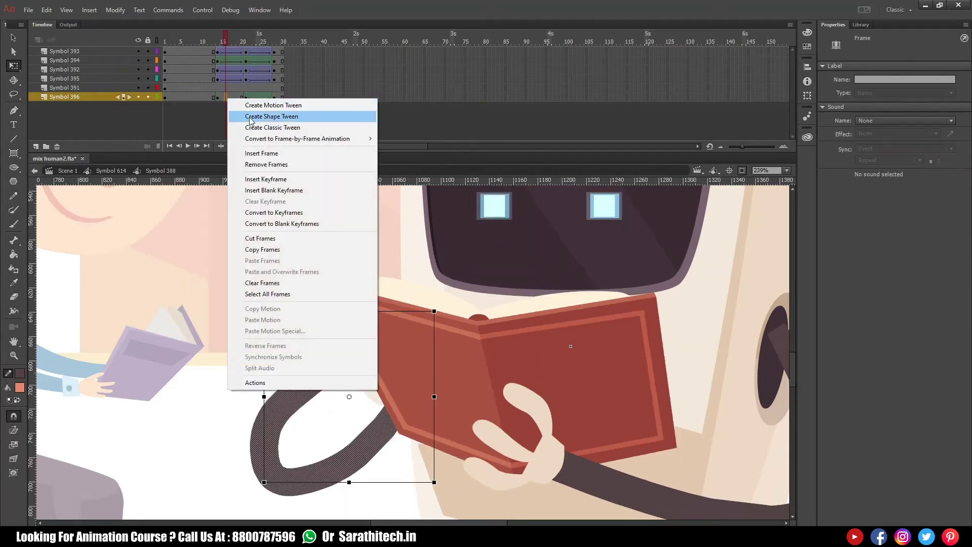
{"action": "left_click", "coordinate": [249, 118]}
Step: At frame 21, bend the arm's end down to meet the hand with the other layers locked, and unlock all layers
{"action": "left_click", "coordinate": [246, 98]}
{"action": "left_click", "coordinate": [255, 292]}
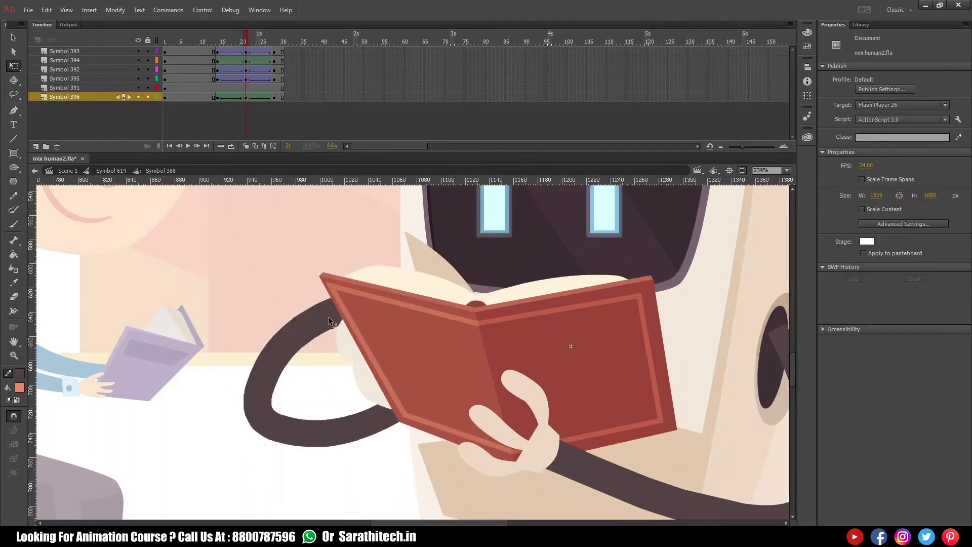
{"action": "left_click", "coordinate": [396, 288]}
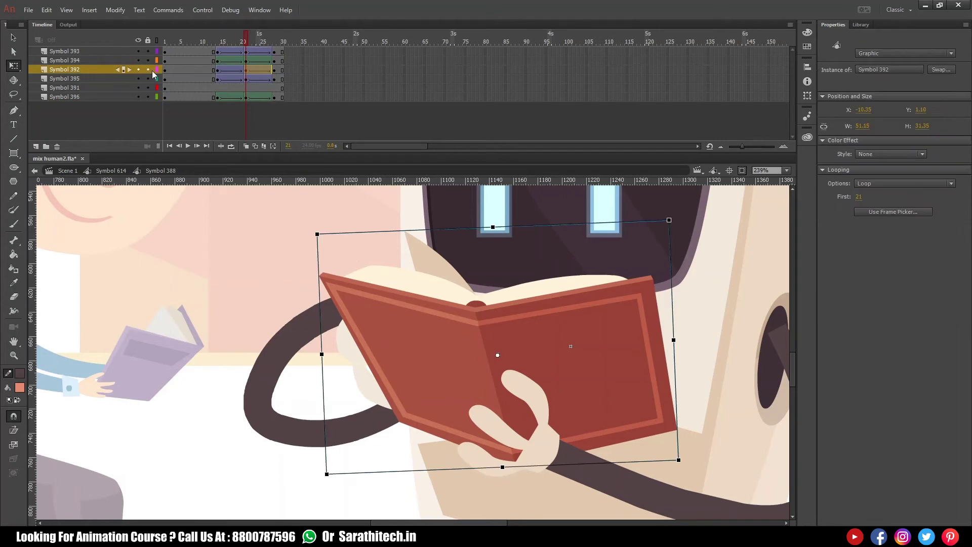
{"action": "left_click_drag", "start_coordinate": [148, 51], "coordinate": [148, 97]}
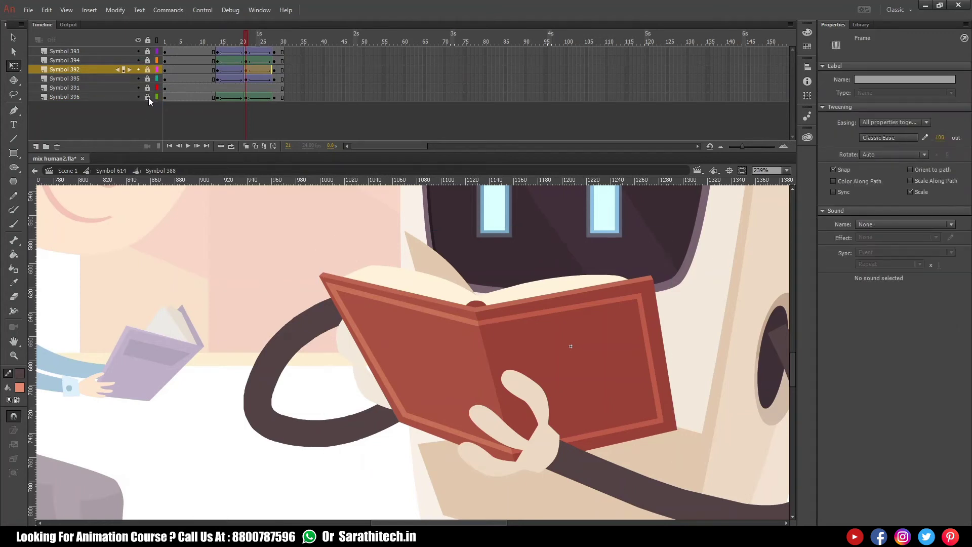
{"action": "mouse_move", "coordinate": [356, 306]}
{"action": "left_mouse_down"}
{"action": "mouse_move", "coordinate": [363, 332]}
{"action": "mouse_move", "coordinate": [335, 330]}
{"action": "mouse_move", "coordinate": [321, 351]}
{"action": "left_mouse_up"}
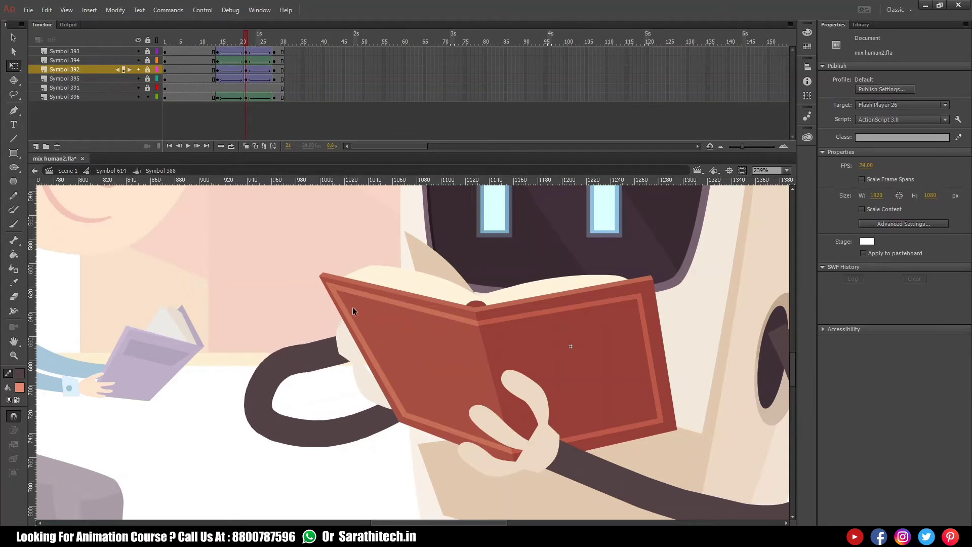
{"action": "left_click_drag", "start_coordinate": [147, 67], "coordinate": [147, 90]}
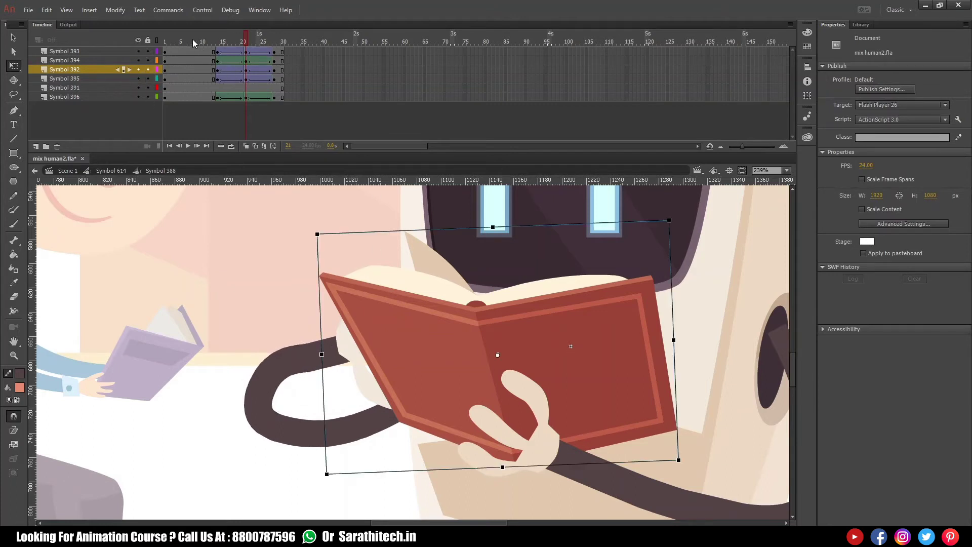
Step: Play and scrub the robot animation from frame 1, close up and zoomed out, to check the arm, hand and book motion
{"action": "left_click_drag", "start_coordinate": [199, 42], "coordinate": [157, 62]}
{"action": "key", "text": "Return"}
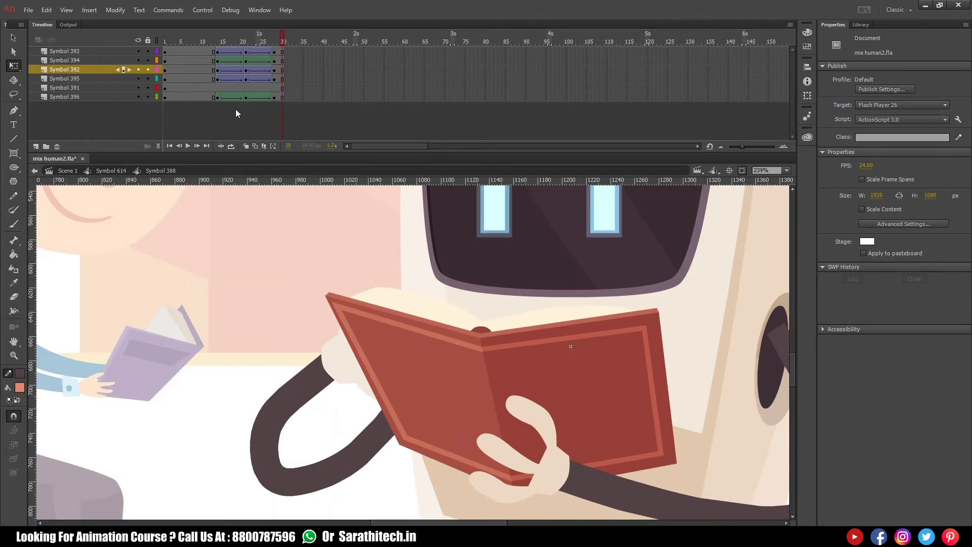
{"action": "left_click", "coordinate": [424, 387], "text": "ctrl+shift"}
{"action": "left_click", "coordinate": [420, 381], "text": "ctrl+shift"}
{"action": "left_click_drag", "start_coordinate": [415, 375], "coordinate": [433, 414]}
{"action": "left_click_drag", "start_coordinate": [277, 262], "coordinate": [563, 493]}
{"action": "left_click_drag", "start_coordinate": [180, 41], "coordinate": [164, 50]}
{"action": "key", "text": "Return"}
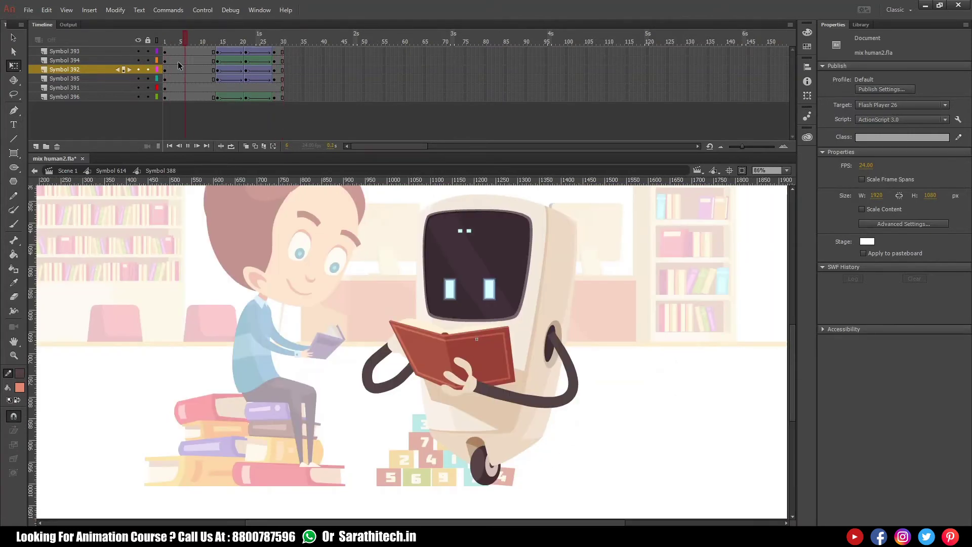
{"action": "left_click_drag", "start_coordinate": [204, 43], "coordinate": [289, 57]}
{"action": "left_click_drag", "start_coordinate": [202, 46], "coordinate": [165, 45]}
Step: Inside Symbol 391, move the blink keyframes of both Symbol 616 layers six frames earlier to start at frame 4, and return to Symbol 388
{"action": "double_click", "coordinate": [450, 296]}
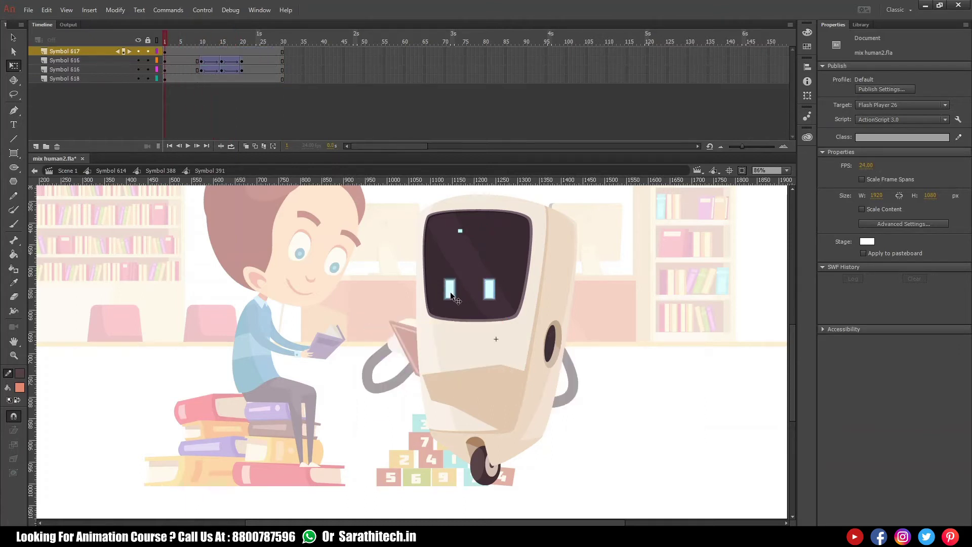
{"action": "left_click", "coordinate": [450, 291]}
{"action": "left_click_drag", "start_coordinate": [202, 62], "coordinate": [174, 62]}
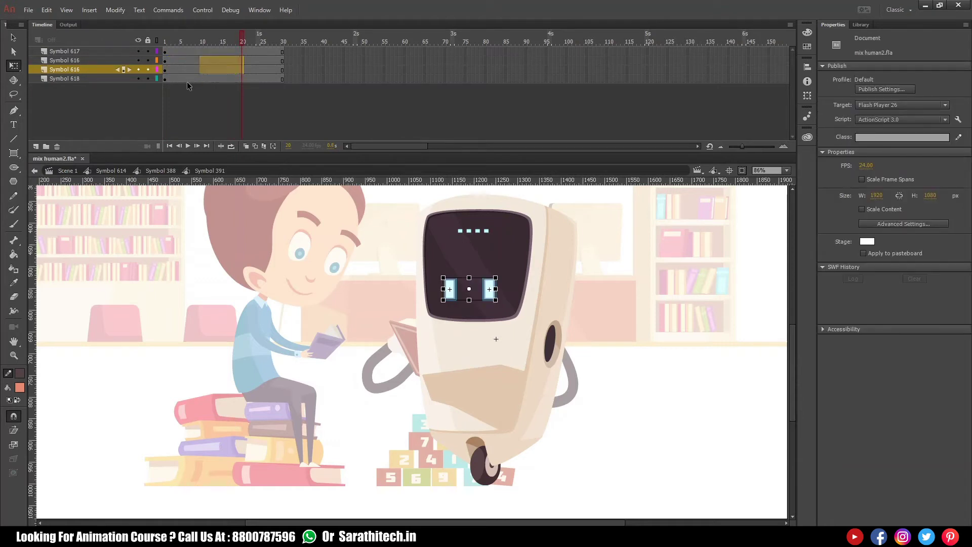
{"action": "left_click", "coordinate": [188, 61]}
{"action": "left_click", "coordinate": [161, 171]}
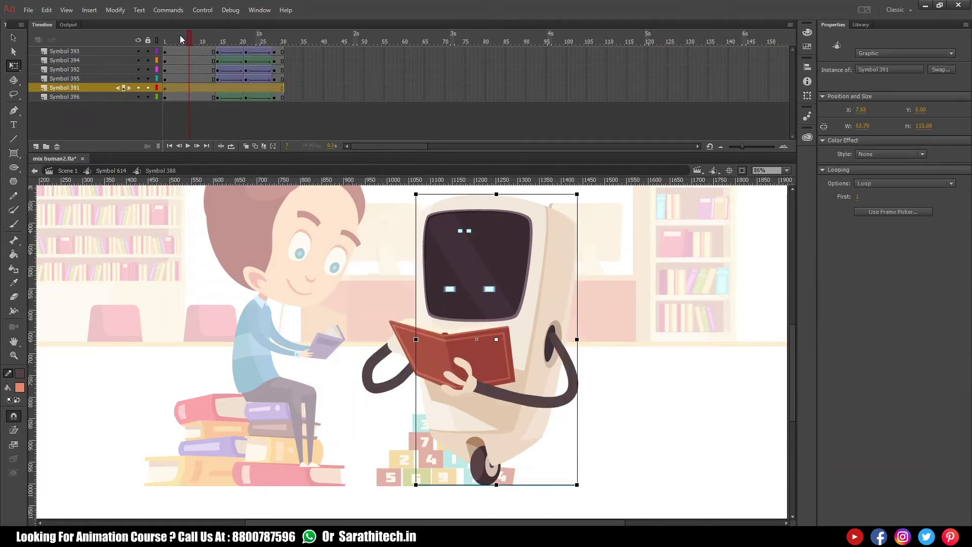
Step: Synchronize the symbols across all frames of every layer in Symbol 388
{"action": "left_click", "coordinate": [166, 37]}
{"action": "key", "text": "Return"}
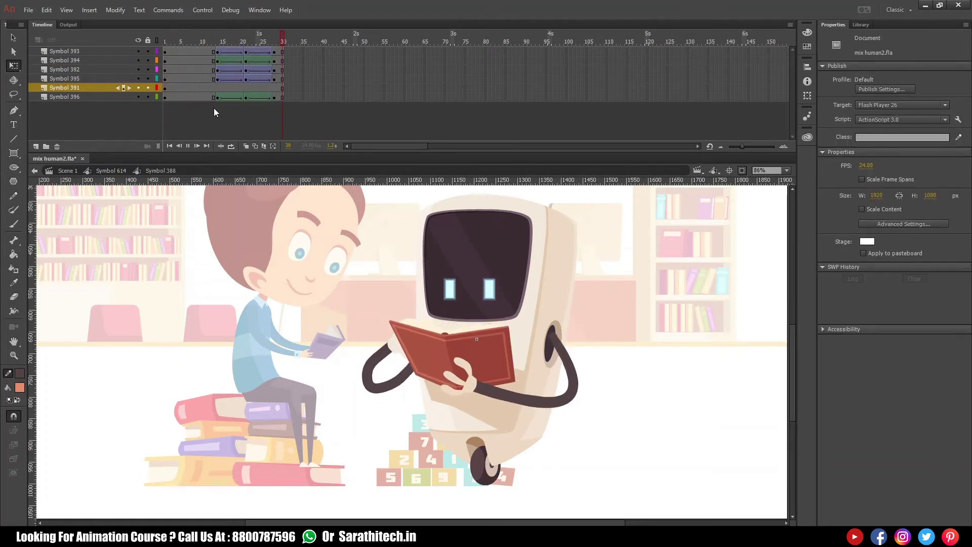
{"action": "left_click_drag", "start_coordinate": [278, 52], "coordinate": [166, 114]}
{"action": "right_click", "coordinate": [199, 86]}
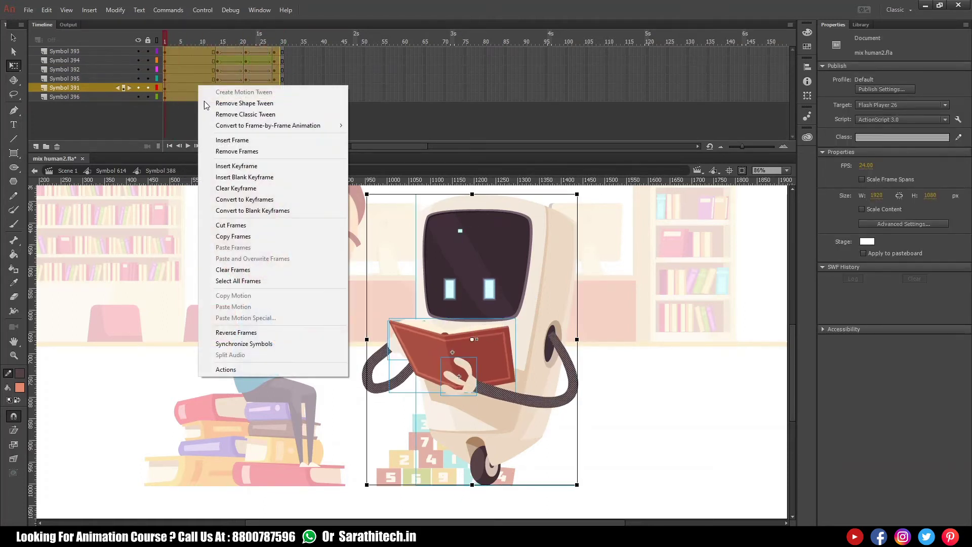
{"action": "left_click", "coordinate": [241, 344]}
Step: Play the robot animation, and loop the playback with the loop range extended back to frame 1
{"action": "key", "text": "Return"}
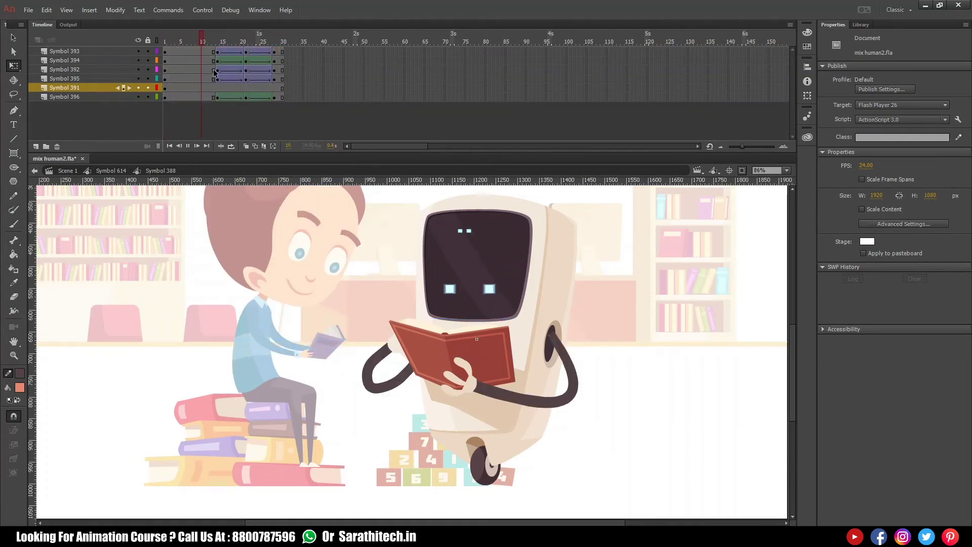
{"action": "key", "text": "Return"}
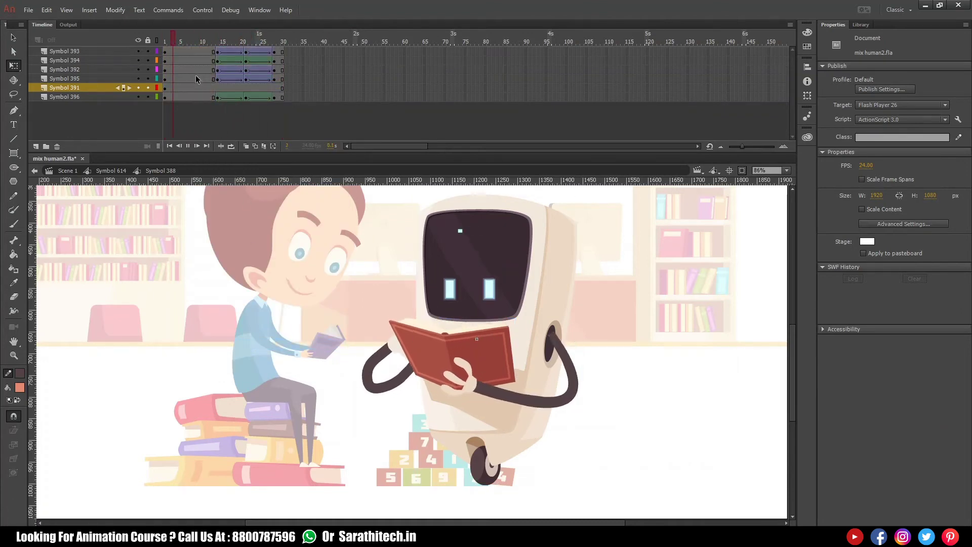
{"action": "left_click", "coordinate": [177, 83]}
{"action": "key", "text": "Return"}
{"action": "left_click", "coordinate": [233, 147]}
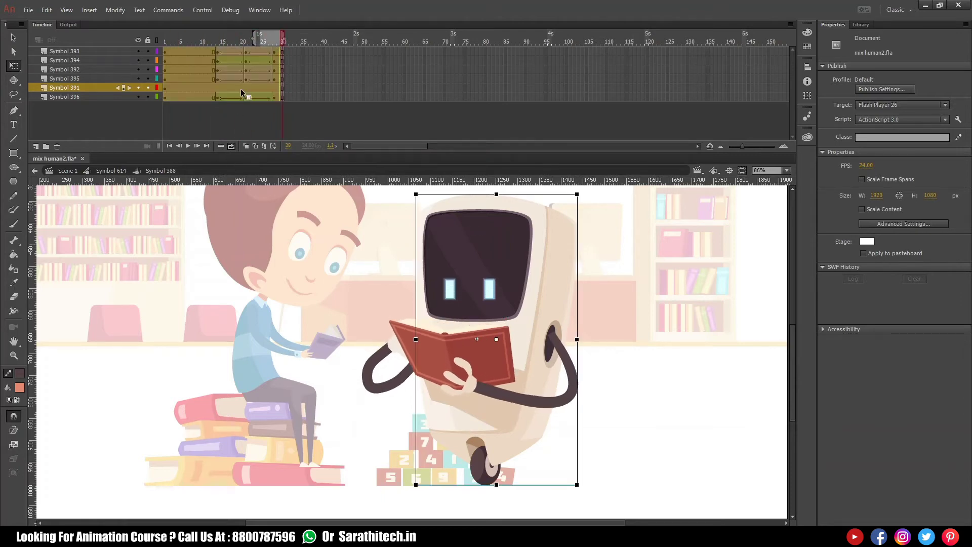
{"action": "left_click_drag", "start_coordinate": [257, 36], "coordinate": [100, 40]}
{"action": "key", "text": "Return"}
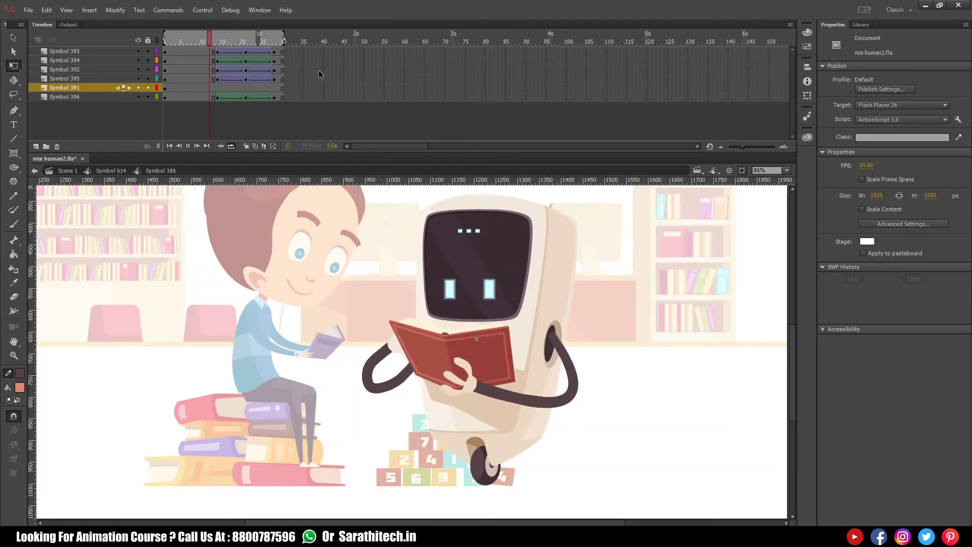
{"action": "key", "text": "Return"}
Step: Insert six frames ahead of the frame 14 keyframes on all layers of Symbol 388 and synchronize the symbols
{"action": "left_click", "coordinate": [198, 41]}
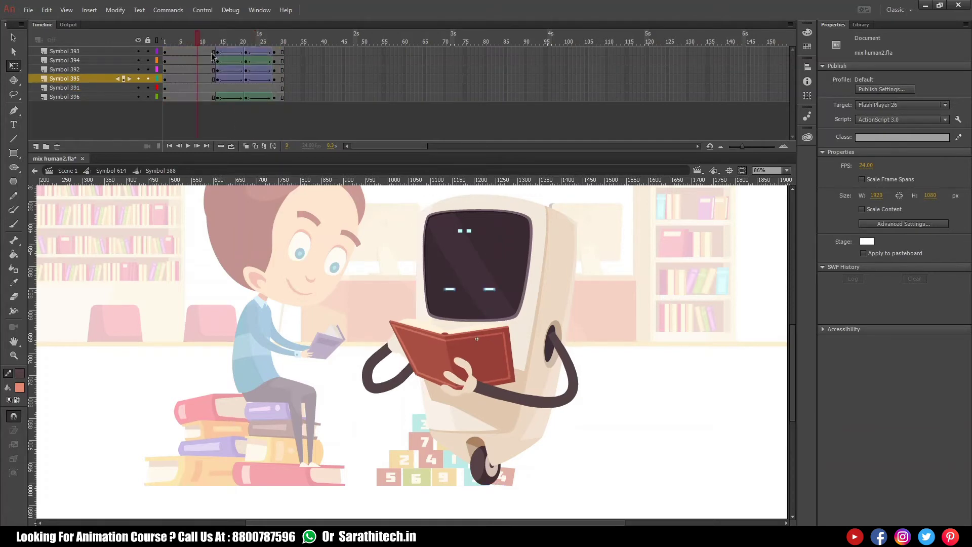
{"action": "left_click_drag", "start_coordinate": [213, 61], "coordinate": [133, 125]}
{"action": "right_click", "coordinate": [190, 85]}
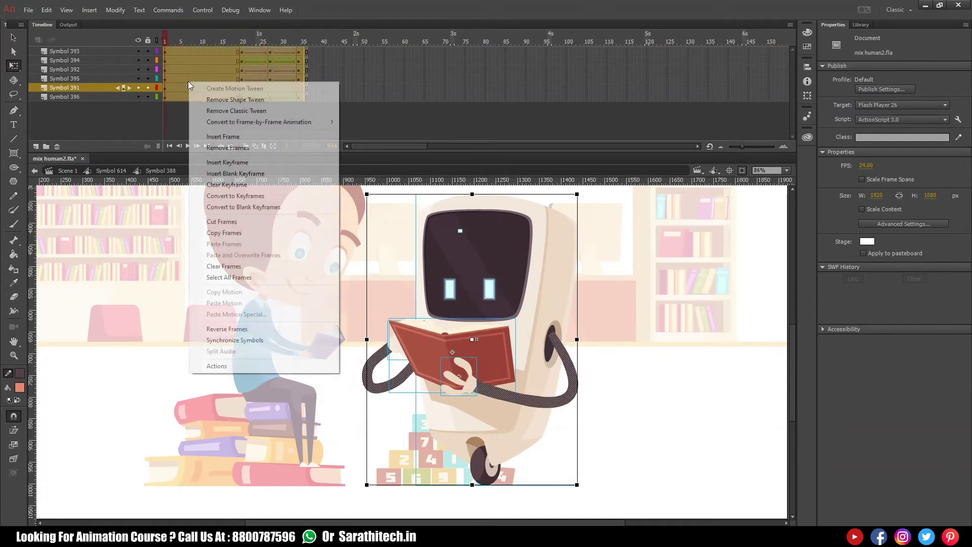
{"action": "left_click", "coordinate": [255, 340]}
{"action": "left_click_drag", "start_coordinate": [245, 42], "coordinate": [294, 51]}
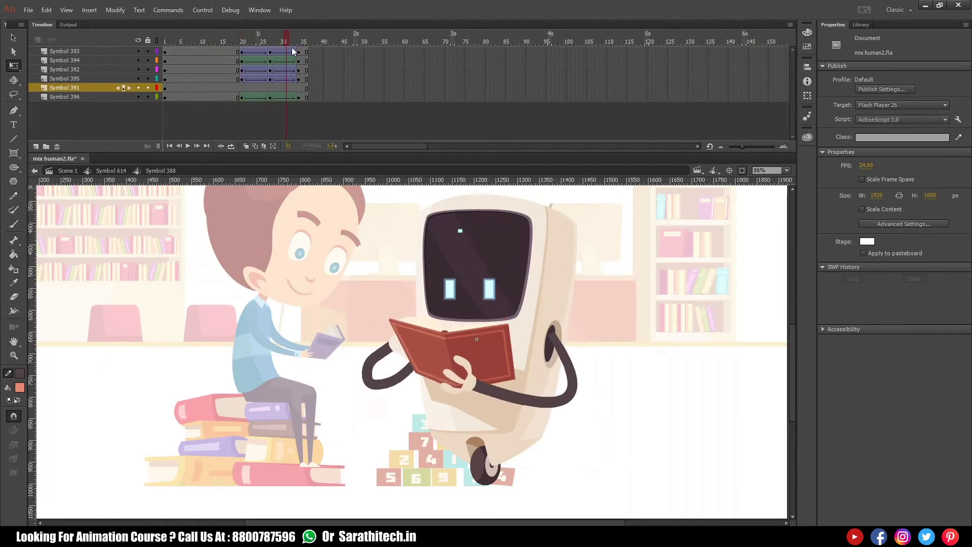
Step: Open Symbol 391 and extend all four of its layers to frame 40
{"action": "double_click", "coordinate": [460, 233]}
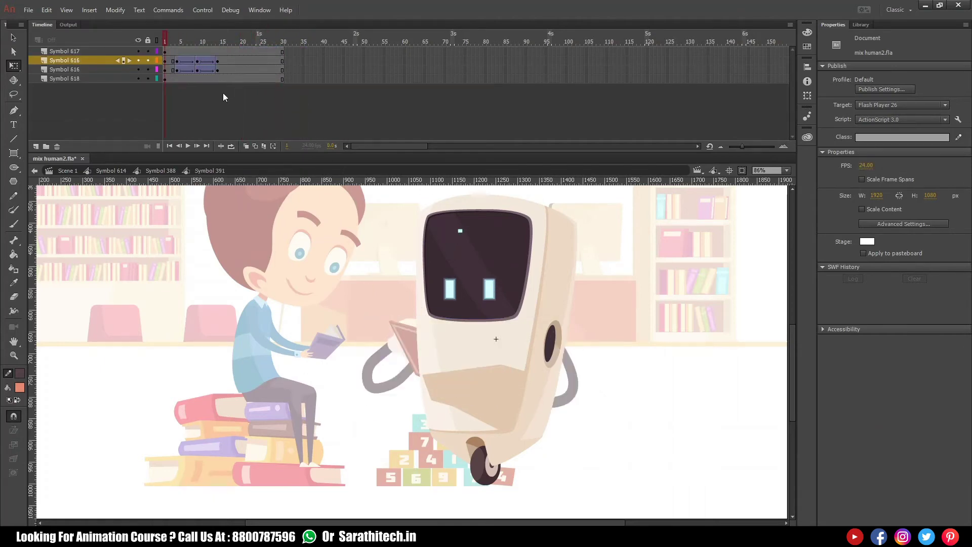
{"action": "left_click", "coordinate": [461, 231]}
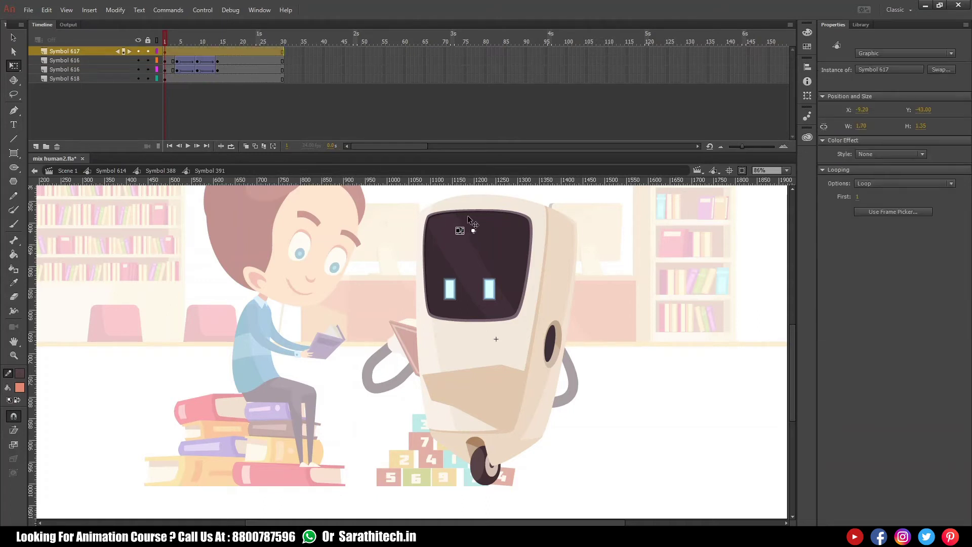
{"action": "left_click", "coordinate": [264, 55]}
{"action": "key", "text": "F5"}
{"action": "key", "text": "F5"}
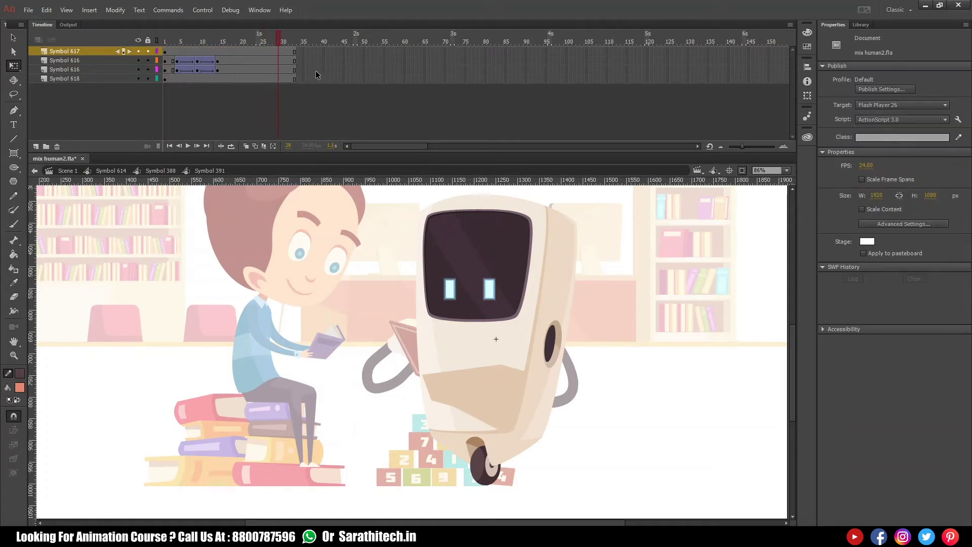
{"action": "key", "text": "F5"}
{"action": "key", "text": "F5"}
{"action": "key", "text": "F5"}
{"action": "key", "text": "F5"}
{"action": "key", "text": "F5"}
{"action": "left_click", "coordinate": [165, 52]}
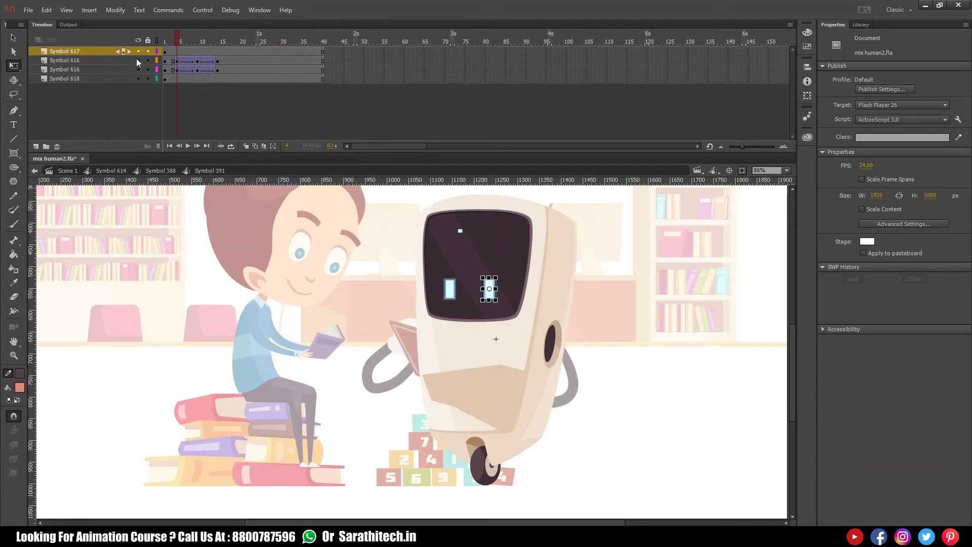
Step: Open Symbol 617 and insert frames so the dots start at frame 8 on Layer_3, 16 on Layer_4 and 24 on Layer_5
{"action": "left_click", "coordinate": [460, 231]}
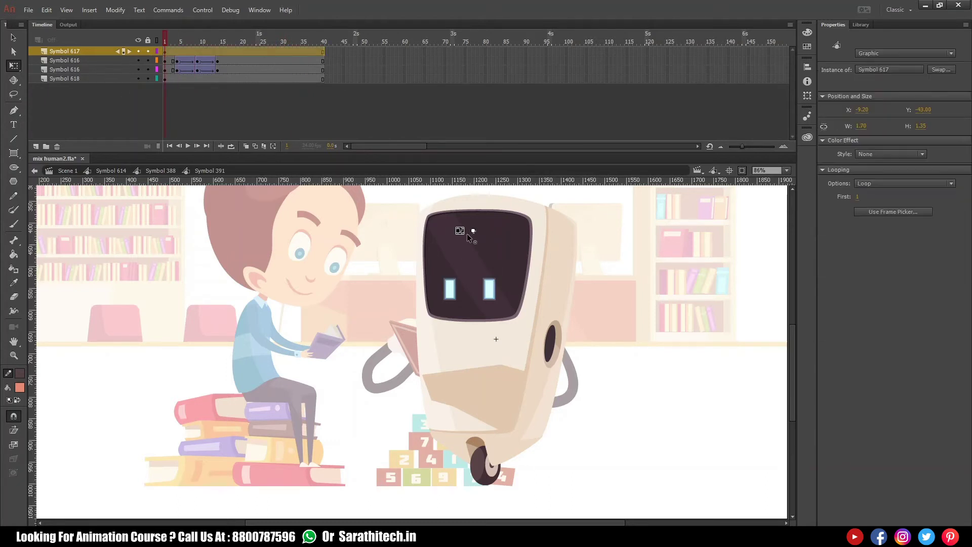
{"action": "key", "text": "v"}
{"action": "double_click", "coordinate": [460, 231]}
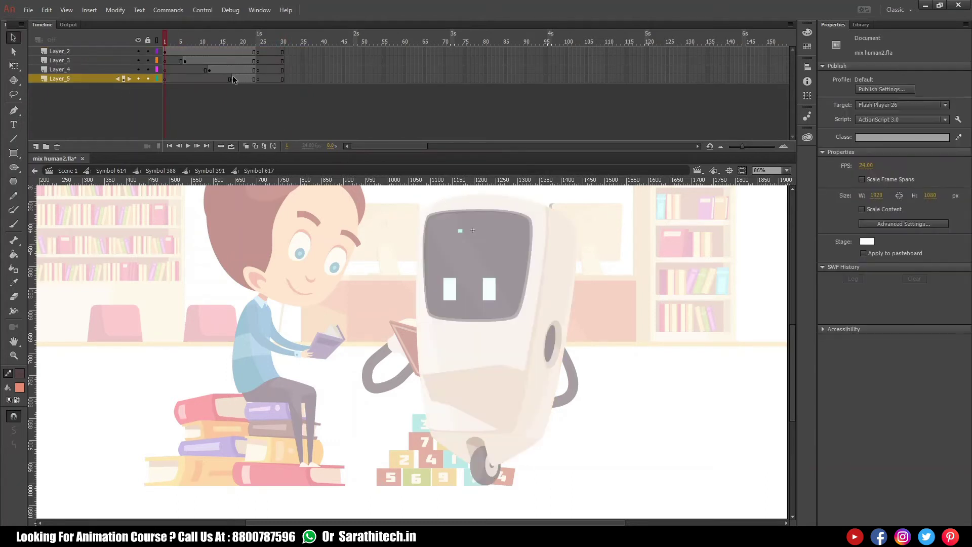
{"action": "left_click_drag", "start_coordinate": [172, 64], "coordinate": [201, 85]}
{"action": "key", "text": "F5"}
{"action": "key", "text": "F5"}
{"action": "key", "text": "F5"}
{"action": "key", "text": "F5"}
{"action": "left_click", "coordinate": [233, 80]}
{"action": "key", "text": "F5"}
{"action": "key", "text": "F5"}
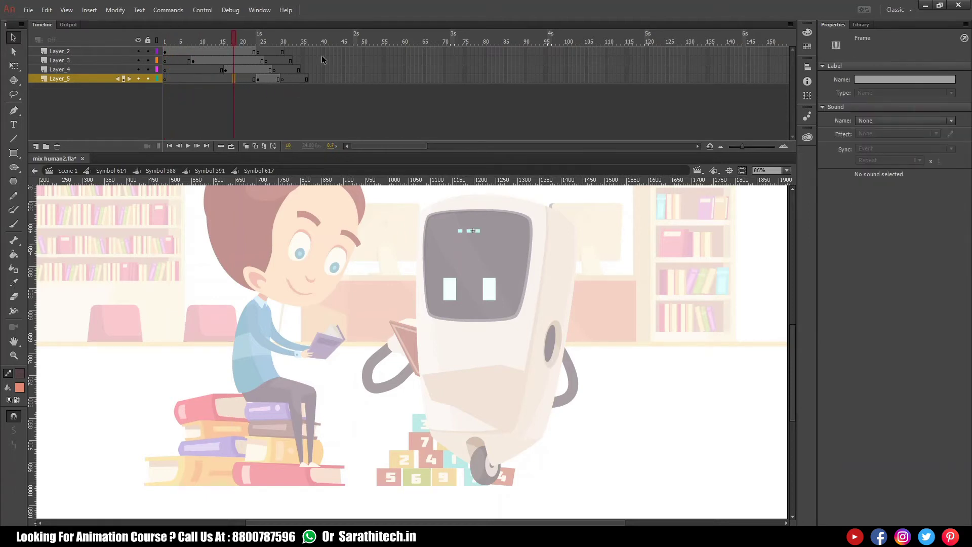
Step: Extend all four layers of Symbol 617 to frame 40 and make the dots disappear together with blank keyframes at frame 33
{"action": "left_click_drag", "start_coordinate": [323, 49], "coordinate": [324, 81]}
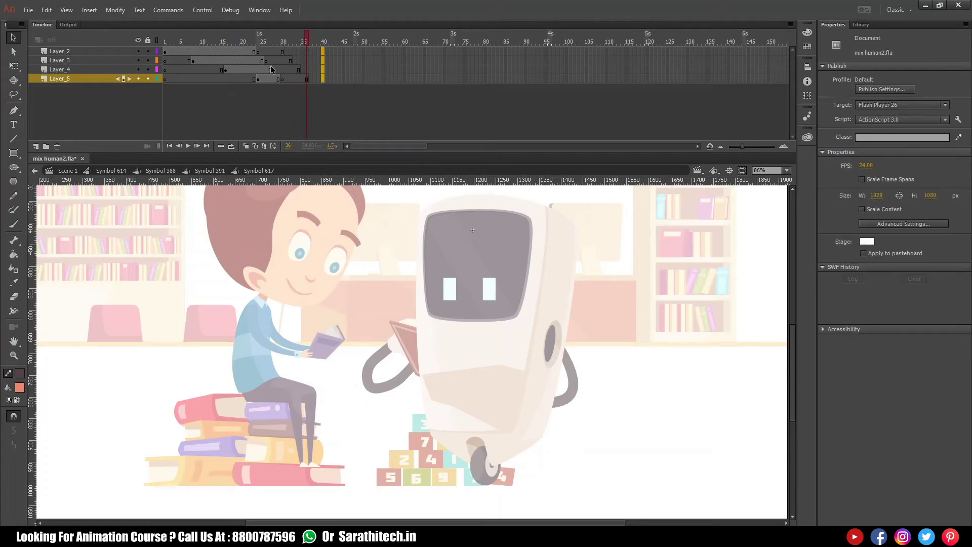
{"action": "key", "text": "F5"}
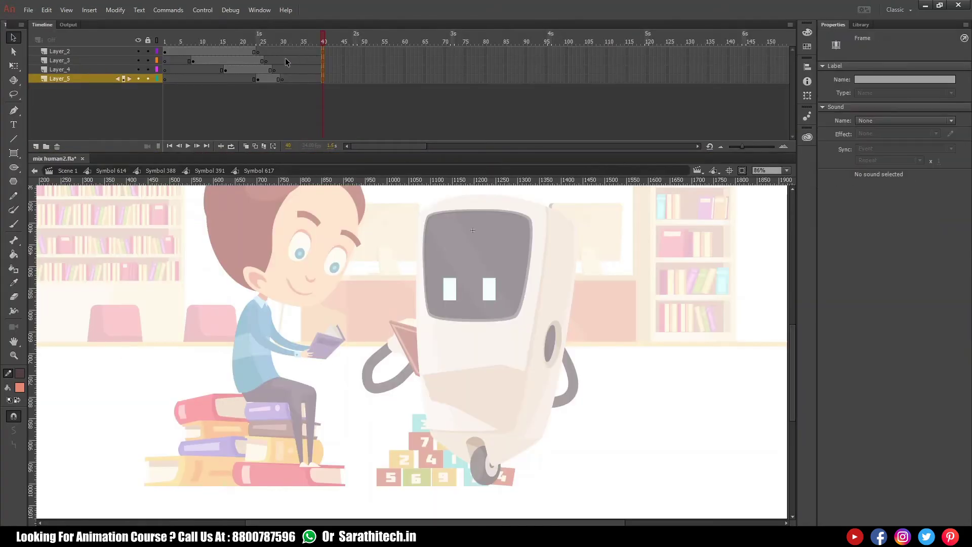
{"action": "left_click_drag", "start_coordinate": [291, 49], "coordinate": [254, 69]}
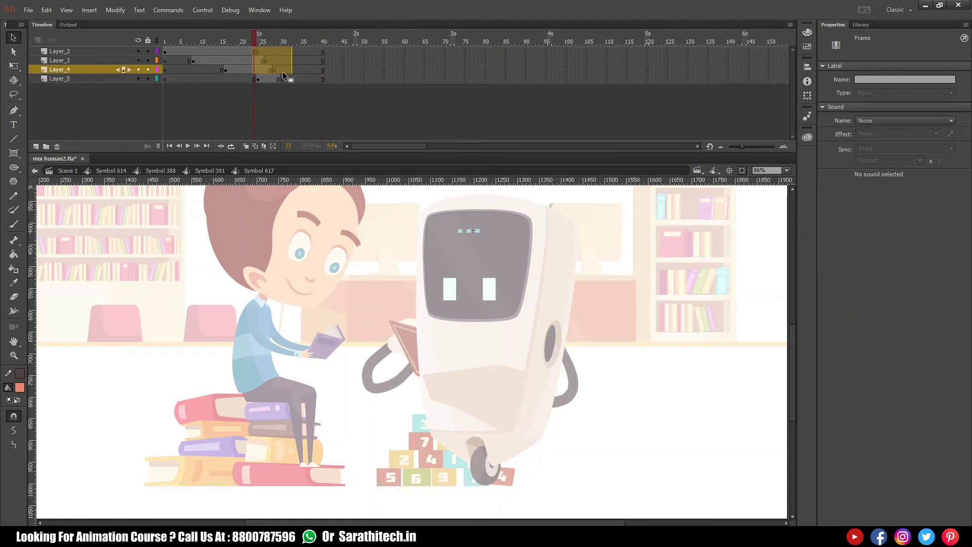
{"action": "key", "text": "shift+F6"}
{"action": "left_click", "coordinate": [279, 42]}
{"action": "left_click", "coordinate": [293, 79]}
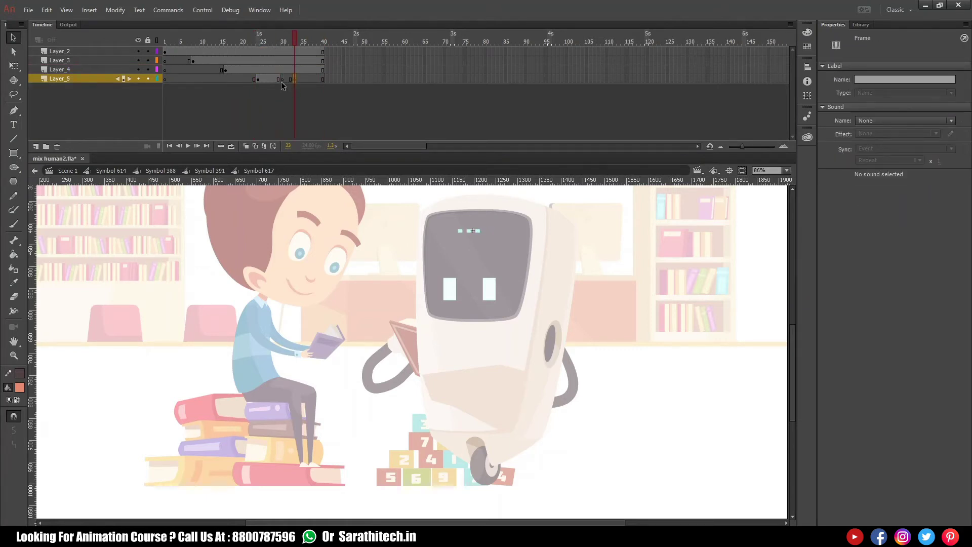
{"action": "left_click_drag", "start_coordinate": [282, 80], "coordinate": [294, 51]}
{"action": "key", "text": "F7"}
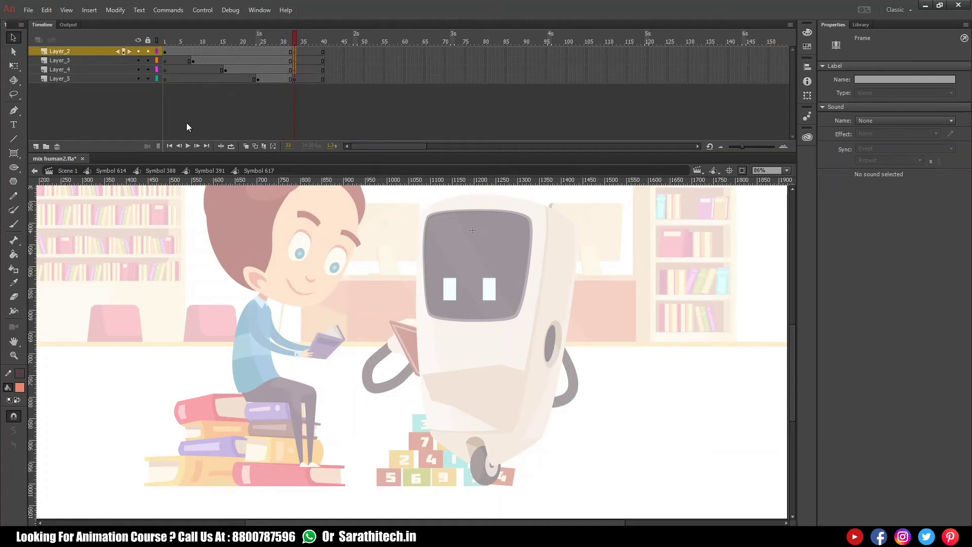
Step: Return to Symbol 391, shift the blink keyframes on both Symbol 616 layers to start at frame 8, and play the animation
{"action": "left_click", "coordinate": [210, 170]}
{"action": "mouse_move", "coordinate": [219, 62]}
{"action": "left_mouse_down"}
{"action": "mouse_move", "coordinate": [178, 66]}
{"action": "mouse_move", "coordinate": [217, 80]}
{"action": "left_mouse_up"}
{"action": "key", "text": "Return"}
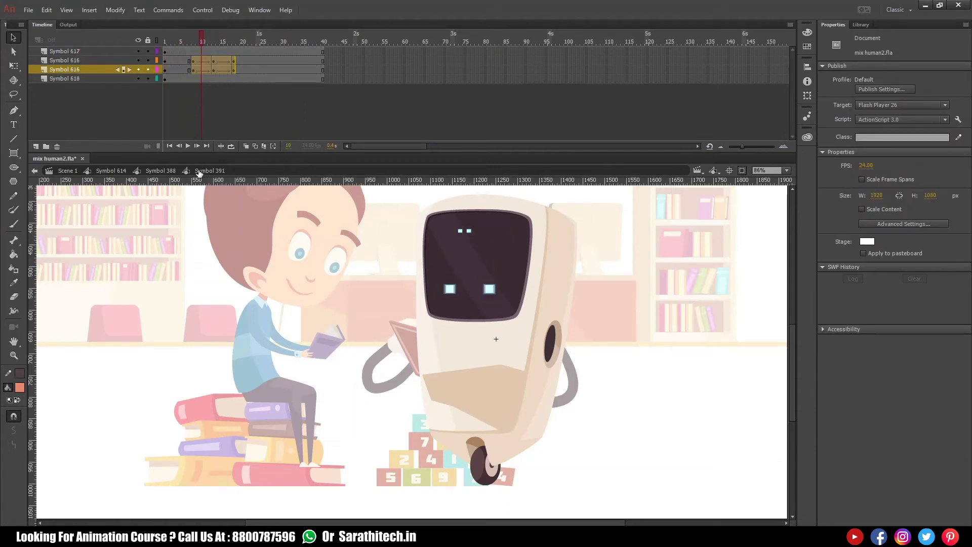
Step: Return to Symbol 388 and extend all of its layers to frame 40
{"action": "left_click", "coordinate": [168, 171]}
{"action": "left_click", "coordinate": [303, 51]}
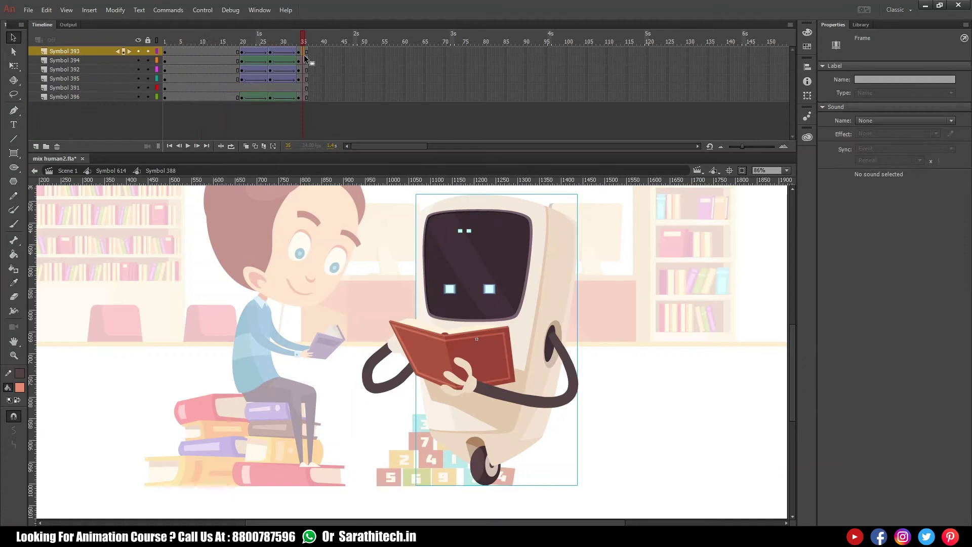
{"action": "left_click", "coordinate": [238, 39]}
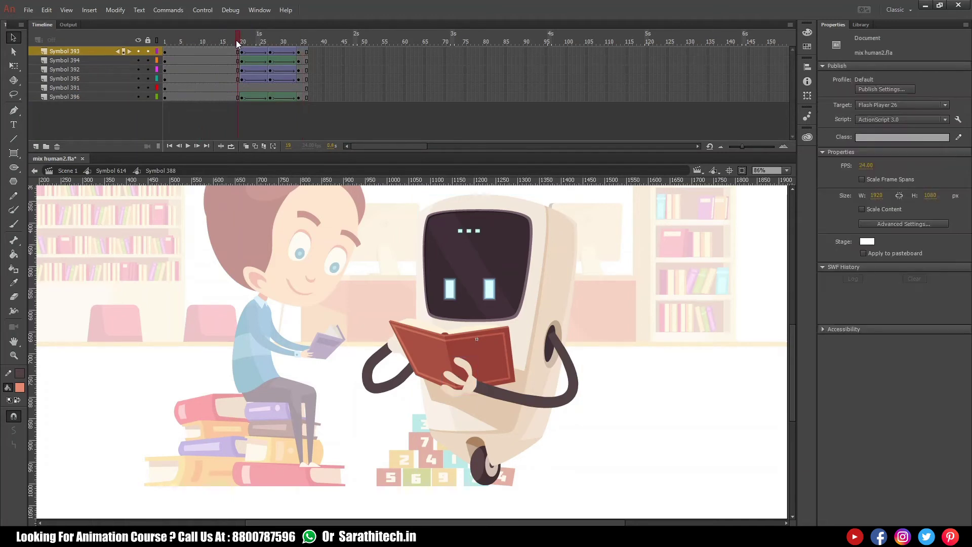
{"action": "left_click", "coordinate": [303, 41]}
{"action": "key", "text": "F5"}
{"action": "key", "text": "F5"}
{"action": "key", "text": "F5"}
{"action": "key", "text": "F5"}
Step: Synchronize the symbols across the frames of all Symbol 388 layers and play the robot animation
{"action": "left_click_drag", "start_coordinate": [310, 52], "coordinate": [165, 95]}
{"action": "right_click", "coordinate": [221, 75]}
{"action": "left_click", "coordinate": [280, 334]}
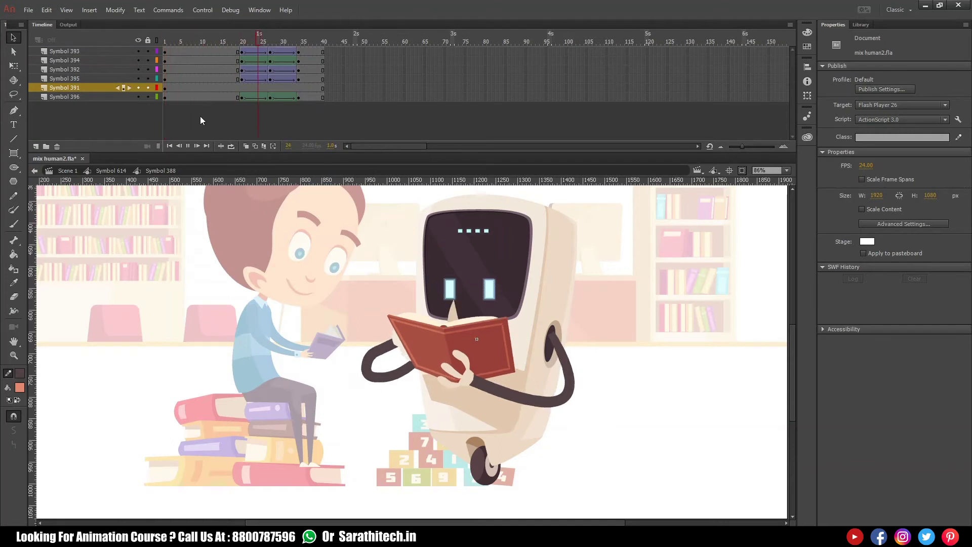
{"action": "key", "text": "Return"}
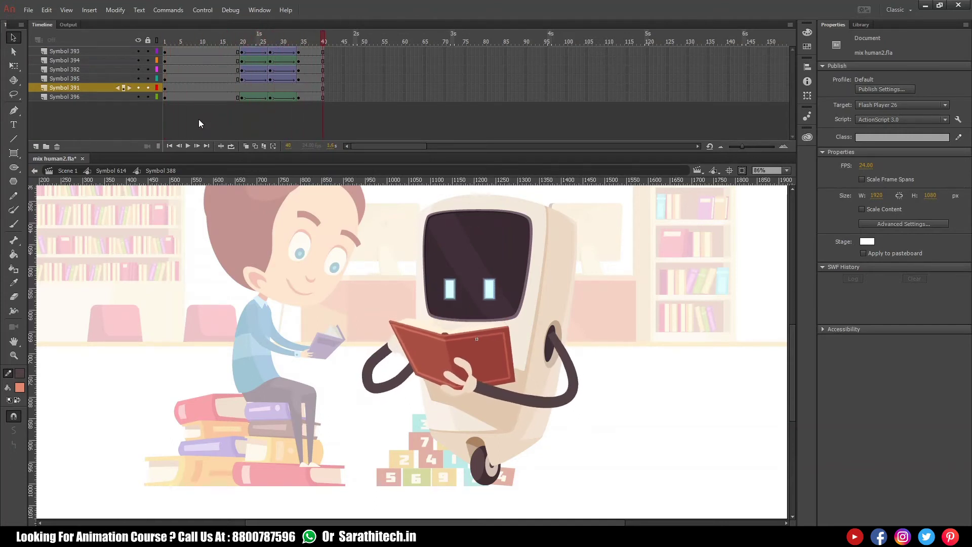
{"action": "left_click", "coordinate": [165, 40]}
Step: Return to Symbol 614 and extend all four of its layers to frame 40
{"action": "left_click", "coordinate": [111, 170]}
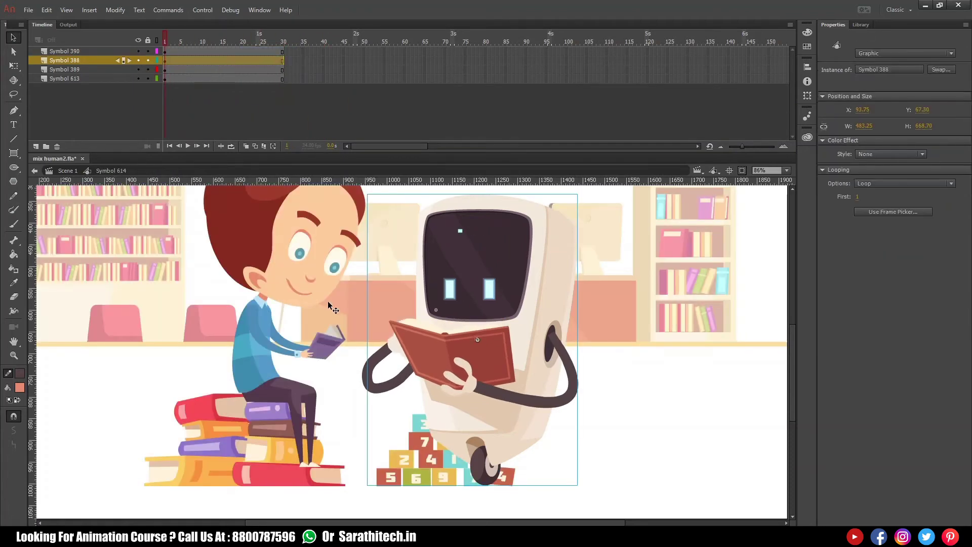
{"action": "key", "text": "ctrl+minus"}
{"action": "key", "text": "ctrl+2"}
{"action": "left_click_drag", "start_coordinate": [321, 50], "coordinate": [322, 93]}
{"action": "key", "text": "F5"}
{"action": "left_click", "coordinate": [165, 40]}
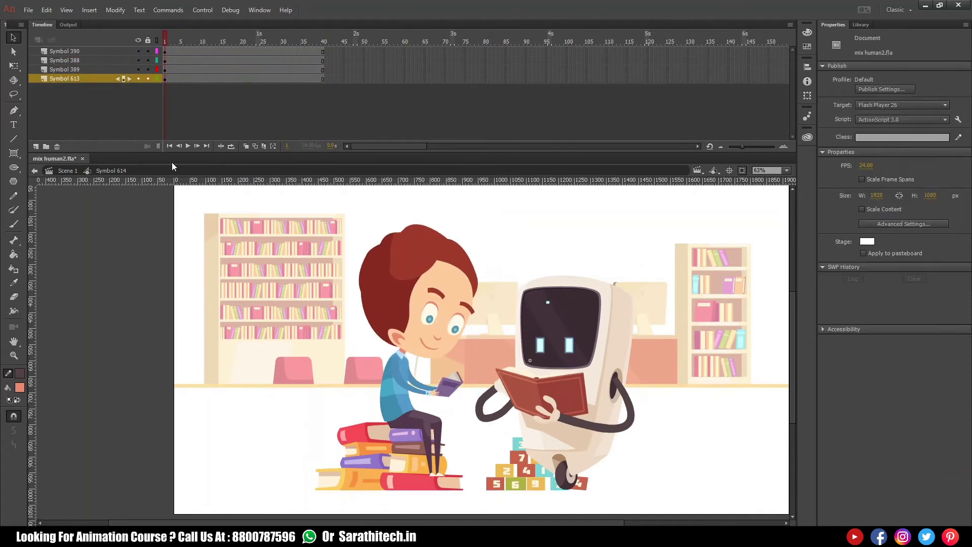
Step: Open the boy's Symbol 390 and add frames at the end so all its layers extend to frame 40
{"action": "double_click", "coordinate": [420, 328]}
{"action": "left_click_drag", "start_coordinate": [521, 502], "coordinate": [521, 502]}
{"action": "left_click_drag", "start_coordinate": [476, 371], "coordinate": [450, 362]}
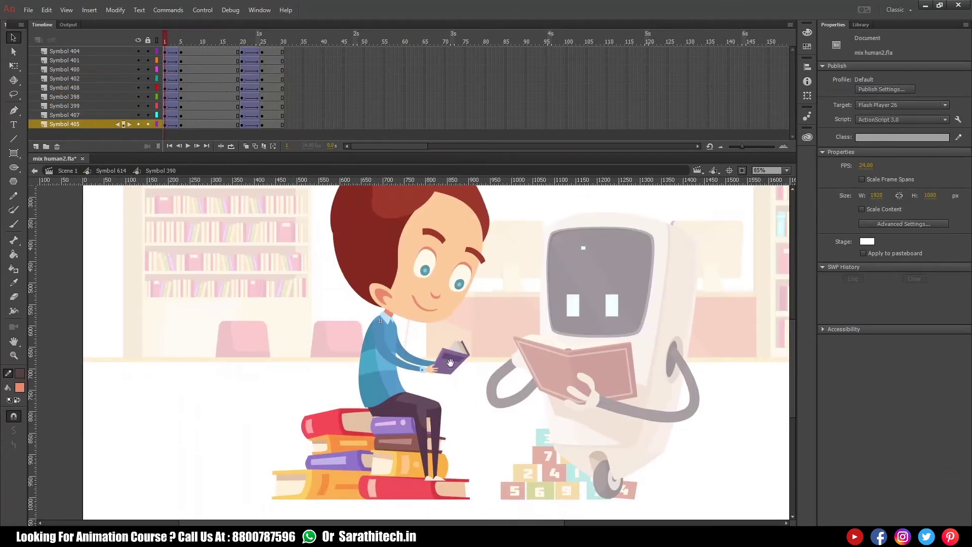
{"action": "left_click", "coordinate": [280, 46]}
{"action": "key", "text": "F5"}
{"action": "key", "text": "F5"}
{"action": "key", "text": "F5"}
{"action": "key", "text": "F5"}
{"action": "key", "text": "F5"}
{"action": "key", "text": "F5"}
{"action": "key", "text": "F5"}
{"action": "key", "text": "F5"}
{"action": "key", "text": "F5"}
{"action": "key", "text": "F5"}
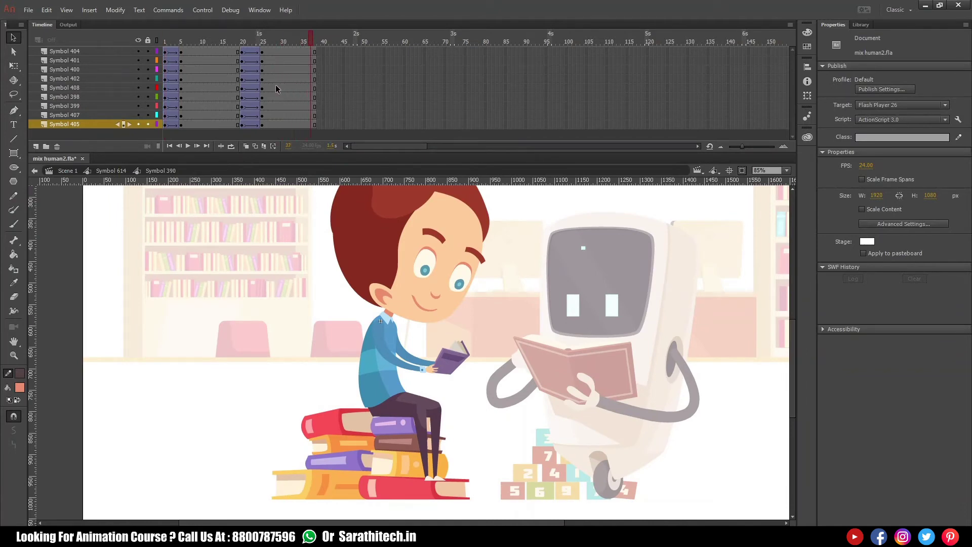
Step: Move the boy's second set of tween keyframes on all Symbol 390 layers to frames 30 through 35
{"action": "left_click_drag", "start_coordinate": [263, 53], "coordinate": [239, 123]}
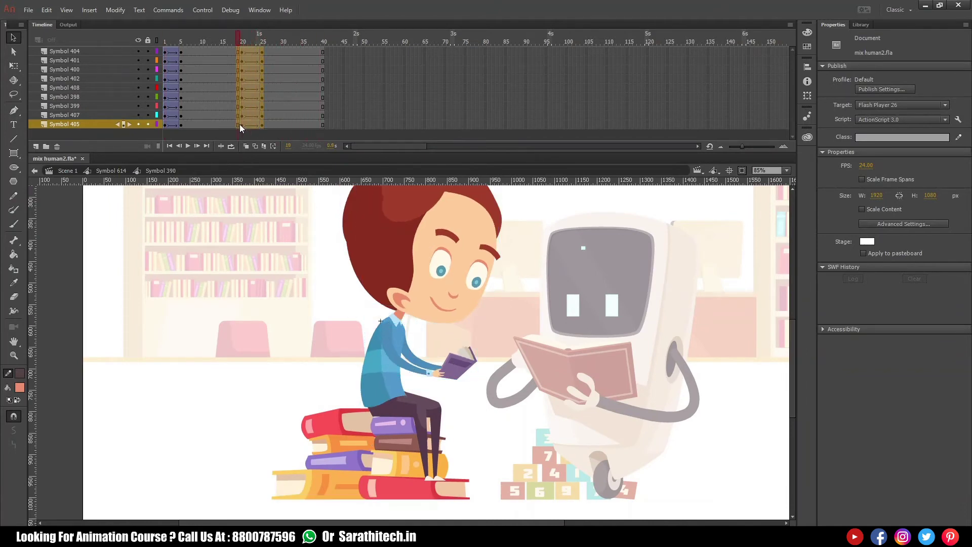
{"action": "left_click_drag", "start_coordinate": [262, 51], "coordinate": [290, 127]}
{"action": "key", "text": "shift+F6"}
Step: Shift the boy's first movement to frames 3 through 7 on all layers and remove the classic tween before it
{"action": "left_click_drag", "start_coordinate": [181, 51], "coordinate": [165, 126]}
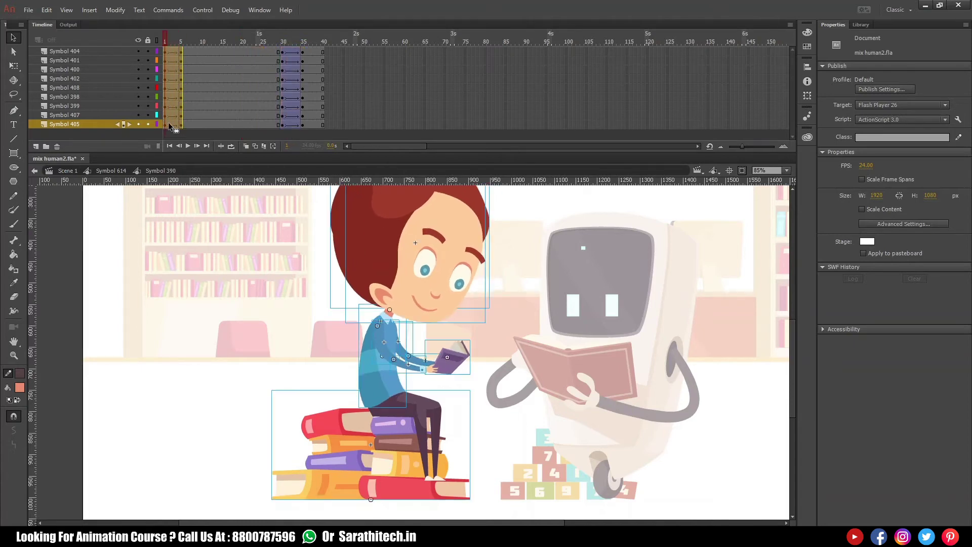
{"action": "left_click", "coordinate": [174, 40]}
{"action": "left_click_drag", "start_coordinate": [181, 53], "coordinate": [169, 125]}
{"action": "right_click", "coordinate": [169, 125]}
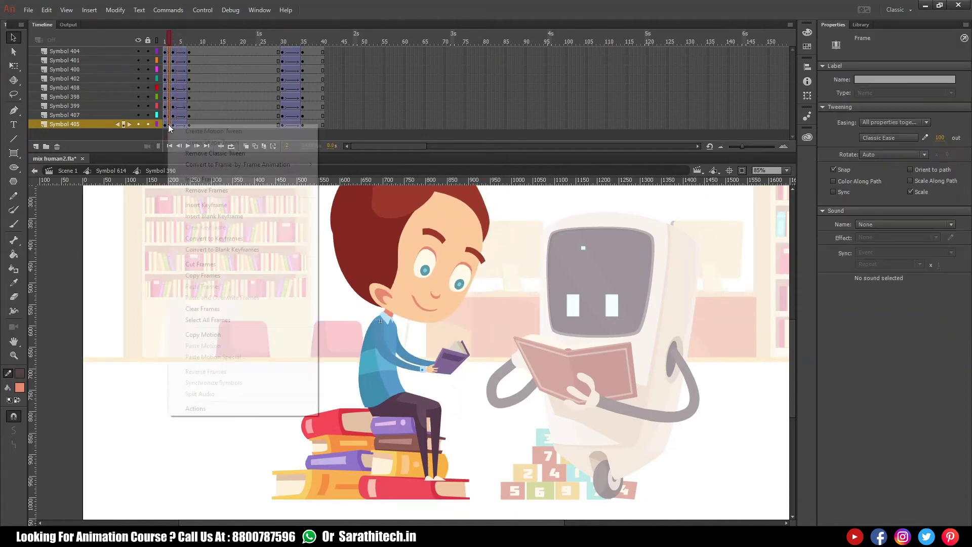
{"action": "left_click", "coordinate": [210, 154]}
Step: Synchronize the symbols across the frames of all Symbol 390 layers and play the boy's animation
{"action": "left_click_drag", "start_coordinate": [311, 53], "coordinate": [167, 125]}
{"action": "right_click", "coordinate": [217, 107]}
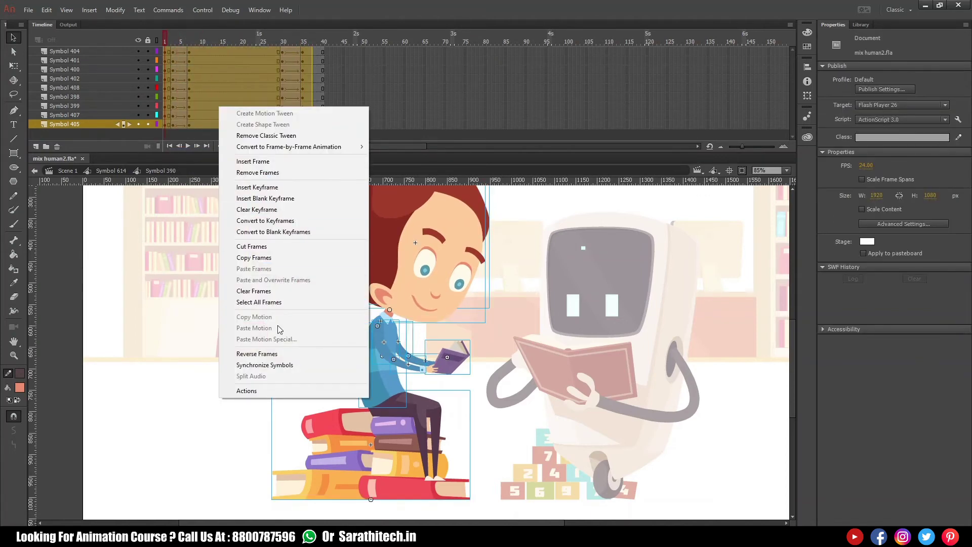
{"action": "left_click", "coordinate": [278, 365]}
{"action": "key", "text": "Return"}
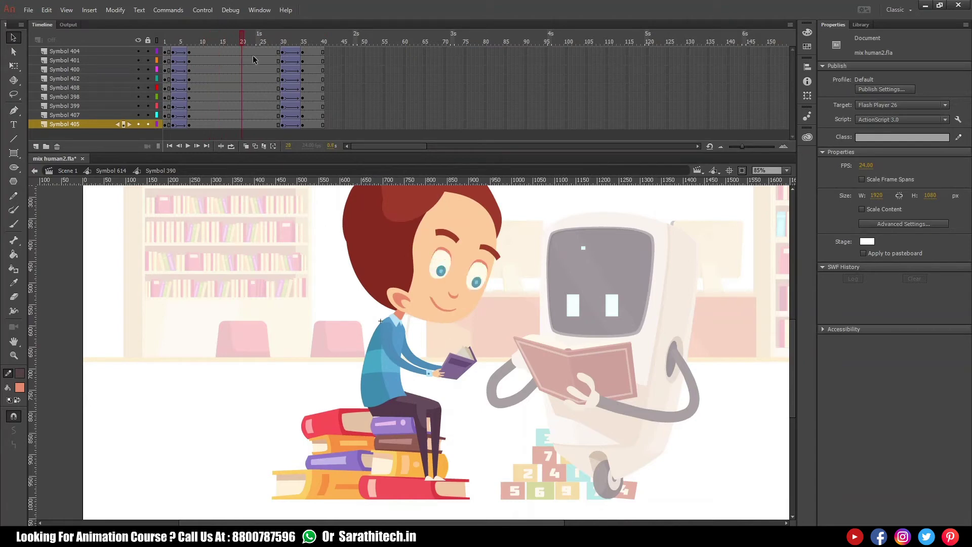
{"action": "left_click", "coordinate": [242, 47]}
{"action": "left_click_drag", "start_coordinate": [242, 48], "coordinate": [144, 58]}
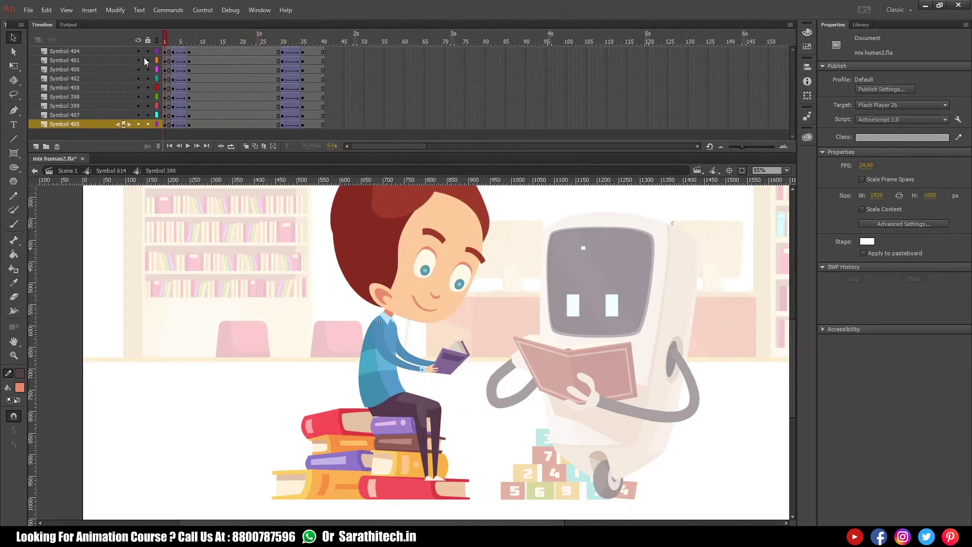
Step: Open the boy's face, Symbol 400, and extend its three layers to frame 40
{"action": "double_click", "coordinate": [427, 267]}
{"action": "left_click_drag", "start_coordinate": [322, 52], "coordinate": [326, 81]}
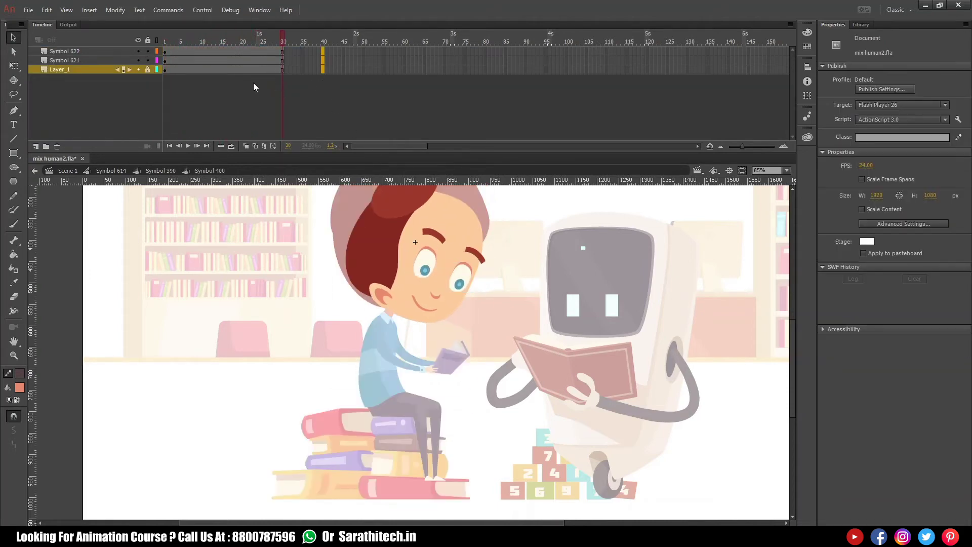
{"action": "key", "text": "F5"}
{"action": "left_click_drag", "start_coordinate": [192, 42], "coordinate": [161, 49]}
Step: Open the eye Symbol 621, extend its layers to frame 40, and move the Layer_4 eyelid keyframes to start at frame 15
{"action": "left_click", "coordinate": [426, 268]}
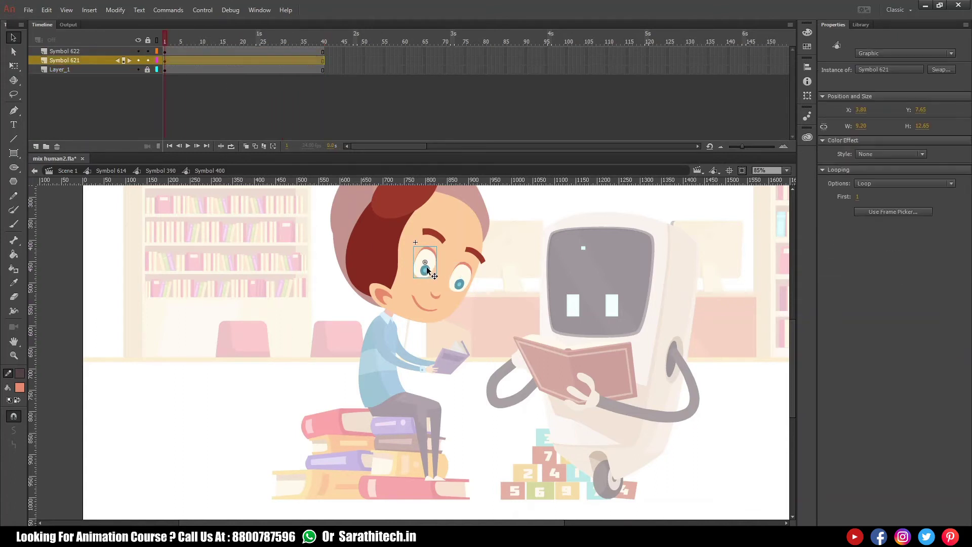
{"action": "double_click", "coordinate": [430, 262]}
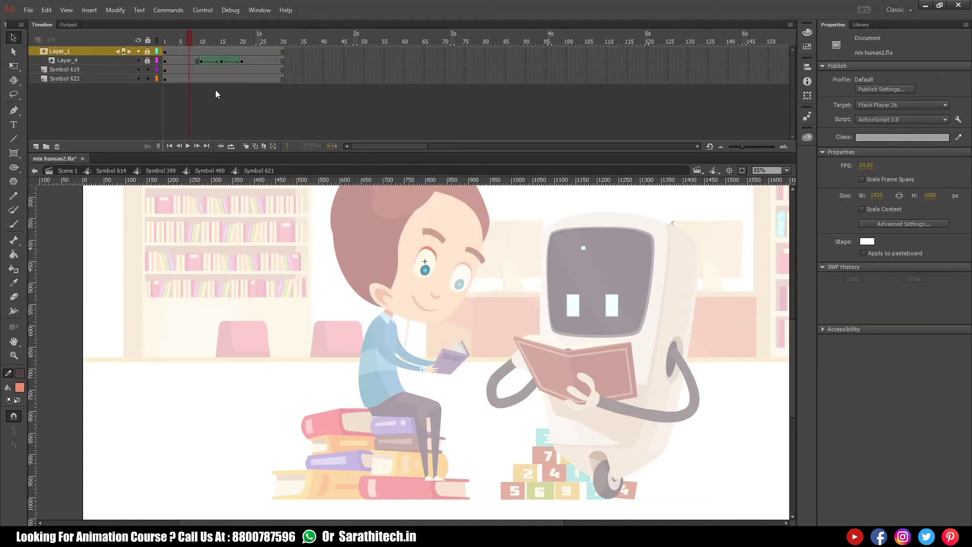
{"action": "key", "text": "F5"}
{"action": "key", "text": "F5"}
{"action": "key", "text": "F5"}
{"action": "key", "text": "F5"}
{"action": "key", "text": "F5"}
{"action": "key", "text": "F5"}
{"action": "key", "text": "F5"}
{"action": "key", "text": "F5"}
{"action": "key", "text": "F5"}
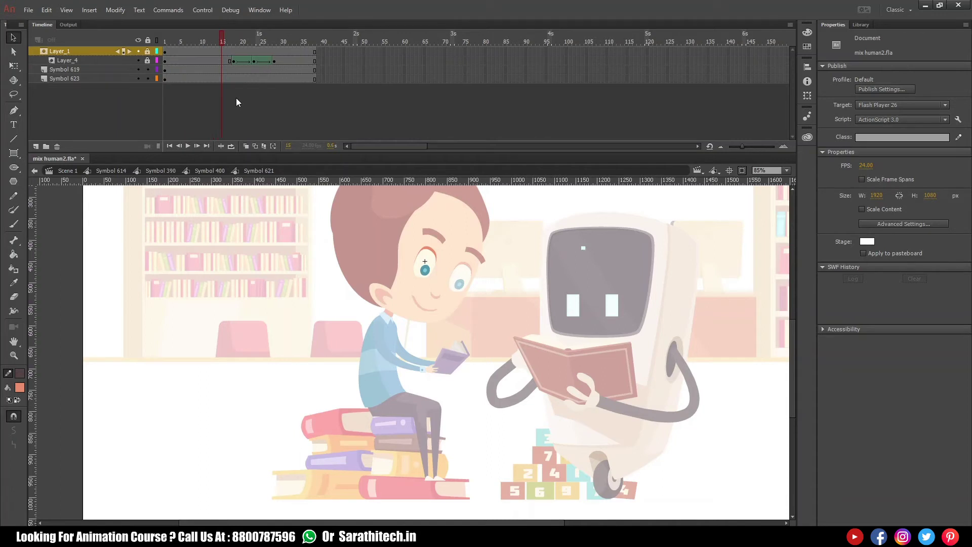
{"action": "key", "text": "F5"}
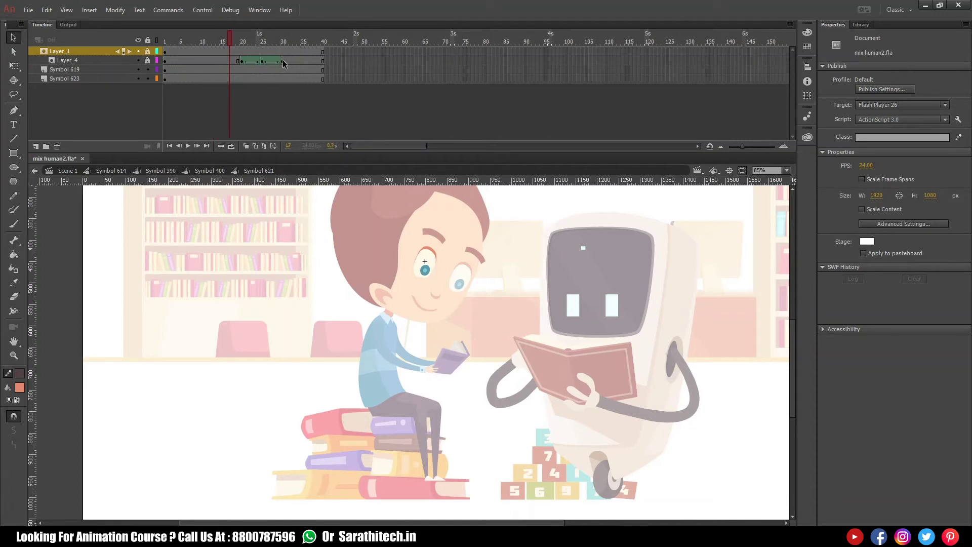
{"action": "left_click_drag", "start_coordinate": [241, 62], "coordinate": [224, 59]}
{"action": "left_click", "coordinate": [223, 41]}
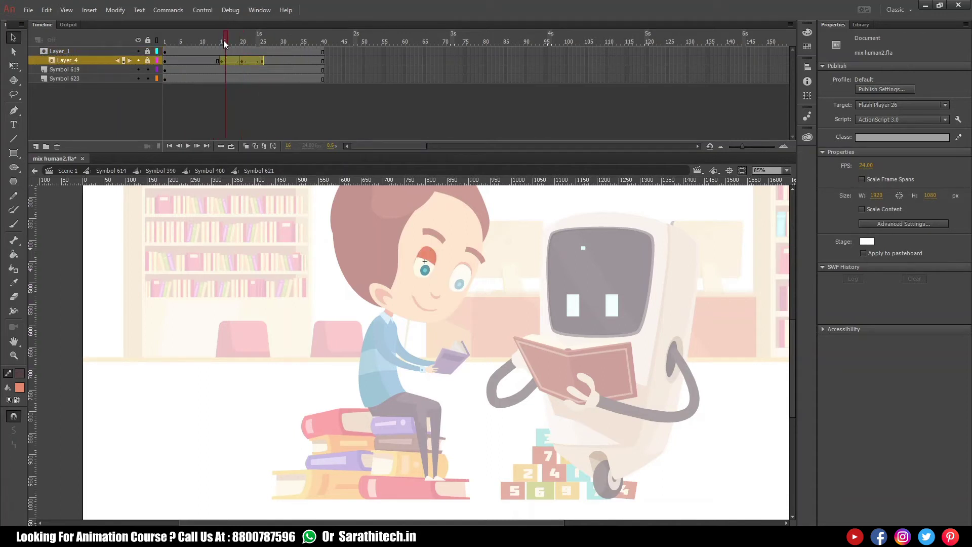
Step: Open the other eye, Symbol 622, and insert frames so its eyelid tween starts at frame 15 and its layers extend to frame 40
{"action": "double_click", "coordinate": [463, 277]}
{"action": "left_click", "coordinate": [190, 42]}
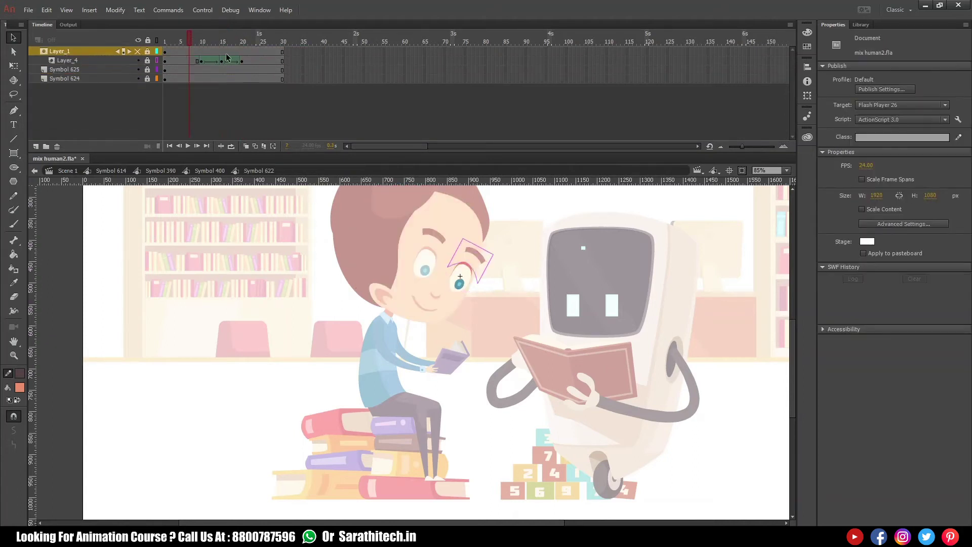
{"action": "key", "text": "F5"}
{"action": "key", "text": "F5"}
{"action": "key", "text": "F5"}
{"action": "key", "text": "F5"}
{"action": "key", "text": "F5"}
{"action": "left_click", "coordinate": [271, 41]}
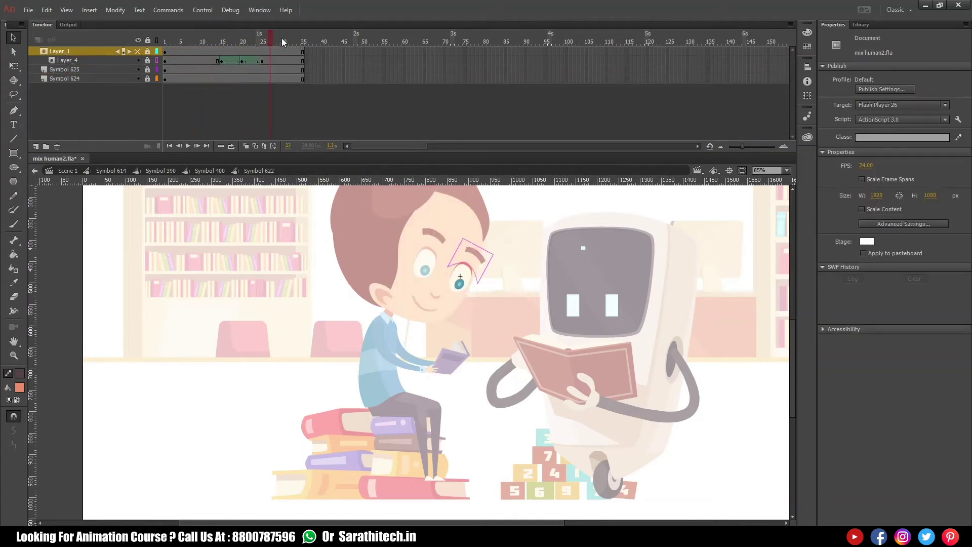
{"action": "key", "text": "F5"}
{"action": "key", "text": "F5"}
{"action": "key", "text": "F5"}
{"action": "key", "text": "F5"}
{"action": "key", "text": "F5"}
{"action": "left_click", "coordinate": [221, 40]}
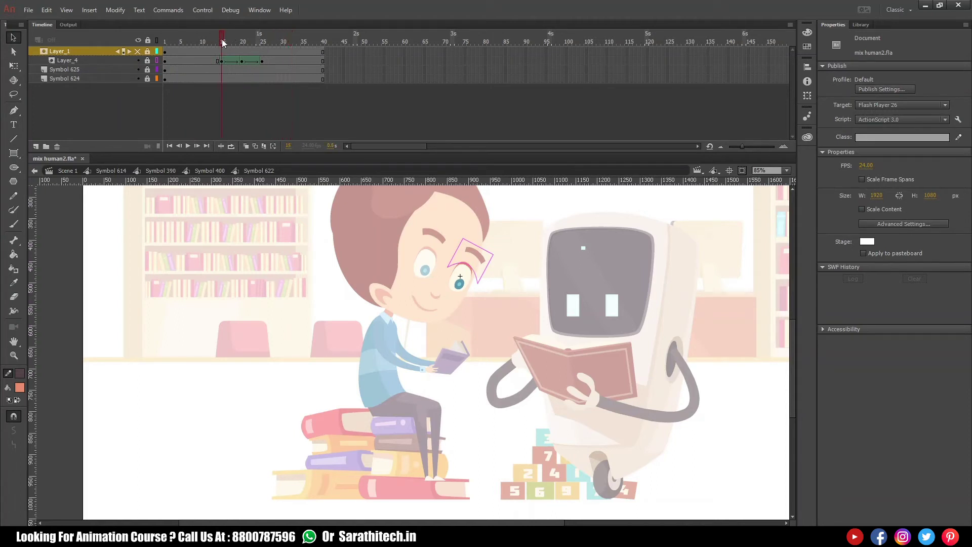
Step: Return to Symbol 400 and play the animation to review the blink of both eyes
{"action": "left_click", "coordinate": [203, 171]}
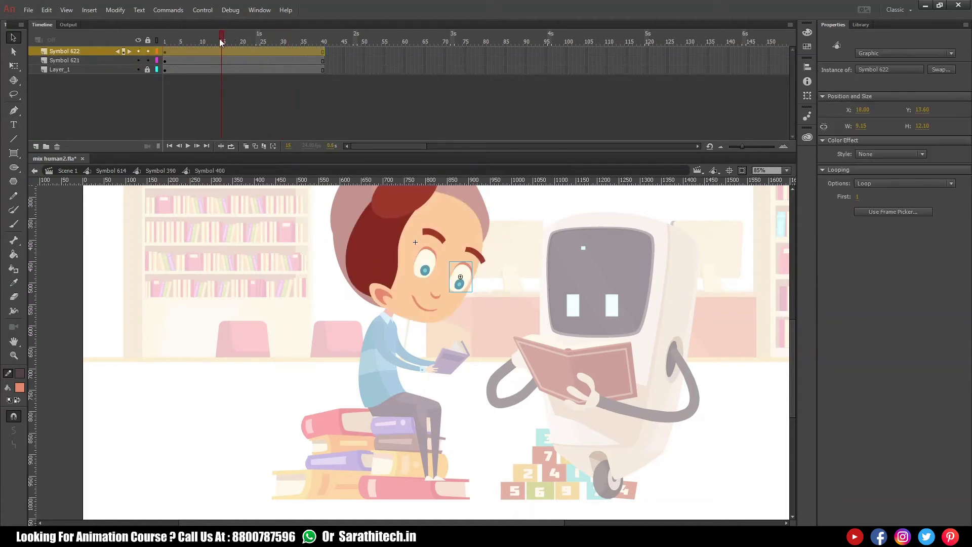
{"action": "left_click_drag", "start_coordinate": [220, 40], "coordinate": [186, 43]}
{"action": "key", "text": "Return"}
{"action": "key", "text": "Return"}
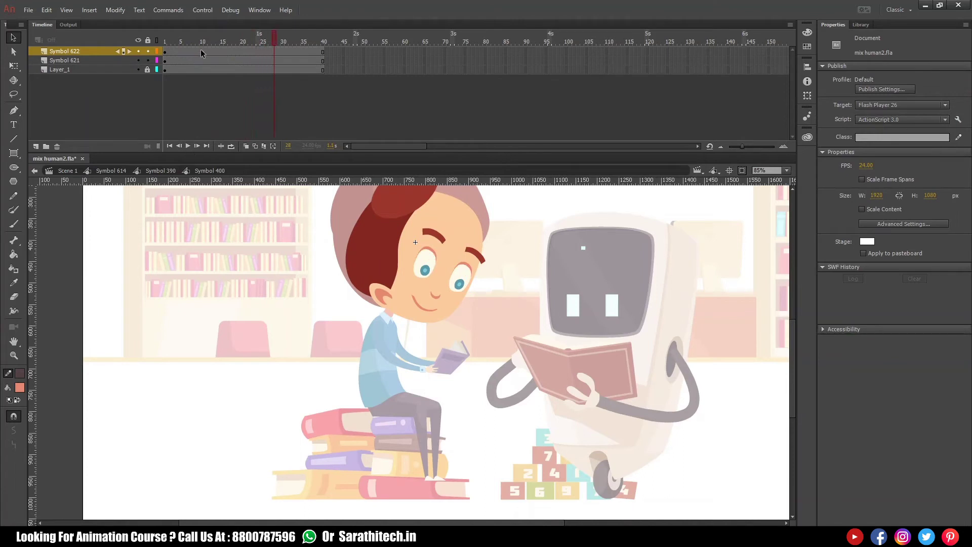
{"action": "left_click_drag", "start_coordinate": [431, 282], "coordinate": [417, 303]}
{"action": "left_click_drag", "start_coordinate": [373, 228], "coordinate": [424, 436]}
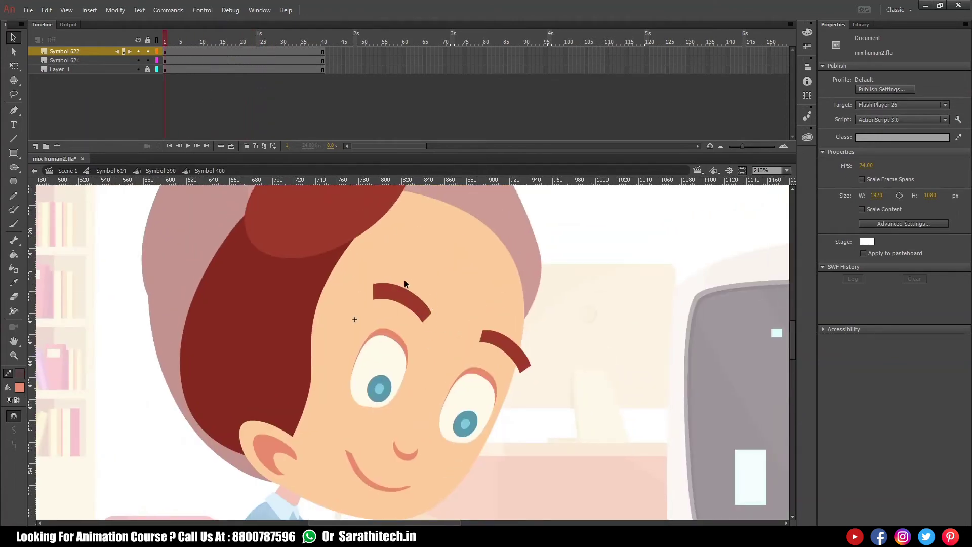
Step: Cut both of the boy's eyebrows and paste them in place on a new layer above Symbol 622
{"action": "left_click", "coordinate": [386, 295]}
{"action": "left_click", "coordinate": [521, 349], "text": "shift"}
{"action": "key", "text": "ctrl+x"}
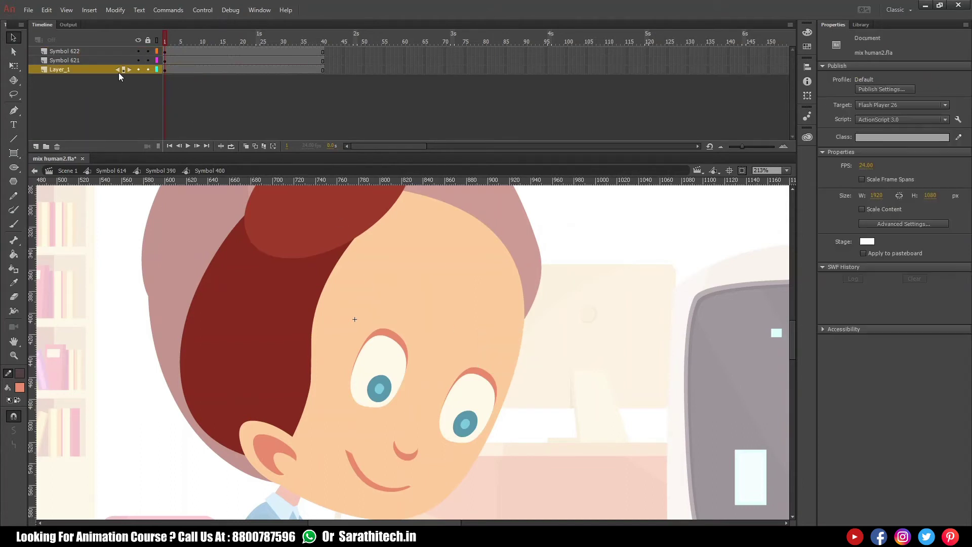
{"action": "left_click", "coordinate": [117, 50]}
{"action": "left_click", "coordinate": [36, 146]}
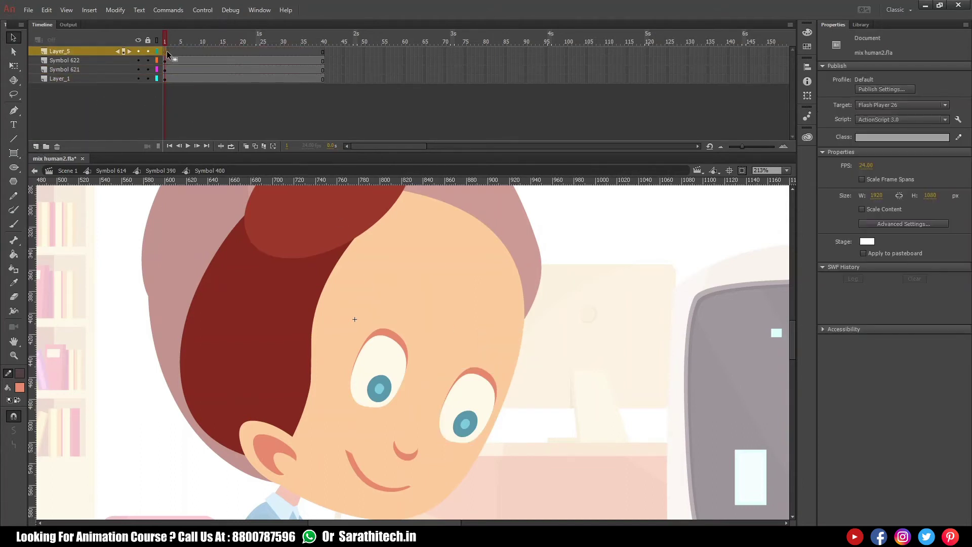
{"action": "left_click", "coordinate": [165, 51]}
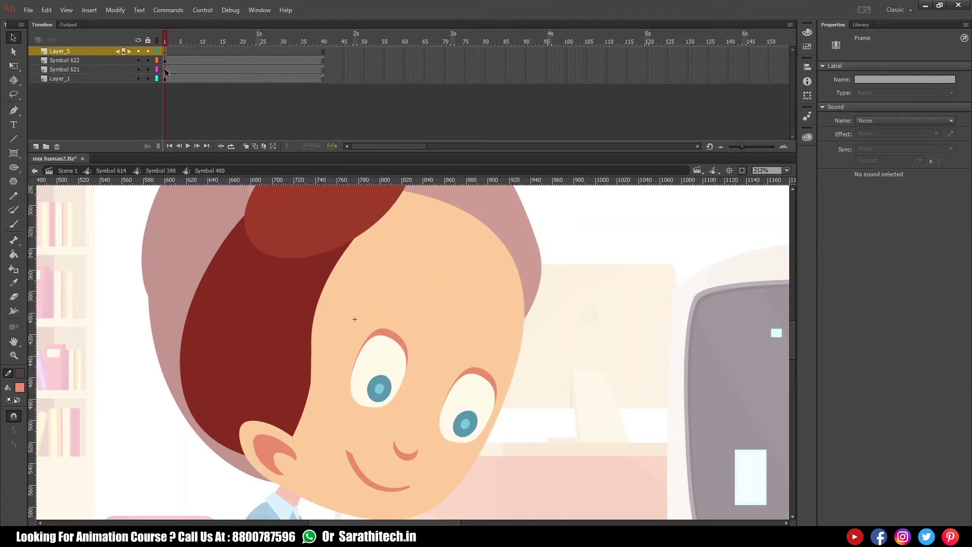
{"action": "key", "text": "ctrl+shift+v"}
{"action": "scroll", "coordinate": [430, 315], "scroll_direction": "up", "scroll_amount": 3}
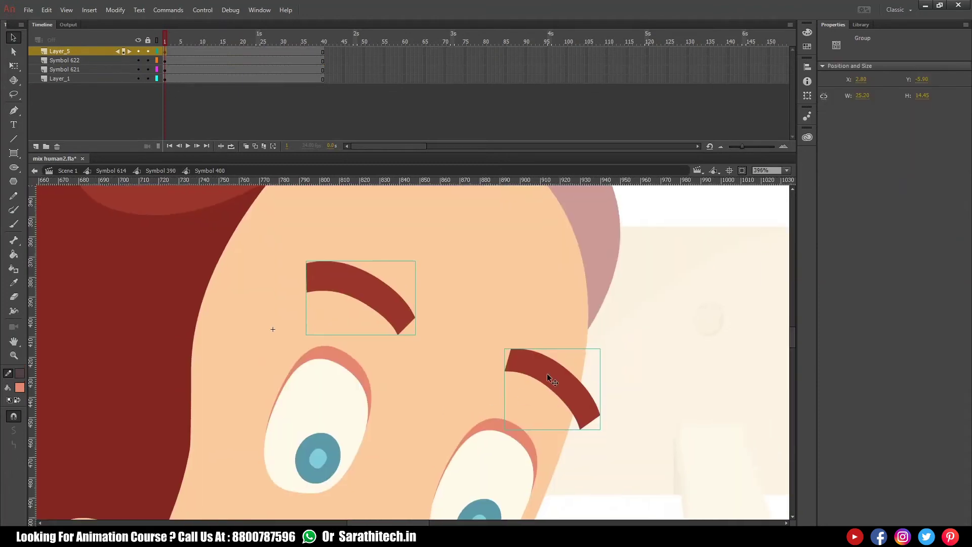
{"action": "key", "text": "Escape"}
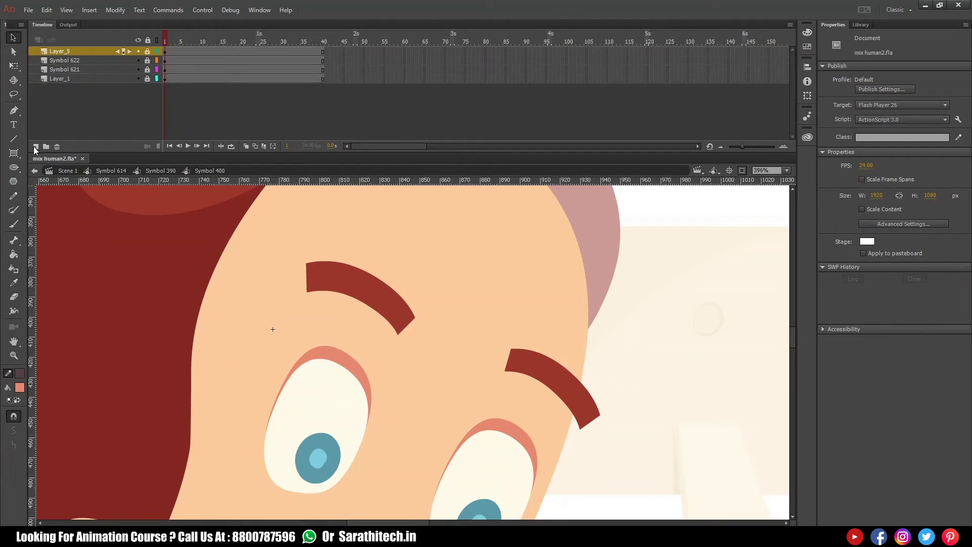
Step: Add another layer above the eyebrows and draw a straight slanted line over the boy's first eyebrow
{"action": "left_click", "coordinate": [36, 147]}
{"action": "left_click", "coordinate": [164, 52]}
{"action": "left_click_drag", "start_coordinate": [396, 316], "coordinate": [388, 328]}
{"action": "left_click", "coordinate": [395, 269]}
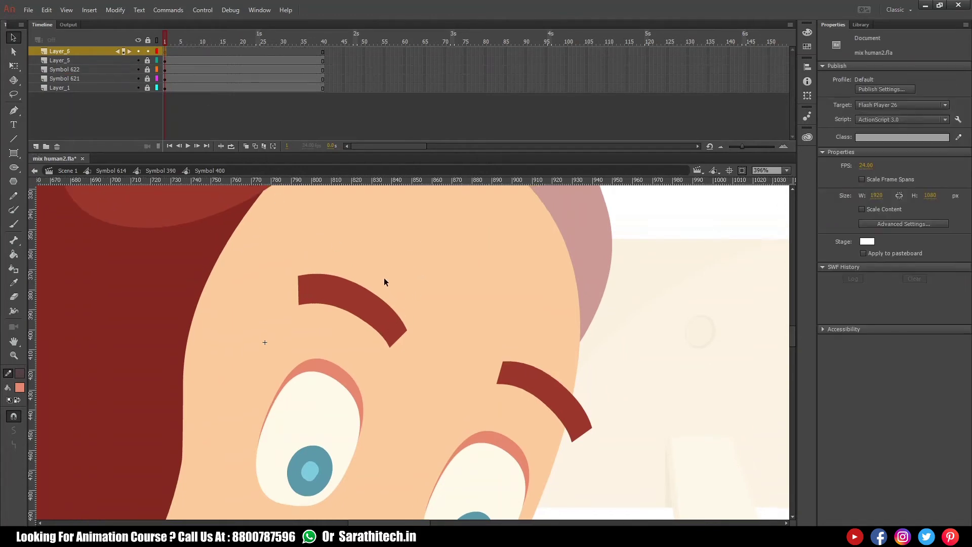
{"action": "key", "text": "n"}
{"action": "mouse_move", "coordinate": [448, 318]}
{"action": "left_mouse_down"}
{"action": "mouse_move", "coordinate": [333, 242]}
{"action": "mouse_move", "coordinate": [313, 242]}
{"action": "left_mouse_up"}
Step: Give the drawn line a uniform width profile and a stroke size of 2.50
{"action": "left_click", "coordinate": [364, 268], "text": "ctrl"}
{"action": "left_click", "coordinate": [891, 196]}
{"action": "left_click", "coordinate": [895, 208]}
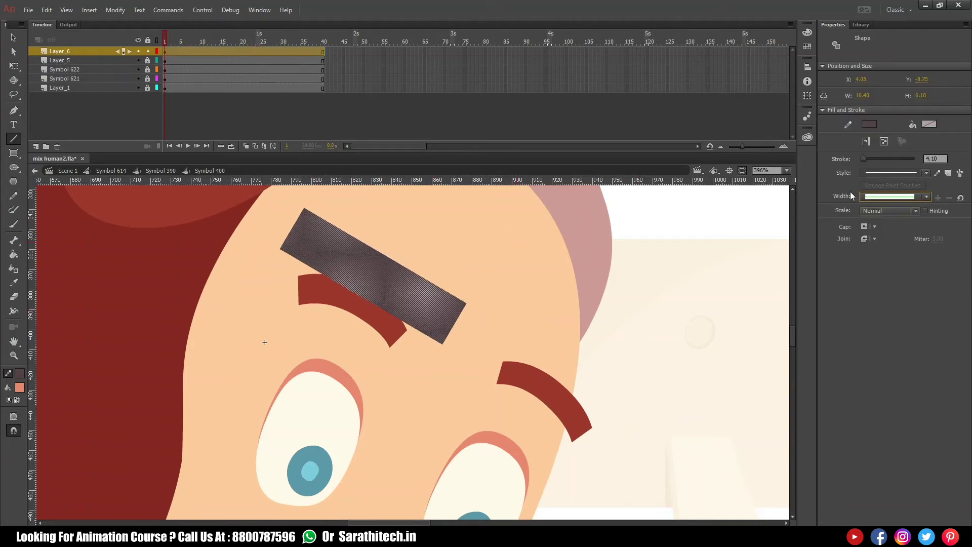
{"action": "left_click_drag", "start_coordinate": [863, 161], "coordinate": [862, 161]}
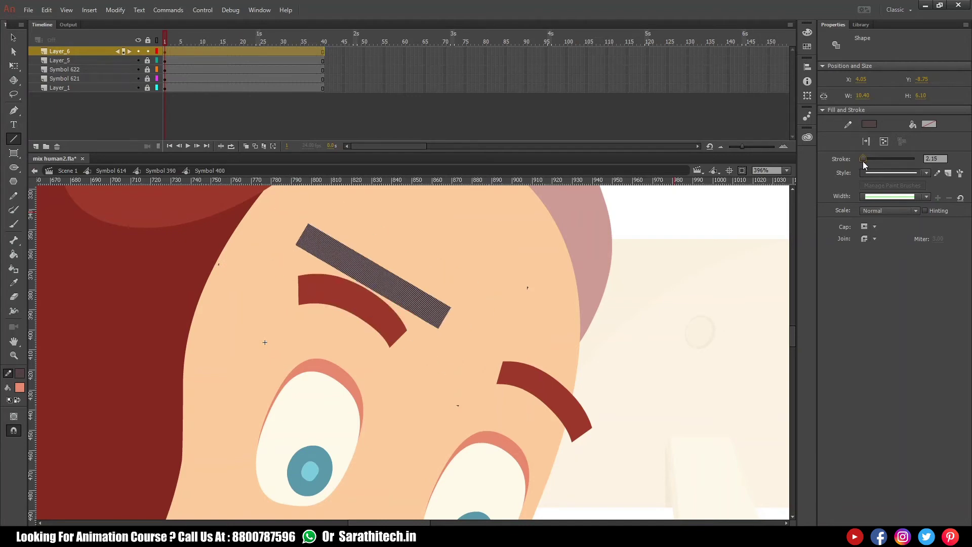
{"action": "left_click", "coordinate": [934, 159]}
{"action": "type", "text": "2"}
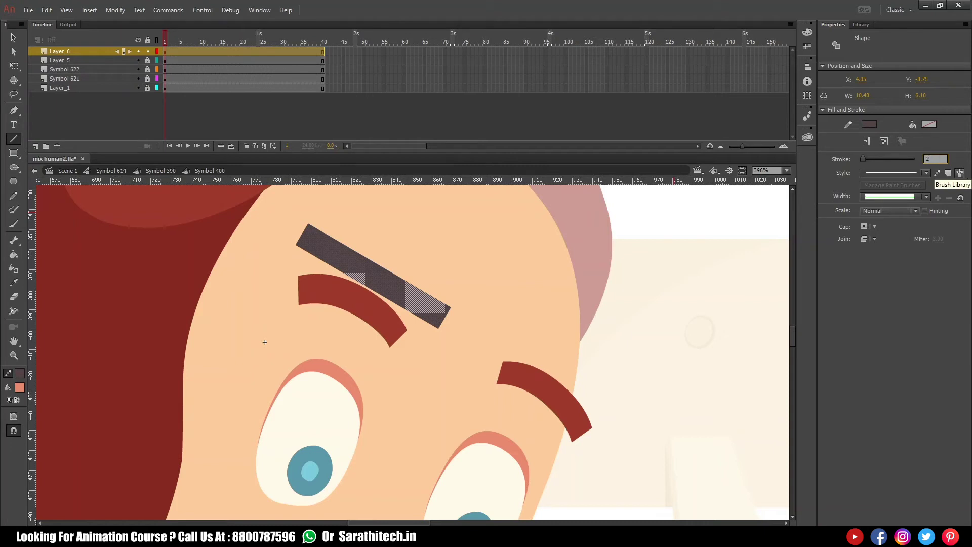
{"action": "key", "text": "Return"}
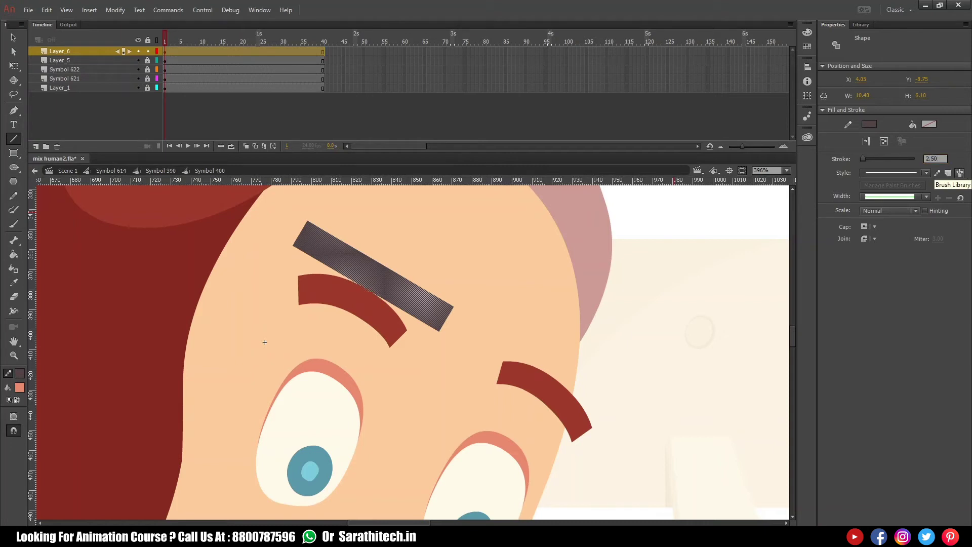
Step: Bend the thick line into an arch and pull its ends inward to approximate the eyebrow's length
{"action": "left_click", "coordinate": [414, 256], "text": "ctrl"}
{"action": "left_click_drag", "start_coordinate": [380, 278], "coordinate": [382, 260]}
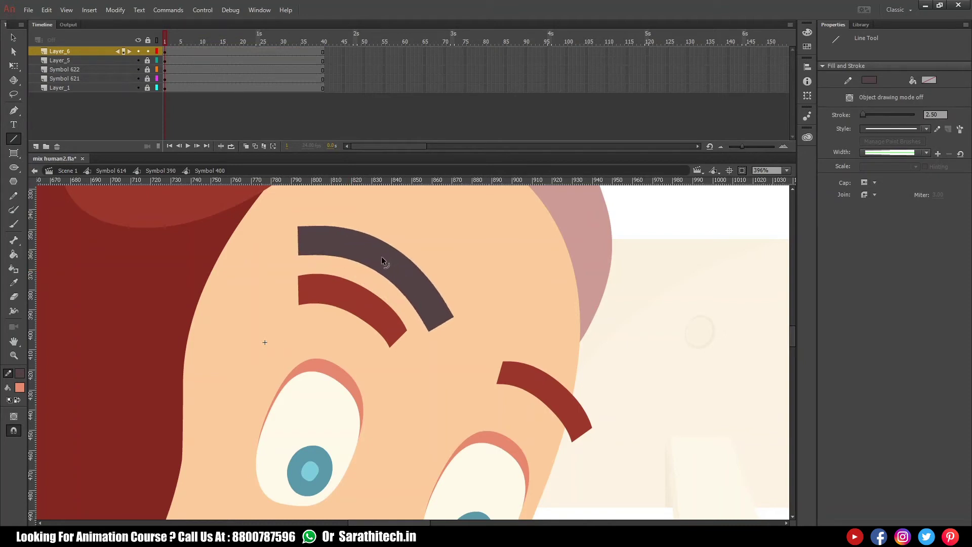
{"action": "left_click", "coordinate": [387, 262], "text": "ctrl"}
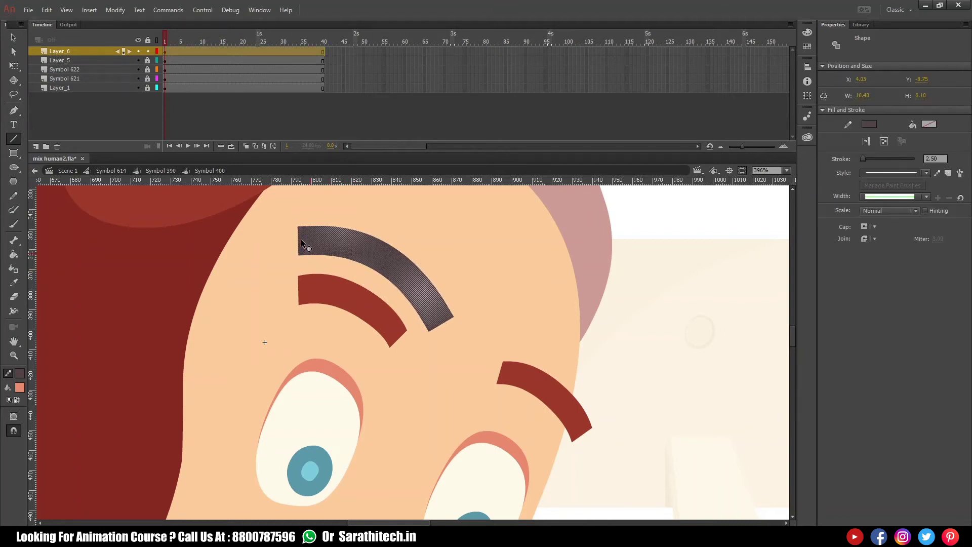
{"action": "mouse_move", "coordinate": [304, 244]}
{"action": "left_mouse_down"}
{"action": "mouse_move", "coordinate": [327, 251]}
{"action": "mouse_move", "coordinate": [307, 246]}
{"action": "left_mouse_up"}
{"action": "key", "text": "ctrl+z"}
{"action": "left_click", "coordinate": [368, 228], "text": "ctrl"}
{"action": "left_click", "coordinate": [389, 245], "text": "ctrl"}
{"action": "left_click", "coordinate": [363, 227], "text": "ctrl"}
{"action": "left_click_drag", "start_coordinate": [365, 262], "coordinate": [338, 251]}
{"action": "mouse_move", "coordinate": [396, 283]}
{"action": "left_mouse_down"}
{"action": "mouse_move", "coordinate": [399, 271]}
{"action": "mouse_move", "coordinate": [417, 271]}
{"action": "mouse_move", "coordinate": [414, 283]}
{"action": "mouse_move", "coordinate": [393, 275]}
{"action": "mouse_move", "coordinate": [405, 283]}
{"action": "left_mouse_up"}
Step: Recolor the arch with the eyebrow's sampled red, place it over the first eyebrow, and align its ends
{"action": "left_click", "coordinate": [21, 386]}
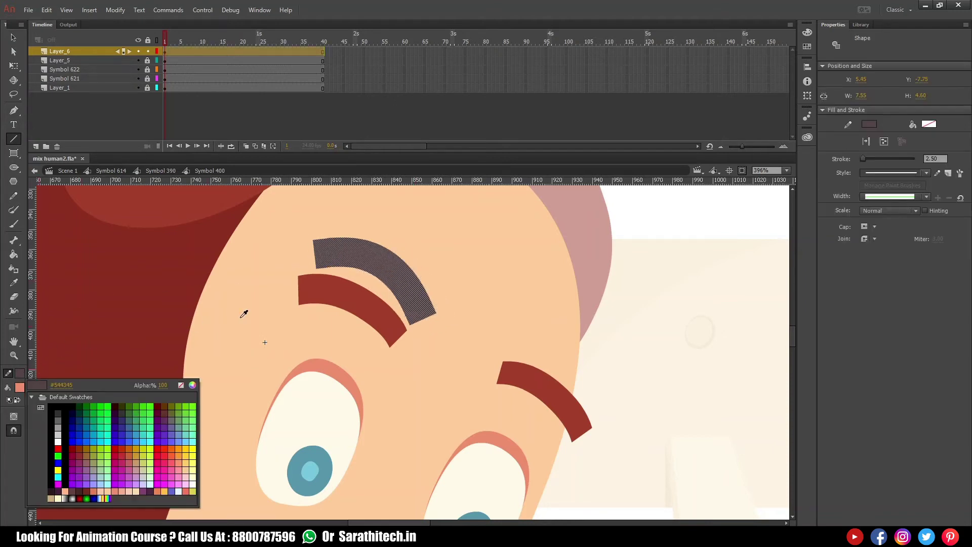
{"action": "left_click", "coordinate": [340, 290]}
{"action": "left_click", "coordinate": [399, 242], "text": "ctrl"}
{"action": "left_click_drag", "start_coordinate": [380, 262], "coordinate": [368, 294]}
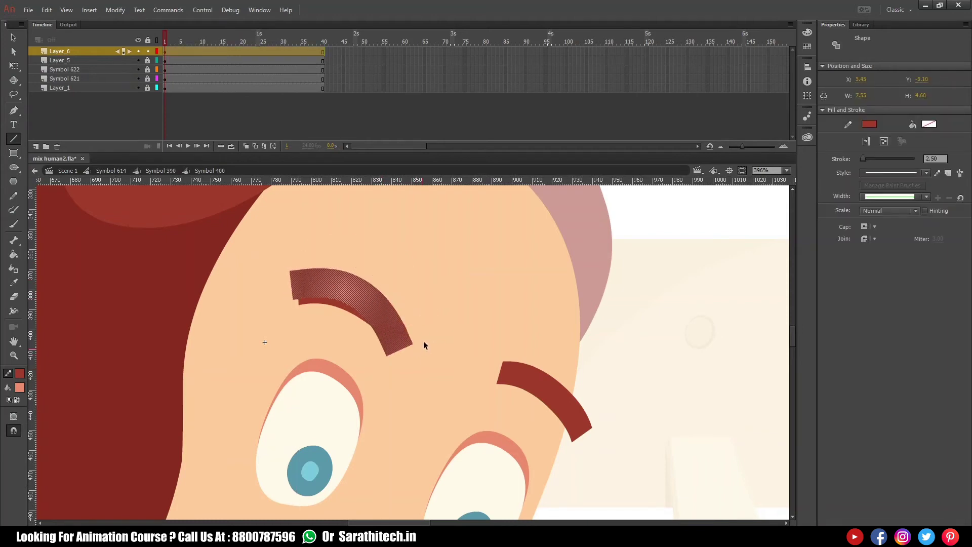
{"action": "left_click", "coordinate": [425, 342], "text": "ctrl"}
{"action": "left_click_drag", "start_coordinate": [398, 344], "coordinate": [397, 331]}
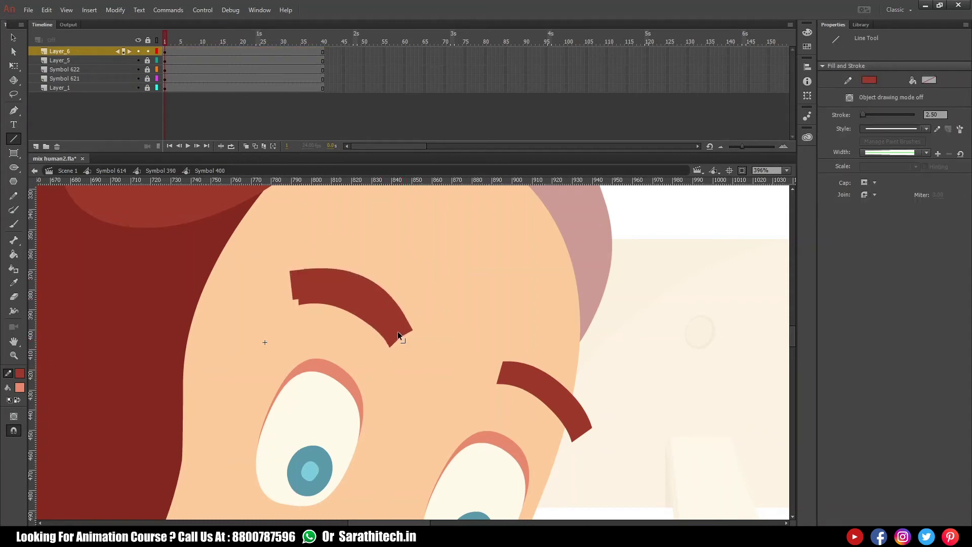
{"action": "left_click_drag", "start_coordinate": [293, 284], "coordinate": [293, 287]}
Step: Copy the arch onto the second eyebrow, rotate it, and adjust its ends to match the original shape
{"action": "left_click", "coordinate": [358, 296], "text": "ctrl"}
{"action": "left_click_drag", "start_coordinate": [356, 293], "coordinate": [554, 376]}
{"action": "key", "text": "q"}
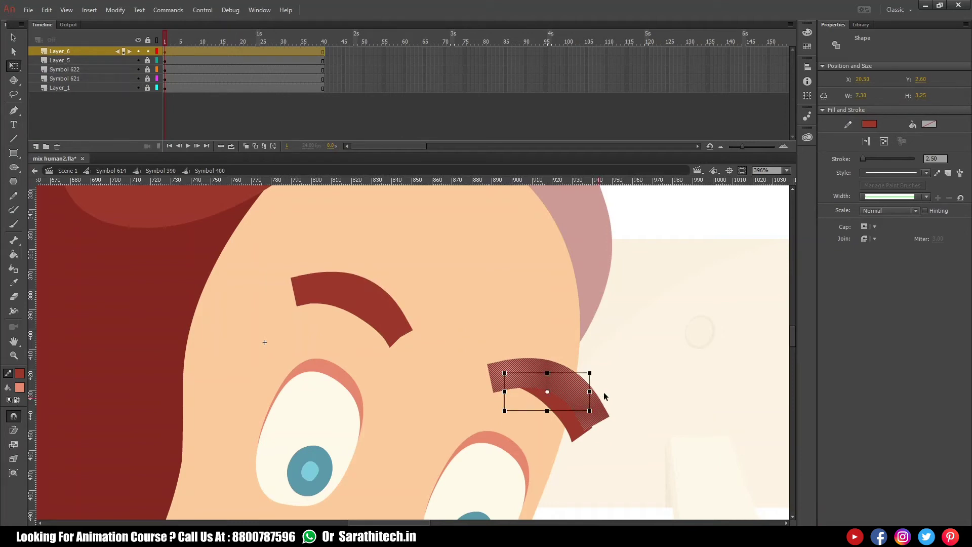
{"action": "left_click_drag", "start_coordinate": [595, 379], "coordinate": [597, 389]}
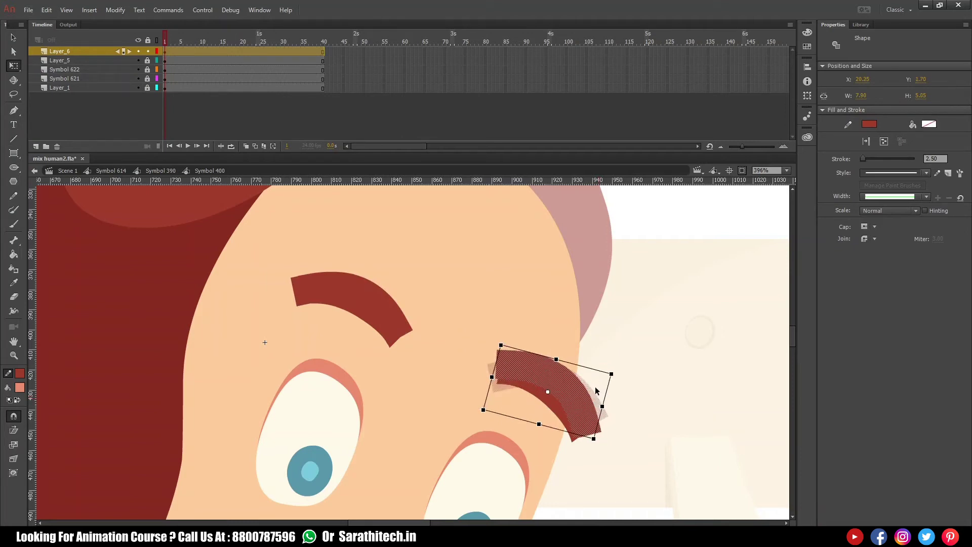
{"action": "left_click", "coordinate": [618, 379]}
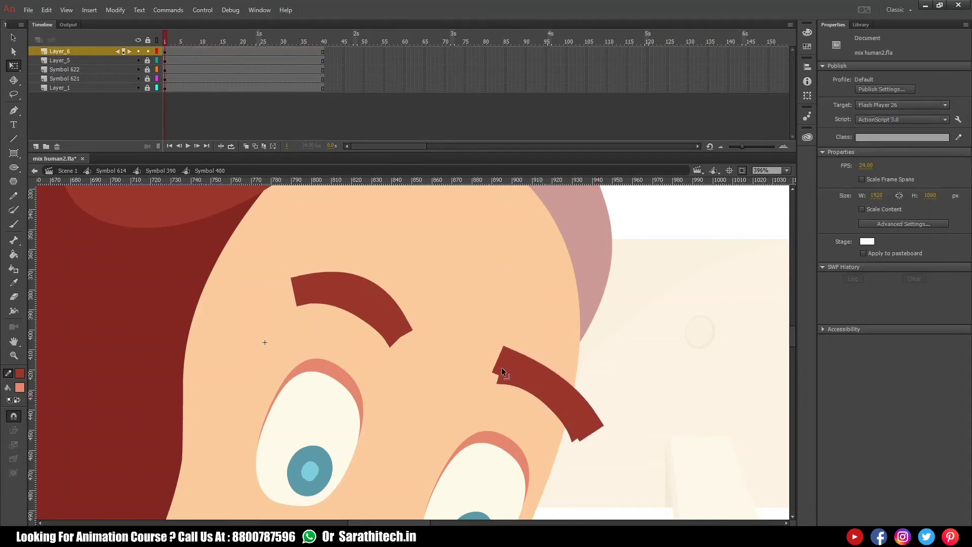
{"action": "left_click_drag", "start_coordinate": [501, 366], "coordinate": [502, 369]}
{"action": "left_click_drag", "start_coordinate": [591, 431], "coordinate": [580, 426]}
Step: Unlock Layer_5 and delete the two original eyebrow groups from it
{"action": "left_click", "coordinate": [147, 60]}
{"action": "left_click", "coordinate": [166, 61]}
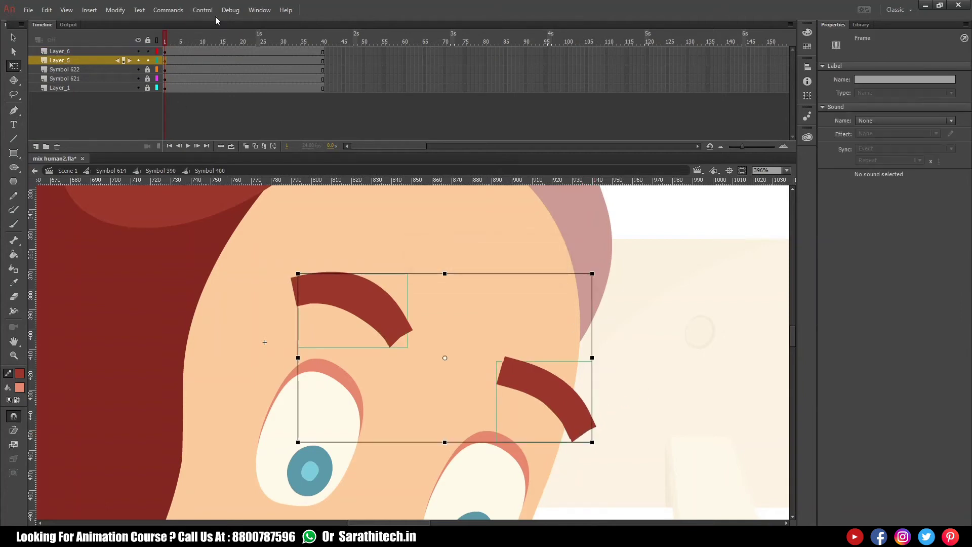
{"action": "key", "text": "Delete"}
Step: Move the first redrawn eyebrow from Layer_6 to Layer_5, keeping it in the same place
{"action": "left_click", "coordinate": [166, 51]}
{"action": "left_click", "coordinate": [412, 290]}
{"action": "left_click", "coordinate": [391, 305]}
{"action": "key", "text": "Delete"}
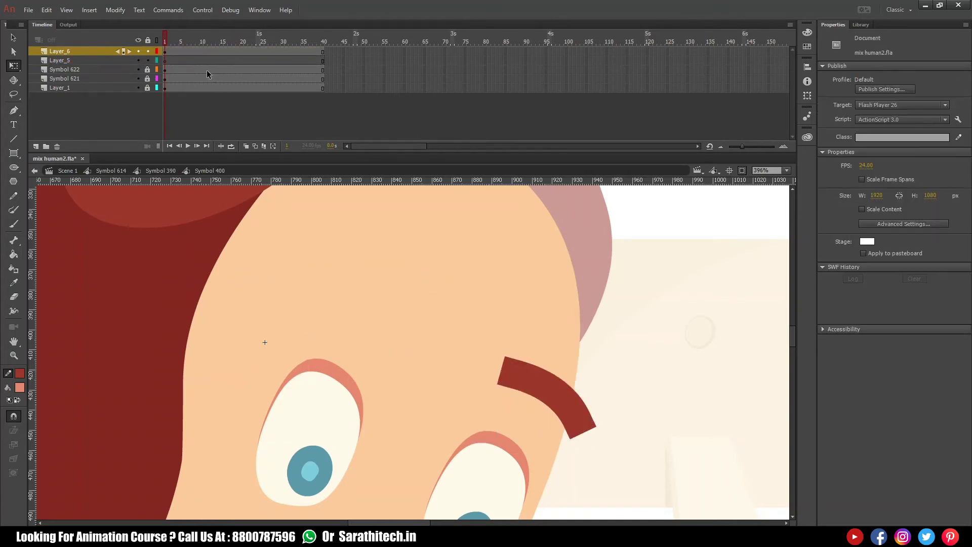
{"action": "left_click", "coordinate": [165, 60]}
{"action": "key", "text": "ctrl+shift+v"}
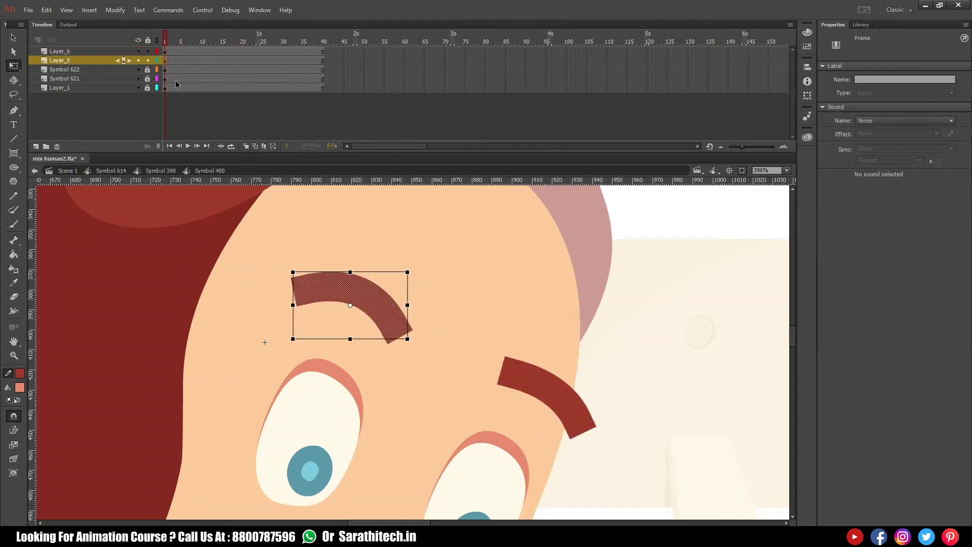
Step: Return to Symbol 390 and check the new eyebrows through the head movement up to frame 7
{"action": "left_click", "coordinate": [163, 173]}
{"action": "left_click", "coordinate": [435, 388], "text": "ctrl+shift"}
{"action": "left_click", "coordinate": [434, 397], "text": "ctrl"}
{"action": "left_click", "coordinate": [407, 349], "text": "ctrl+shift"}
{"action": "left_click", "coordinate": [407, 352], "text": "ctrl+shift"}
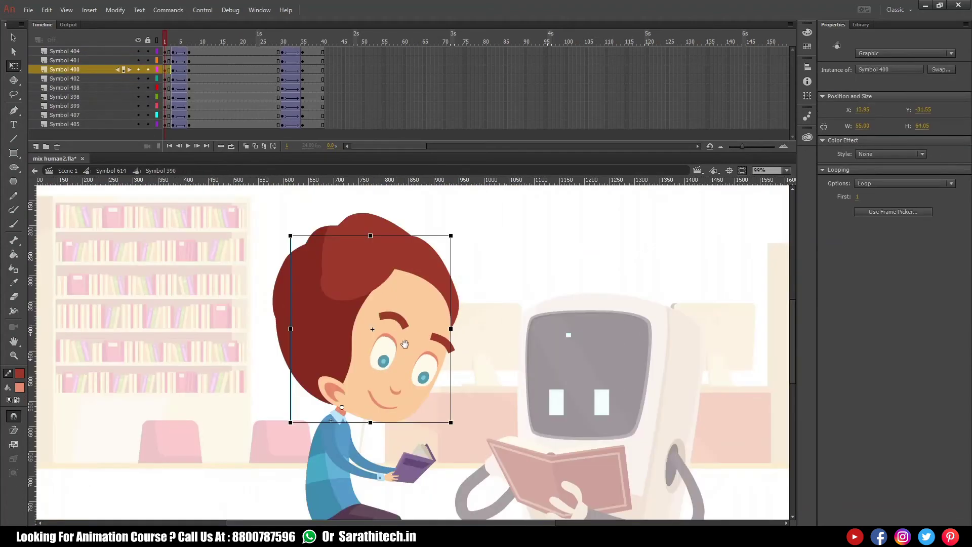
{"action": "left_click", "coordinate": [181, 42]}
{"action": "left_click_drag", "start_coordinate": [186, 44], "coordinate": [189, 47]}
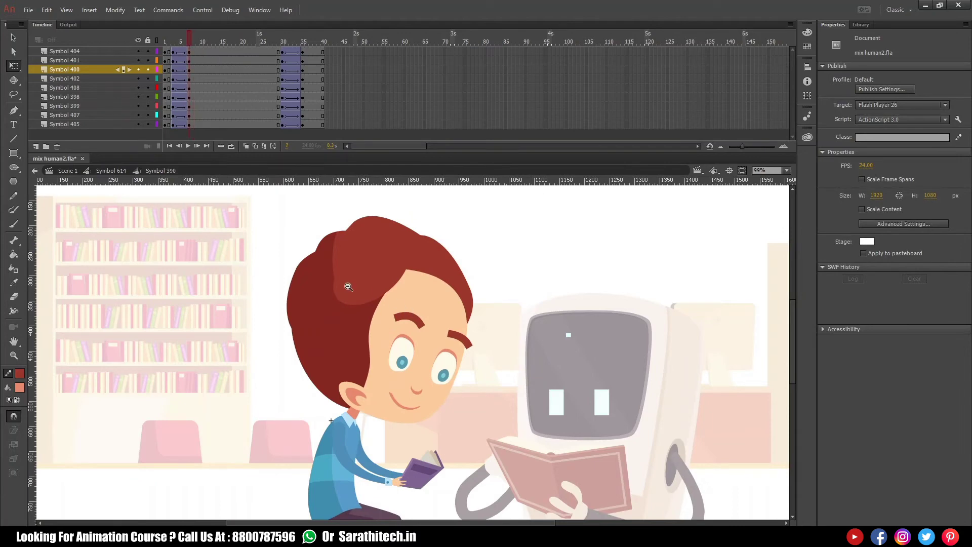
{"action": "scroll", "coordinate": [402, 321], "scroll_direction": "up", "scroll_amount": 5}
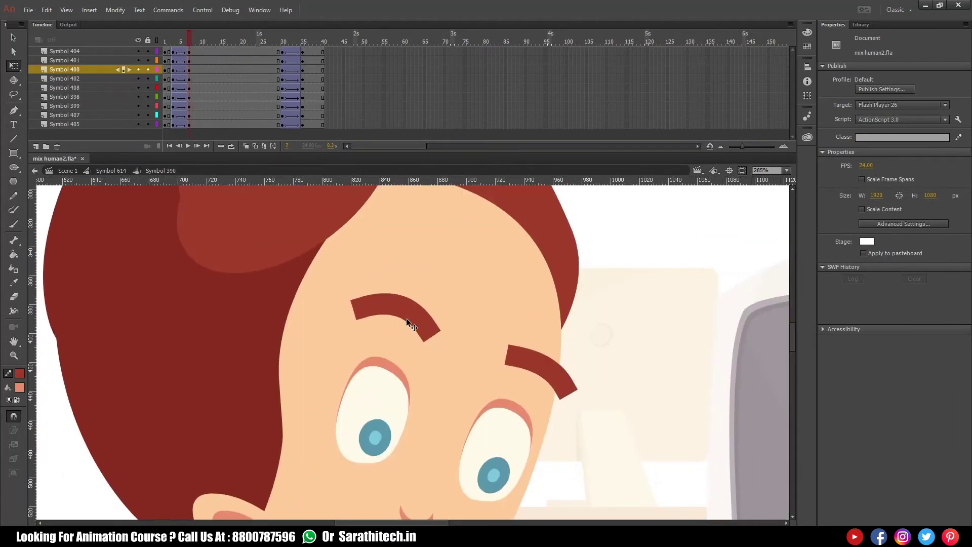
Step: Reopen Symbol 400, add Layer_5 keyframes at frames 3 and 7, and bend the first eyebrow downward at frame 7
{"action": "double_click", "coordinate": [408, 322]}
{"action": "left_click", "coordinate": [190, 60]}
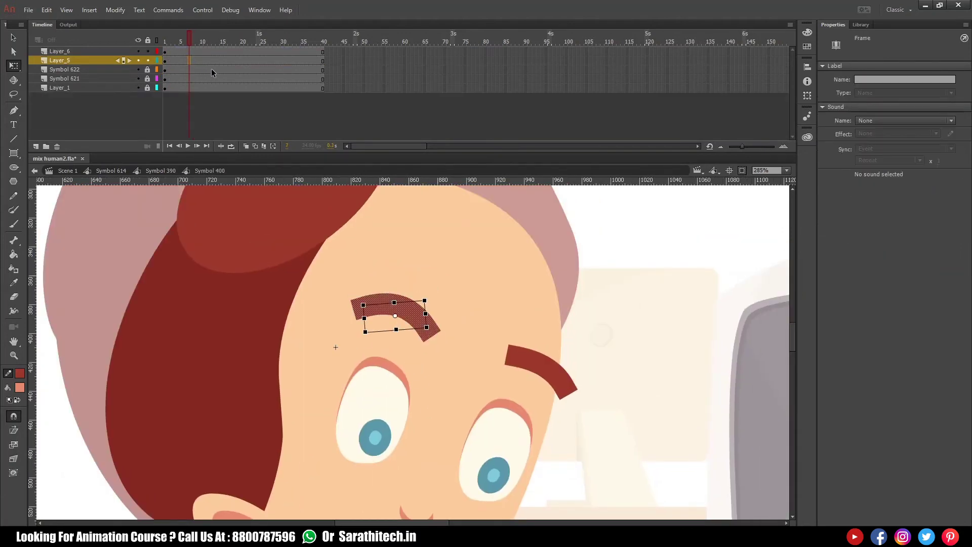
{"action": "left_click", "coordinate": [174, 38]}
{"action": "key", "text": "F6"}
{"action": "left_click", "coordinate": [389, 324]}
{"action": "left_click_drag", "start_coordinate": [391, 313], "coordinate": [401, 339]}
{"action": "left_click", "coordinate": [468, 344], "text": "ctrl+alt"}
{"action": "left_click_drag", "start_coordinate": [439, 370], "coordinate": [438, 345]}
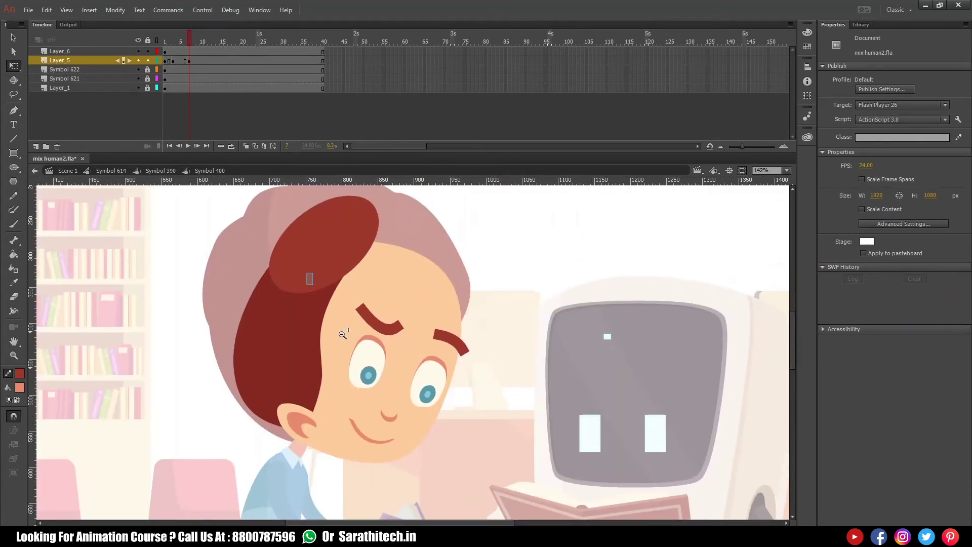
{"action": "left_click_drag", "start_coordinate": [308, 278], "coordinate": [486, 448]}
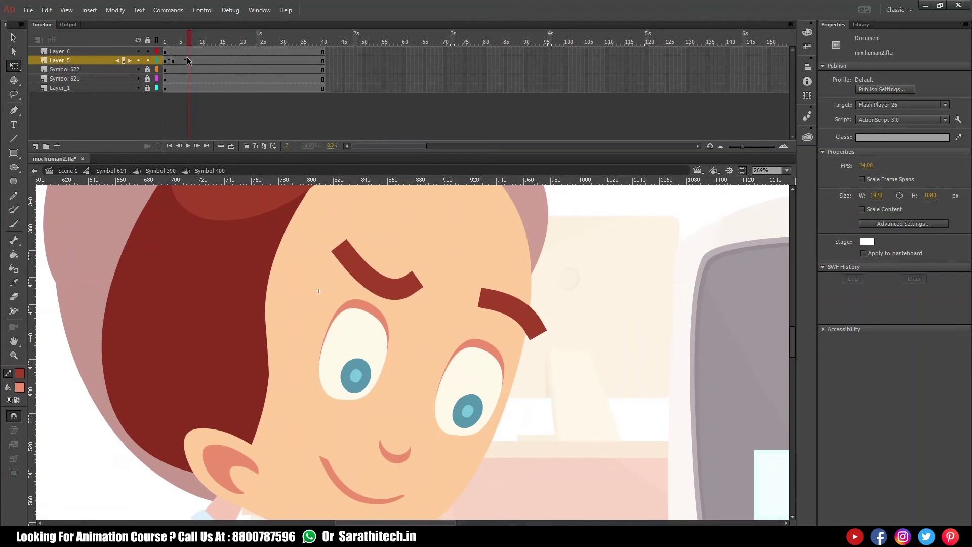
Step: Add Layer_6 keyframes at frames 3 and 7 and reshape the second eyebrow into a downward bend at frame 7
{"action": "left_click", "coordinate": [173, 51]}
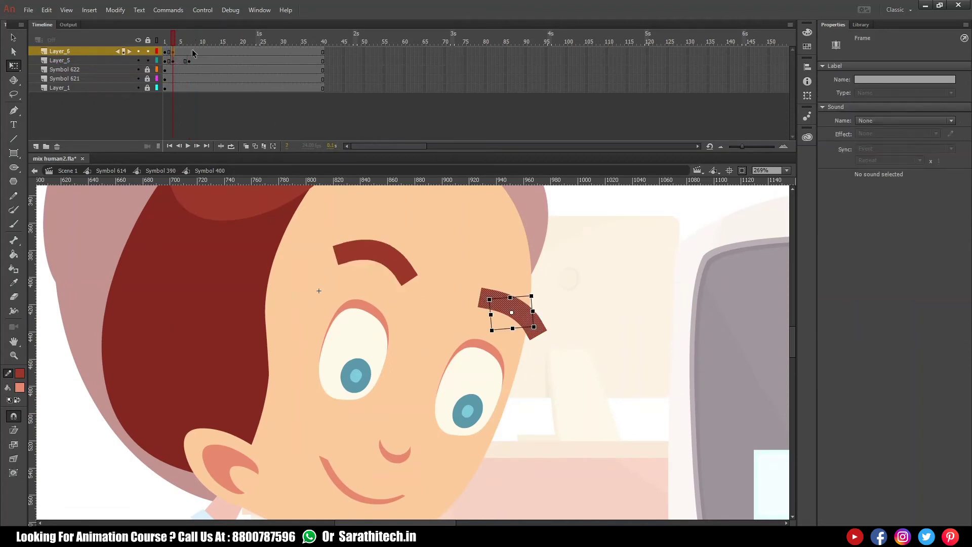
{"action": "key", "text": "F6"}
{"action": "left_click", "coordinate": [470, 317]}
{"action": "left_click_drag", "start_coordinate": [505, 306], "coordinate": [477, 299]}
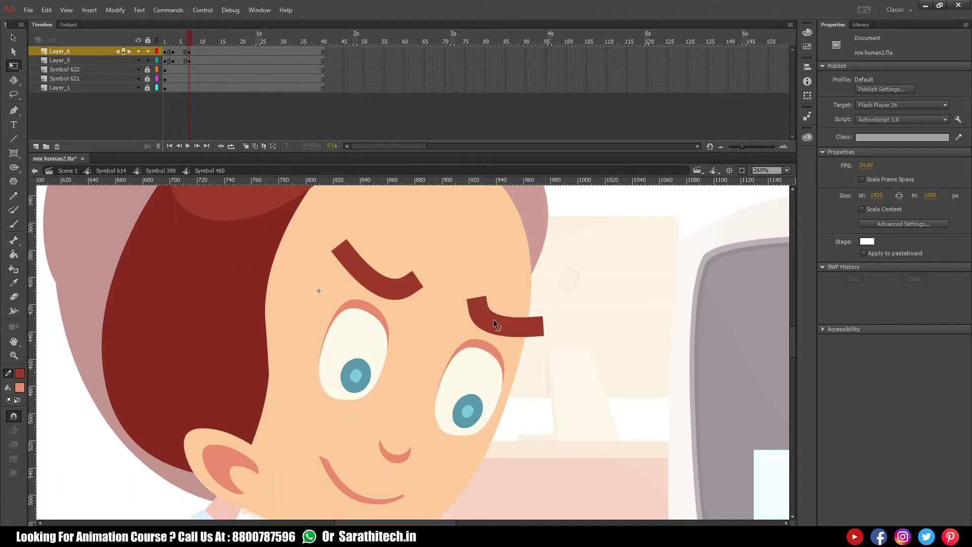
Step: Create shape tweens between frames 3 and 7 on both eyebrow layers with an ease of 100
{"action": "left_click_drag", "start_coordinate": [176, 53], "coordinate": [181, 60]}
{"action": "right_click", "coordinate": [181, 59]}
{"action": "left_click", "coordinate": [225, 71]}
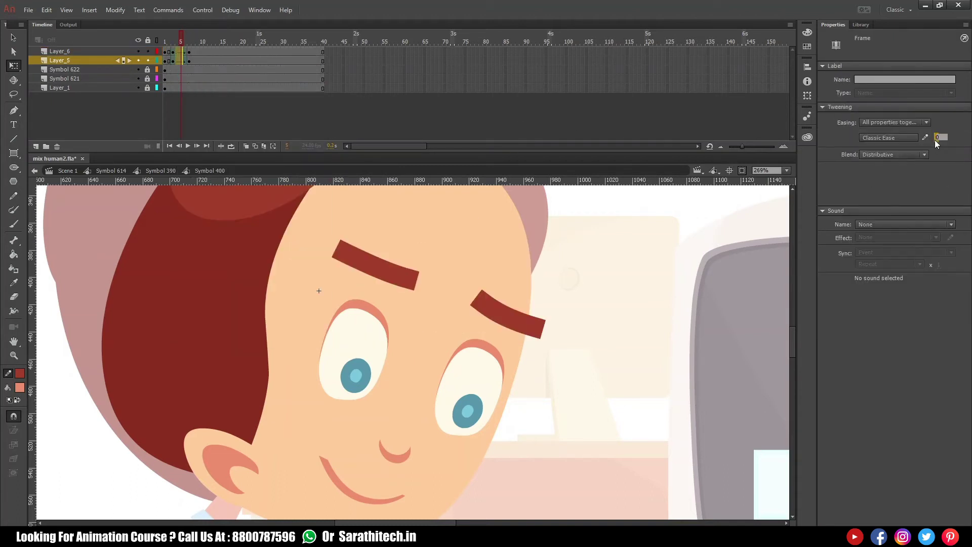
{"action": "type", "text": "100"}
{"action": "key", "text": "Return"}
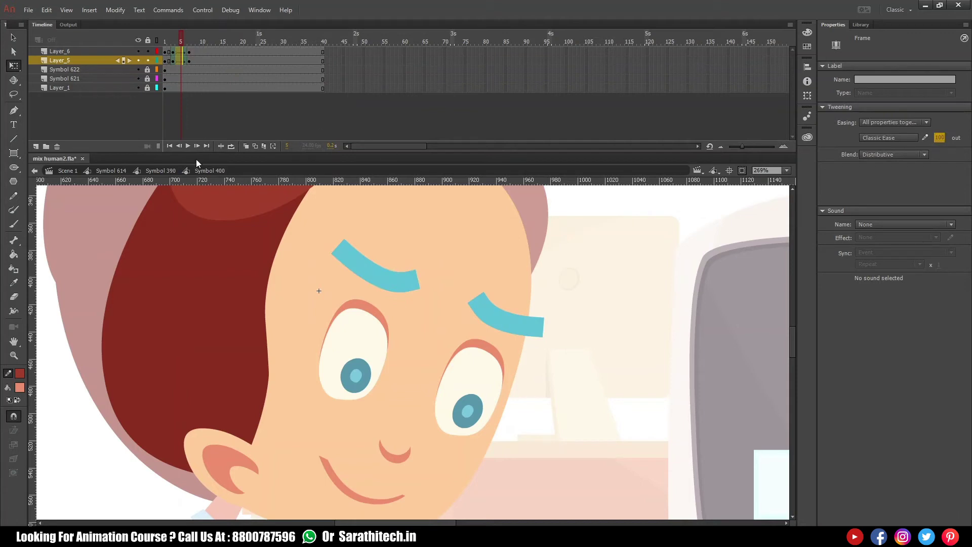
Step: Scrub through the head animation in Symbol 390 to check its timing and reopen Symbol 400
{"action": "left_click", "coordinate": [161, 170]}
{"action": "left_click_drag", "start_coordinate": [301, 41], "coordinate": [128, 53]}
{"action": "double_click", "coordinate": [381, 247]}
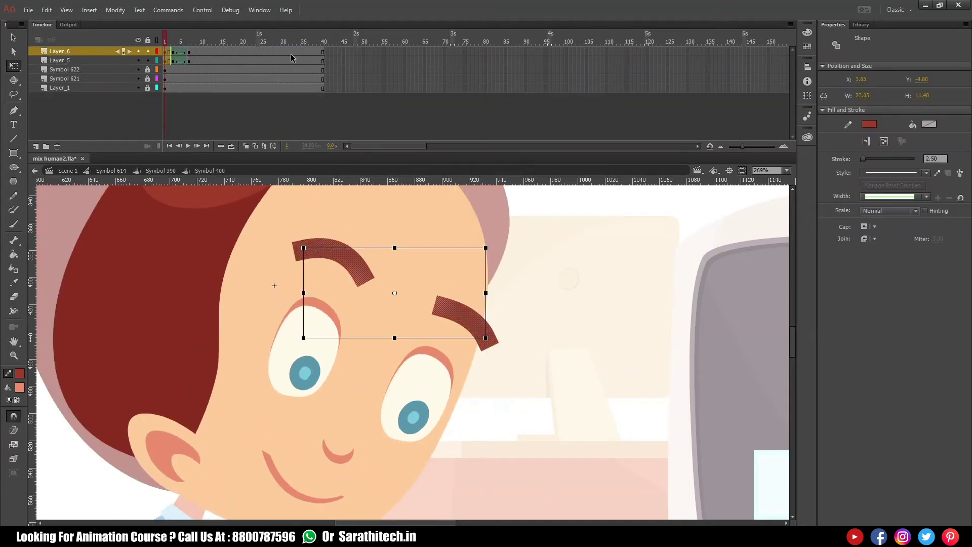
Step: Add keyframes at frame 30 on both eyebrow layers and copy the arched pose from frame 3 to frame 35
{"action": "left_click_drag", "start_coordinate": [282, 51], "coordinate": [282, 60]}
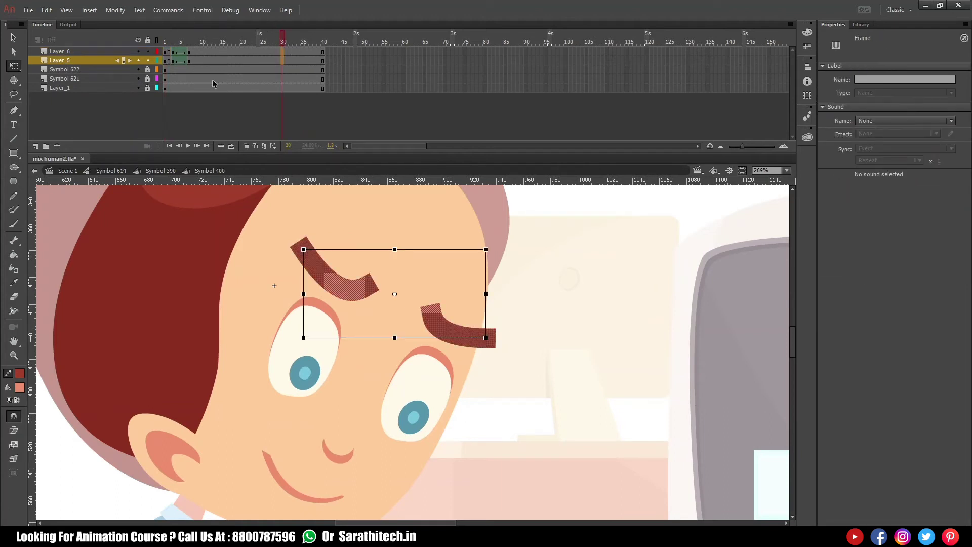
{"action": "left_click", "coordinate": [173, 42]}
{"action": "left_click", "coordinate": [173, 60]}
{"action": "left_click_drag", "start_coordinate": [219, 67], "coordinate": [294, 60]}
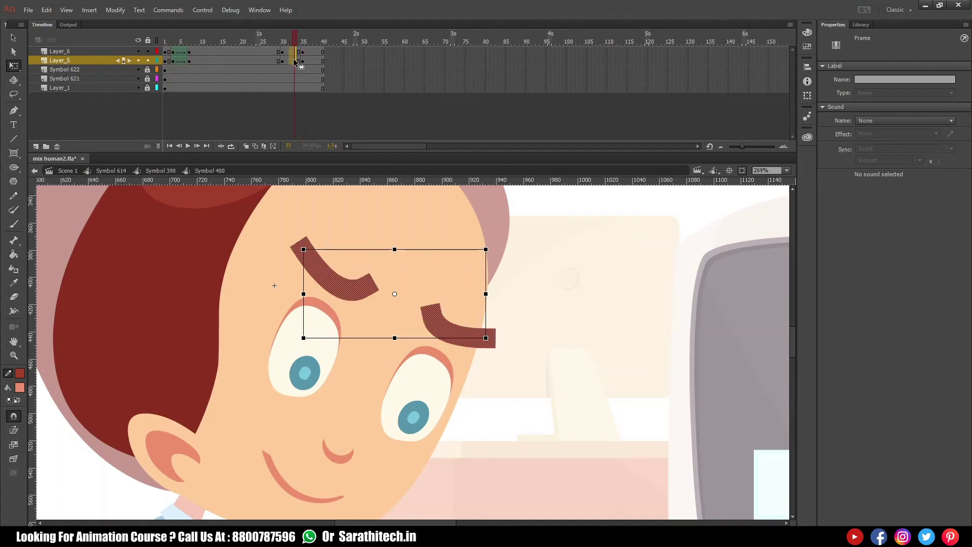
Step: Create shape tweens between frames 30 and 35 on both eyebrow layers with an ease of 100
{"action": "right_click", "coordinate": [294, 61]}
{"action": "left_click", "coordinate": [329, 72]}
{"action": "left_click", "coordinate": [937, 138]}
{"action": "type", "text": "100"}
{"action": "key", "text": "Return"}
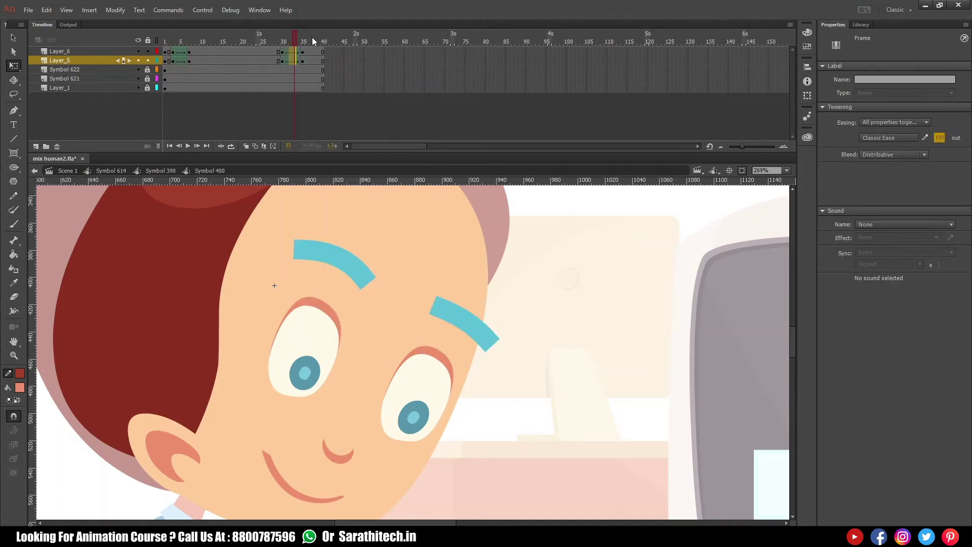
Step: Lengthen the tweens on both eyebrow layers by moving their end keyframes to frames 10 and 38
{"action": "left_click", "coordinate": [312, 39]}
{"action": "left_click_drag", "start_coordinate": [302, 51], "coordinate": [316, 62]}
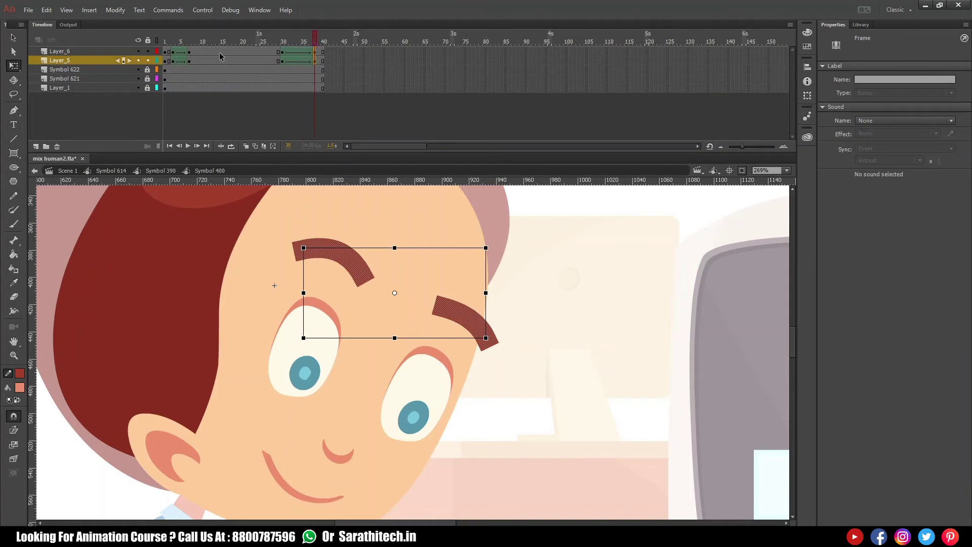
{"action": "mouse_move", "coordinate": [189, 53]}
{"action": "left_mouse_down"}
{"action": "mouse_move", "coordinate": [202, 62]}
{"action": "mouse_move", "coordinate": [198, 39]}
{"action": "left_mouse_up"}
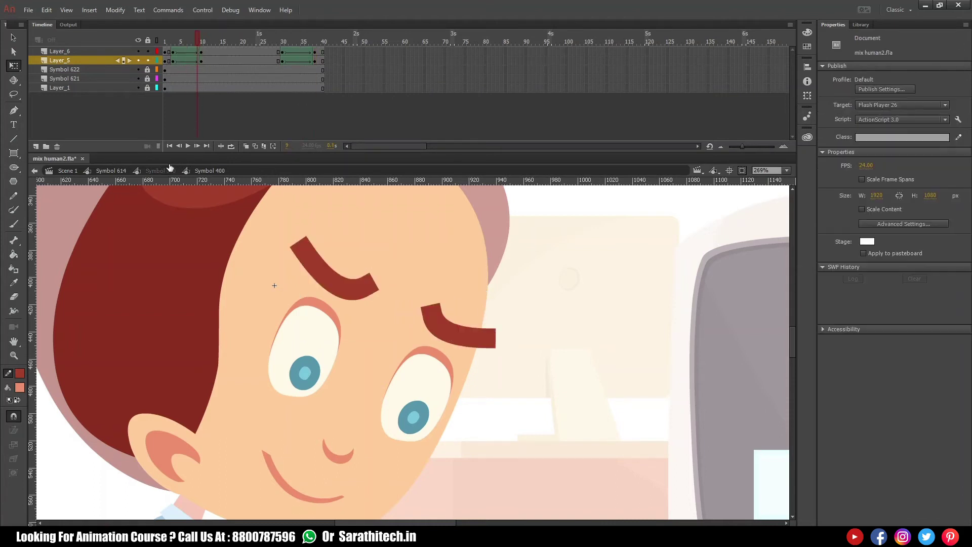
Step: Return to Symbol 390, synchronize the symbols across the frames of all layers and play back the animation
{"action": "left_click", "coordinate": [169, 169]}
{"action": "right_click", "coordinate": [228, 93]}
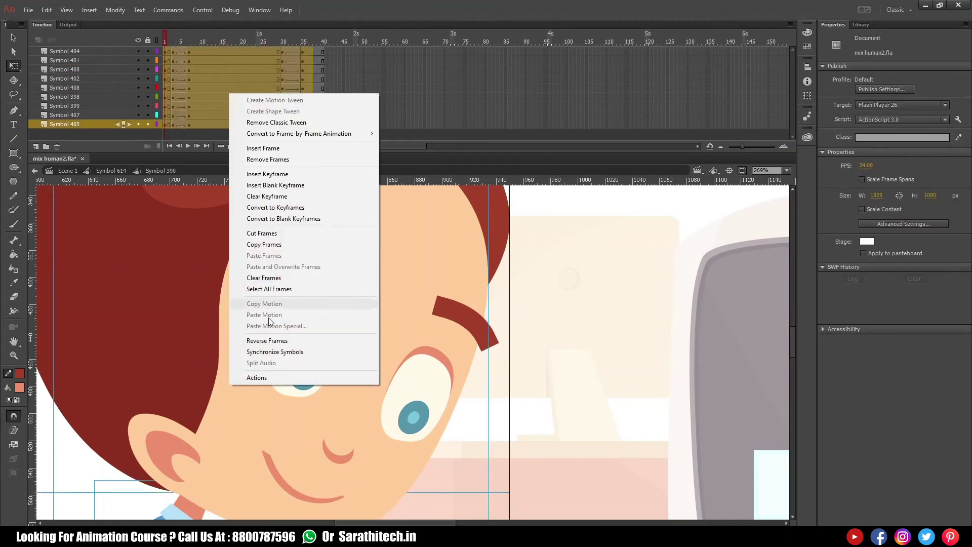
{"action": "left_click", "coordinate": [278, 352]}
{"action": "left_click", "coordinate": [181, 42]}
{"action": "key", "text": "Return"}
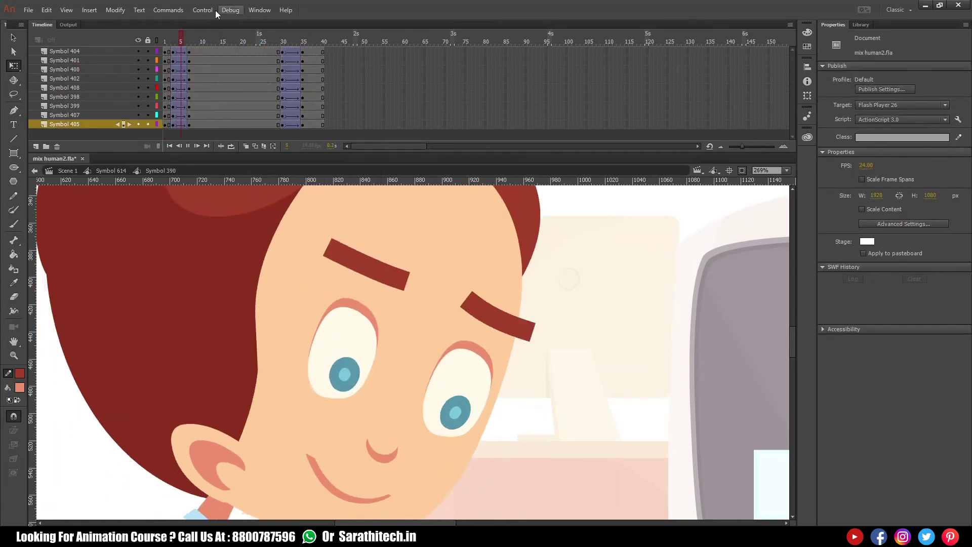
{"action": "left_click_drag", "start_coordinate": [194, 46], "coordinate": [163, 44]}
{"action": "key", "text": "Return"}
{"action": "key", "text": "Return"}
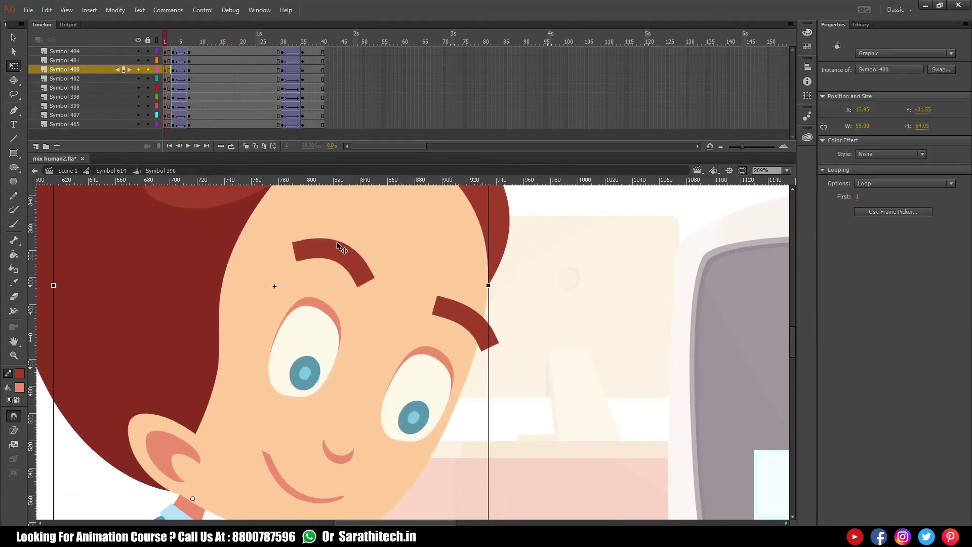
Step: Reopen Symbol 400 and check the easing of the two retimed eyebrow tweens
{"action": "double_click", "coordinate": [333, 250]}
{"action": "left_click", "coordinate": [186, 61]}
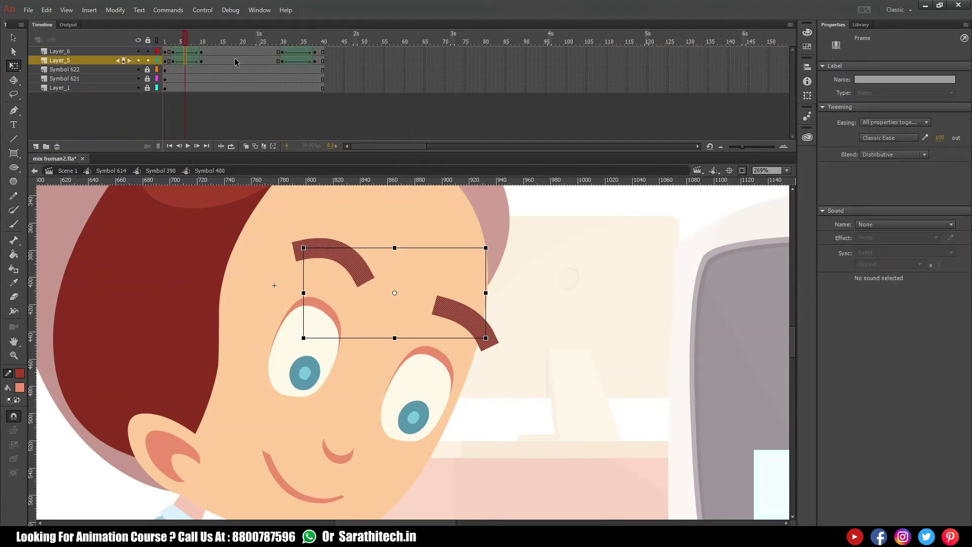
{"action": "left_click", "coordinate": [299, 60]}
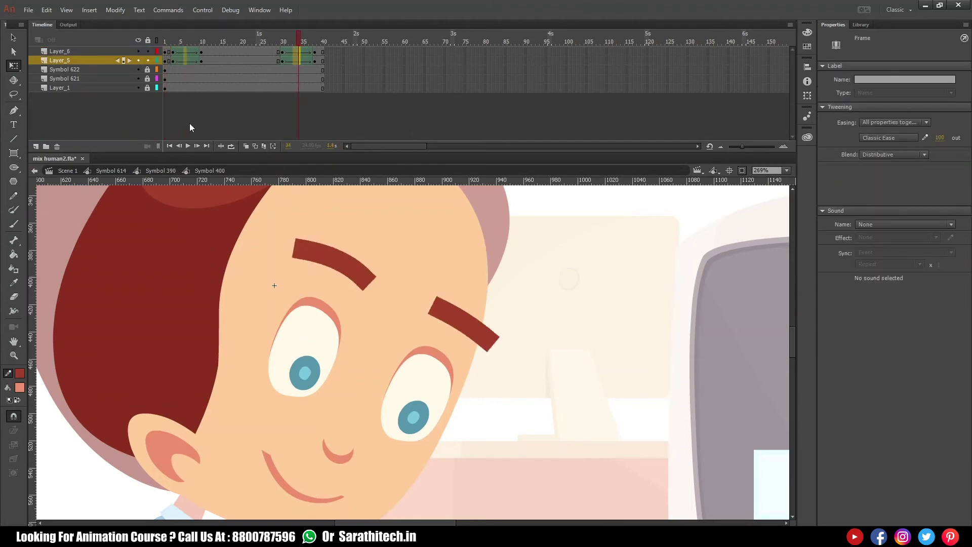
Step: Return to Symbol 390 and open the boy's torso, Symbol 408, for editing
{"action": "left_click", "coordinate": [168, 172]}
{"action": "left_click_drag", "start_coordinate": [410, 376], "coordinate": [395, 383]}
{"action": "left_click", "coordinate": [396, 382], "text": "ctrl+alt"}
{"action": "left_click", "coordinate": [396, 383], "text": "ctrl+alt"}
{"action": "left_click", "coordinate": [398, 383], "text": "ctrl+alt"}
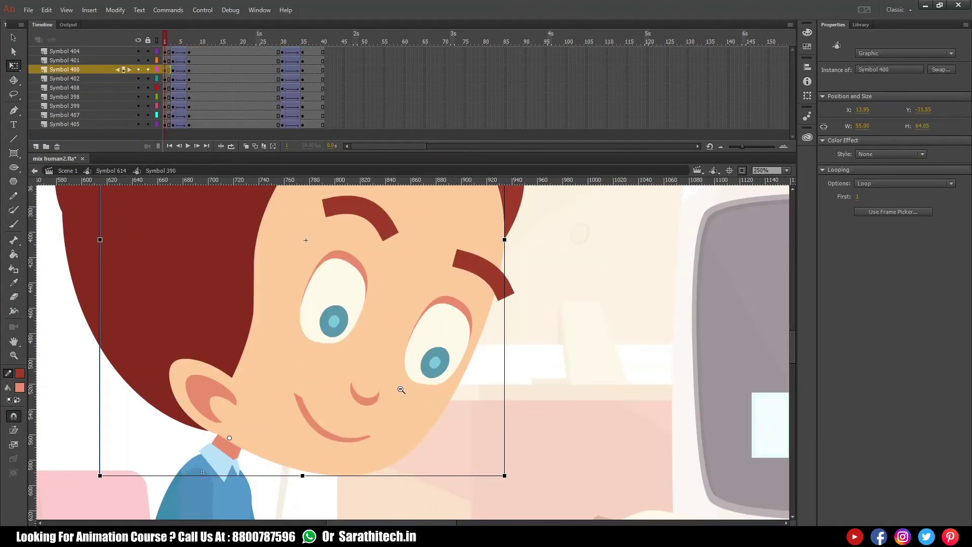
{"action": "left_click", "coordinate": [405, 390], "text": "ctrl+alt"}
{"action": "left_click", "coordinate": [413, 389], "text": "ctrl+alt"}
{"action": "left_click_drag", "start_coordinate": [375, 253], "coordinate": [359, 254]}
{"action": "mouse_move", "coordinate": [165, 42]}
{"action": "left_mouse_down"}
{"action": "mouse_move", "coordinate": [302, 43]}
{"action": "mouse_move", "coordinate": [165, 44]}
{"action": "left_mouse_up"}
{"action": "left_click_drag", "start_coordinate": [345, 394], "coordinate": [398, 436]}
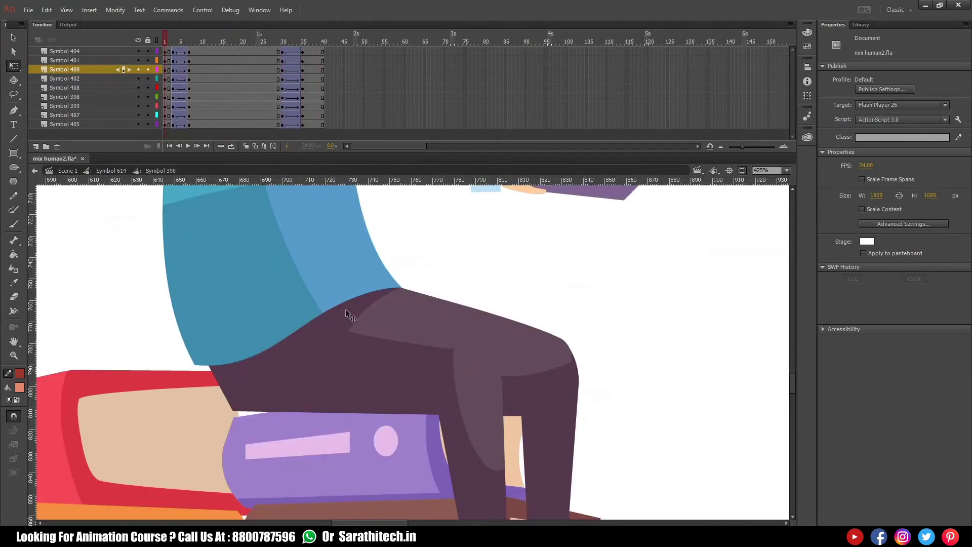
{"action": "left_click", "coordinate": [354, 281]}
{"action": "left_click_drag", "start_coordinate": [420, 237], "coordinate": [393, 282]}
{"action": "double_click", "coordinate": [346, 302]}
Step: Distribute all the torso shapes to separate layers and delete the emptied original layer
{"action": "left_click", "coordinate": [388, 298]}
{"action": "left_click", "coordinate": [340, 304]}
{"action": "key", "text": "ctrl+a"}
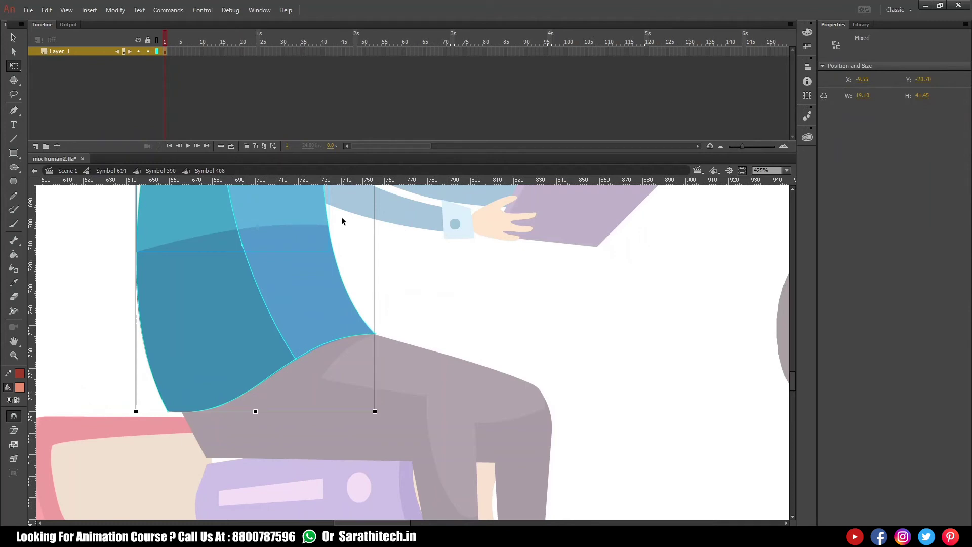
{"action": "key", "text": "ctrl+shift+d"}
{"action": "left_click", "coordinate": [103, 53]}
{"action": "left_click", "coordinate": [58, 146]}
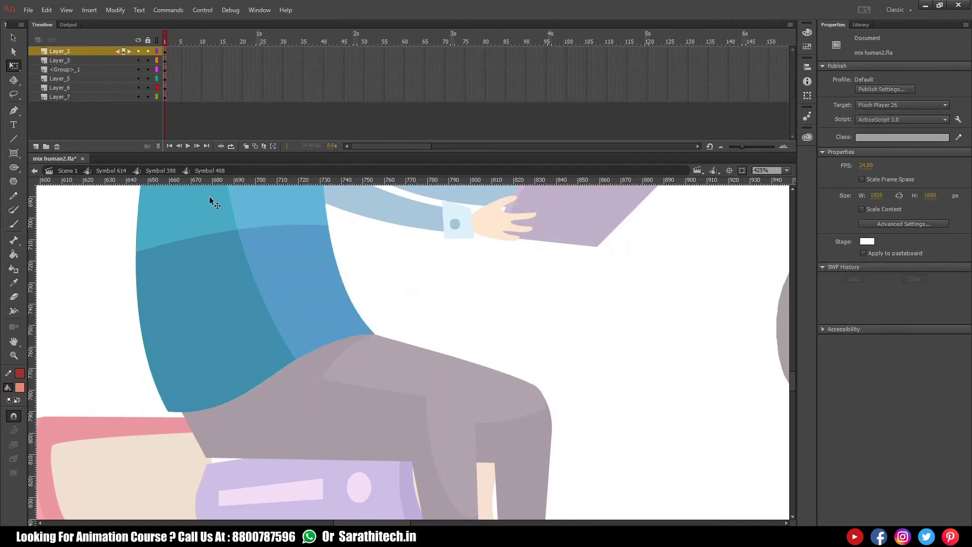
{"action": "left_click", "coordinate": [336, 301]}
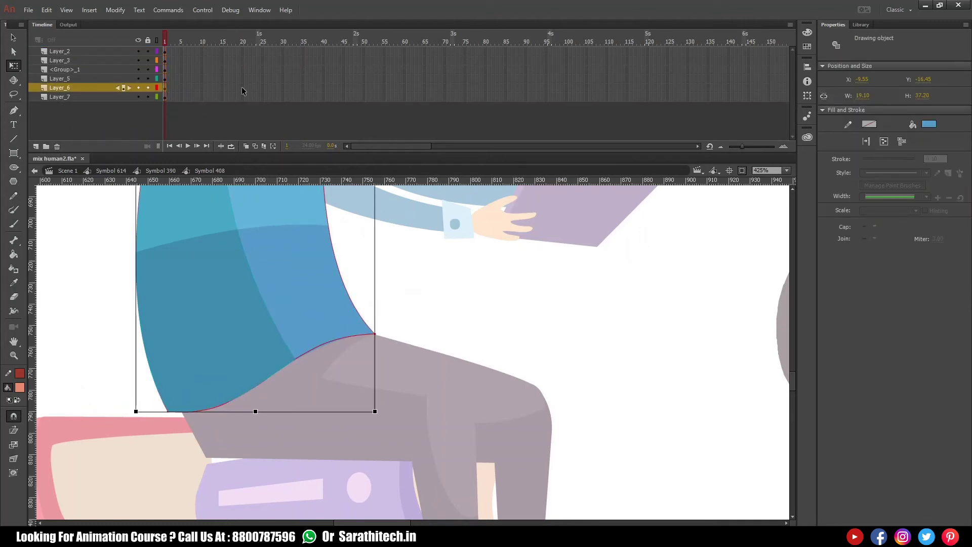
{"action": "key", "text": "ctrl+v"}
{"action": "left_click", "coordinate": [255, 113]}
{"action": "left_click", "coordinate": [164, 88]}
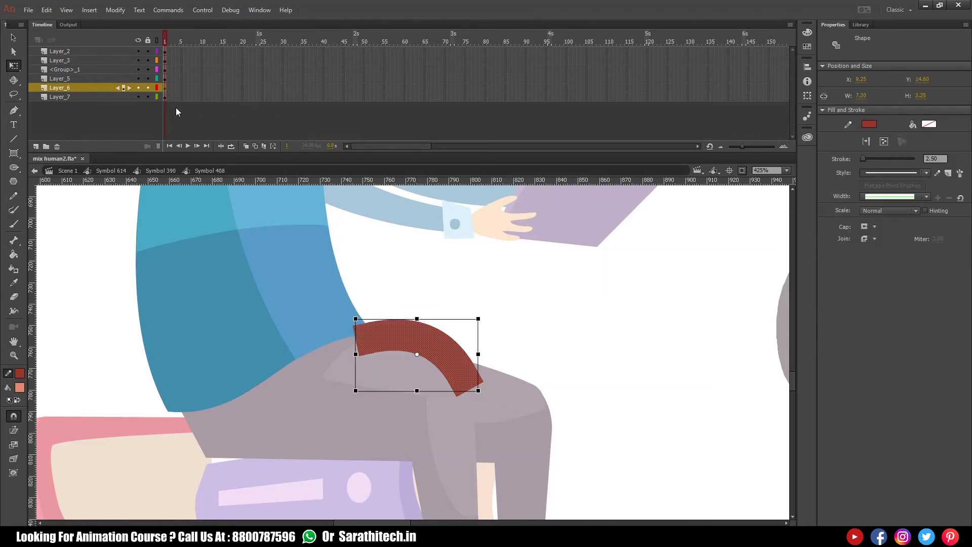
{"action": "left_click", "coordinate": [330, 291]}
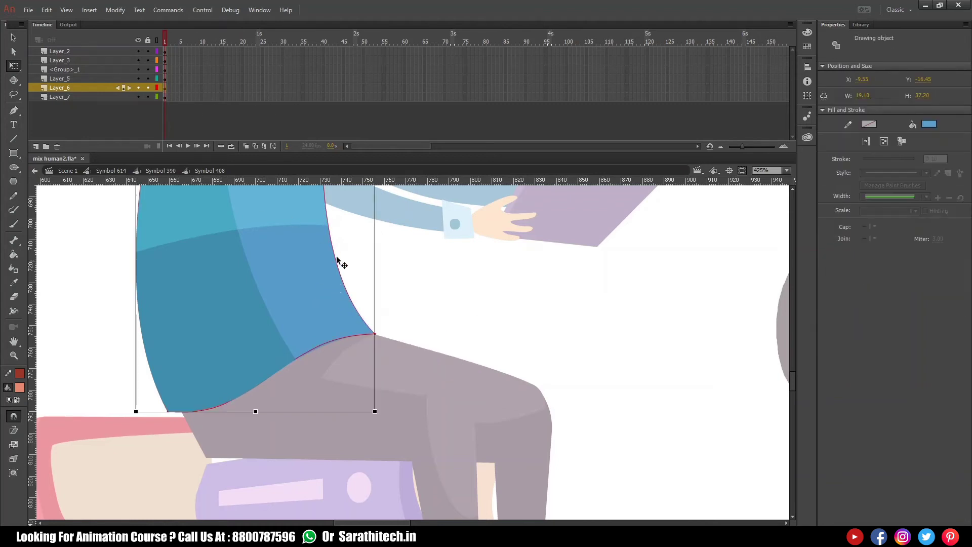
Step: Extend all the torso layers to frame 40
{"action": "left_click", "coordinate": [234, 117]}
{"action": "left_click_drag", "start_coordinate": [323, 48], "coordinate": [322, 110]}
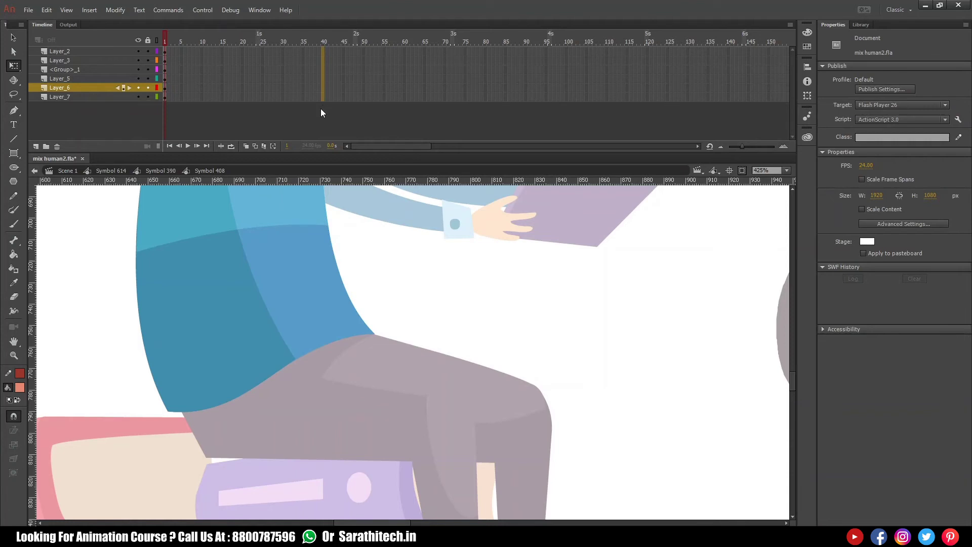
{"action": "key", "text": "F5"}
{"action": "left_click", "coordinate": [178, 119]}
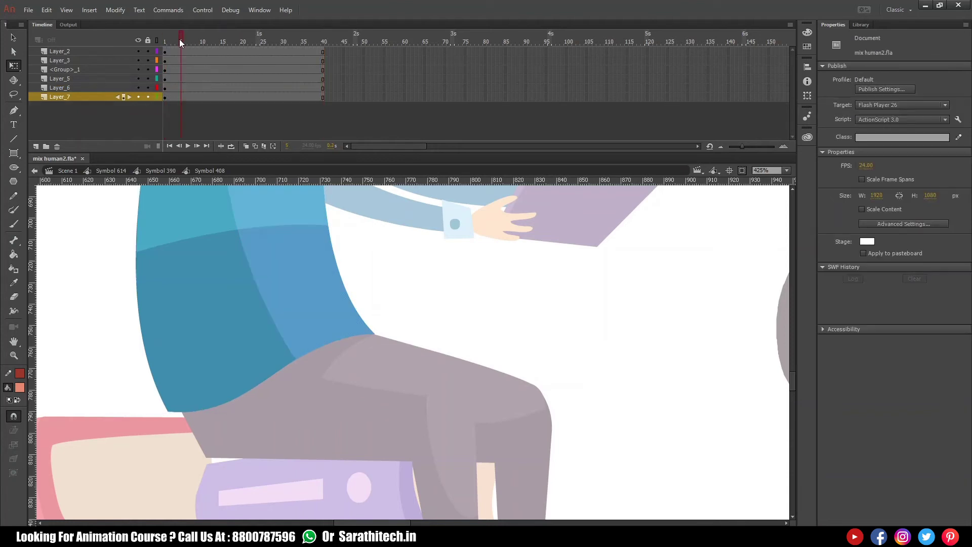
Step: Break apart the shirt shape on Layer_6 and add keyframes on that layer at frames 3, 7, 30 and 35
{"action": "left_click", "coordinate": [173, 40]}
{"action": "left_click", "coordinate": [172, 88]}
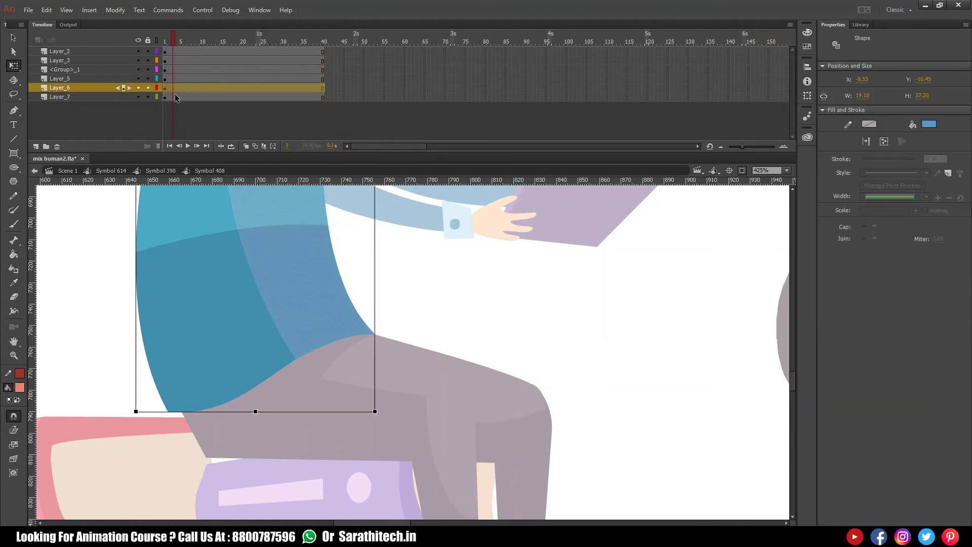
{"action": "left_click", "coordinate": [173, 88]}
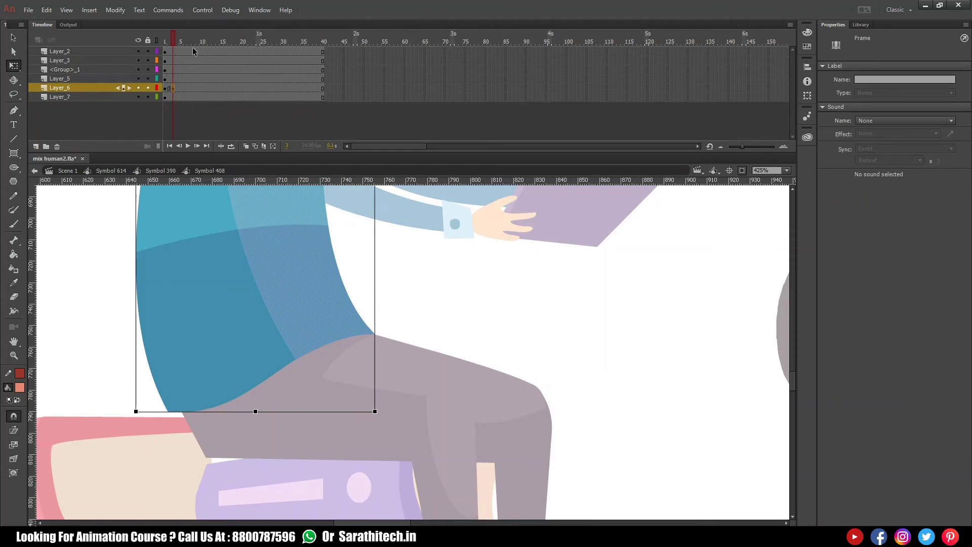
{"action": "left_click", "coordinate": [189, 41]}
{"action": "left_click", "coordinate": [189, 88]}
{"action": "key", "text": "F6"}
{"action": "left_click", "coordinate": [281, 40]}
{"action": "left_click", "coordinate": [283, 88]}
{"action": "key", "text": "F6"}
{"action": "left_click", "coordinate": [304, 40]}
{"action": "left_click", "coordinate": [303, 88]}
{"action": "key", "text": "F6"}
Step: Go back to Symbol 390 and synchronize the symbols across all layers so the torso keyframes match
{"action": "left_click", "coordinate": [172, 41]}
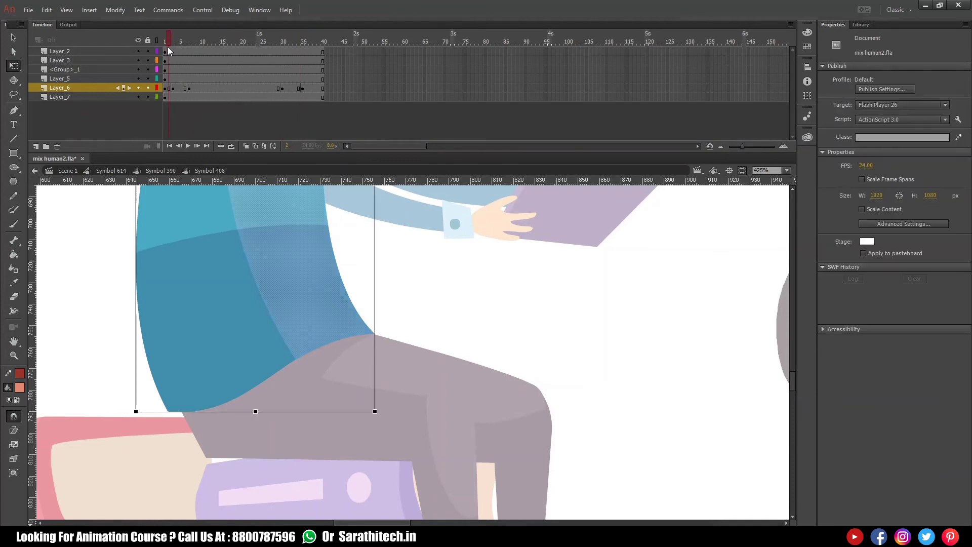
{"action": "left_click", "coordinate": [161, 170]}
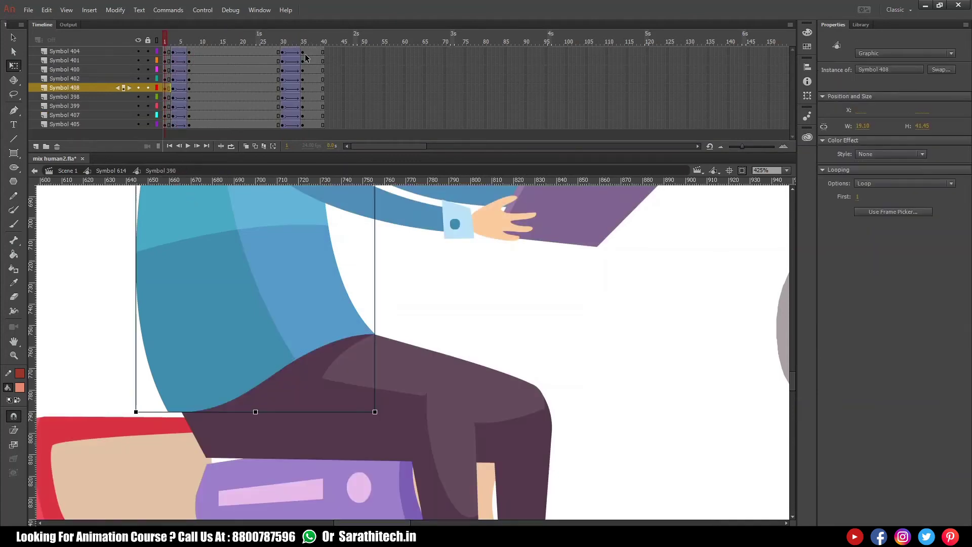
{"action": "left_click_drag", "start_coordinate": [308, 50], "coordinate": [169, 124]}
{"action": "right_click", "coordinate": [194, 101]}
{"action": "left_click", "coordinate": [275, 347]}
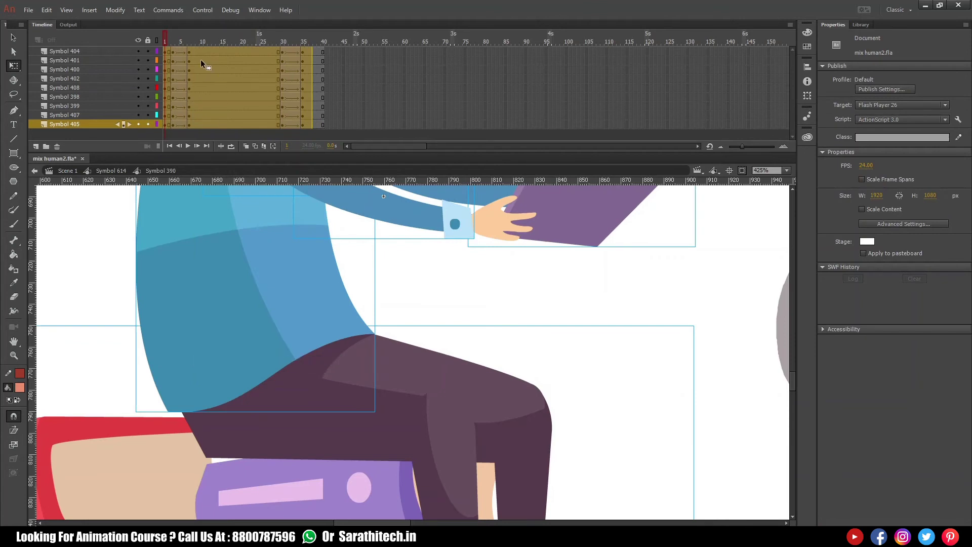
Step: Reopen the torso symbol from frame 7 and reshape the shirt's front hem to meet the top of the thigh
{"action": "left_click", "coordinate": [191, 42]}
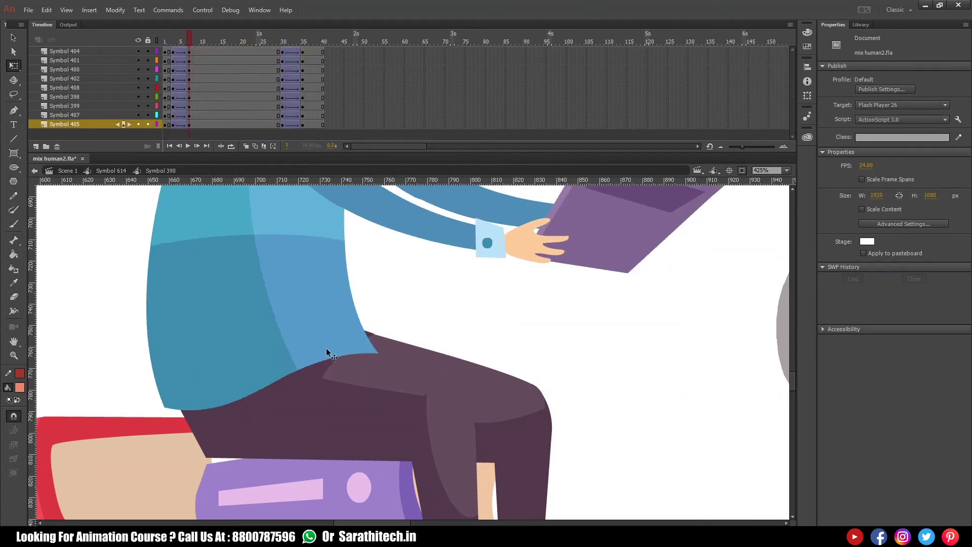
{"action": "double_click", "coordinate": [355, 342]}
{"action": "left_click", "coordinate": [412, 320]}
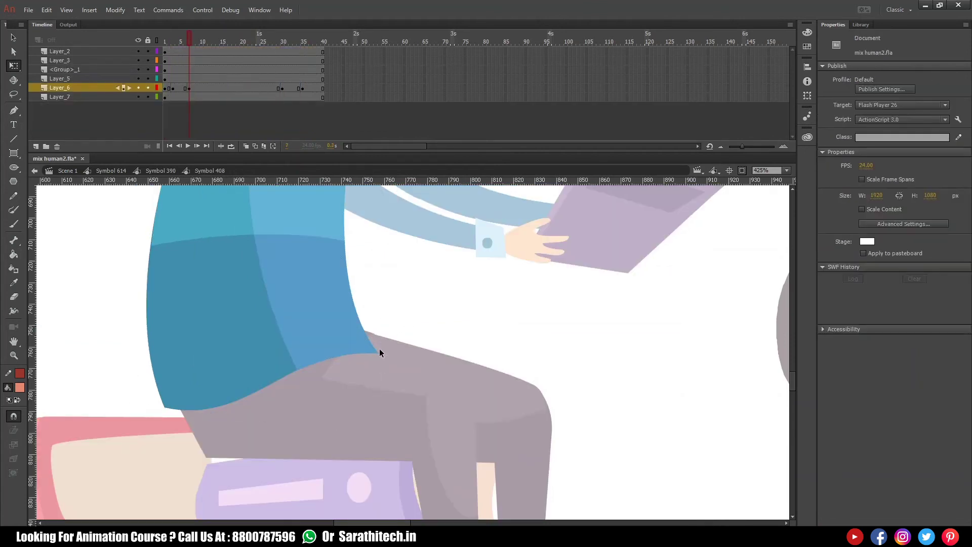
{"action": "right_click", "coordinate": [180, 88]}
{"action": "left_click", "coordinate": [218, 116]}
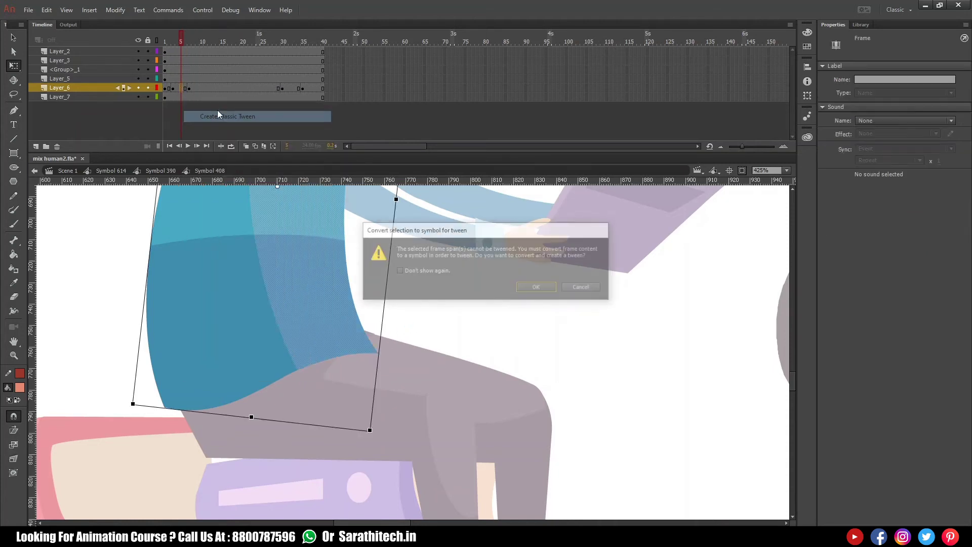
{"action": "left_click", "coordinate": [566, 287]}
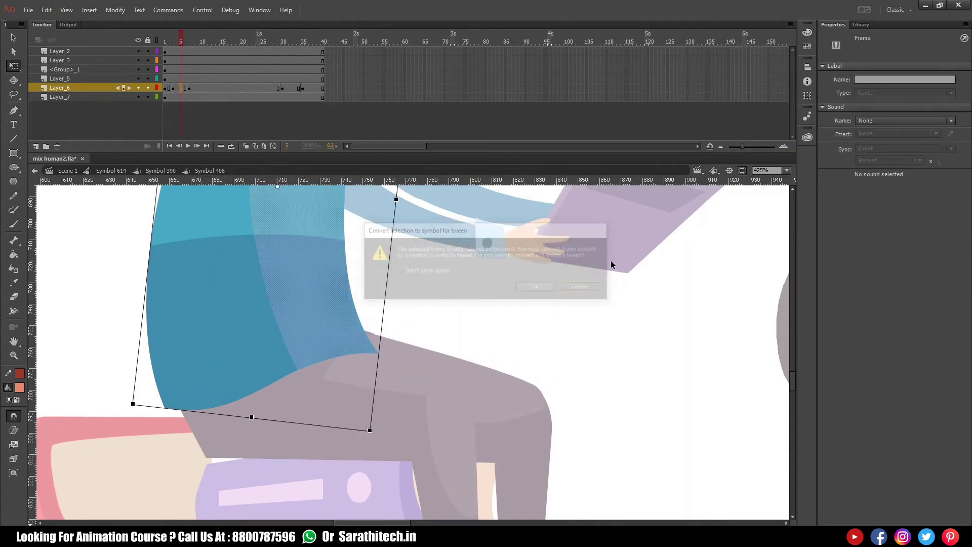
Step: Create a shape tween between frames 3 and 7 on Layer_6 and scrub through it
{"action": "right_click", "coordinate": [178, 88]}
{"action": "left_click", "coordinate": [223, 111]}
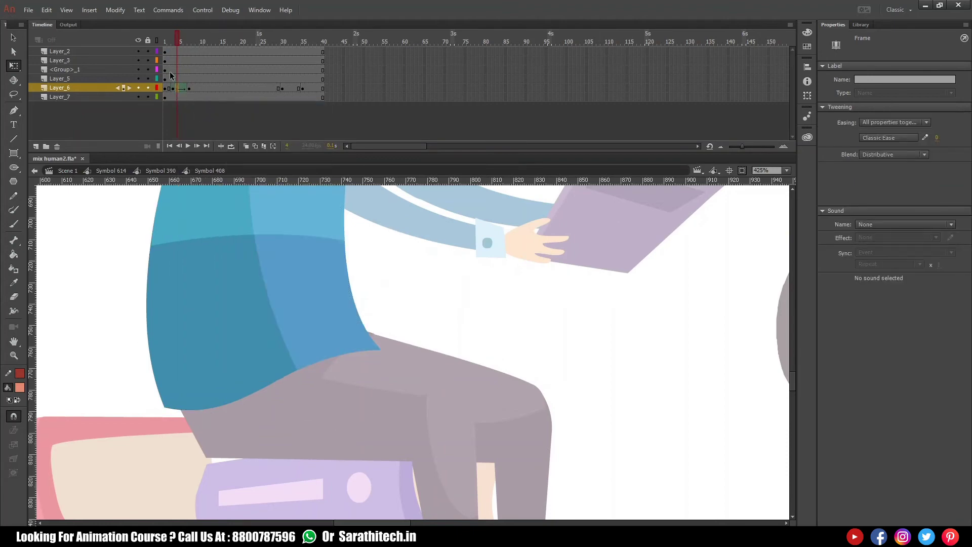
{"action": "left_click", "coordinate": [177, 47]}
{"action": "left_click_drag", "start_coordinate": [183, 49], "coordinate": [197, 47]}
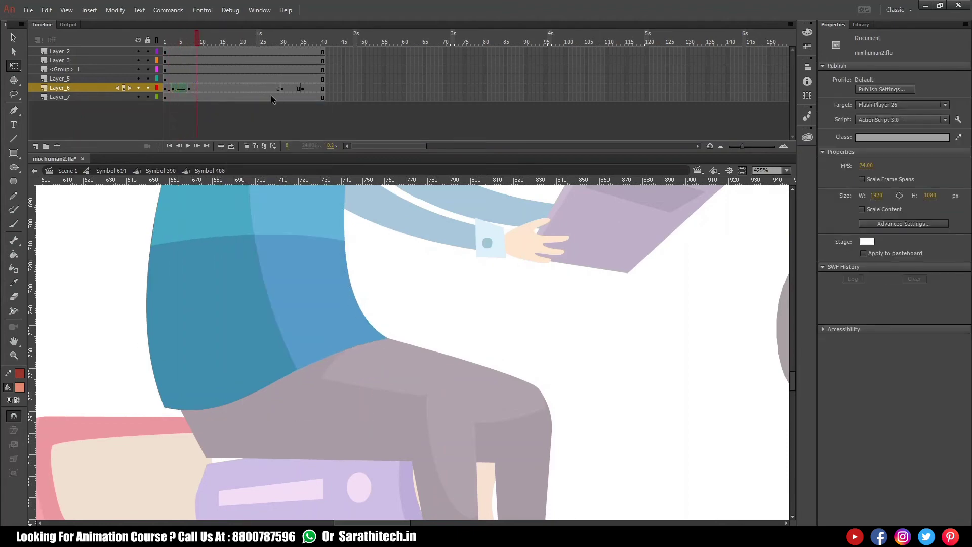
Step: Copy the reshaped hem to the frame 30 keyframe and create a shape tween between frames 30 and 35 on Layer_6
{"action": "left_click", "coordinate": [282, 89]}
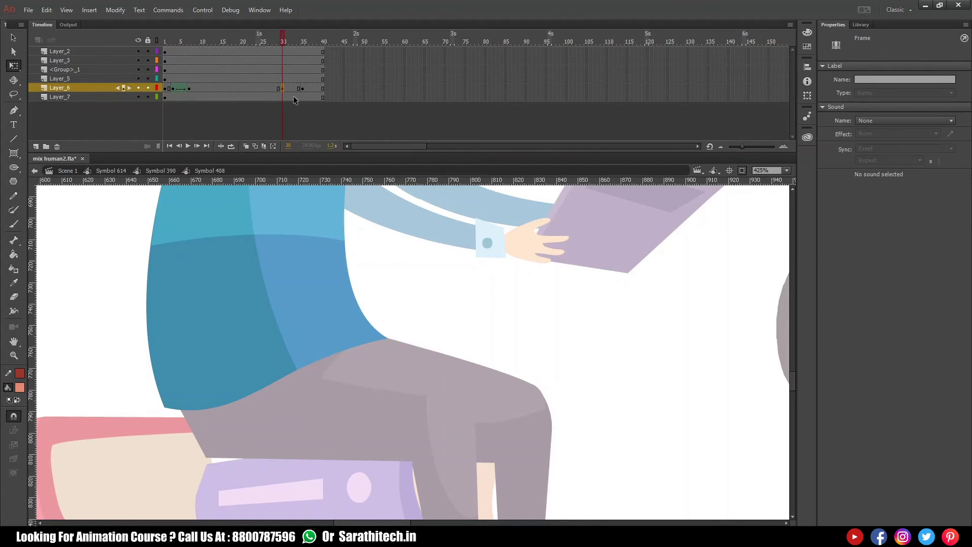
{"action": "right_click", "coordinate": [293, 91]}
{"action": "left_click", "coordinate": [331, 106]}
{"action": "left_click", "coordinate": [177, 89]}
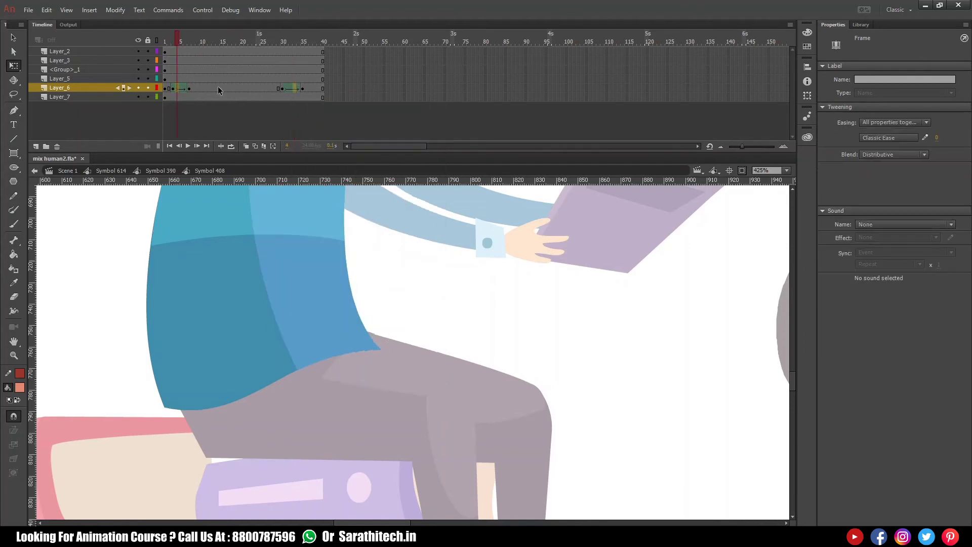
{"action": "key", "text": "Return"}
Step: Return to Symbol 390 and play the animation to check the torso's movement against the legs
{"action": "left_click", "coordinate": [160, 170]}
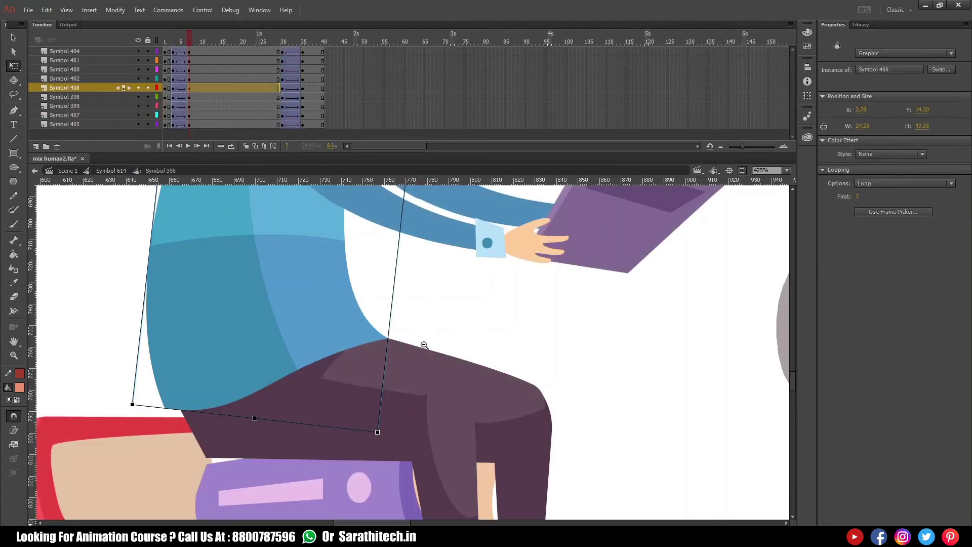
{"action": "key", "text": "ctrl+2"}
{"action": "key", "text": "Return"}
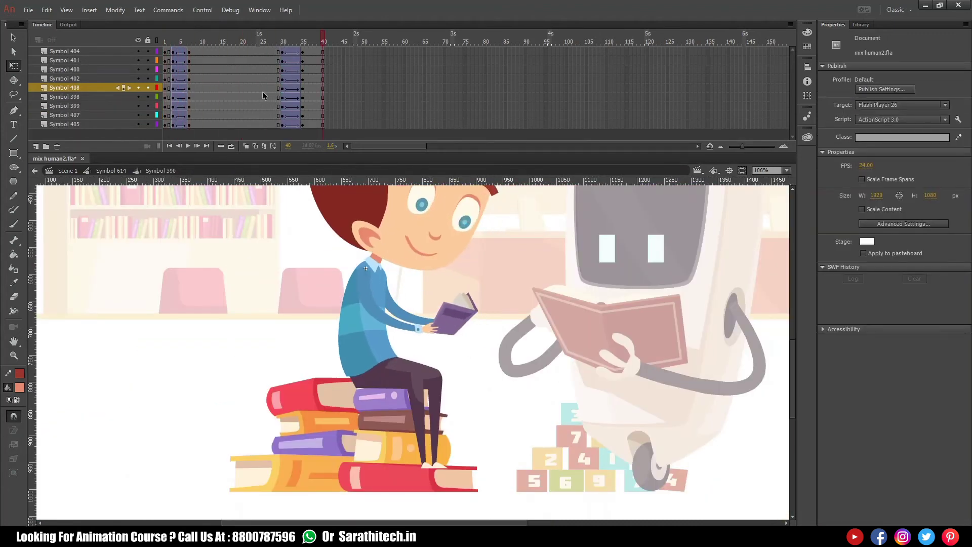
{"action": "key", "text": "ctrl+minus"}
{"action": "left_click_drag", "start_coordinate": [508, 306], "coordinate": [423, 348]}
Step: Set the ease of both classic tween spans on all body layers to 100 and play the animation
{"action": "left_click_drag", "start_coordinate": [181, 51], "coordinate": [180, 124]}
{"action": "left_click_drag", "start_coordinate": [287, 51], "coordinate": [287, 124]}
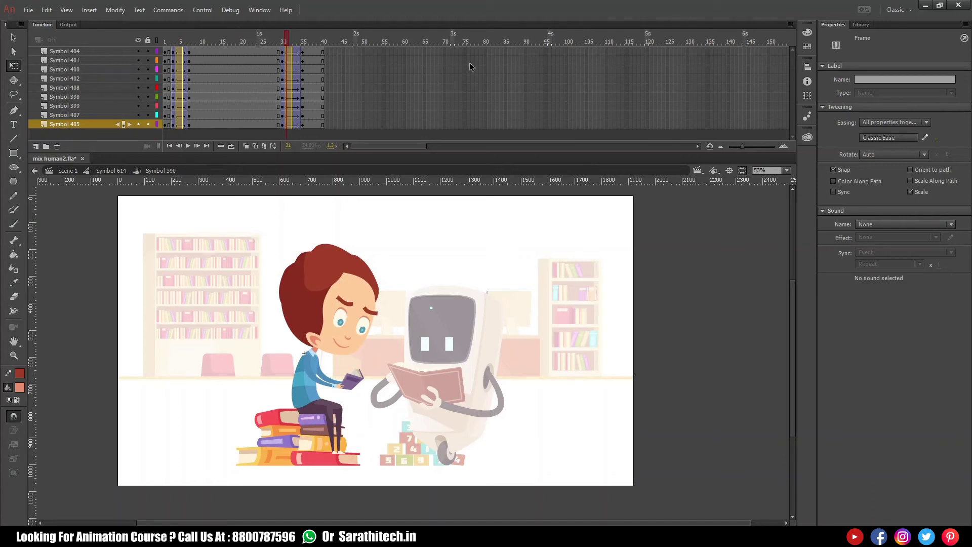
{"action": "left_click", "coordinate": [936, 142]}
{"action": "type", "text": "100"}
{"action": "key", "text": "Return"}
{"action": "left_click", "coordinate": [179, 42]}
{"action": "key", "text": "Return"}
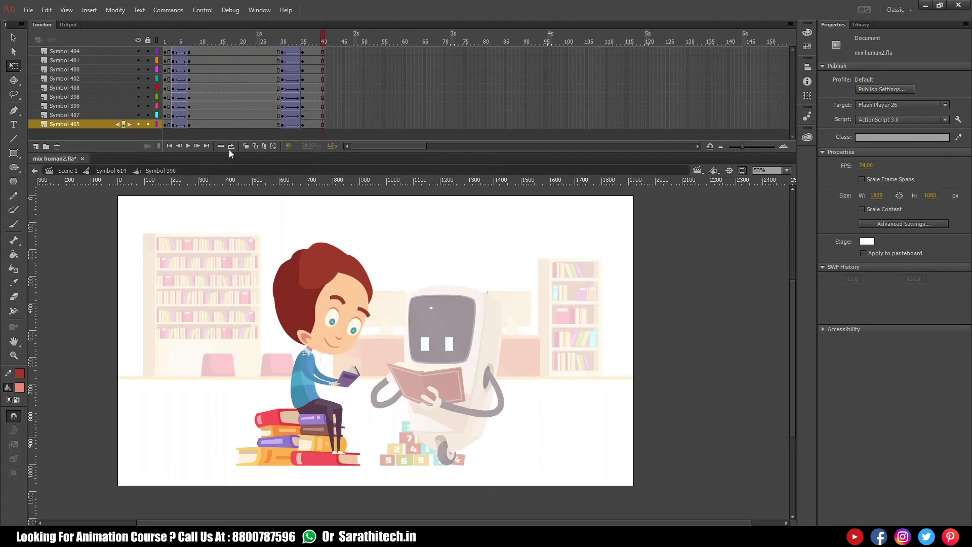
Step: Replay the boy's animation, save the document and play the combined boy and robot scene in Symbol 614
{"action": "left_click_drag", "start_coordinate": [215, 217], "coordinate": [566, 508]}
{"action": "key", "text": "Return"}
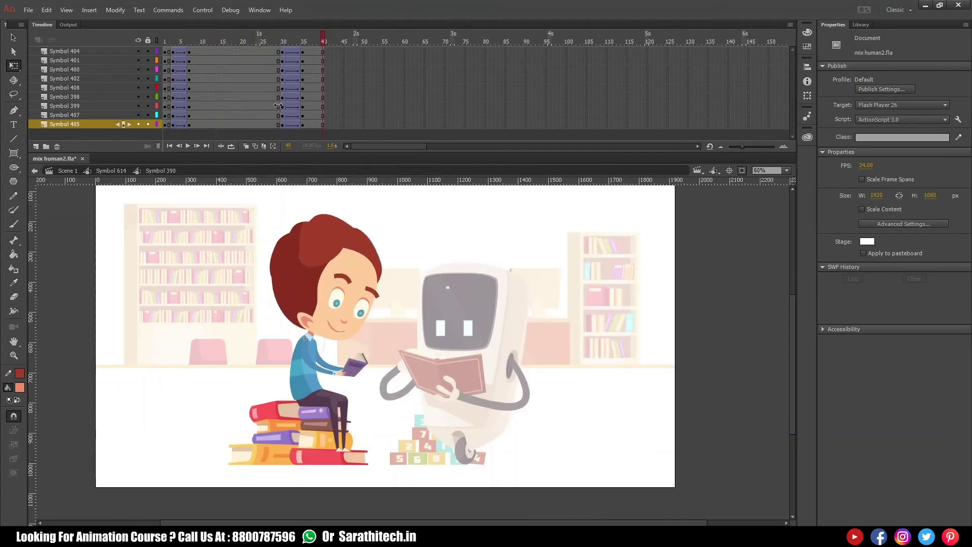
{"action": "key", "text": "ctrl+s"}
{"action": "left_click", "coordinate": [110, 171]}
{"action": "key", "text": "Return"}
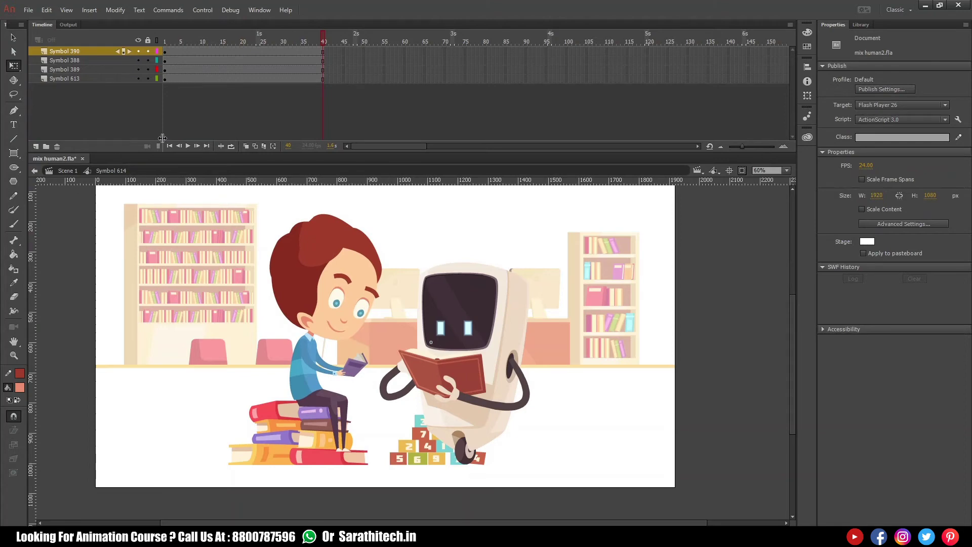
Step: Move the second classic tween span on all body layers of Symbol 390 to frames 23–28
{"action": "key", "text": "Return"}
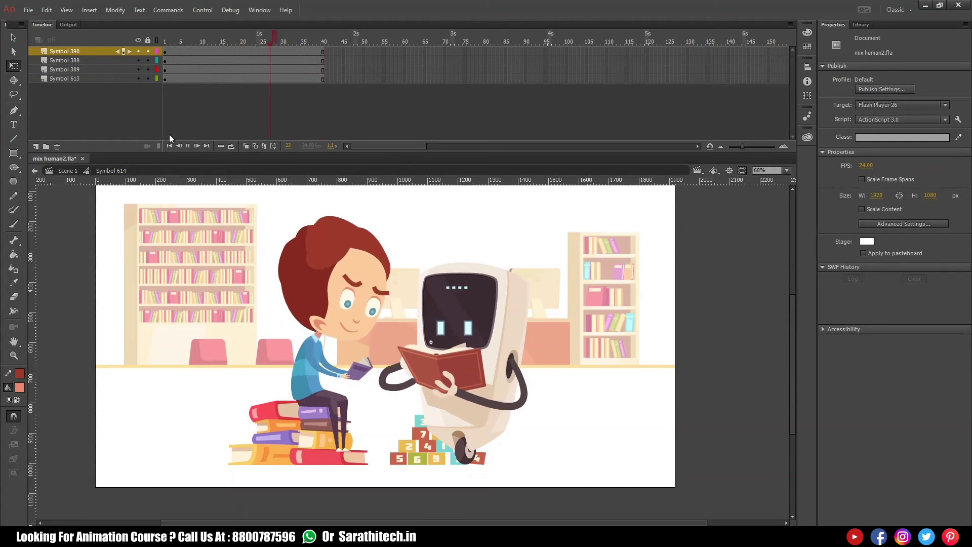
{"action": "double_click", "coordinate": [341, 263]}
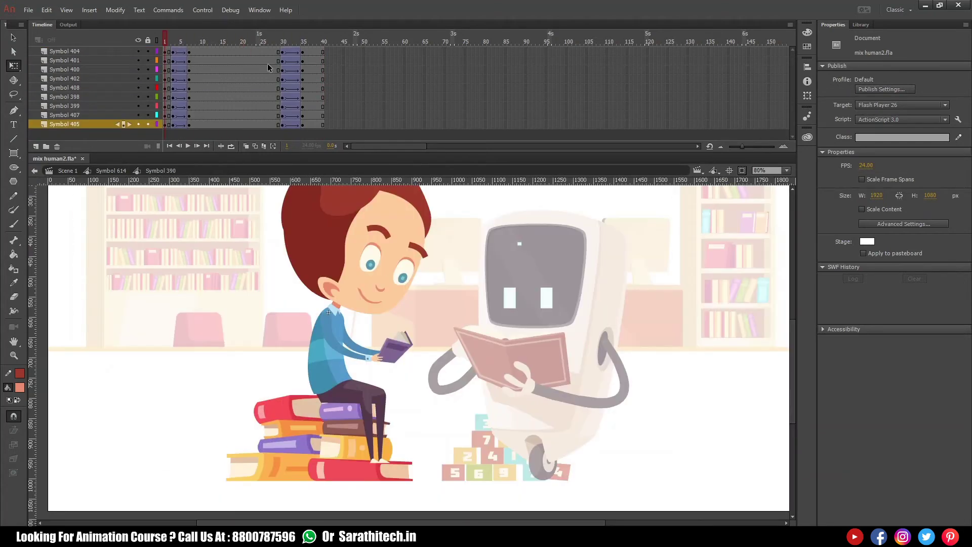
{"action": "left_click_drag", "start_coordinate": [198, 41], "coordinate": [265, 99]}
{"action": "left_click", "coordinate": [202, 41]}
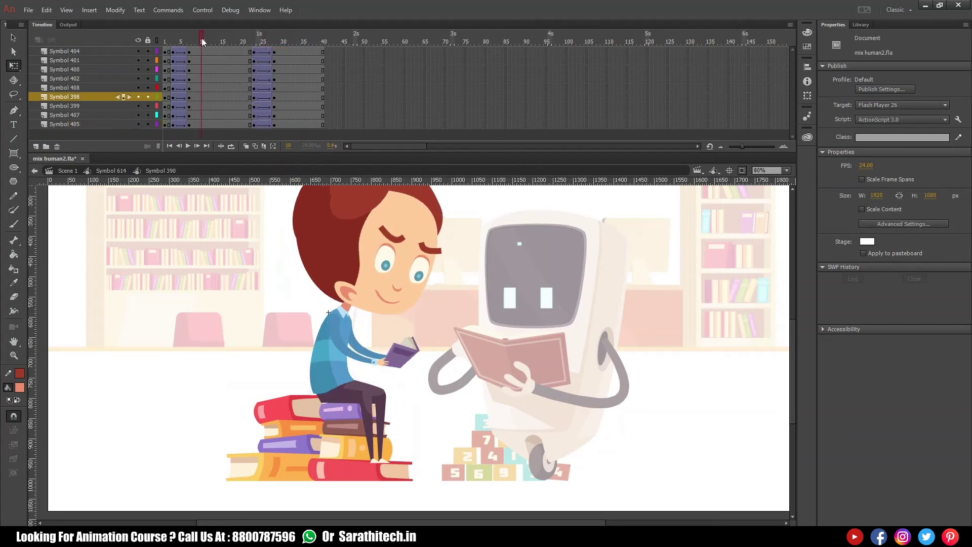
Step: Unlock the face layers in Symbol 400, then retime the blink in Symbol 621 to frames 10–20 and duplicate it at frames 30–40
{"action": "double_click", "coordinate": [388, 266]}
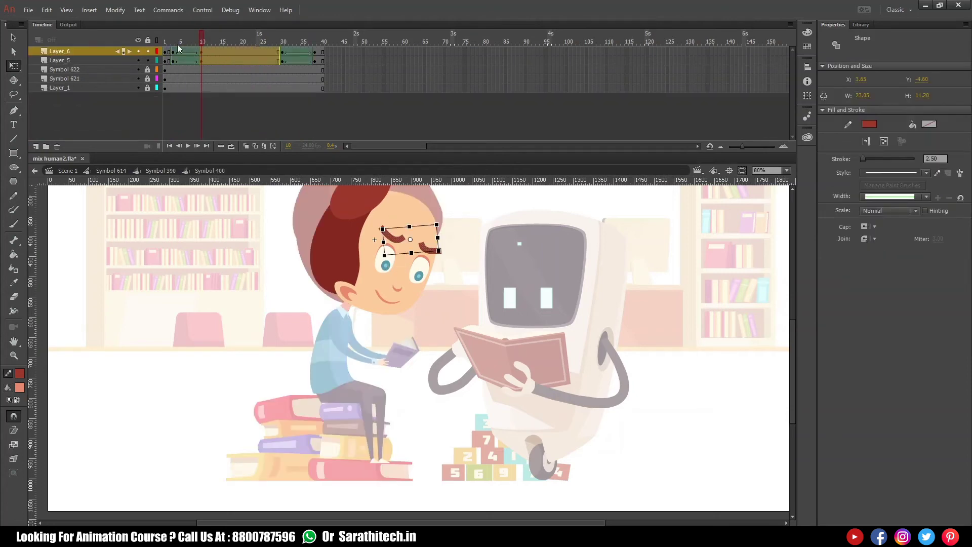
{"action": "left_click_drag", "start_coordinate": [149, 72], "coordinate": [148, 88]}
{"action": "left_click_drag", "start_coordinate": [200, 42], "coordinate": [157, 49]}
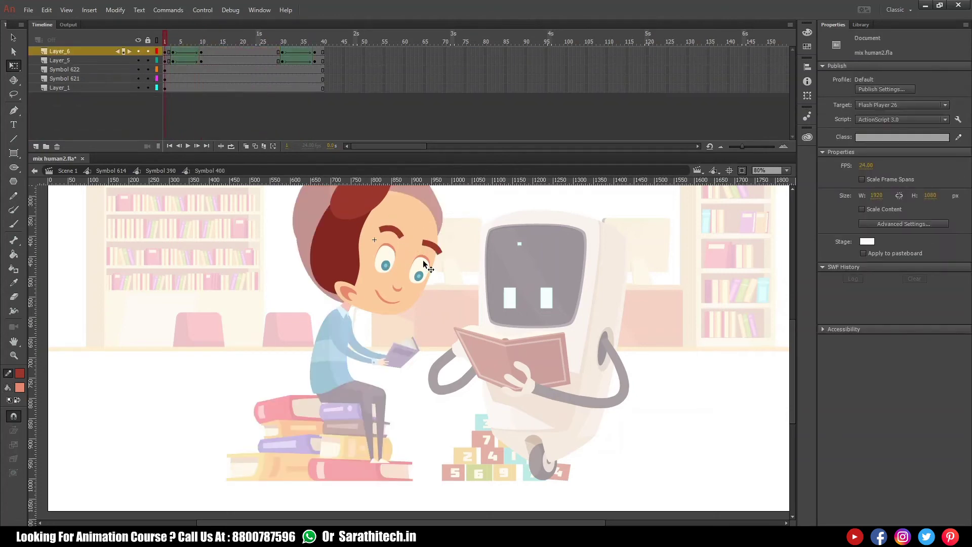
{"action": "double_click", "coordinate": [387, 265]}
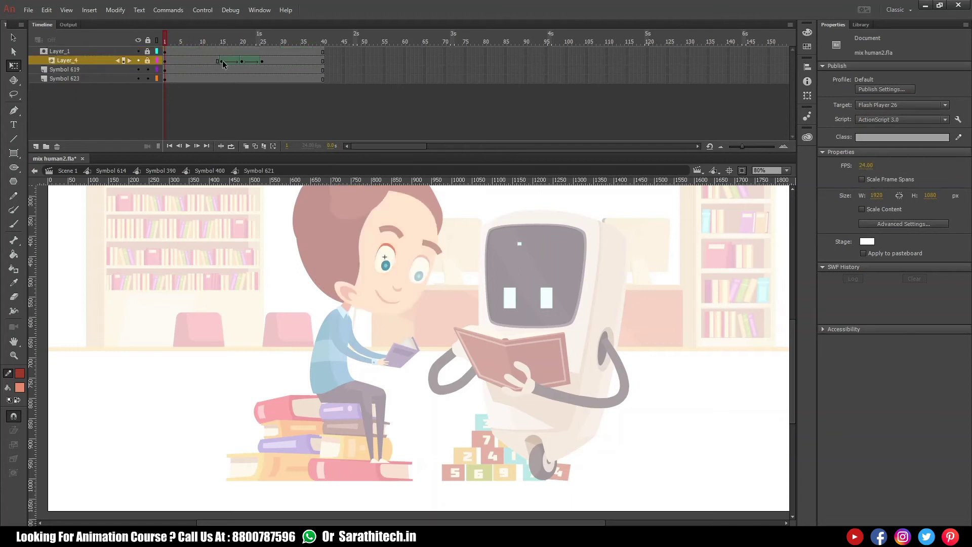
{"action": "left_click_drag", "start_coordinate": [218, 59], "coordinate": [152, 50]}
Step: Move the blink keyframes on Layer_4 of Symbol 622 to frames 10–20 and duplicate them at frames 30–40
{"action": "double_click", "coordinate": [423, 271]}
{"action": "double_click", "coordinate": [420, 275]}
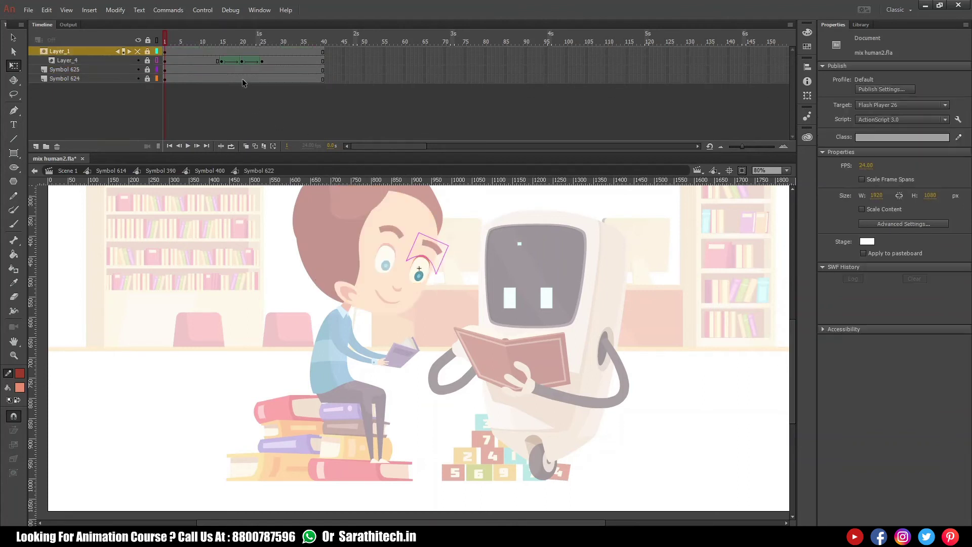
{"action": "left_click", "coordinate": [262, 61]}
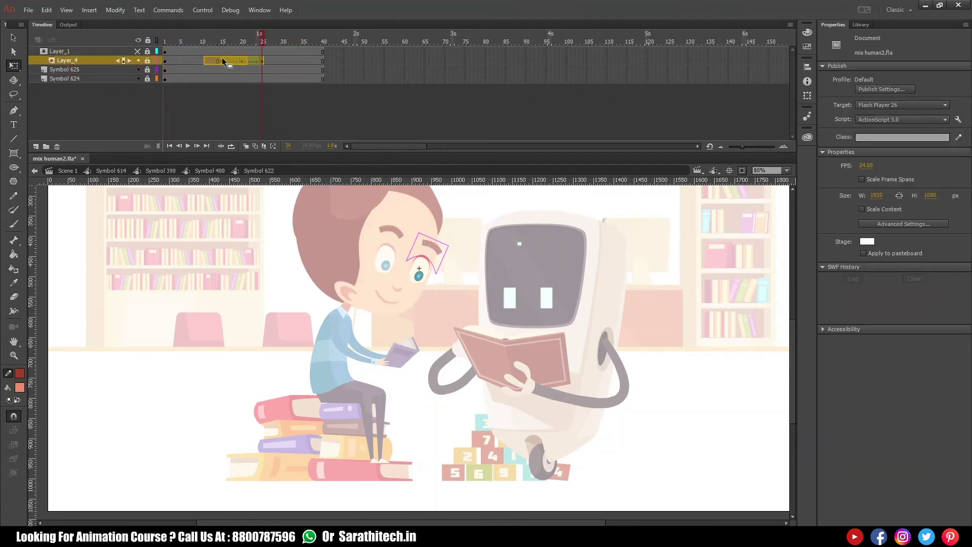
{"action": "left_click", "coordinate": [221, 60]}
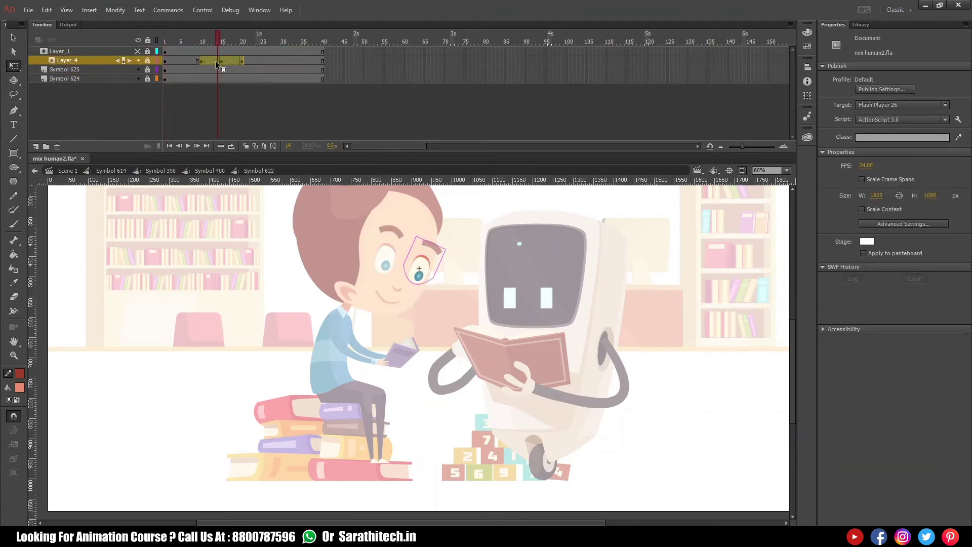
{"action": "left_click_drag", "start_coordinate": [228, 63], "coordinate": [285, 62]}
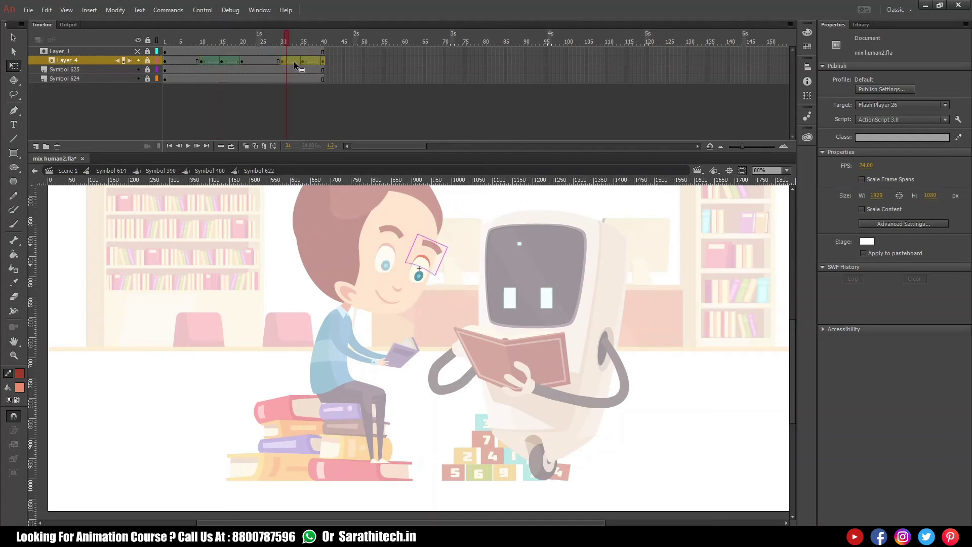
Step: Return to Symbol 390, play the animation and scrub to frame 23 to check the eyebrow timing
{"action": "left_click", "coordinate": [209, 170]}
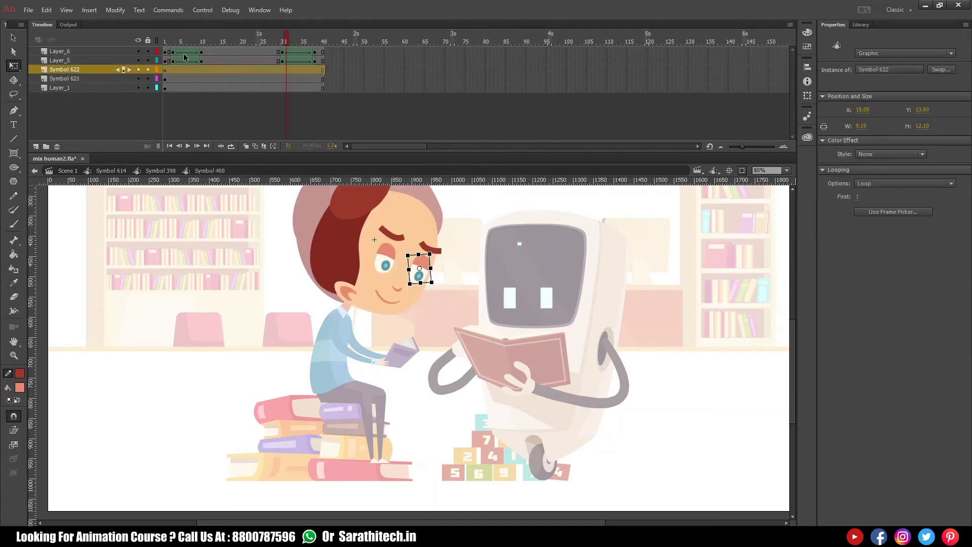
{"action": "left_click", "coordinate": [162, 171]}
{"action": "key", "text": "Return"}
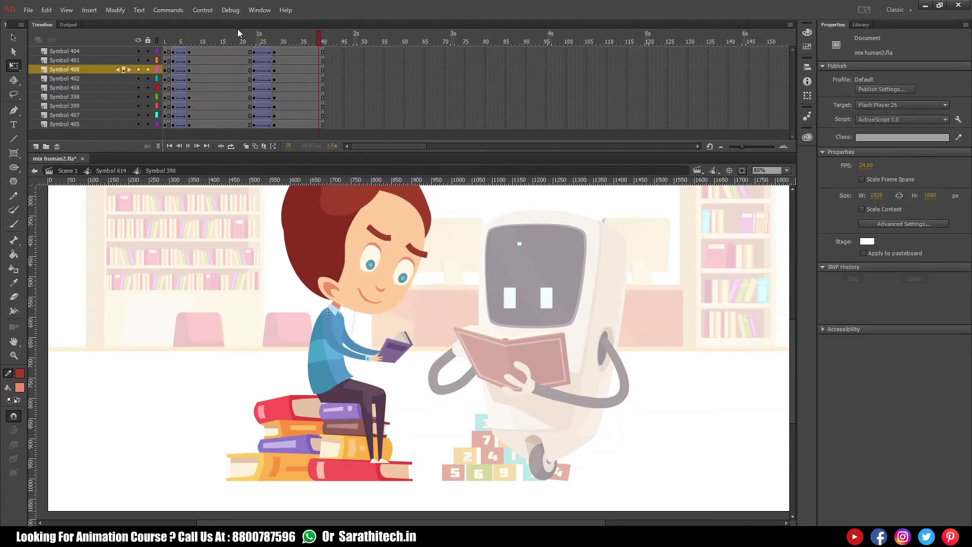
{"action": "left_click_drag", "start_coordinate": [257, 43], "coordinate": [291, 55]}
{"action": "left_click", "coordinate": [254, 40]}
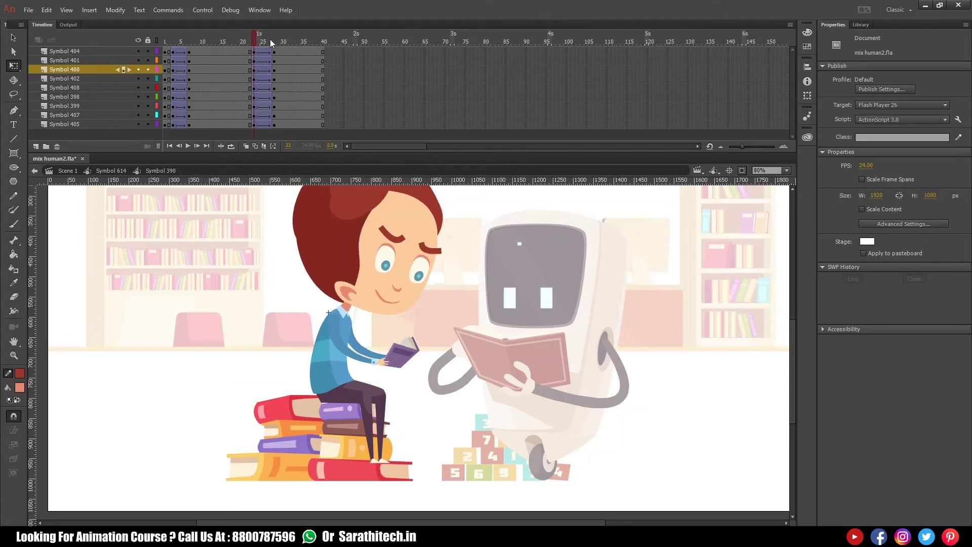
Step: Move the second eyebrow shape tween spans on Layer_5 and Layer_6 of Symbol 400 to start at frame 23
{"action": "left_click", "coordinate": [396, 238]}
{"action": "double_click", "coordinate": [397, 238]}
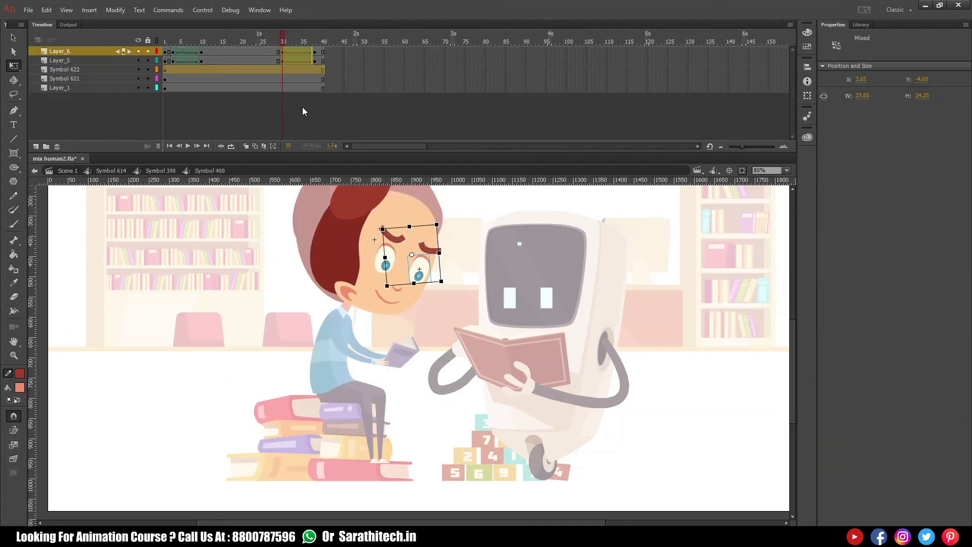
{"action": "left_click", "coordinate": [264, 43]}
{"action": "left_click_drag", "start_coordinate": [263, 45], "coordinate": [255, 46]}
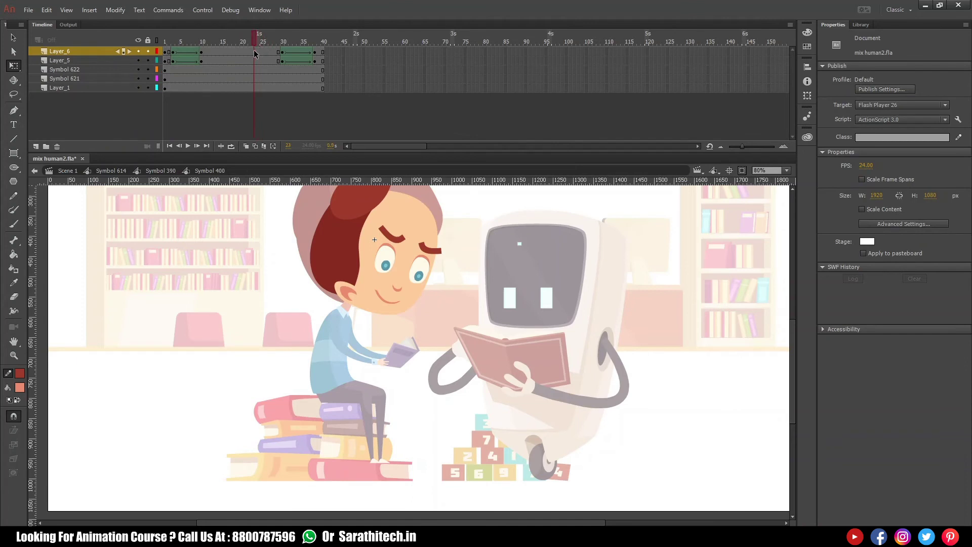
{"action": "left_click", "coordinate": [254, 60]}
{"action": "left_click_drag", "start_coordinate": [285, 53], "coordinate": [266, 54]}
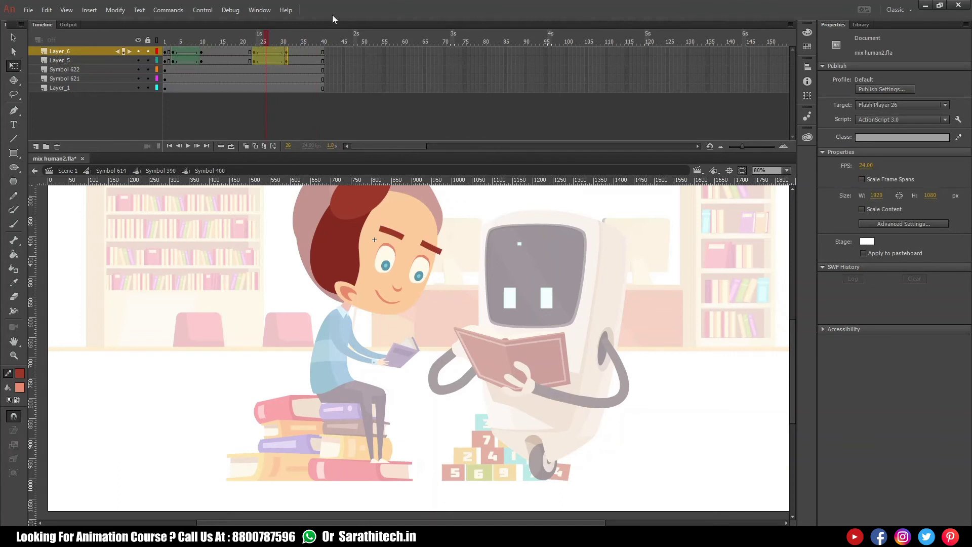
Step: Synchronize the symbols on all body layers in Symbol 390 and play the animation
{"action": "left_click", "coordinate": [160, 171]}
{"action": "left_click", "coordinate": [121, 51]}
{"action": "left_click", "coordinate": [107, 123], "text": "shift"}
{"action": "right_click", "coordinate": [127, 102]}
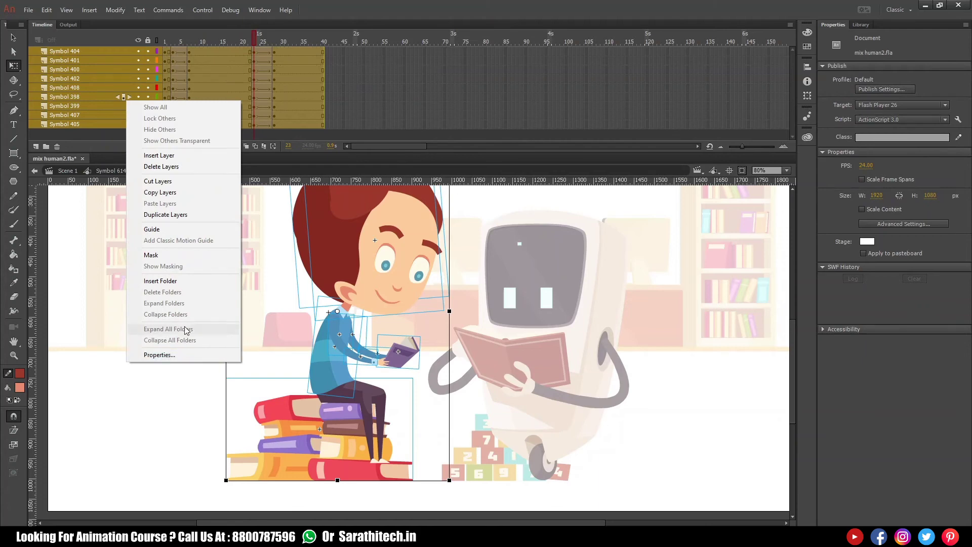
{"action": "right_click", "coordinate": [272, 107]}
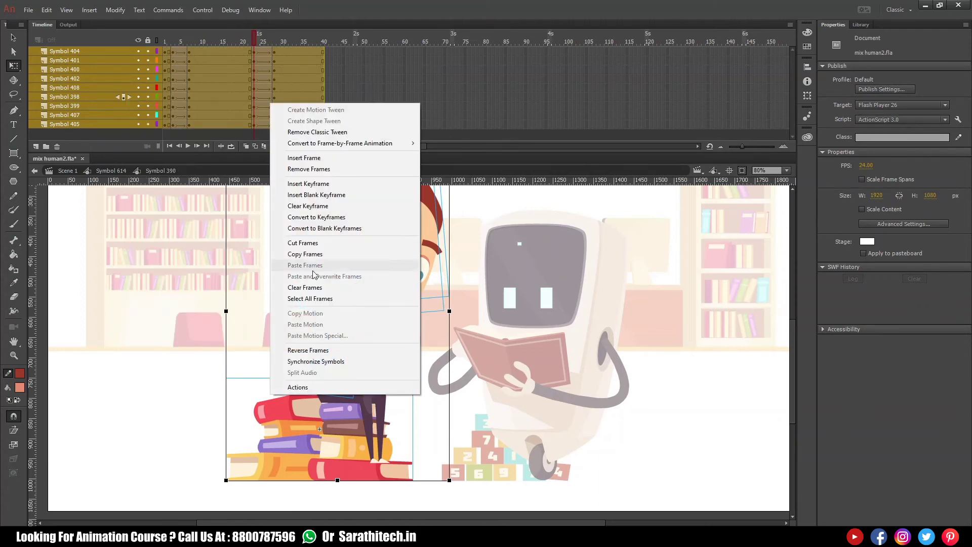
{"action": "left_click", "coordinate": [315, 361]}
{"action": "left_click", "coordinate": [195, 44]}
{"action": "key", "text": "Return"}
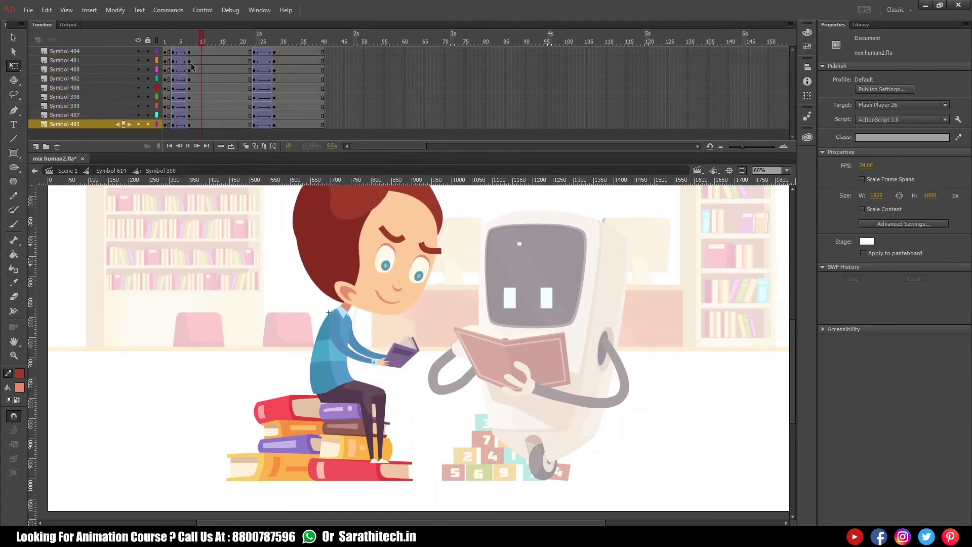
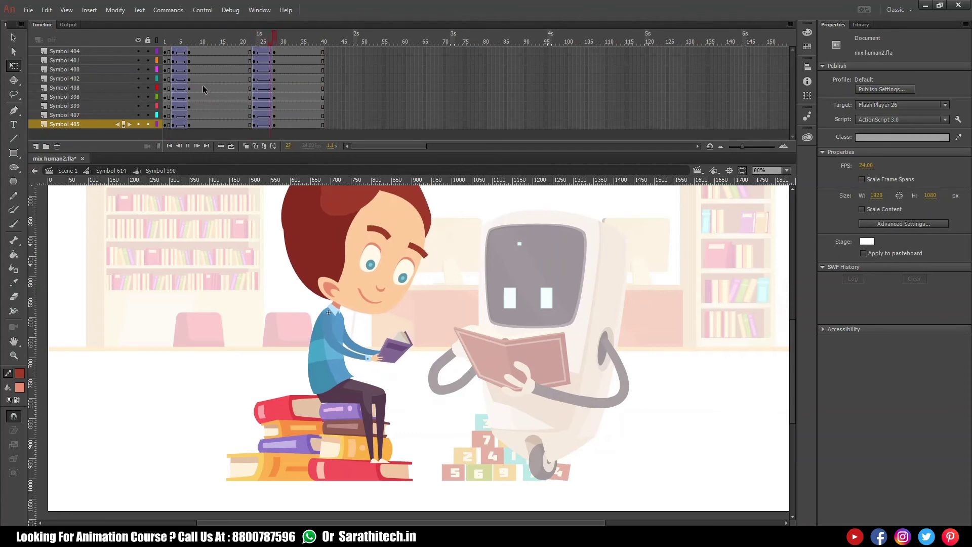
Step: Move the second hem shape tween on Layer_6 of Symbol 408 earlier to match the body tween starting at frame 23
{"action": "left_click", "coordinate": [256, 43]}
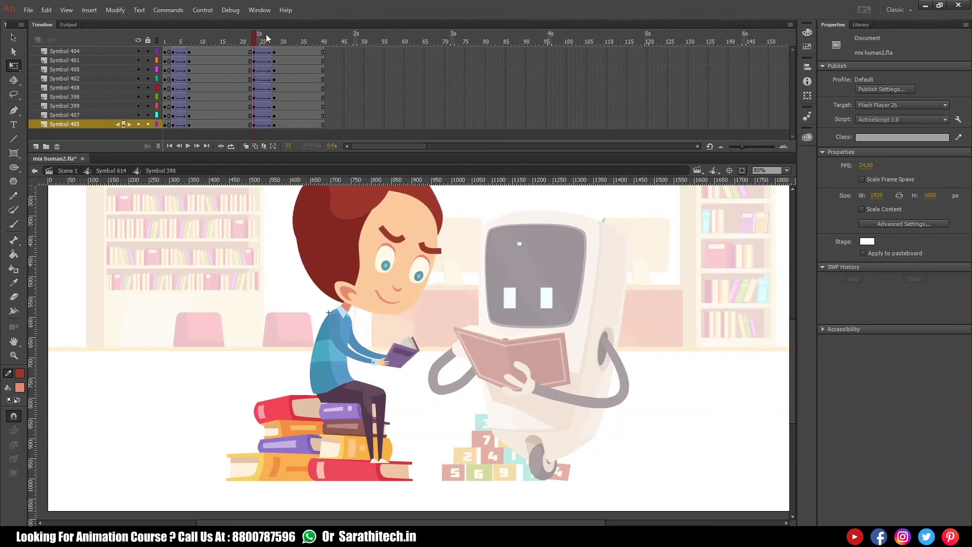
{"action": "left_click", "coordinate": [275, 41]}
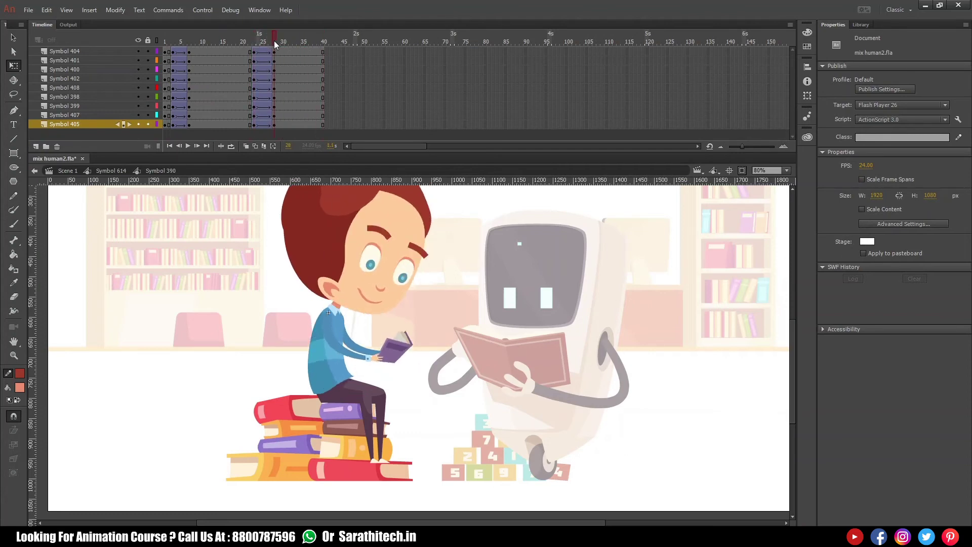
{"action": "left_click", "coordinate": [253, 41]}
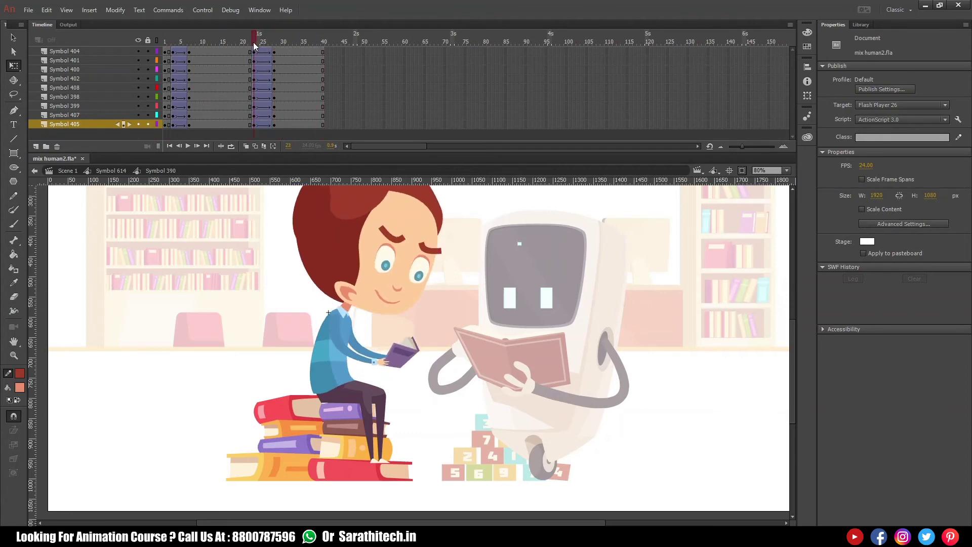
{"action": "double_click", "coordinate": [347, 384]}
{"action": "left_click_drag", "start_coordinate": [284, 89], "coordinate": [304, 90]}
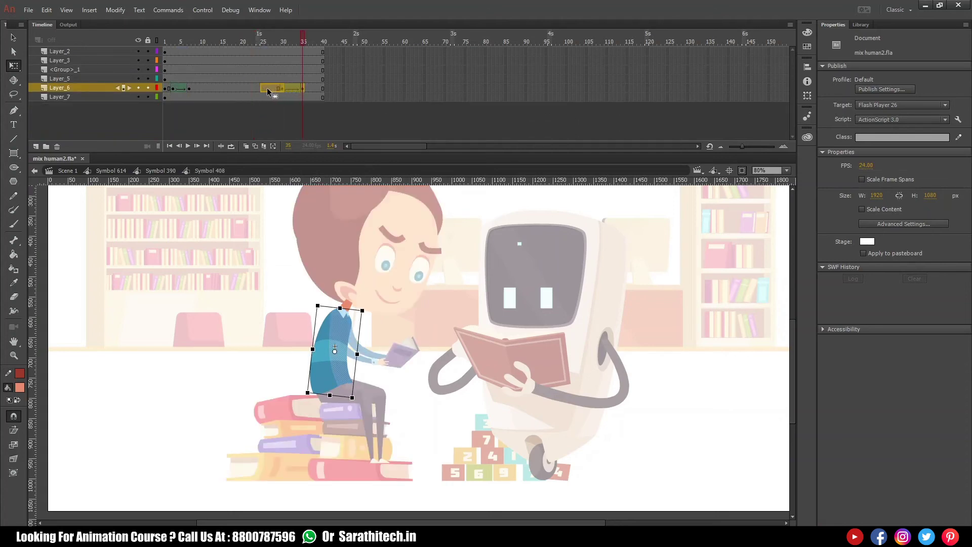
{"action": "mouse_move", "coordinate": [263, 90]}
{"action": "left_mouse_down"}
{"action": "mouse_move", "coordinate": [278, 90]}
{"action": "mouse_move", "coordinate": [262, 89]}
{"action": "left_mouse_up"}
Step: Return to Symbol 390, synchronize the symbols again across the selected frames of all layers and replay the animation
{"action": "left_click", "coordinate": [175, 175]}
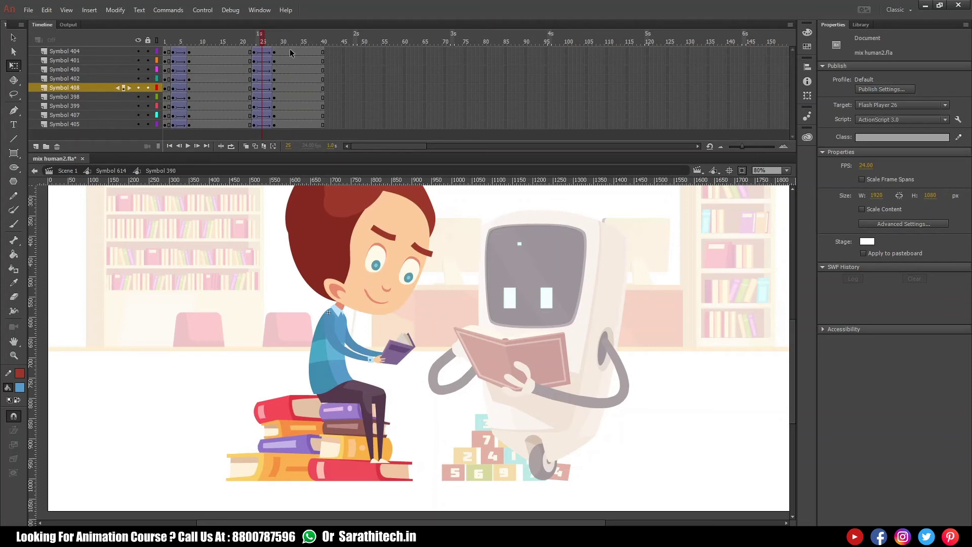
{"action": "left_click_drag", "start_coordinate": [290, 53], "coordinate": [165, 125]}
{"action": "right_click", "coordinate": [230, 92]}
{"action": "left_click", "coordinate": [273, 352]}
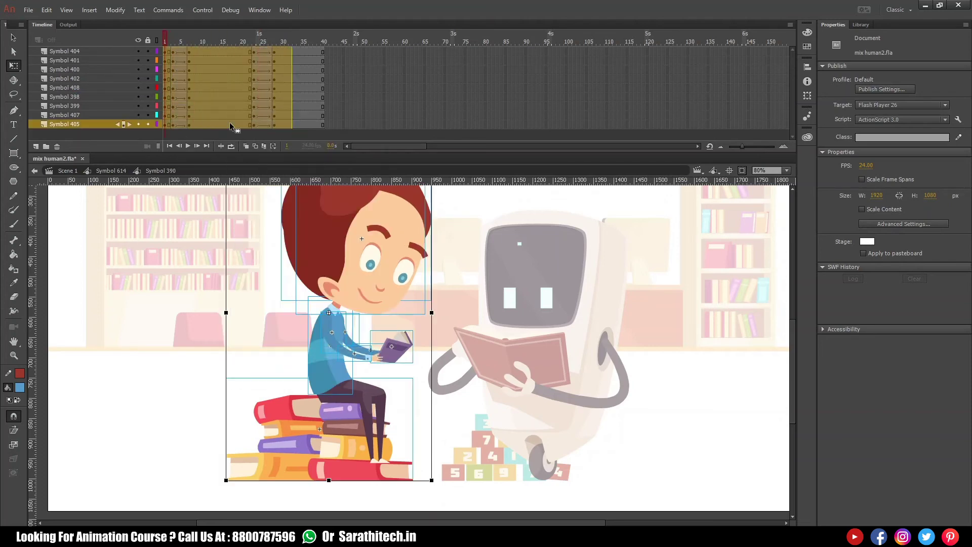
{"action": "key", "text": "Return"}
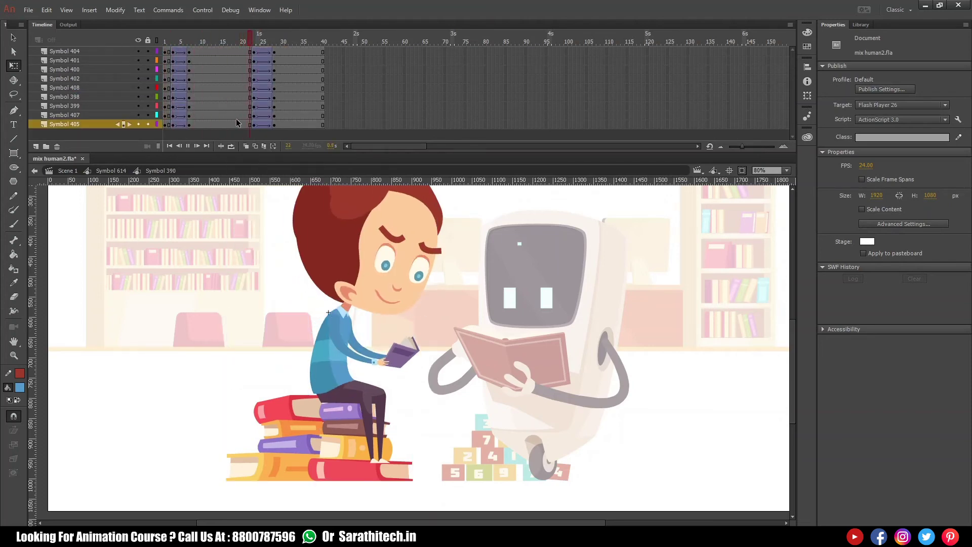
{"action": "key", "text": "Return"}
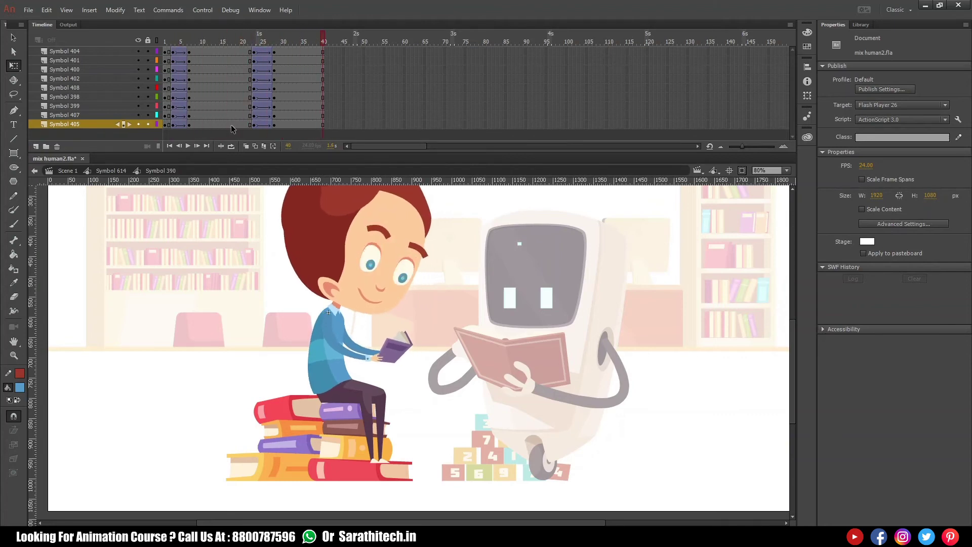
Step: Check the whole scene in Symbol 614, then reopen Symbol 390 and scrub through its frames to examine the blinks
{"action": "left_click", "coordinate": [165, 42]}
{"action": "left_click", "coordinate": [123, 170]}
{"action": "key", "text": "ctrl+minus"}
{"action": "left_click_drag", "start_coordinate": [434, 312], "coordinate": [408, 317]}
{"action": "left_click", "coordinate": [786, 170]}
{"action": "left_click", "coordinate": [775, 180]}
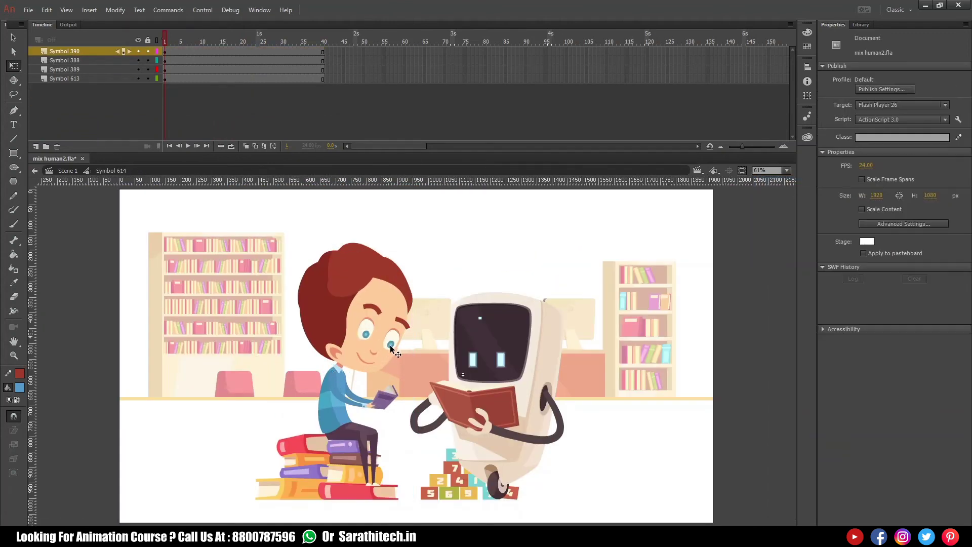
{"action": "double_click", "coordinate": [390, 345]}
{"action": "left_click_drag", "start_coordinate": [408, 377], "coordinate": [459, 398]}
{"action": "left_click_drag", "start_coordinate": [261, 41], "coordinate": [320, 71]}
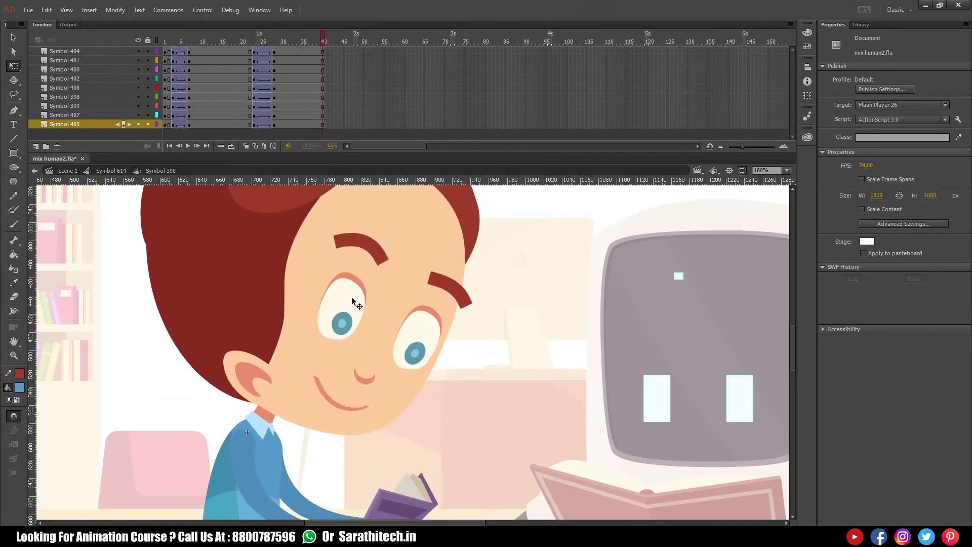
{"action": "left_click_drag", "start_coordinate": [174, 45], "coordinate": [221, 51]}
Step: Remove the first blink at frames 10–20 from Layer_4 of Symbol 621, inside Symbol 400
{"action": "double_click", "coordinate": [389, 317]}
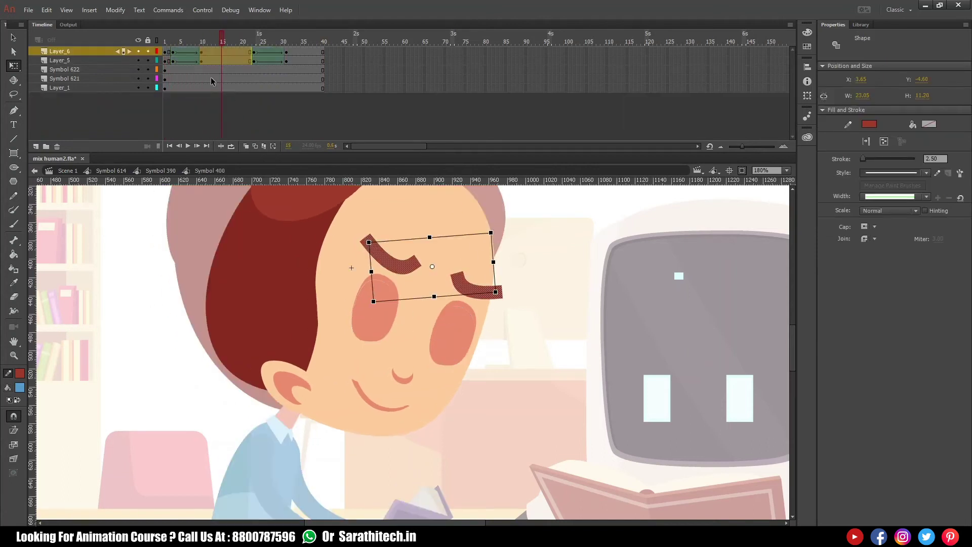
{"action": "double_click", "coordinate": [398, 299]}
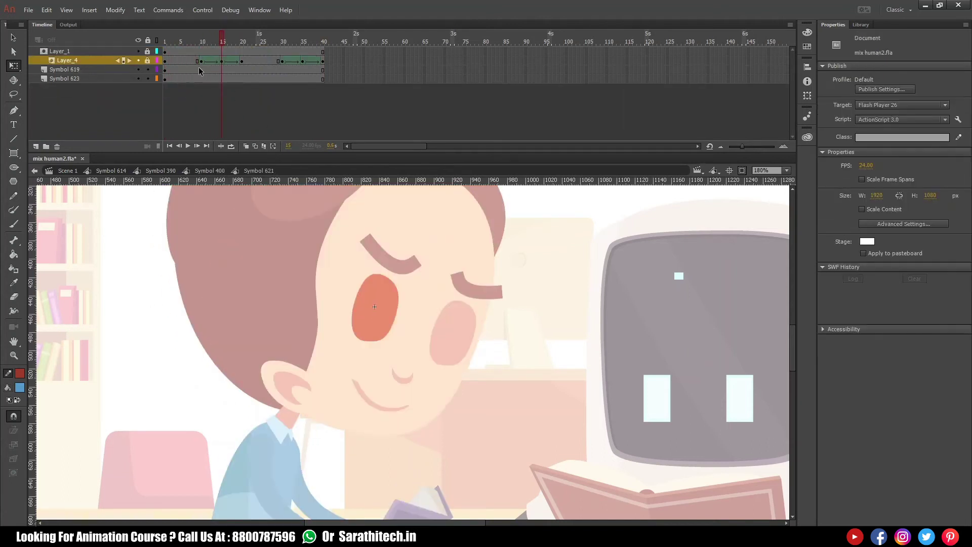
{"action": "left_click", "coordinate": [242, 61]}
{"action": "left_click", "coordinate": [207, 61]}
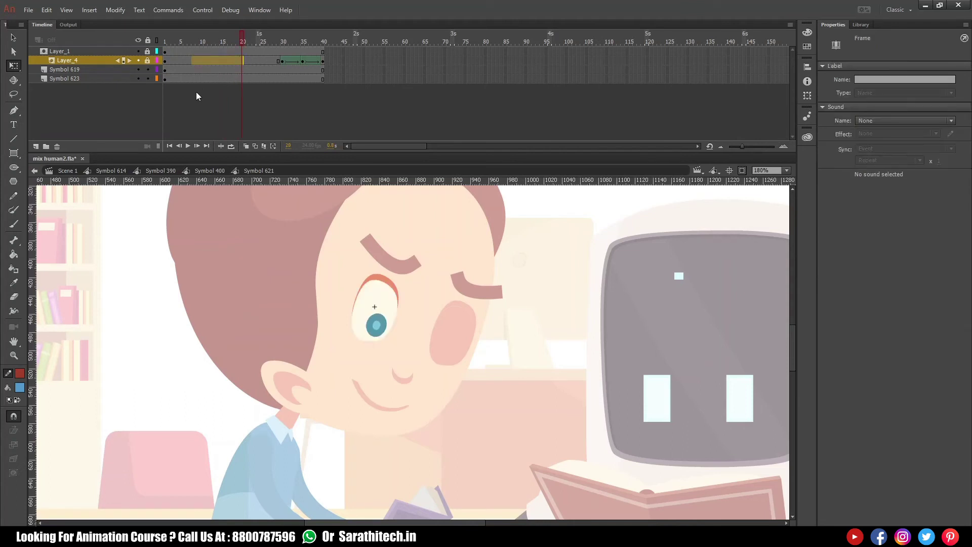
Step: Remove the first blink at frames 10–20 from Layer_4 of Symbol 622, and replay the animation in Symbol 390
{"action": "left_click", "coordinate": [200, 172]}
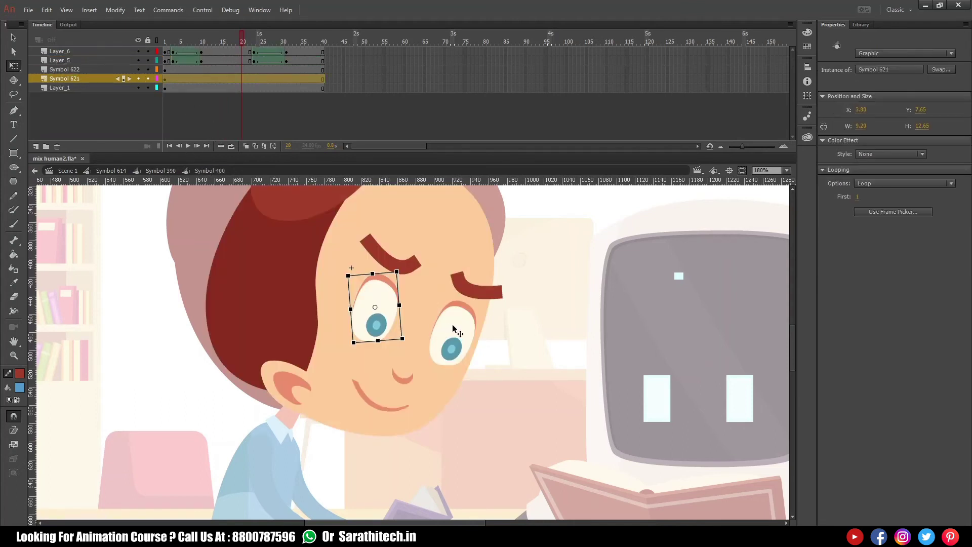
{"action": "double_click", "coordinate": [452, 325]}
{"action": "left_click_drag", "start_coordinate": [196, 65], "coordinate": [243, 61]}
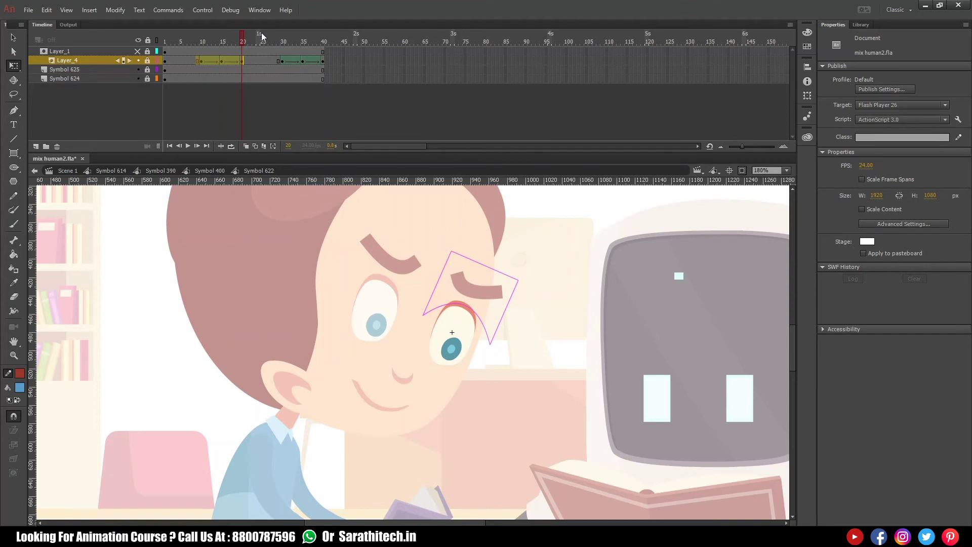
{"action": "left_click", "coordinate": [201, 170]}
{"action": "left_click", "coordinate": [160, 171]}
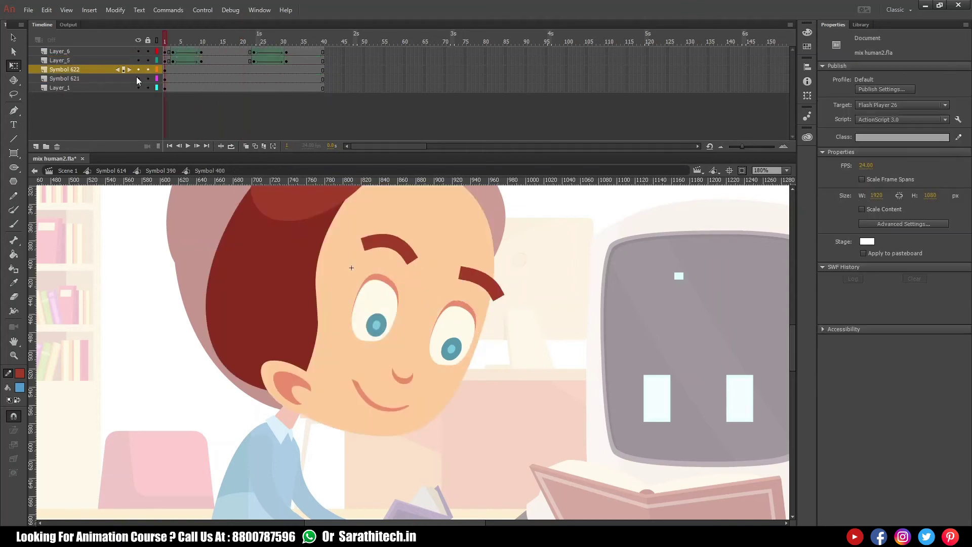
{"action": "key", "text": "Return"}
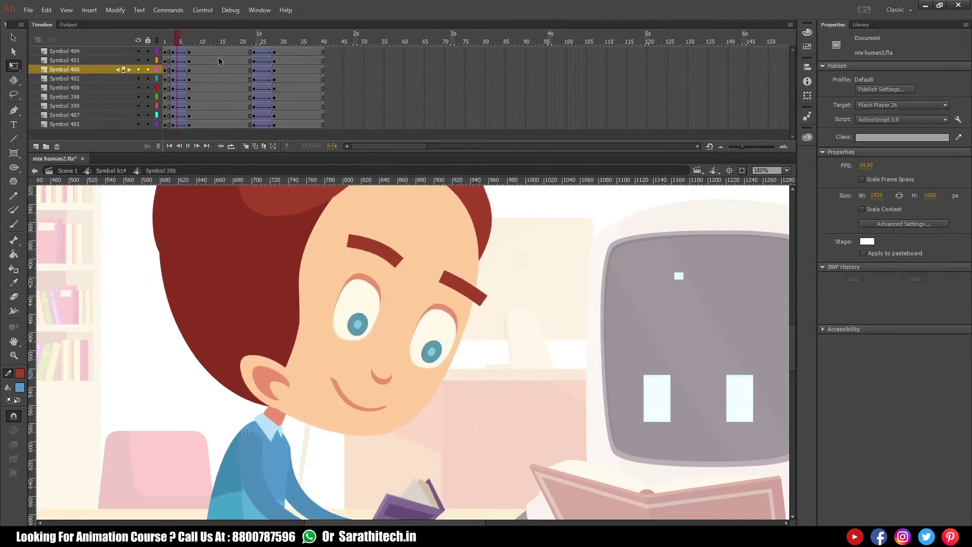
{"action": "key", "text": "Return"}
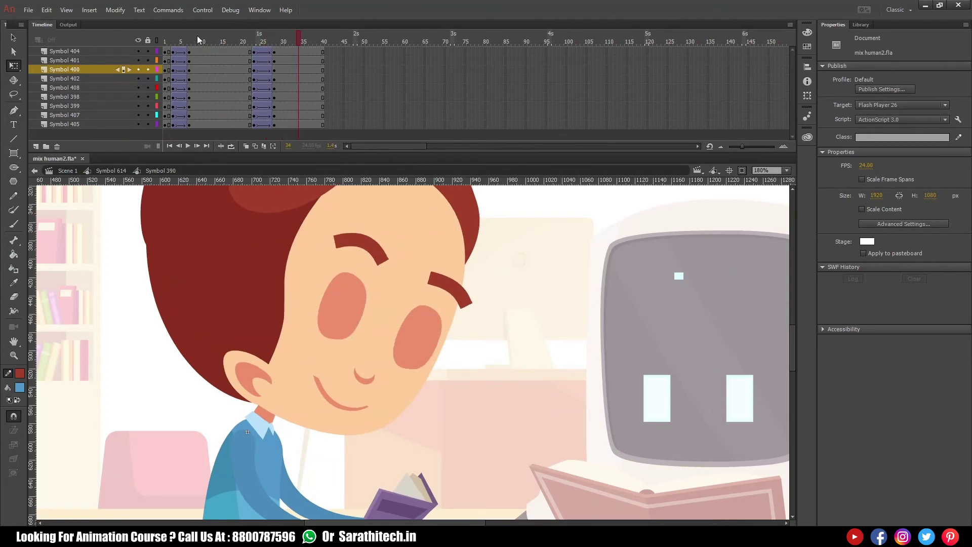
Step: At frame 7 of Symbol 390, rotate the boy's arms and book together slightly downward about the shoulder
{"action": "left_click_drag", "start_coordinate": [196, 37], "coordinate": [189, 43]}
{"action": "left_click_drag", "start_coordinate": [439, 412], "coordinate": [420, 324]}
{"action": "key", "text": "ctrl+minus"}
{"action": "left_click_drag", "start_coordinate": [290, 305], "coordinate": [496, 460]}
{"action": "left_click_drag", "start_coordinate": [479, 312], "coordinate": [359, 411]}
{"action": "left_click", "coordinate": [286, 347], "text": "shift"}
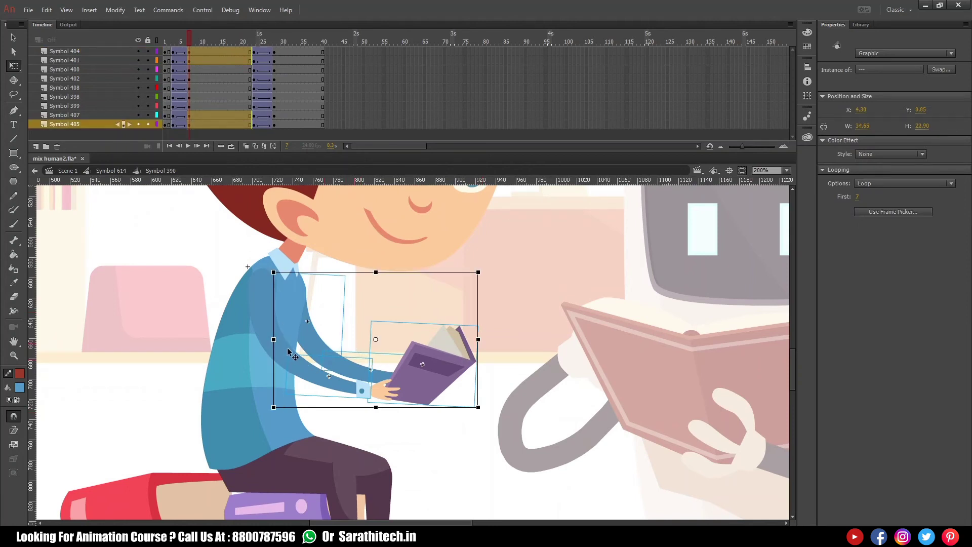
{"action": "left_click", "coordinate": [343, 345], "text": "shift"}
{"action": "left_click_drag", "start_coordinate": [358, 336], "coordinate": [282, 278]}
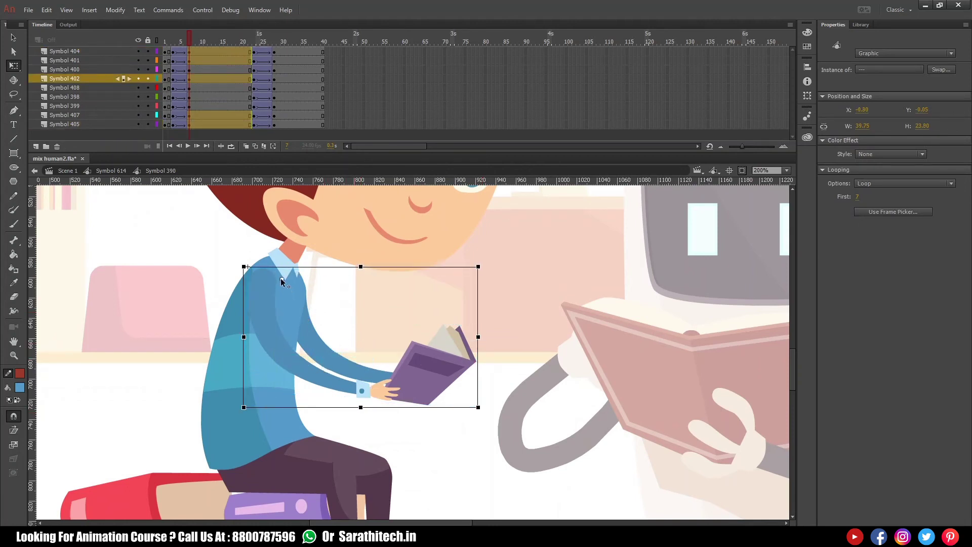
{"action": "left_click_drag", "start_coordinate": [486, 410], "coordinate": [475, 426]}
{"action": "left_click", "coordinate": [519, 346]}
{"action": "left_click_drag", "start_coordinate": [514, 299], "coordinate": [477, 391]}
{"action": "left_click_drag", "start_coordinate": [403, 329], "coordinate": [418, 326]}
{"action": "scroll", "coordinate": [414, 338], "scroll_direction": "down", "scroll_amount": 8}
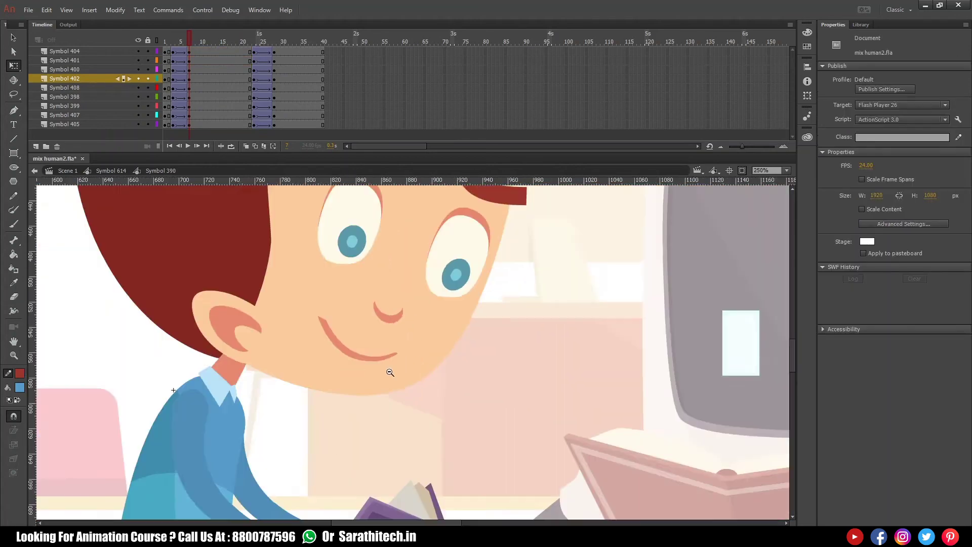
Step: Clear and reinsert the keyframes at frame 23 on all layers so they hold the adjusted frame 7 pose
{"action": "left_click", "coordinate": [256, 46]}
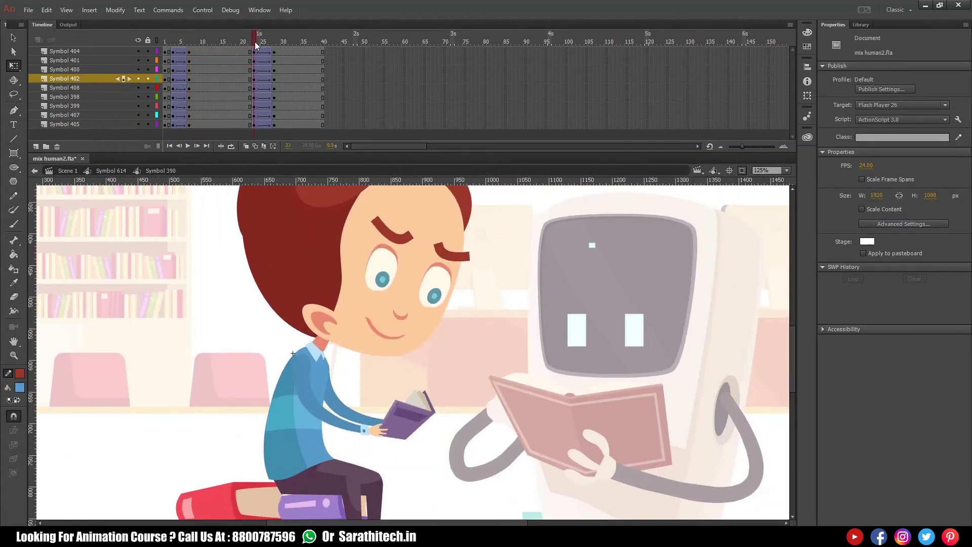
{"action": "left_click", "coordinate": [255, 124]}
{"action": "key", "text": "shift+F6"}
{"action": "key", "text": "F6"}
Step: Recreate the classic tween from frame 23 to 28 on all layers with an ease of 100
{"action": "left_click_drag", "start_coordinate": [262, 52], "coordinate": [265, 125]}
{"action": "right_click", "coordinate": [262, 122]}
{"action": "left_click", "coordinate": [296, 151]}
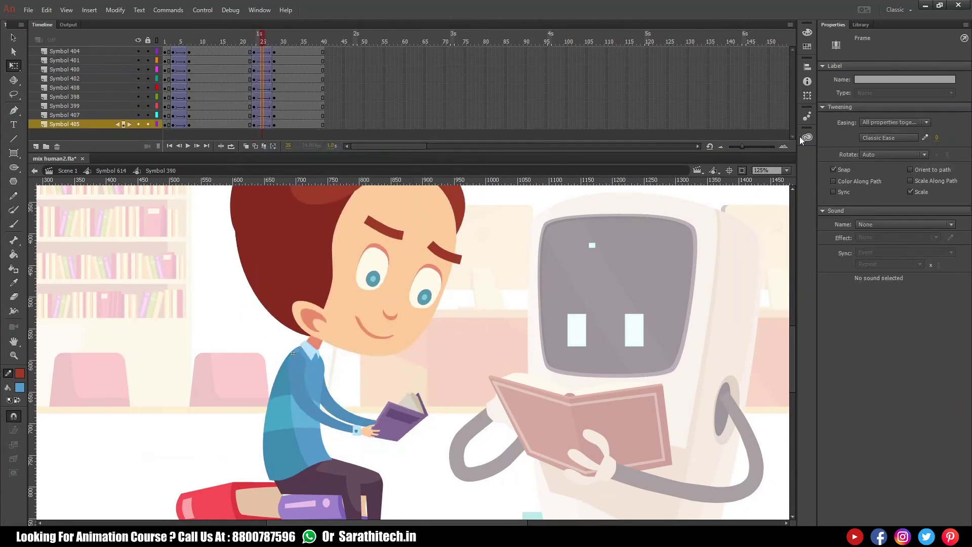
{"action": "left_click", "coordinate": [937, 138]}
{"action": "type", "text": "100"}
{"action": "key", "text": "Return"}
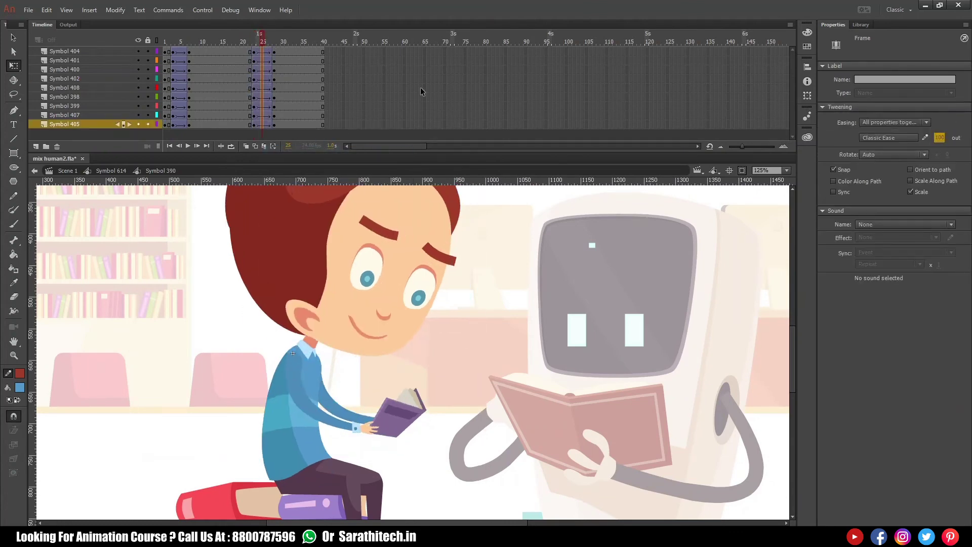
Step: At frame 28, rotate the boy's arms and book together slightly upward about the shoulder
{"action": "left_click", "coordinate": [272, 42]}
{"action": "left_click_drag", "start_coordinate": [385, 420], "coordinate": [339, 433]}
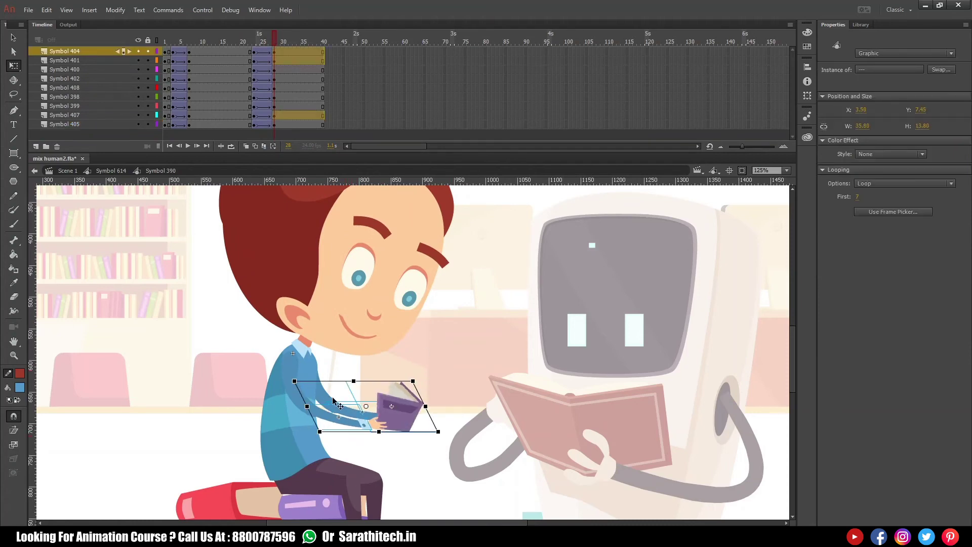
{"action": "left_click", "coordinate": [314, 414]}
{"action": "left_click", "coordinate": [293, 391]}
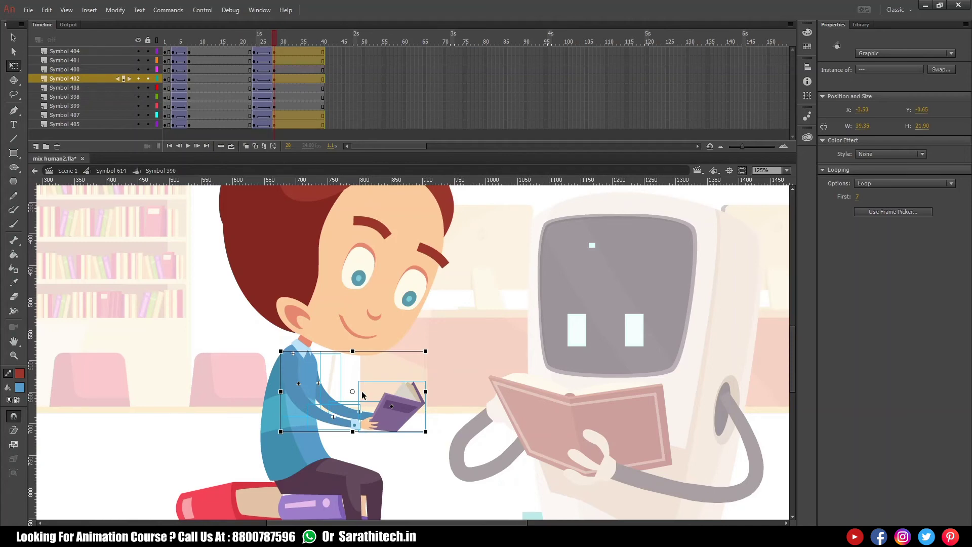
{"action": "left_click_drag", "start_coordinate": [352, 392], "coordinate": [307, 361]}
{"action": "left_click_drag", "start_coordinate": [434, 438], "coordinate": [440, 422]}
Step: Tilt the boy's head and face slightly forward at frame 28, pivoting them about the neck
{"action": "key", "text": "ctrl+minus"}
{"action": "left_click_drag", "start_coordinate": [393, 380], "coordinate": [392, 414]}
{"action": "left_click_drag", "start_coordinate": [305, 250], "coordinate": [491, 430]}
{"action": "left_click_drag", "start_coordinate": [369, 282], "coordinate": [338, 399]}
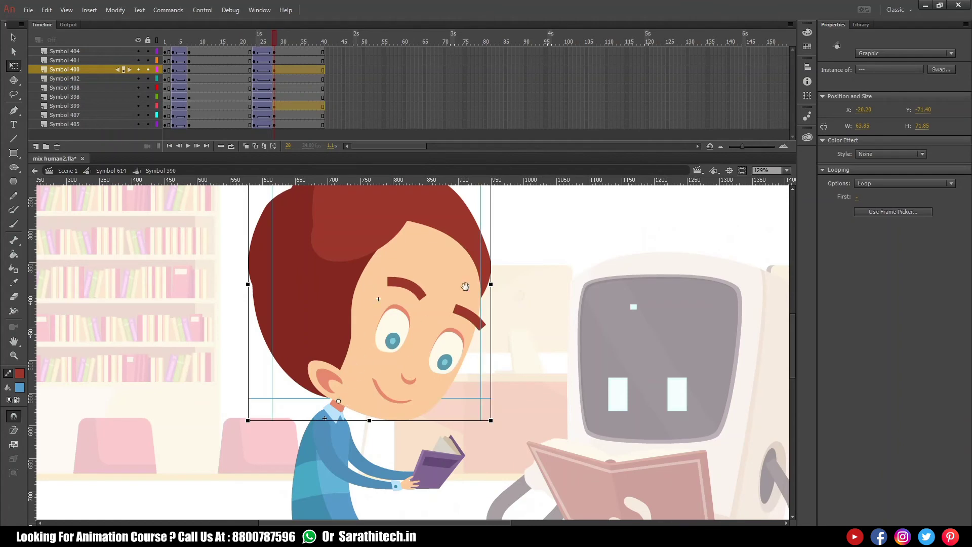
{"action": "left_click_drag", "start_coordinate": [464, 284], "coordinate": [458, 344]}
{"action": "left_click_drag", "start_coordinate": [491, 210], "coordinate": [503, 242]}
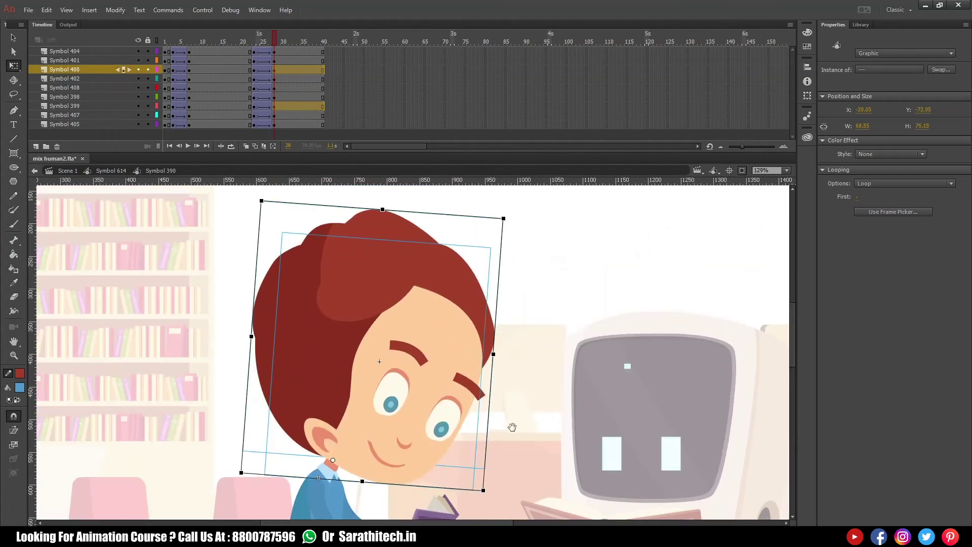
{"action": "left_click_drag", "start_coordinate": [516, 412], "coordinate": [507, 331]}
{"action": "left_click", "coordinate": [502, 349]}
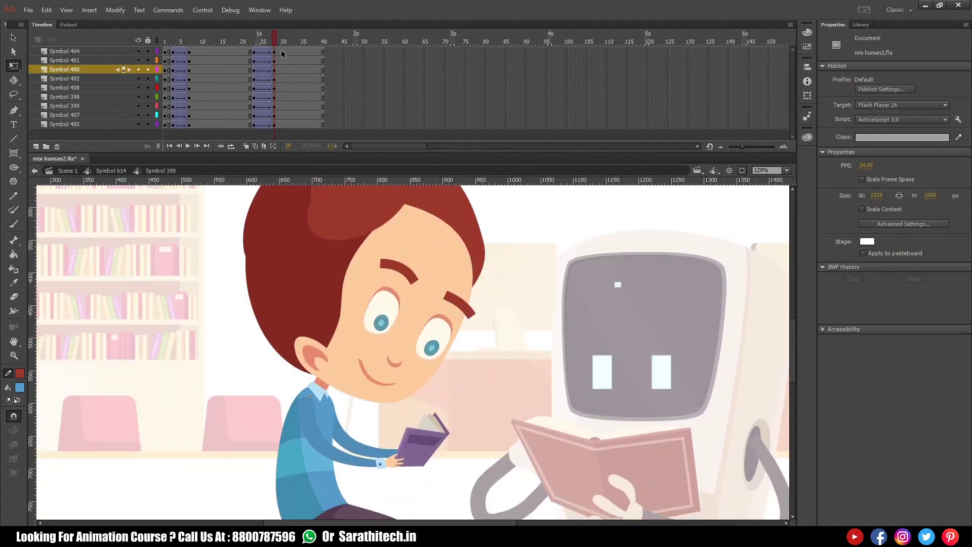
Step: Synchronize the symbols across the selected frames of all layers and copy the frame 28 pose to frames 1 and 3
{"action": "left_click_drag", "start_coordinate": [281, 50], "coordinate": [165, 125]}
{"action": "right_click", "coordinate": [218, 97]}
{"action": "left_click", "coordinate": [266, 353]}
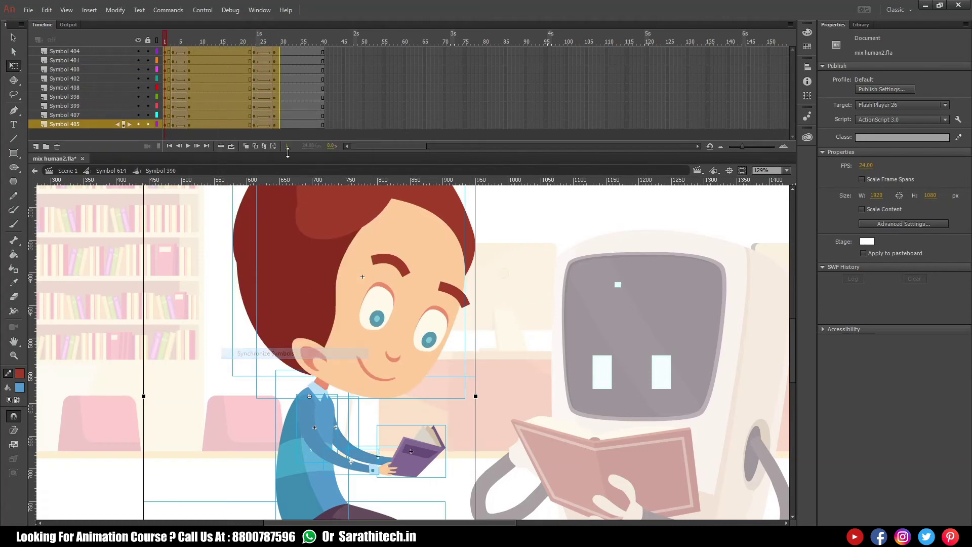
{"action": "left_click_drag", "start_coordinate": [275, 53], "coordinate": [174, 126]}
Step: Recreate the classic tween from frame 3 to 7 on all layers with an ease of 100
{"action": "left_click_drag", "start_coordinate": [179, 52], "coordinate": [178, 123]}
{"action": "right_click", "coordinate": [179, 125]}
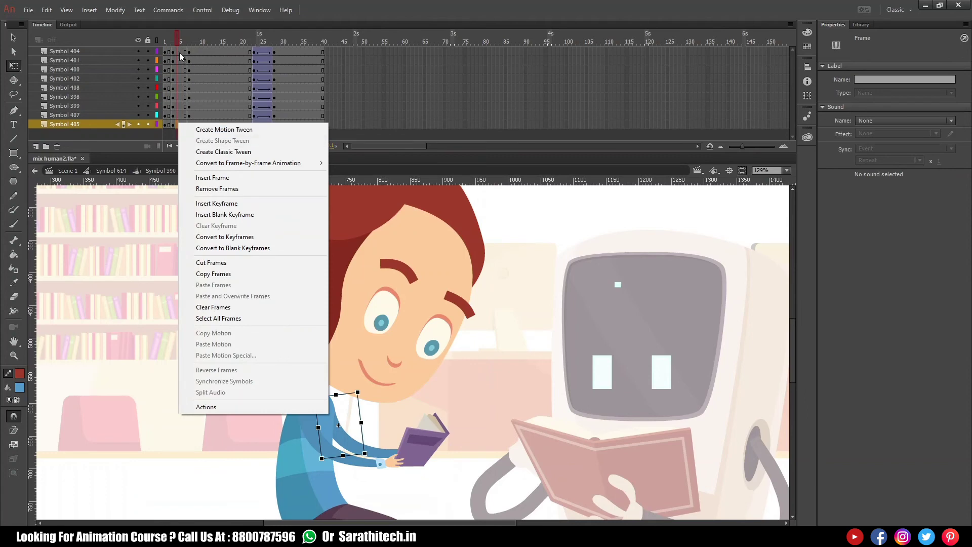
{"action": "left_click", "coordinate": [177, 125]}
{"action": "right_click", "coordinate": [178, 125]}
{"action": "left_click", "coordinate": [223, 150]}
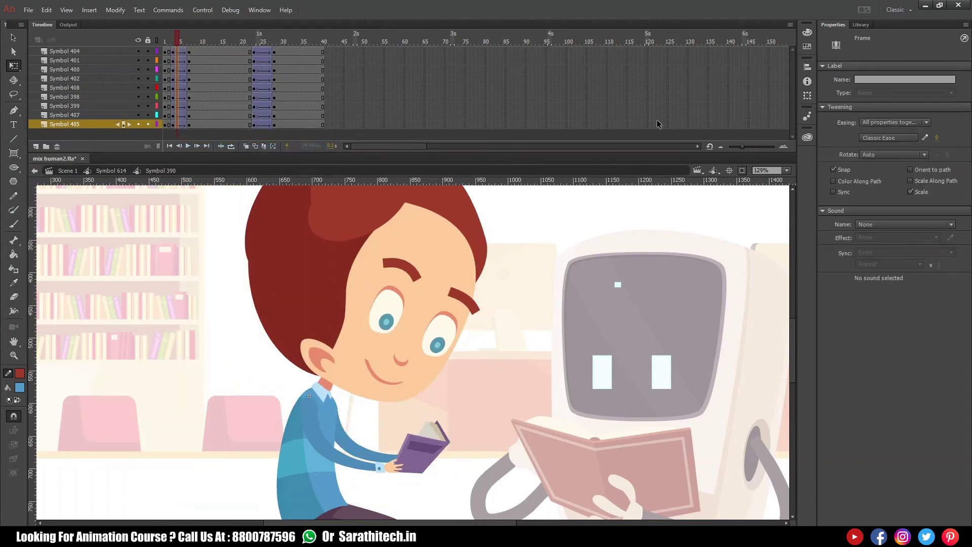
{"action": "left_click", "coordinate": [937, 138]}
{"action": "type", "text": "100"}
{"action": "key", "text": "Return"}
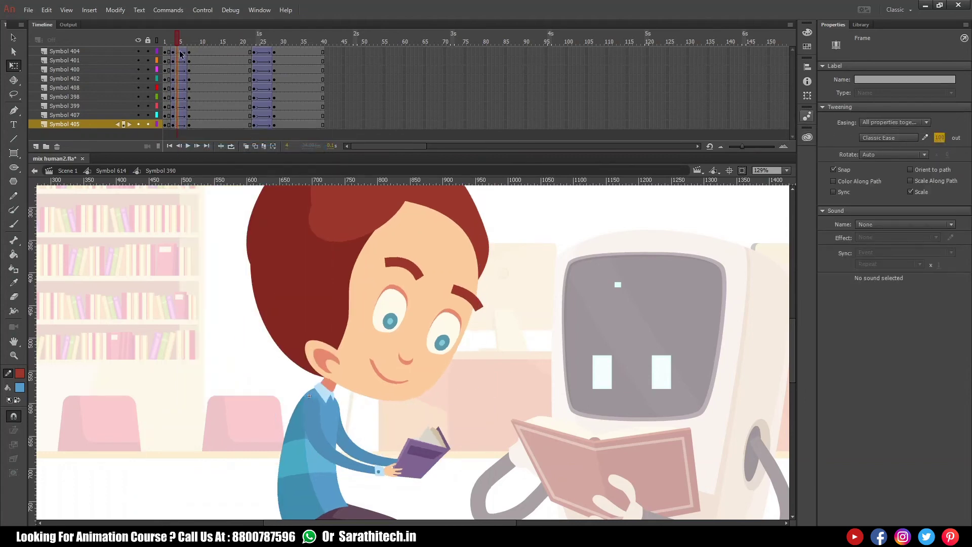
Step: Reset the first looping frame of all symbols at frame 1, synchronize the symbols across the following frames and replay the animation
{"action": "left_click", "coordinate": [165, 42]}
{"action": "key", "text": "ctrl+a"}
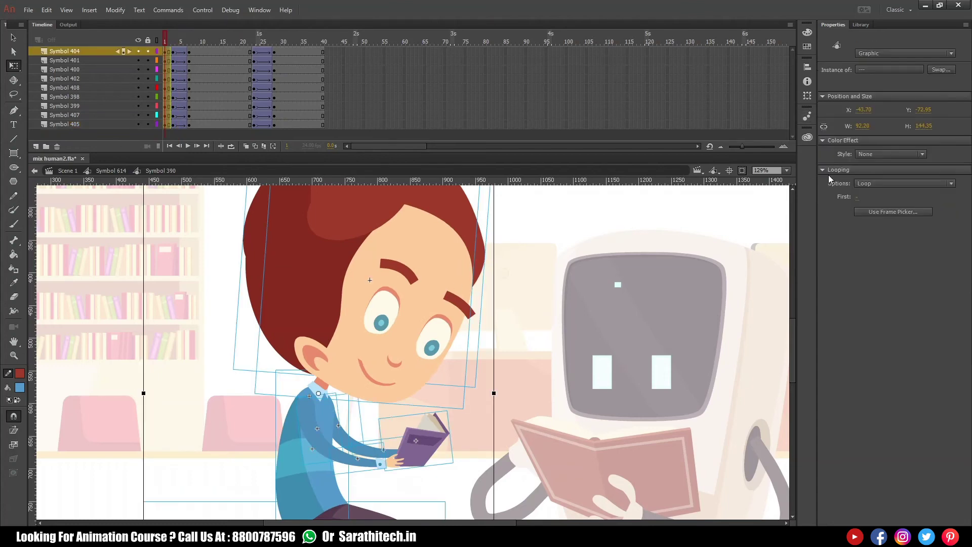
{"action": "left_click", "coordinate": [857, 196]}
{"action": "key", "text": "Return"}
{"action": "left_click_drag", "start_coordinate": [291, 56], "coordinate": [170, 124]}
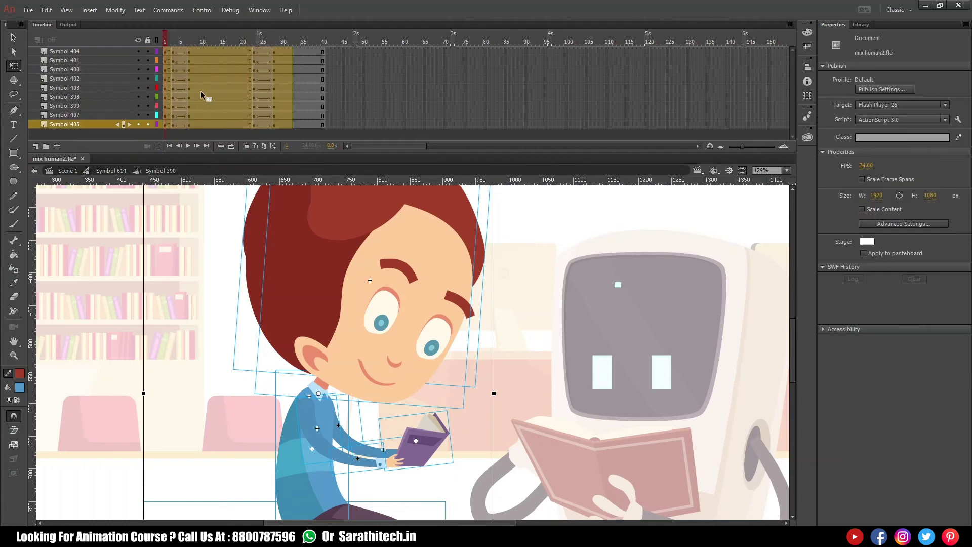
{"action": "right_click", "coordinate": [201, 91]}
{"action": "left_click", "coordinate": [303, 347]}
{"action": "key", "text": "Return"}
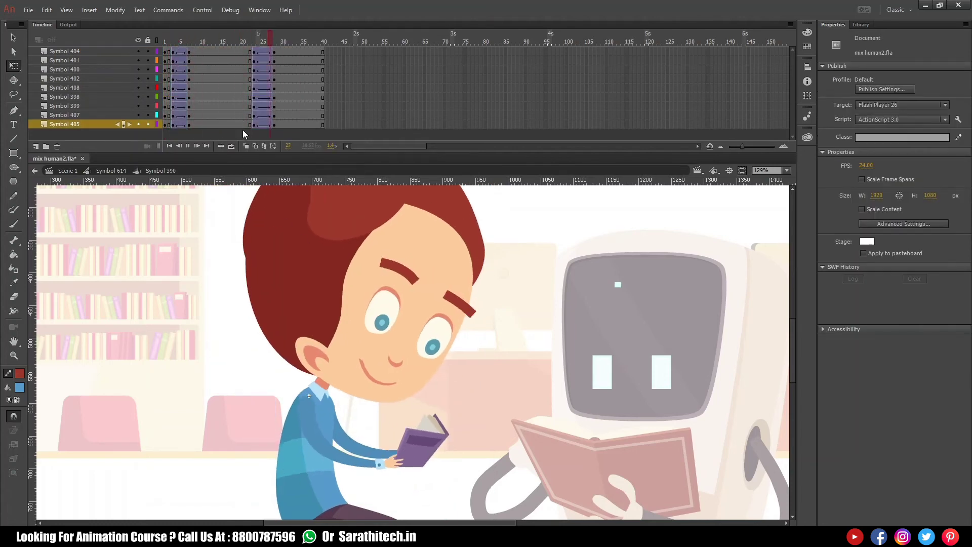
Step: Compare the boy's eyes at frames 1 and 7 of Symbol 390, and inspect the iris layer inside Symbol 621
{"action": "left_click_drag", "start_coordinate": [197, 43], "coordinate": [165, 58]}
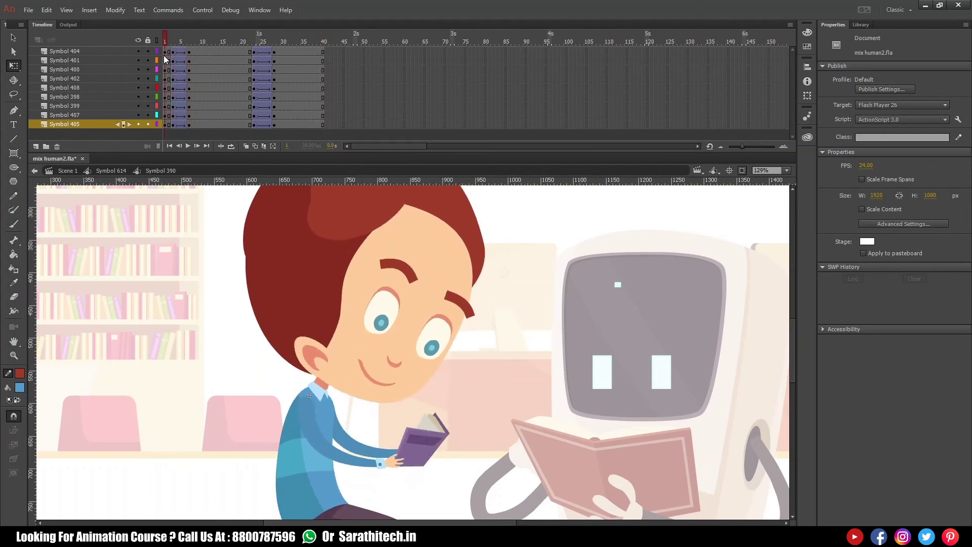
{"action": "left_click_drag", "start_coordinate": [198, 268], "coordinate": [573, 507]}
{"action": "left_click_drag", "start_coordinate": [427, 259], "coordinate": [395, 276]}
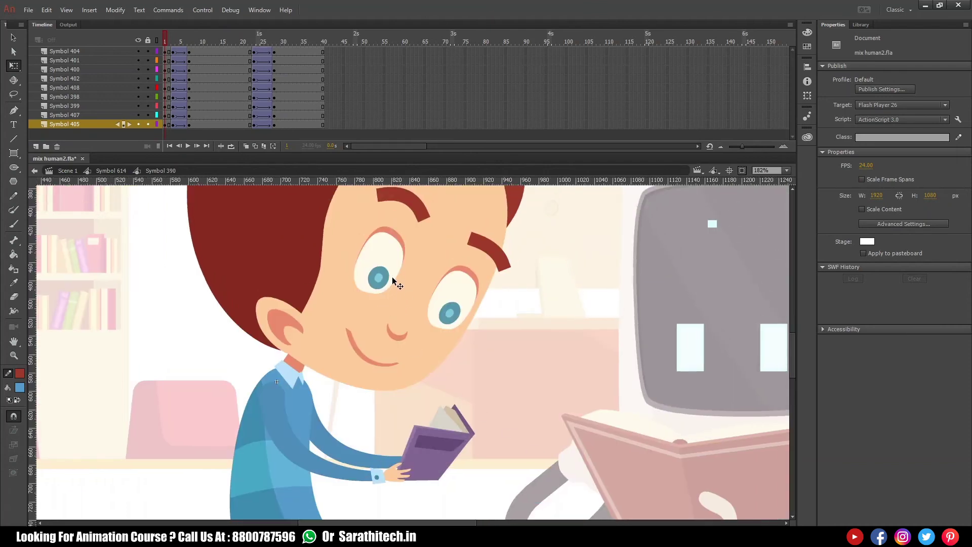
{"action": "left_click", "coordinate": [191, 42]}
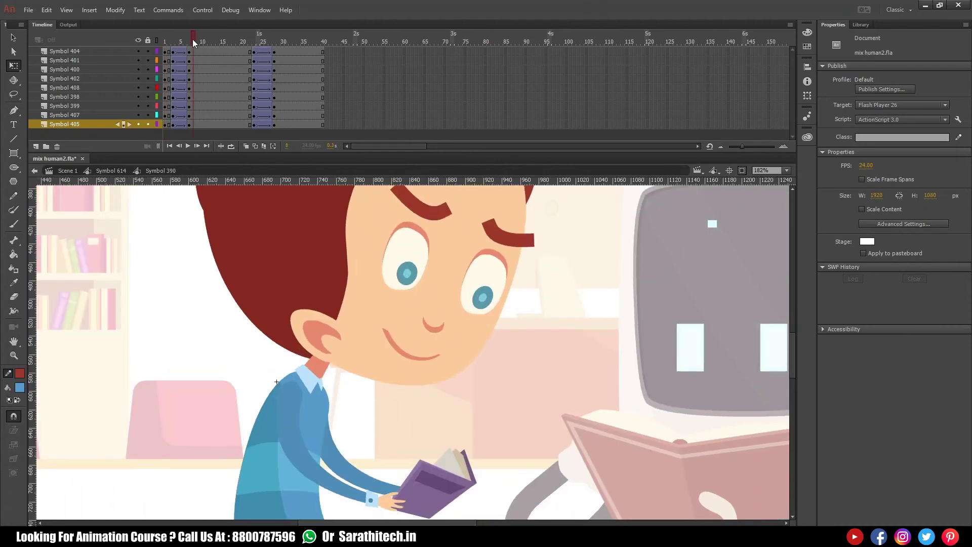
{"action": "left_click_drag", "start_coordinate": [450, 264], "coordinate": [418, 282]}
{"action": "double_click", "coordinate": [386, 273]}
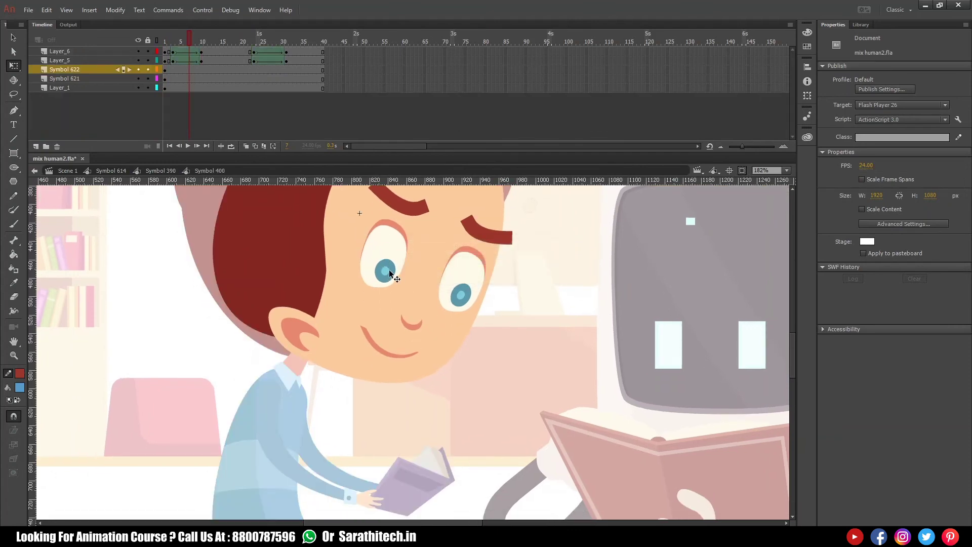
{"action": "double_click", "coordinate": [393, 273]}
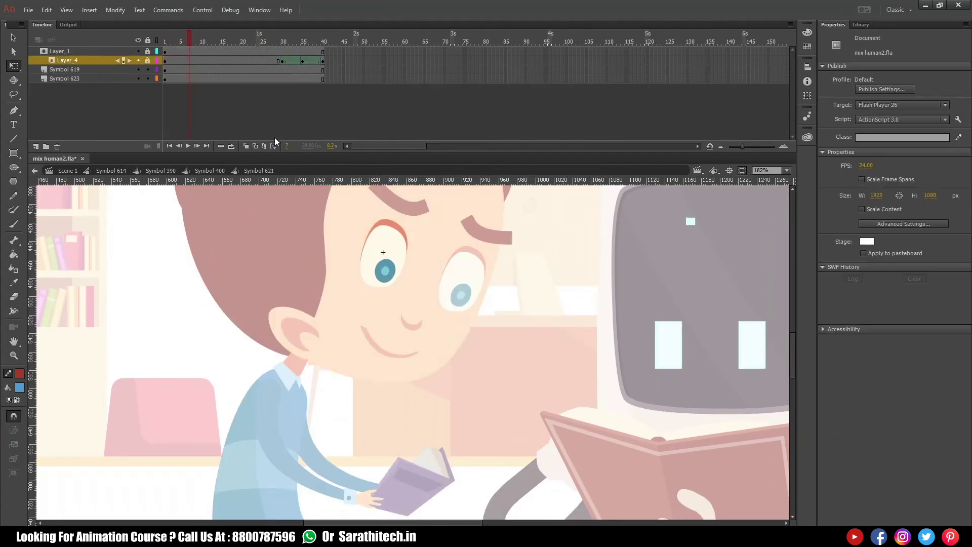
{"action": "left_click", "coordinate": [385, 272]}
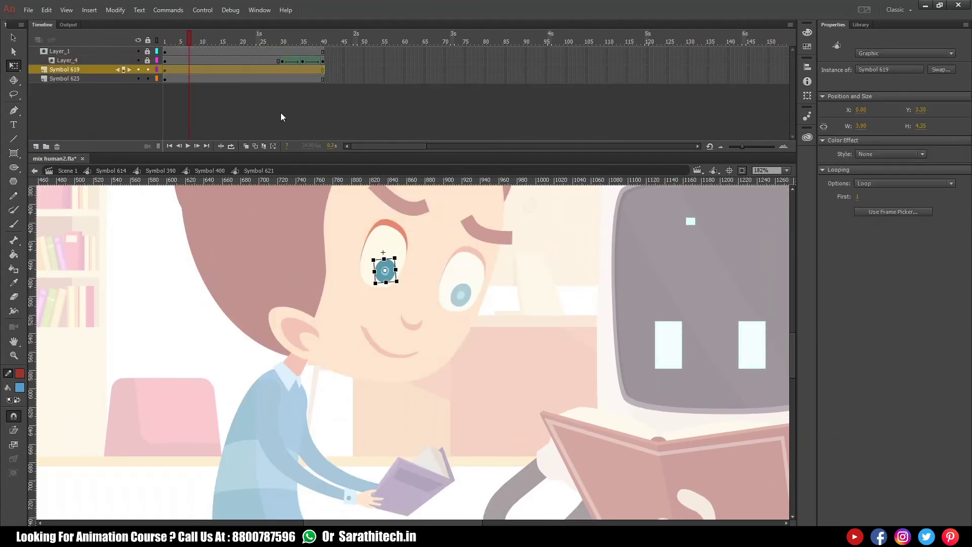
{"action": "left_click", "coordinate": [182, 39]}
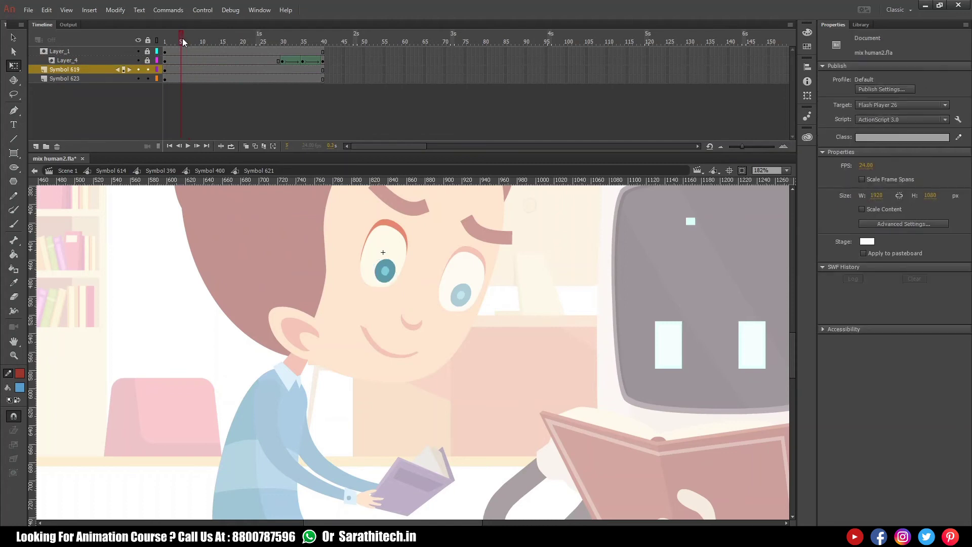
{"action": "left_click", "coordinate": [177, 71]}
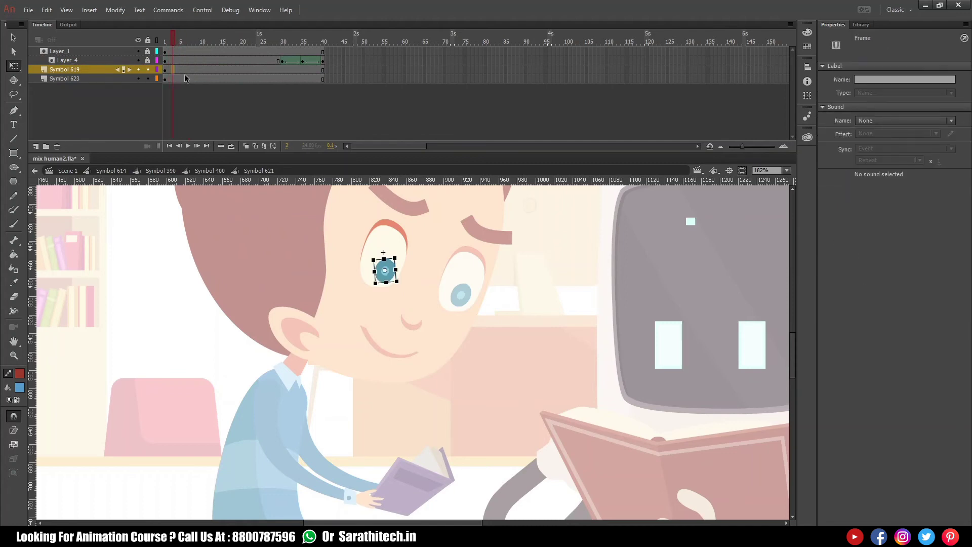
{"action": "left_click", "coordinate": [212, 170]}
{"action": "left_click", "coordinate": [160, 170]}
Step: At frame 1 of Symbol 621, nudge the iris, Symbol 619, slightly down and toward the left side of the eye
{"action": "left_click", "coordinate": [165, 39]}
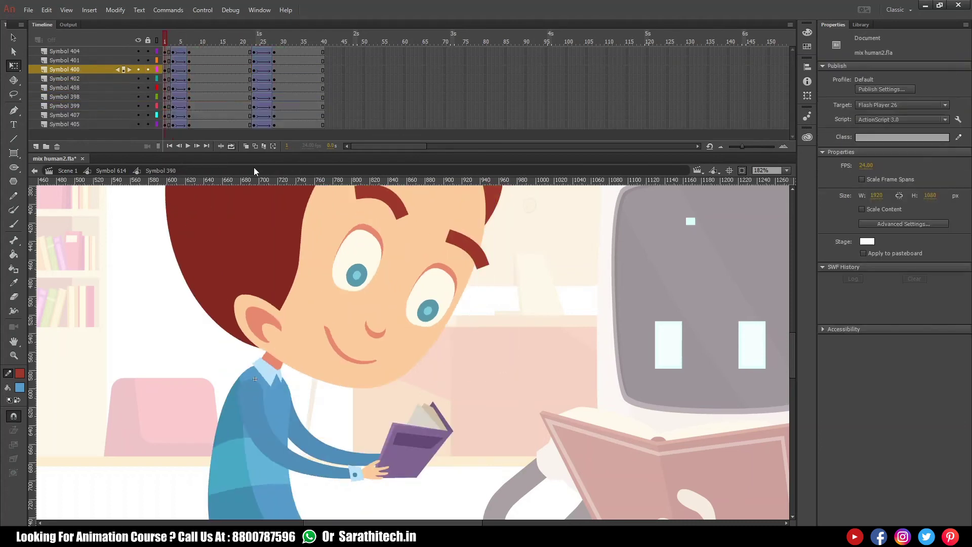
{"action": "double_click", "coordinate": [356, 280]}
{"action": "double_click", "coordinate": [360, 278]}
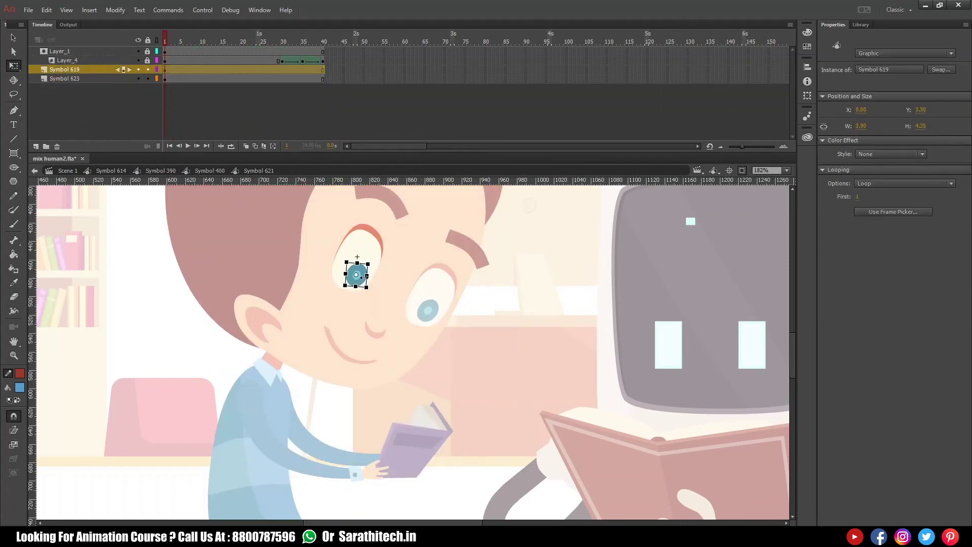
{"action": "left_click_drag", "start_coordinate": [306, 224], "coordinate": [444, 351]}
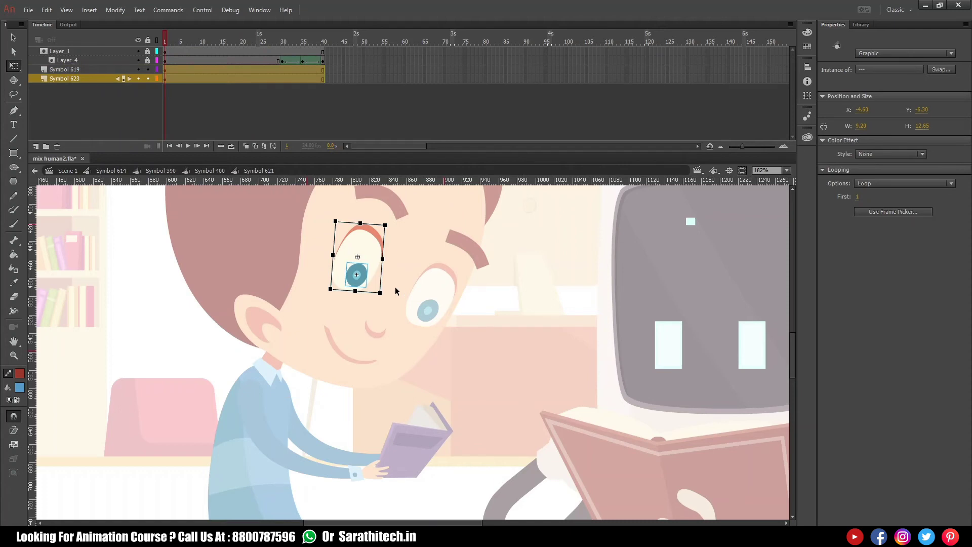
{"action": "left_click", "coordinate": [391, 278]}
{"action": "left_click", "coordinate": [355, 274]}
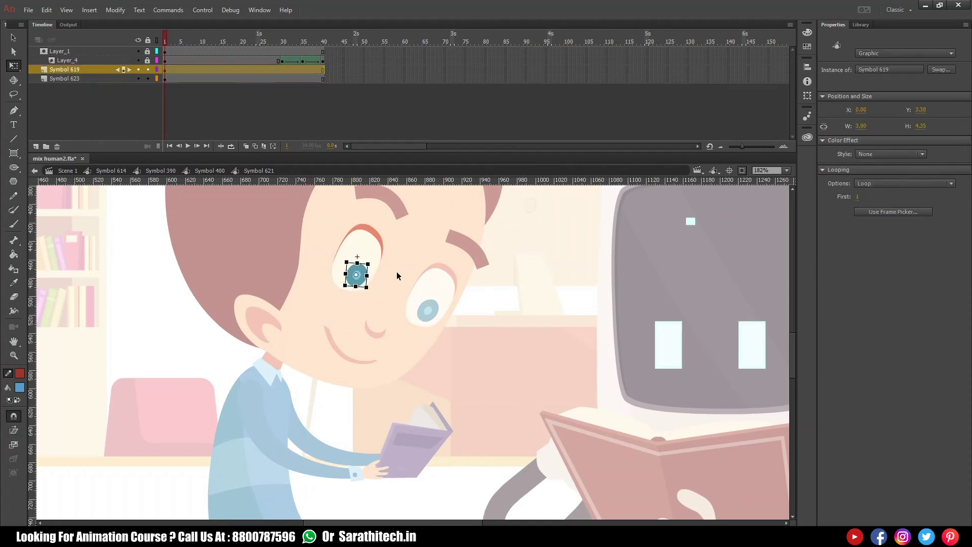
{"action": "key", "text": "Down"}
{"action": "key", "text": "Left"}
{"action": "key", "text": "Down"}
{"action": "key", "text": "Down"}
{"action": "key", "text": "Left"}
{"action": "key", "text": "Left"}
{"action": "key", "text": "Down"}
{"action": "key", "text": "Left"}
{"action": "key", "text": "Down"}
{"action": "left_click", "coordinate": [382, 321]}
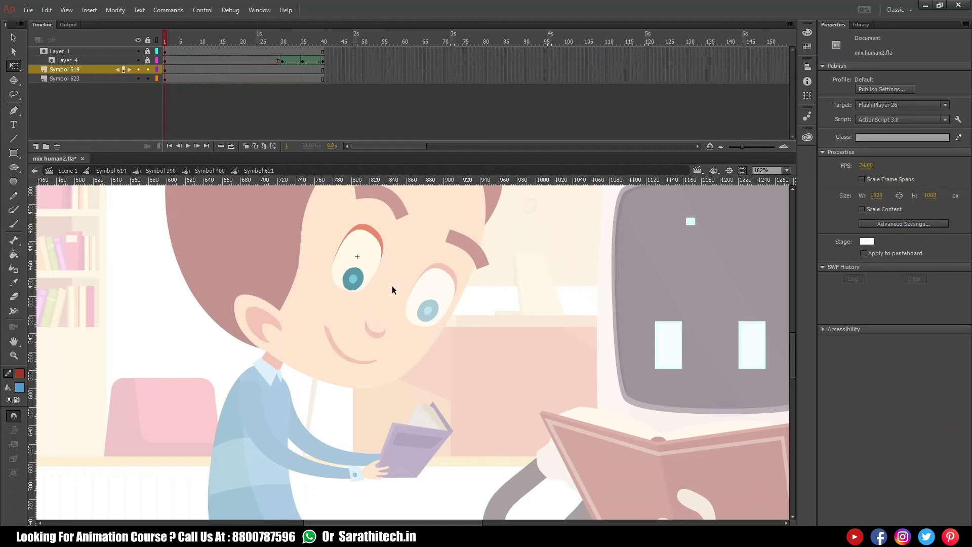
Step: Unlock the Symbol 625 and Symbol 624 layers in Symbol 622 and nudge the iris down-left to X -1.15, Y 3.75
{"action": "left_click_drag", "start_coordinate": [292, 212], "coordinate": [496, 450]}
{"action": "double_click", "coordinate": [469, 331]}
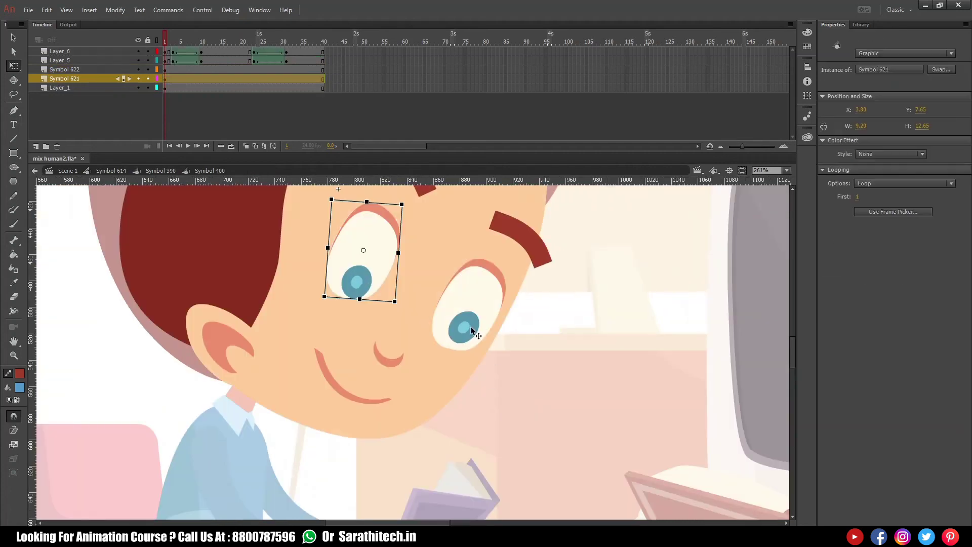
{"action": "double_click", "coordinate": [469, 330]}
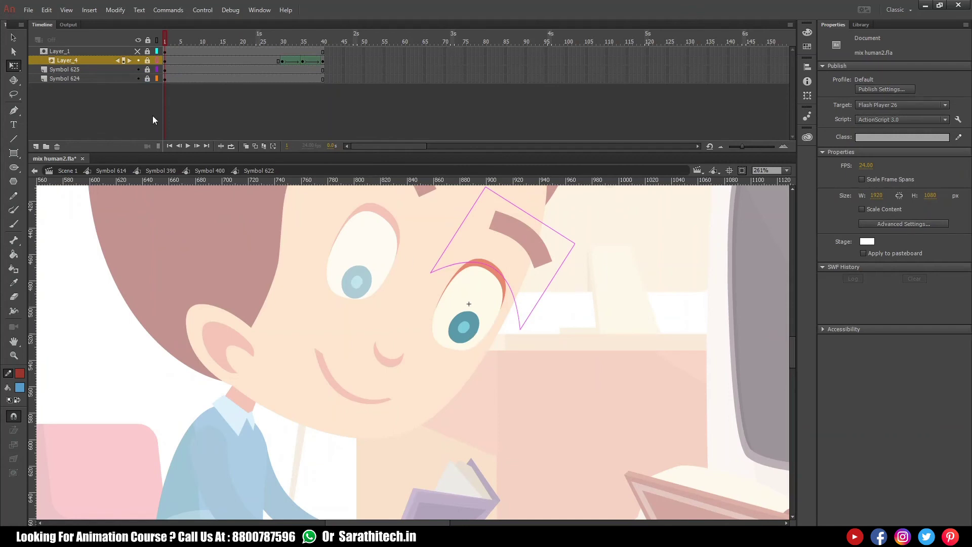
{"action": "left_click_drag", "start_coordinate": [149, 69], "coordinate": [147, 79]}
{"action": "left_click", "coordinate": [470, 328]}
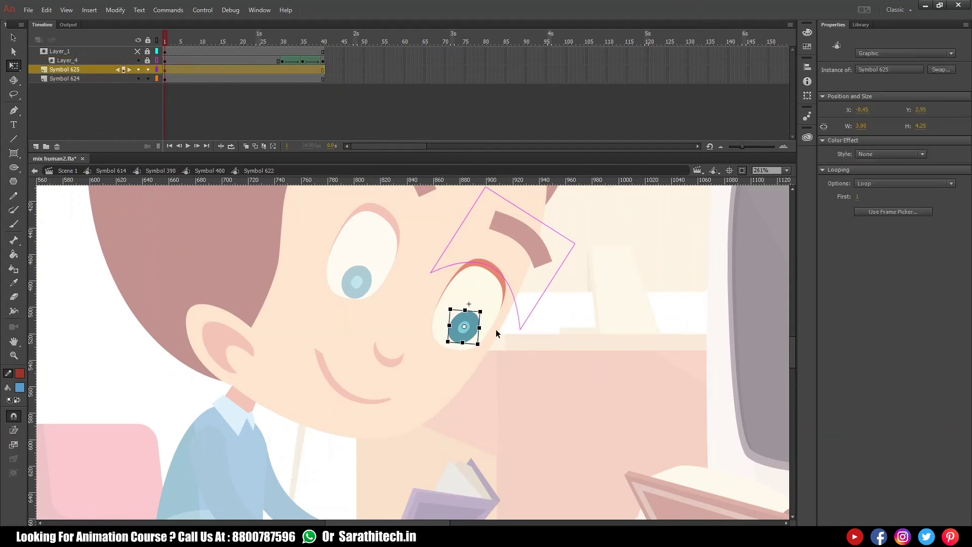
{"action": "key", "text": "Left"}
{"action": "key", "text": "Left"}
{"action": "key", "text": "Left"}
{"action": "key", "text": "Down"}
{"action": "key", "text": "Down"}
{"action": "key", "text": "Down"}
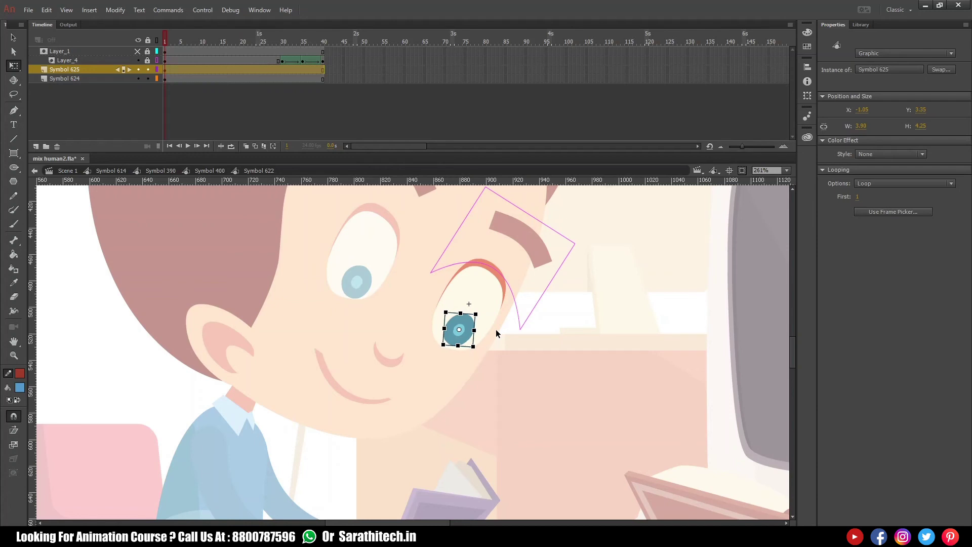
{"action": "key", "text": "Down"}
{"action": "key", "text": "Left"}
{"action": "key", "text": "Down"}
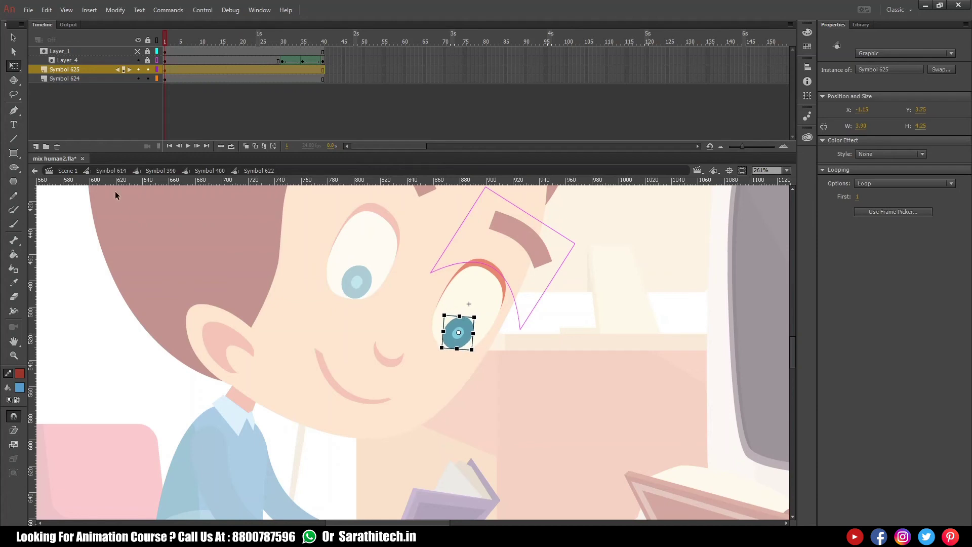
{"action": "left_click", "coordinate": [207, 171]}
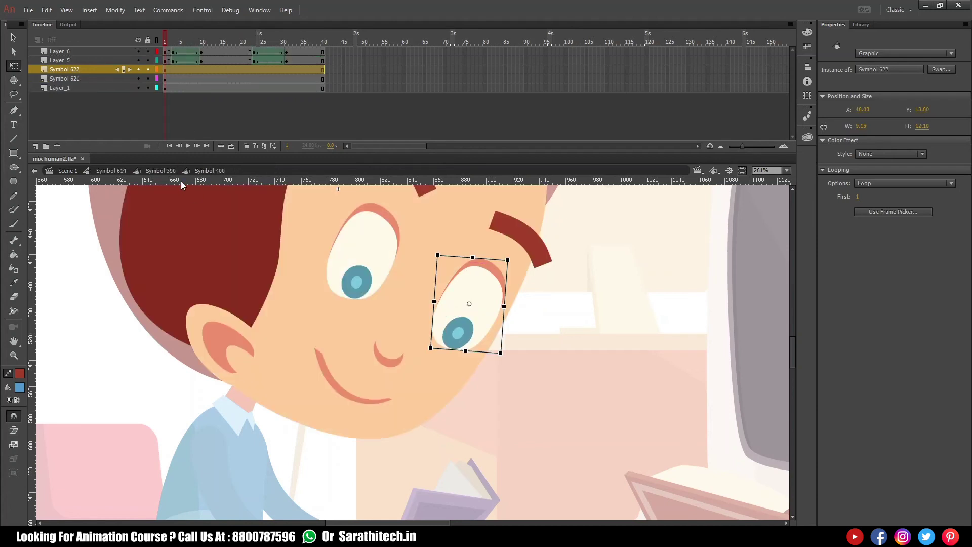
Step: Add keyframes at frames 3 and 7 on the Symbol 619 iris layer inside Symbol 621
{"action": "left_click", "coordinate": [161, 170]}
{"action": "left_click", "coordinate": [190, 39]}
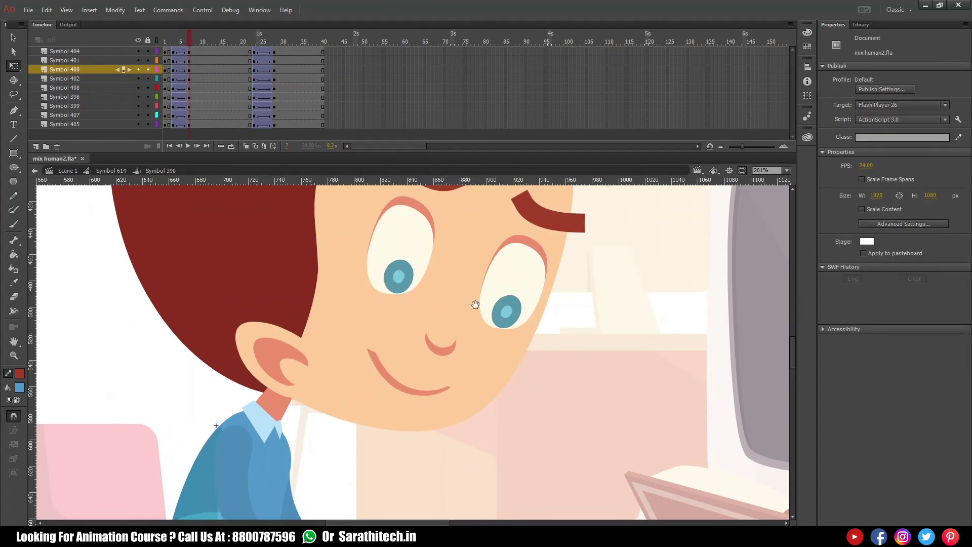
{"action": "scroll", "coordinate": [281, 282], "scroll_direction": "right", "scroll_amount": 5}
{"action": "double_click", "coordinate": [273, 289]}
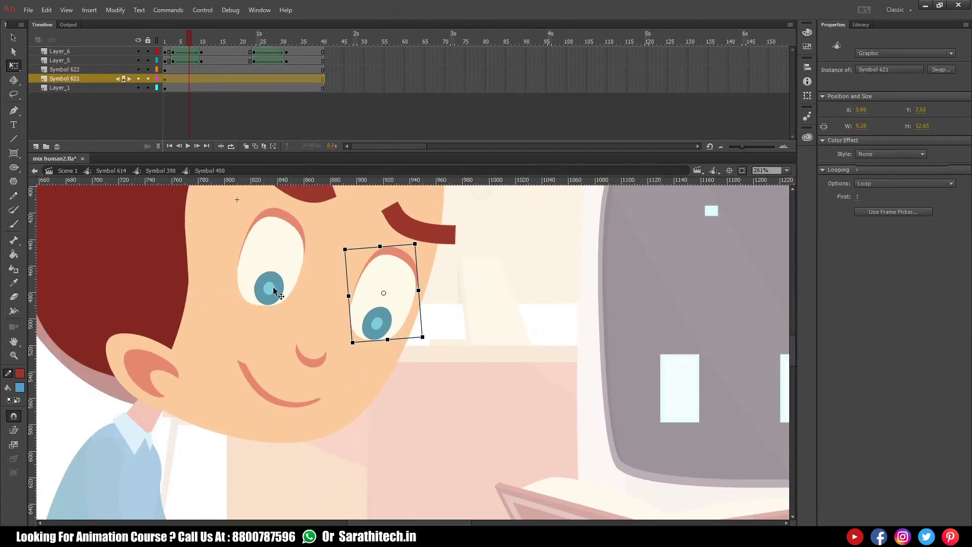
{"action": "double_click", "coordinate": [272, 284]}
{"action": "left_click", "coordinate": [275, 275]}
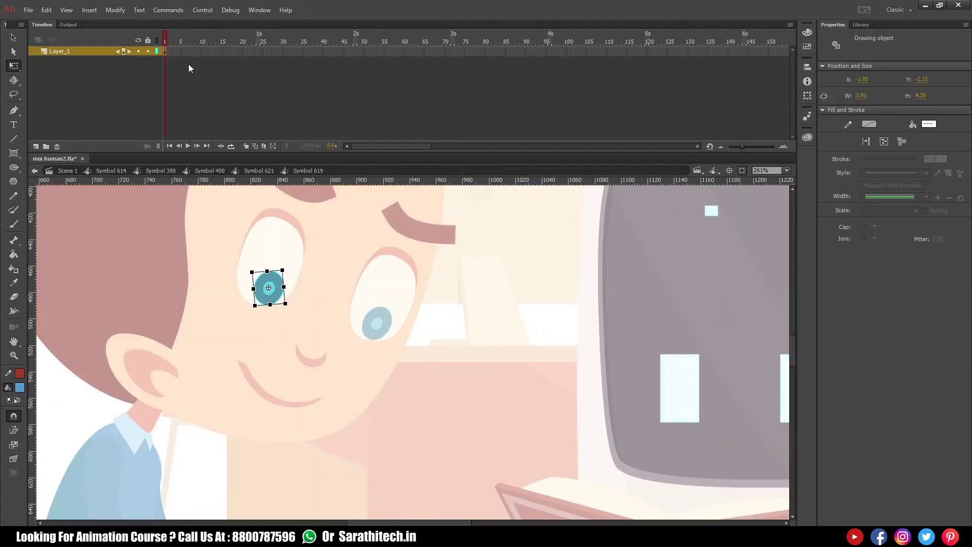
{"action": "left_click", "coordinate": [196, 70]}
{"action": "left_click", "coordinate": [191, 69]}
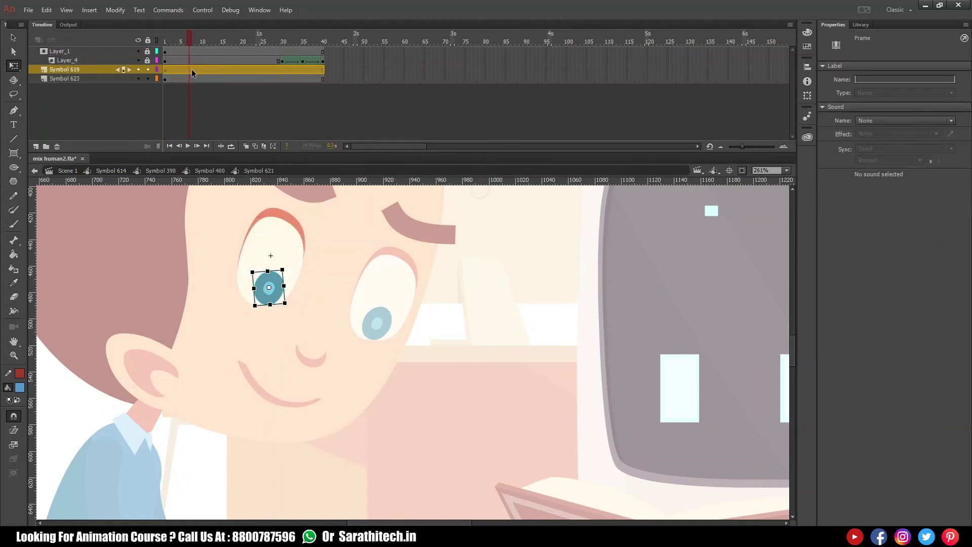
{"action": "left_click", "coordinate": [171, 40]}
{"action": "key", "text": "F6"}
{"action": "left_click", "coordinate": [190, 70]}
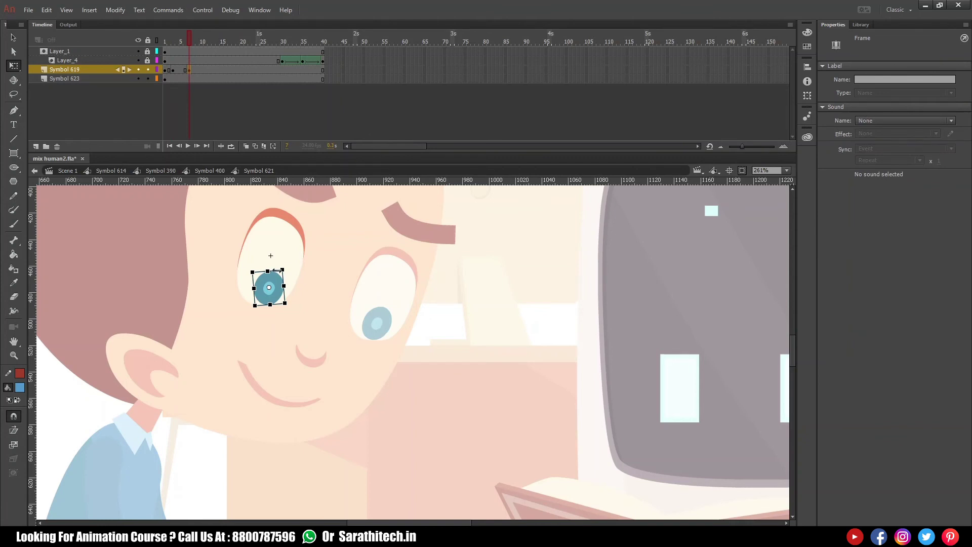
Step: Move the frame 7 iris up-right to X 1.20, Y 2.40 and classic tween it from frame 3 with an ease of 100
{"action": "left_click_drag", "start_coordinate": [271, 286], "coordinate": [284, 273]}
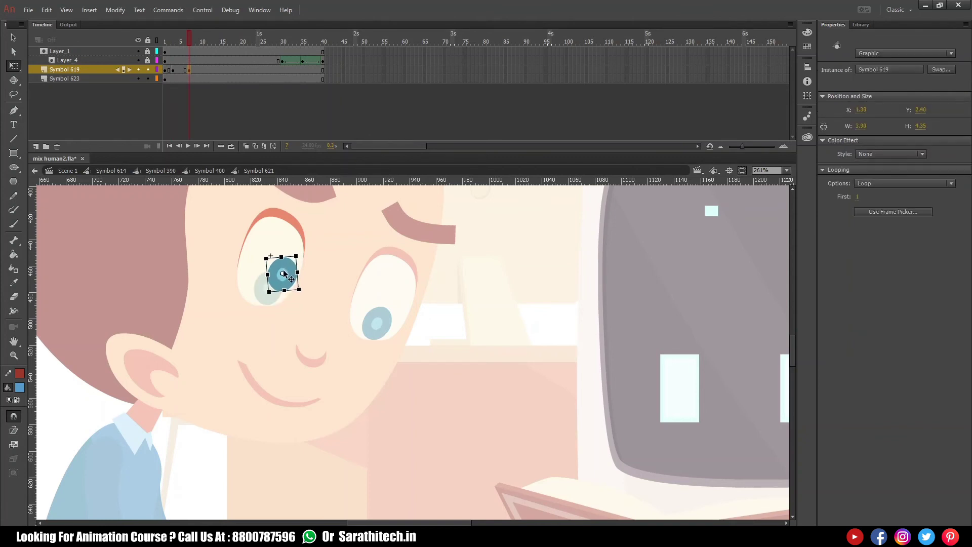
{"action": "right_click", "coordinate": [184, 72]}
{"action": "left_click", "coordinate": [248, 98]}
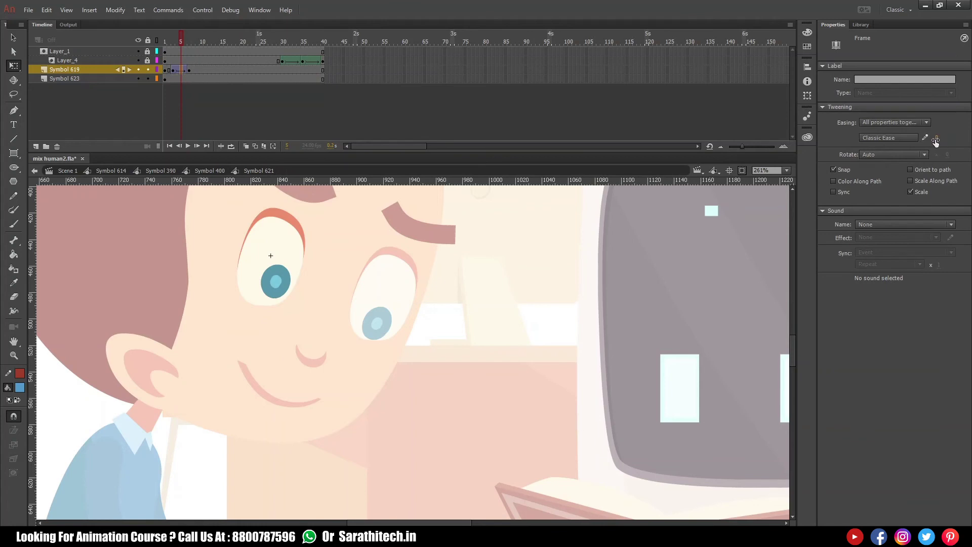
{"action": "type", "text": "100"}
{"action": "key", "text": "Return"}
{"action": "left_click_drag", "start_coordinate": [171, 44], "coordinate": [190, 47]}
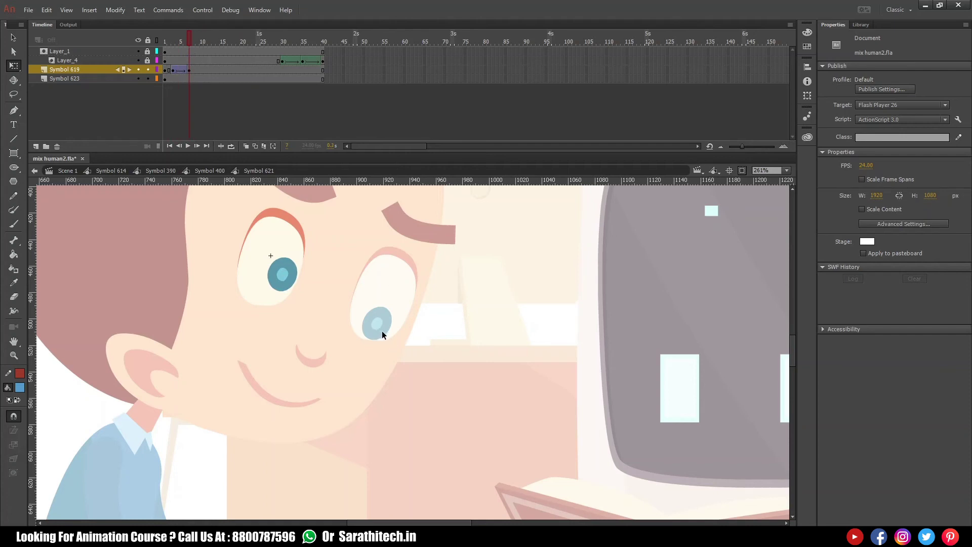
Step: Inside Symbol 622, add keyframes at frames 3 and 7 on the Symbol 625 iris layer and move the frame 7 iris up-right
{"action": "double_click", "coordinate": [381, 334]}
{"action": "double_click", "coordinate": [379, 328]}
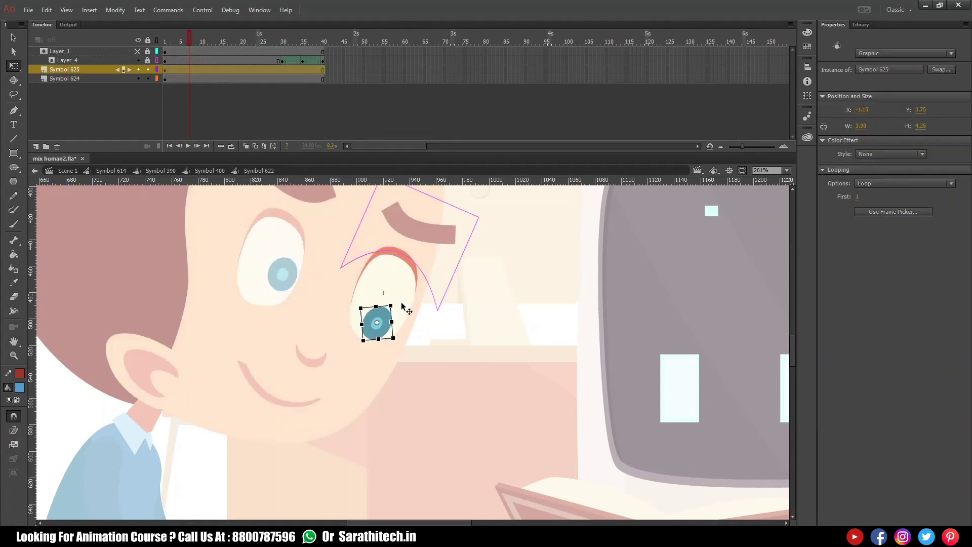
{"action": "left_click", "coordinate": [190, 68]}
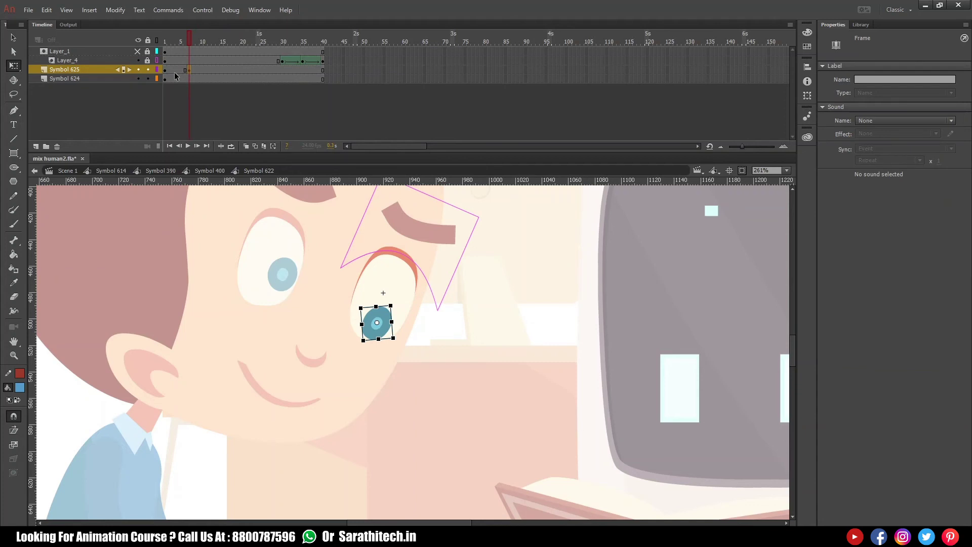
{"action": "left_click", "coordinate": [173, 40]}
{"action": "key", "text": "F6"}
{"action": "left_click", "coordinate": [190, 69]}
{"action": "key", "text": "v"}
{"action": "left_click_drag", "start_coordinate": [379, 322], "coordinate": [392, 302]}
Step: Create a classic tween between frames 3 and 7 on the Symbol 625 layer with an ease of 100
{"action": "right_click", "coordinate": [181, 71]}
{"action": "left_click", "coordinate": [212, 96]}
{"action": "type", "text": "10"}
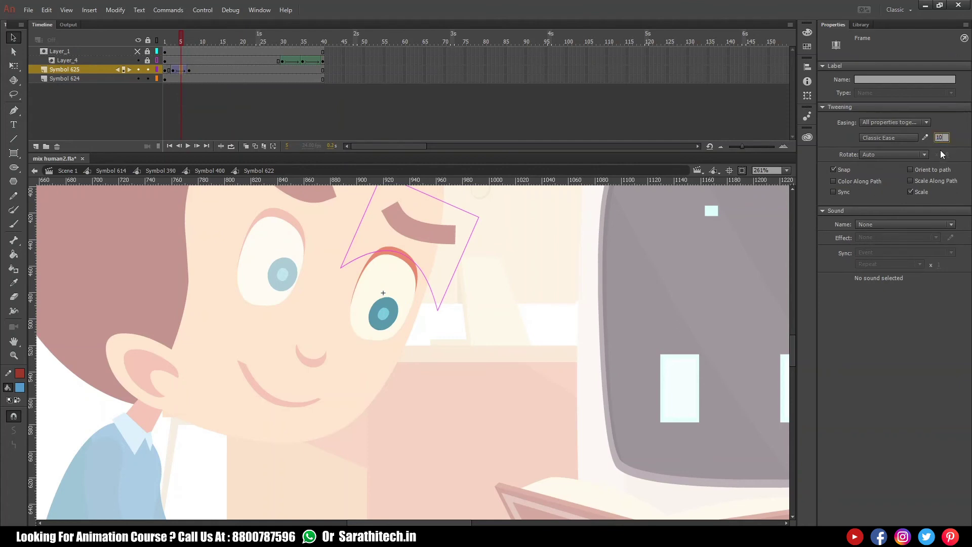
{"action": "type", "text": "0"}
{"action": "key", "text": "Return"}
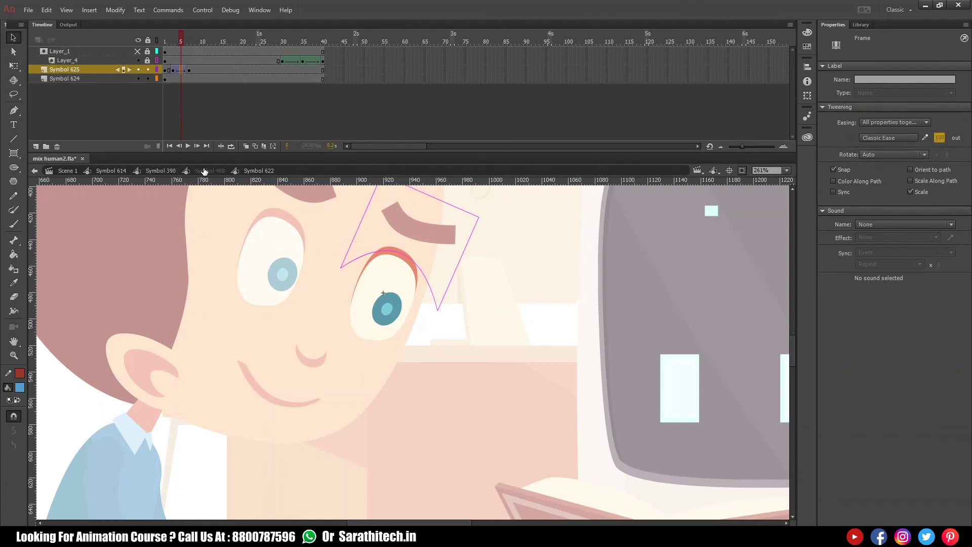
Step: Nudge the frame 7 iris of Symbol 625 further right to X 1.55
{"action": "left_click", "coordinate": [187, 68]}
{"action": "key", "text": "Right"}
{"action": "key", "text": "Right"}
{"action": "key", "text": "Right"}
{"action": "key", "text": "Right"}
{"action": "key", "text": "Right"}
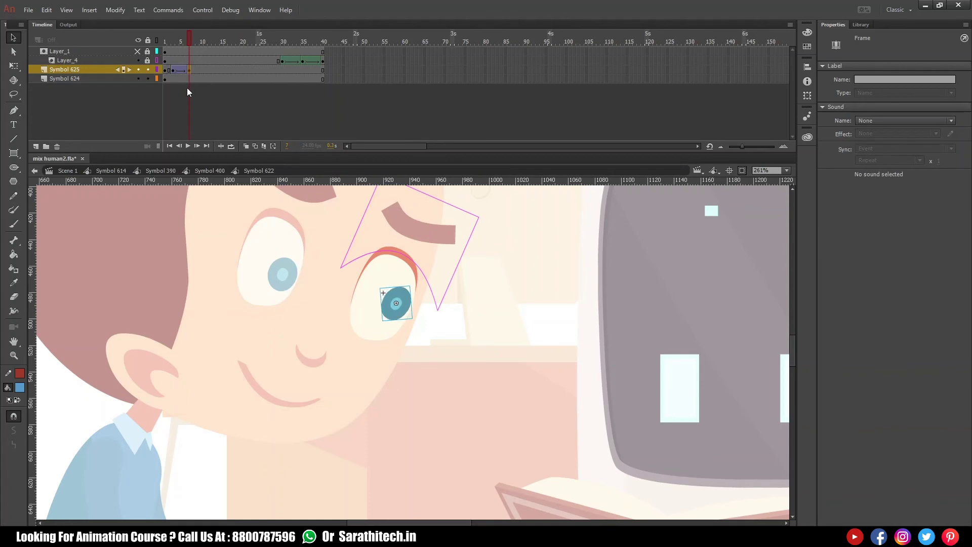
Step: Review the eye movement from frame 7 onward in Symbol 400 and examine the boy's gaze around frames 23 to 28 in Symbol 390
{"action": "left_click", "coordinate": [217, 171]}
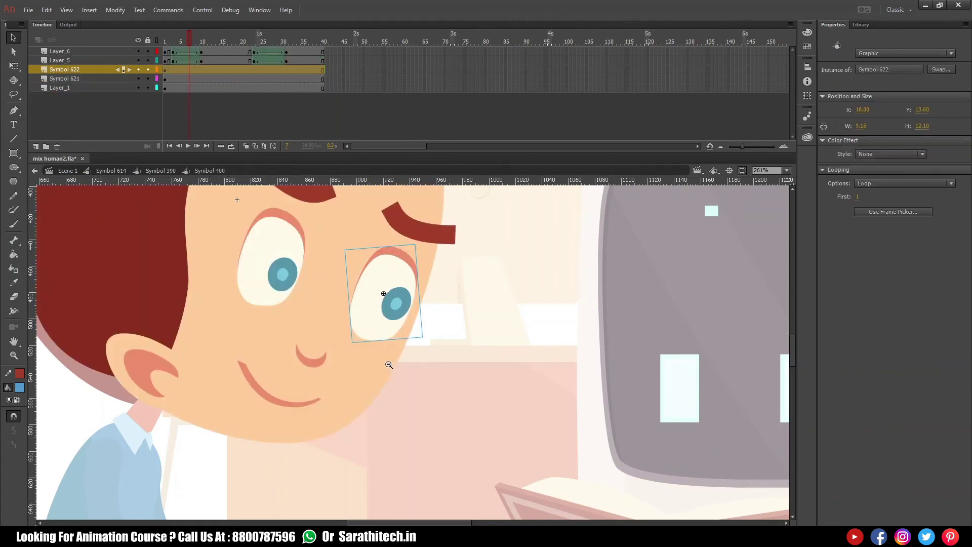
{"action": "left_click", "coordinate": [384, 367], "text": "ctrl+alt"}
{"action": "left_click", "coordinate": [382, 367], "text": "ctrl+alt"}
{"action": "left_click_drag", "start_coordinate": [289, 258], "coordinate": [600, 484]}
{"action": "left_click", "coordinate": [439, 234]}
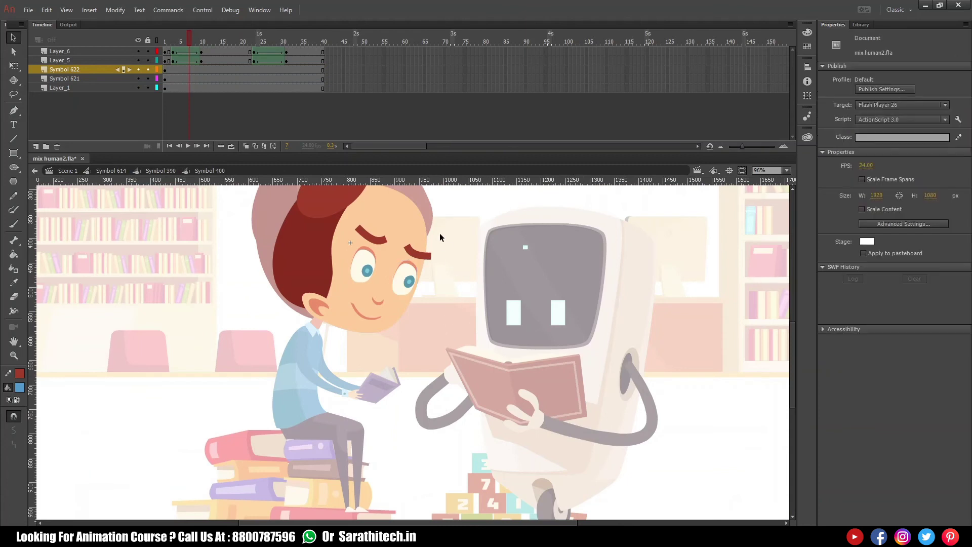
{"action": "left_click_drag", "start_coordinate": [195, 42], "coordinate": [300, 64]}
{"action": "left_click", "coordinate": [158, 171]}
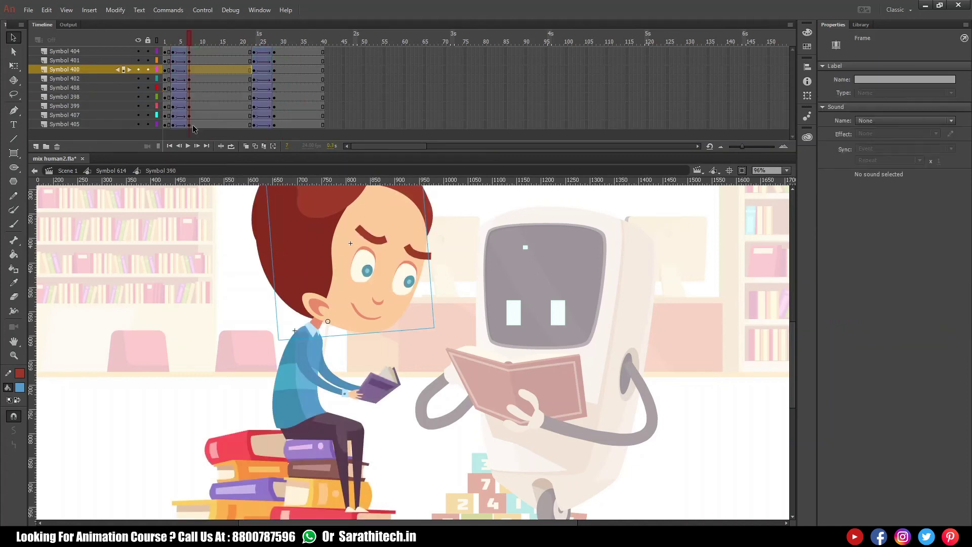
{"action": "left_click", "coordinate": [267, 45]}
{"action": "left_click_drag", "start_coordinate": [268, 46], "coordinate": [275, 46]}
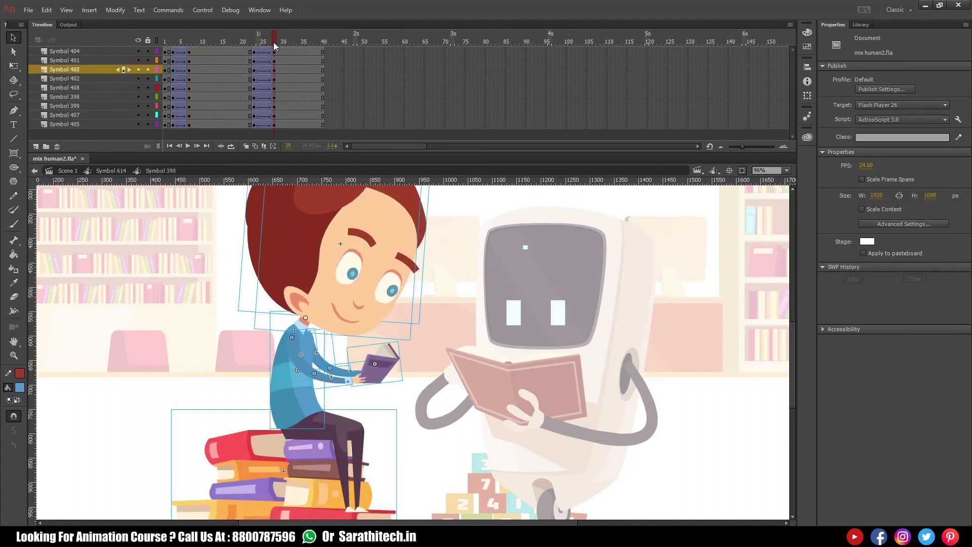
{"action": "left_click_drag", "start_coordinate": [317, 265], "coordinate": [479, 427]}
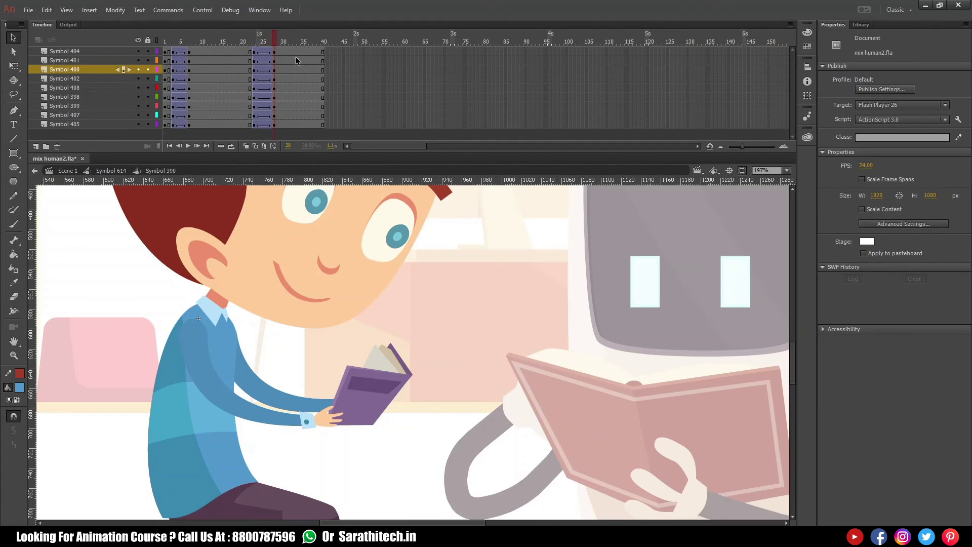
{"action": "left_click_drag", "start_coordinate": [256, 46], "coordinate": [273, 42]}
Step: In Symbol 622, keyframe the Symbol 625 iris at frame 23 and copy its frame 3 pose to frame 28
{"action": "double_click", "coordinate": [394, 243]}
{"action": "double_click", "coordinate": [393, 242]}
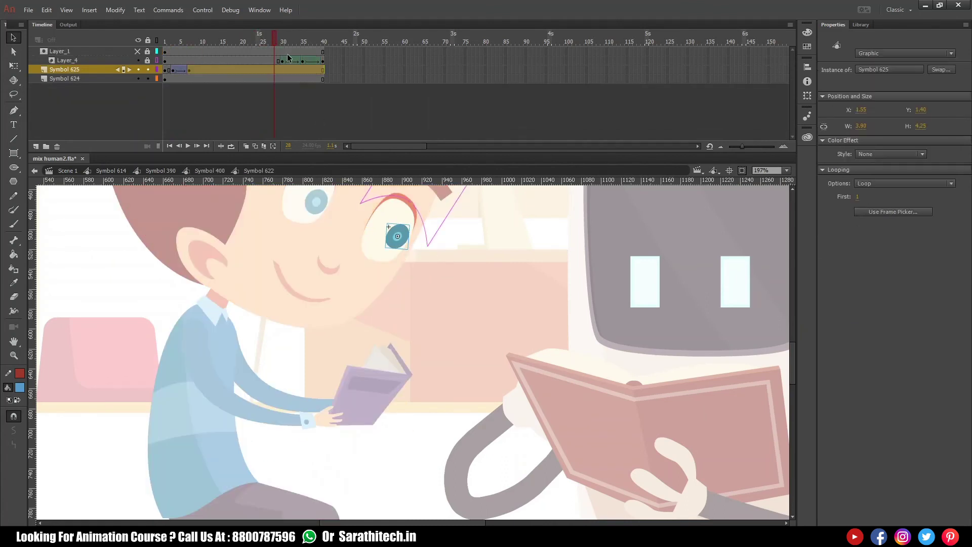
{"action": "left_click", "coordinate": [278, 70]}
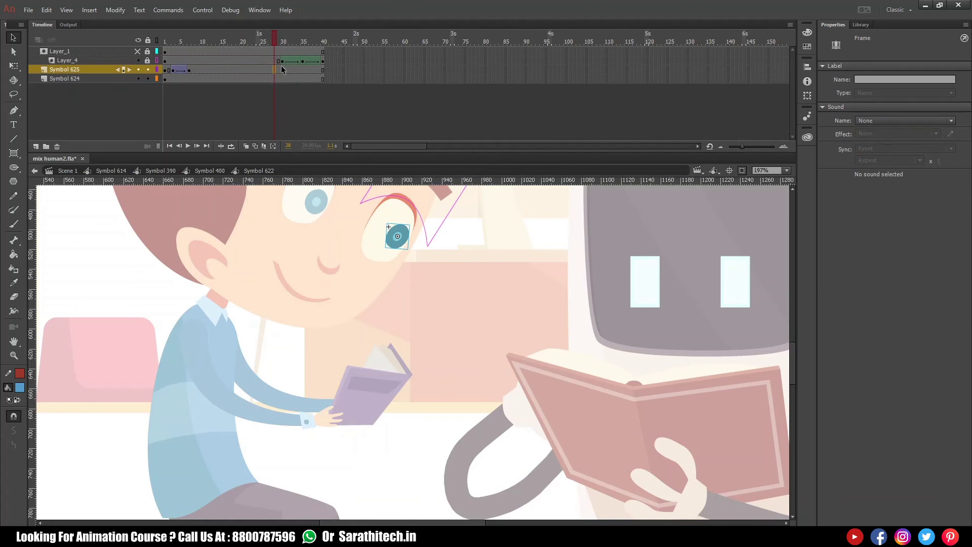
{"action": "left_click", "coordinate": [257, 42]}
{"action": "left_click", "coordinate": [255, 71]}
{"action": "left_click_drag", "start_coordinate": [172, 72], "coordinate": [286, 71]}
{"action": "right_click", "coordinate": [286, 71]}
{"action": "left_click", "coordinate": [324, 96]}
Step: Create a classic tween from frame 23 to 28 on the Symbol 625 layer, set its ease and preview the iris returning
{"action": "right_click", "coordinate": [254, 75]}
{"action": "left_click", "coordinate": [321, 100]}
{"action": "left_click", "coordinate": [941, 138]}
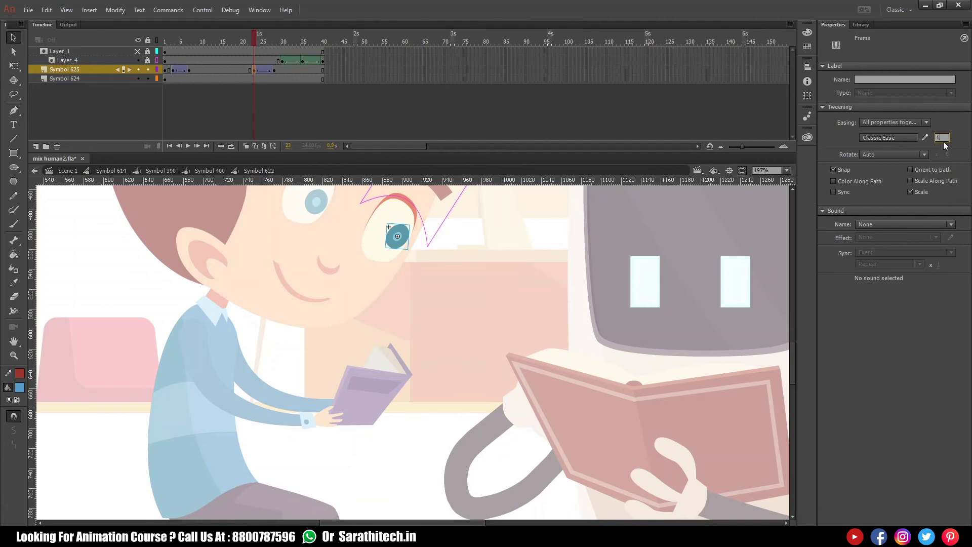
{"action": "left_click_drag", "start_coordinate": [259, 40], "coordinate": [295, 44]}
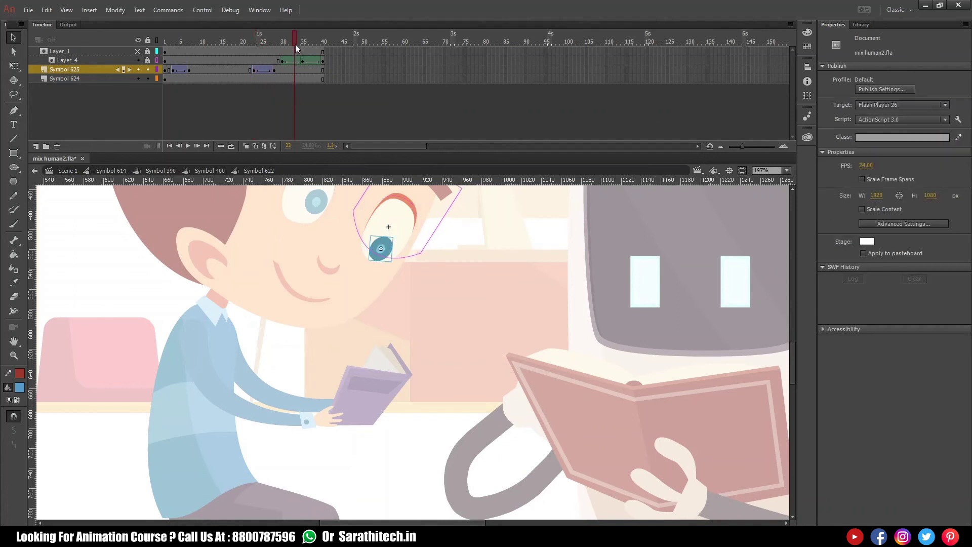
{"action": "left_click", "coordinate": [203, 171]}
Step: In Symbol 621, keyframe the Symbol 619 iris at frames 23 and 28
{"action": "left_click", "coordinate": [399, 217]}
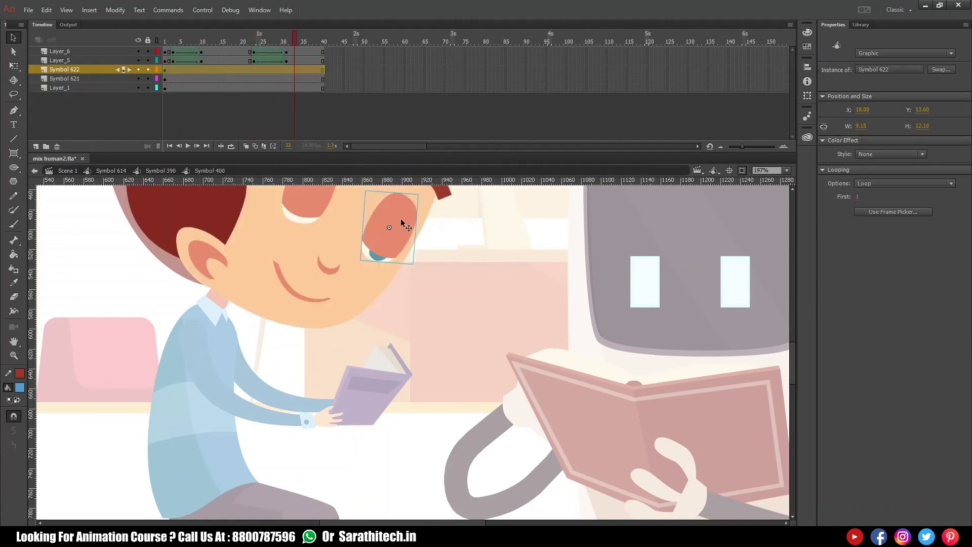
{"action": "double_click", "coordinate": [314, 211]}
{"action": "left_click", "coordinate": [265, 38]}
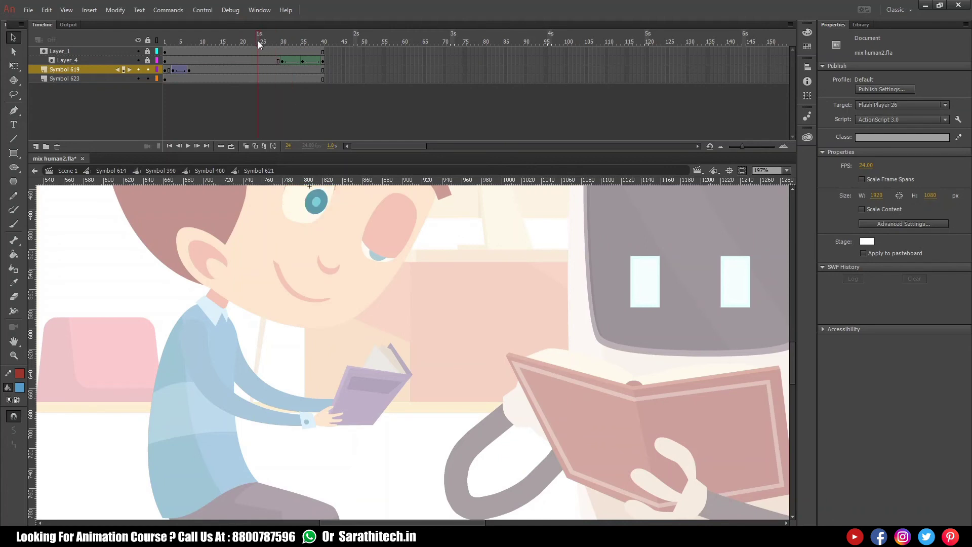
{"action": "left_click", "coordinate": [252, 69]}
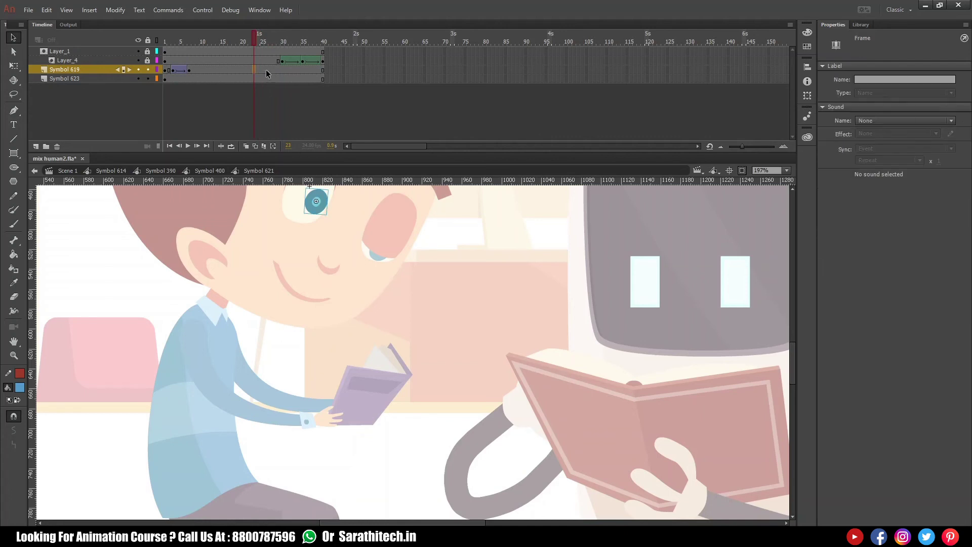
{"action": "left_click", "coordinate": [274, 39]}
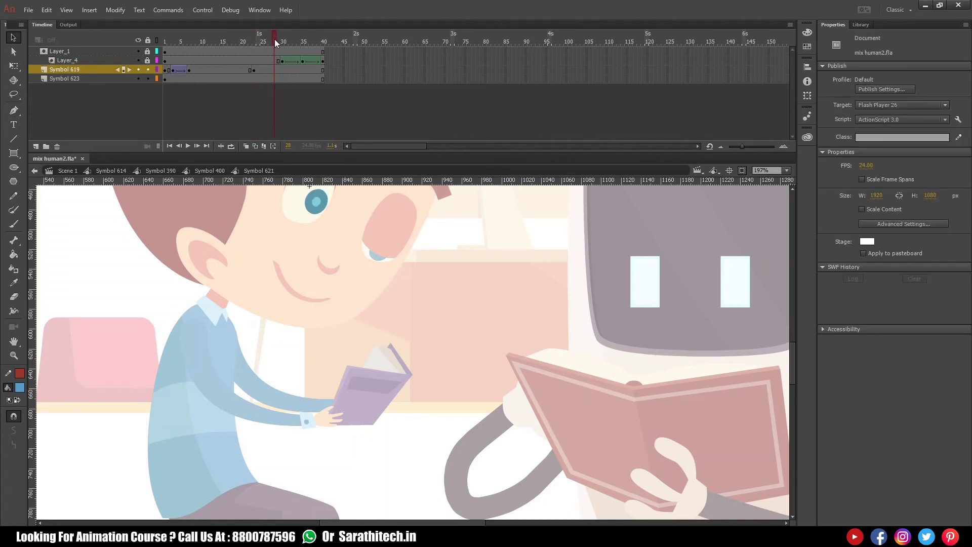
{"action": "left_click", "coordinate": [188, 169]}
{"action": "left_click", "coordinate": [161, 170]}
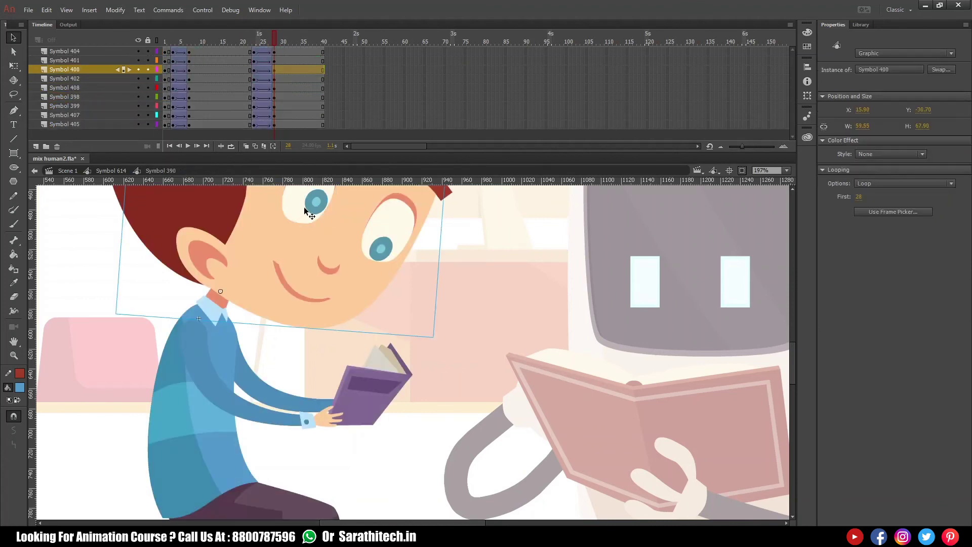
{"action": "double_click", "coordinate": [307, 215]}
{"action": "double_click", "coordinate": [310, 211]}
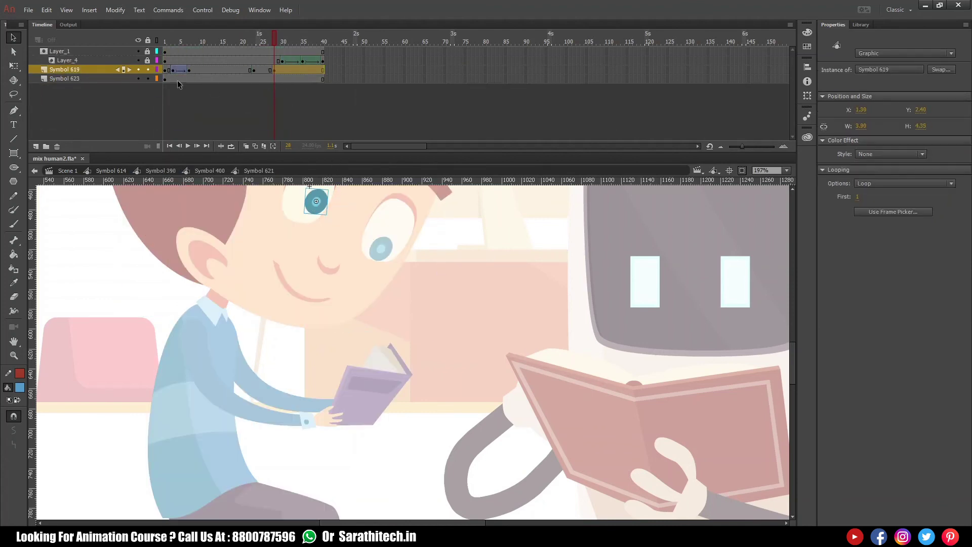
Step: Copy the Symbol 619 iris's opening pose to frame 28 and classic-tween frames 23 to 28 with an ease of 100
{"action": "left_click", "coordinate": [168, 71]}
{"action": "left_click_drag", "start_coordinate": [168, 73], "coordinate": [199, 76]}
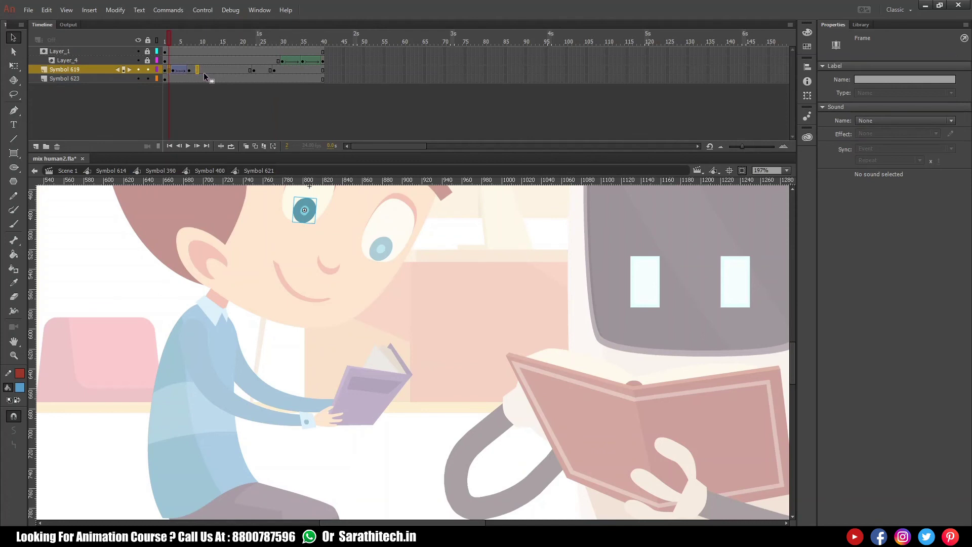
{"action": "left_click_drag", "start_coordinate": [269, 72], "coordinate": [273, 69]}
{"action": "right_click", "coordinate": [262, 70]}
{"action": "left_click", "coordinate": [326, 100]}
{"action": "left_click", "coordinate": [327, 100]}
{"action": "type", "text": "100"}
{"action": "key", "text": "Return"}
Step: Return to Symbol 390 and preview the boy's head, eye and book motion with the whole scene in view
{"action": "left_click", "coordinate": [219, 171]}
{"action": "left_click", "coordinate": [402, 324], "text": "ctrl+alt"}
{"action": "left_click", "coordinate": [410, 343], "text": "alt"}
{"action": "left_click", "coordinate": [161, 170]}
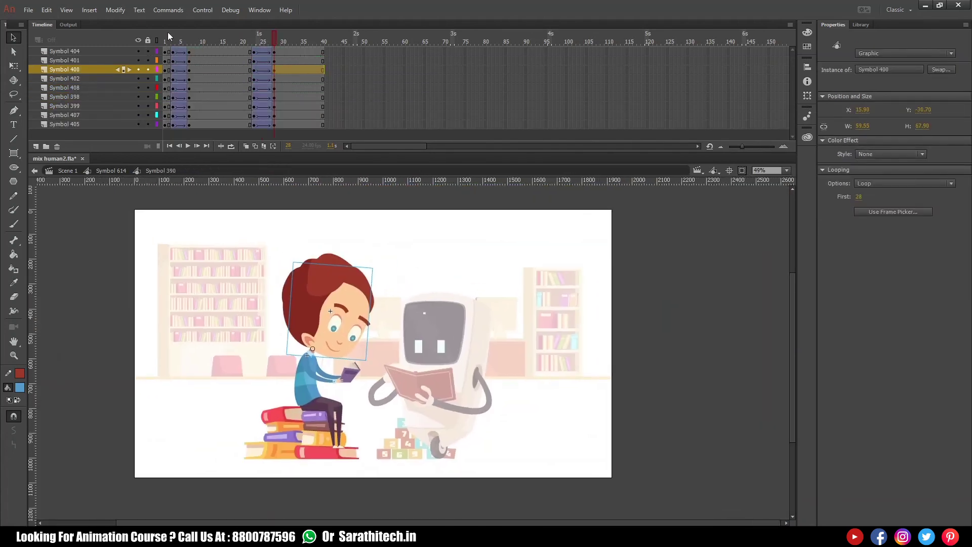
{"action": "key", "text": "Return"}
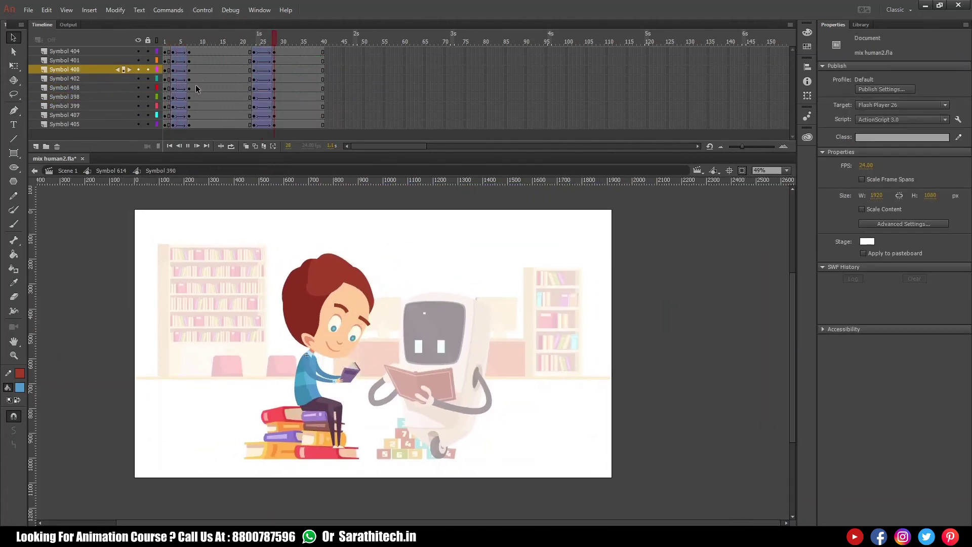
Step: Play the full boy and robot scene in Symbol 614 repeatedly to examine the loop's timing
{"action": "left_click", "coordinate": [106, 170]}
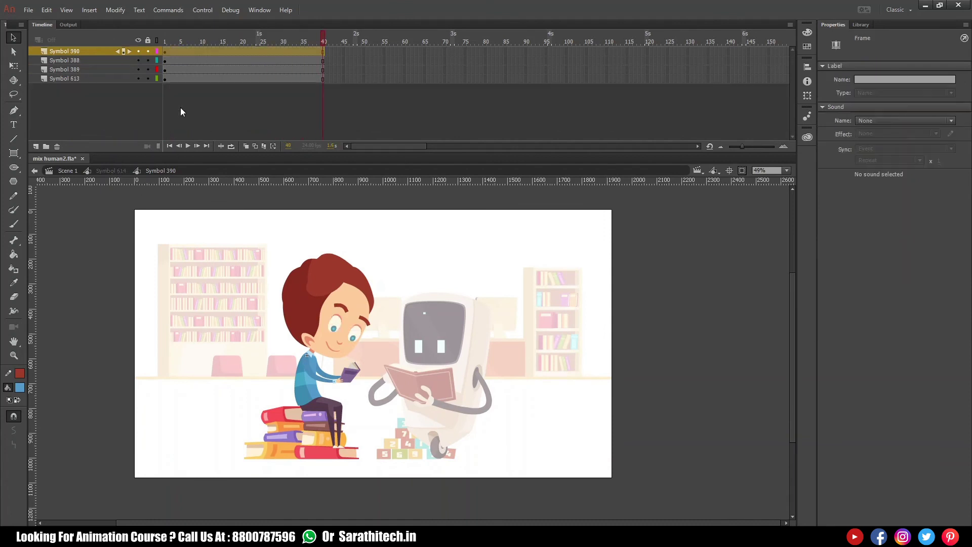
{"action": "left_click", "coordinate": [165, 42]}
{"action": "key", "text": "Return"}
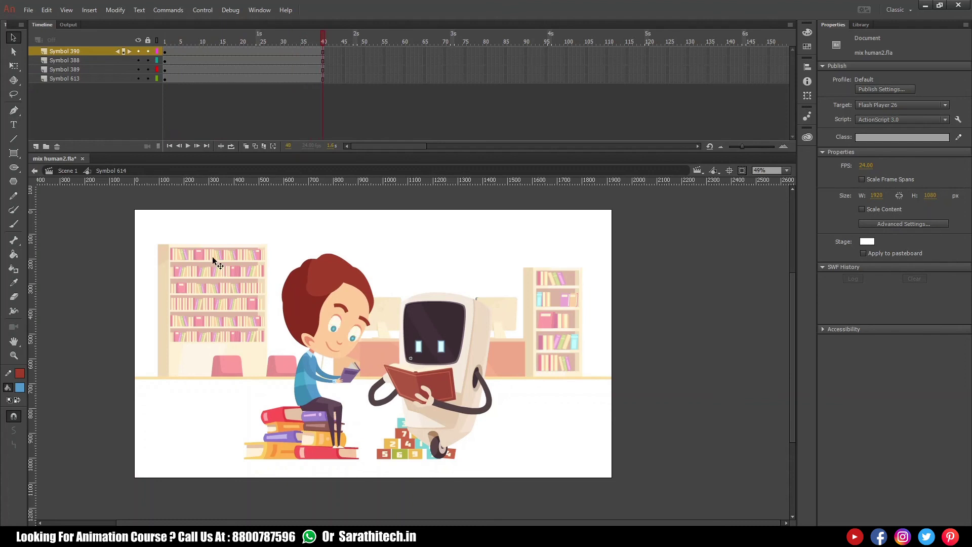
{"action": "left_click_drag", "start_coordinate": [118, 204], "coordinate": [602, 489]}
{"action": "key", "text": "Return"}
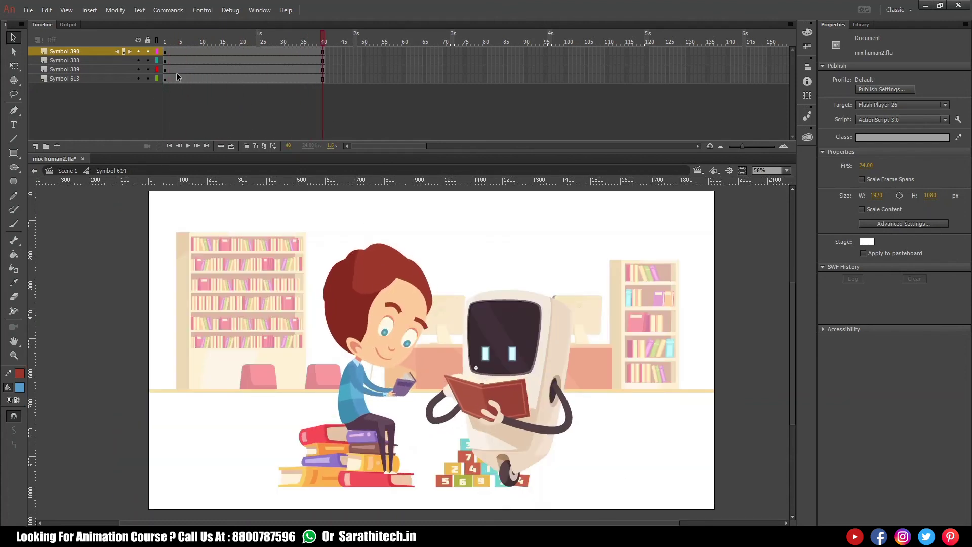
{"action": "key", "text": "Return"}
{"action": "key", "text": "Return"}
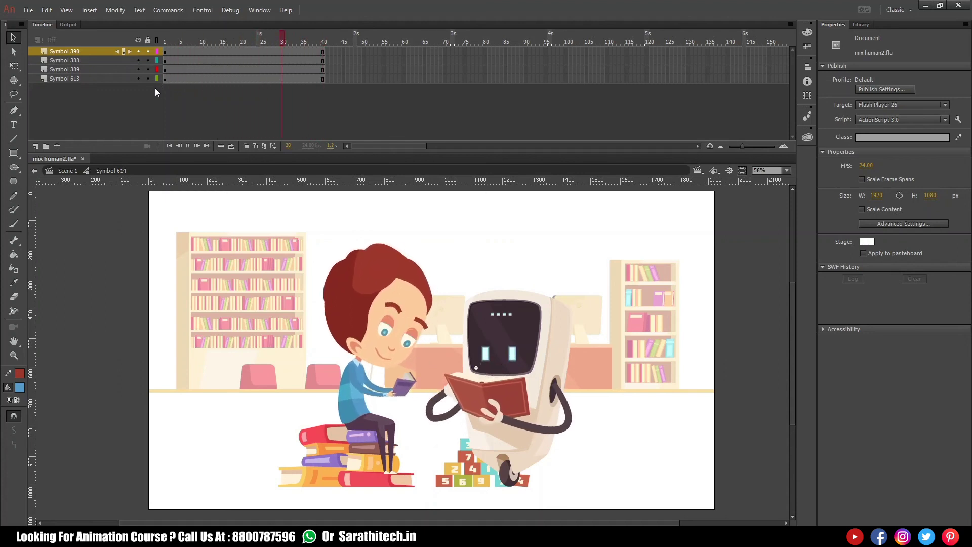
{"action": "key", "text": "Return"}
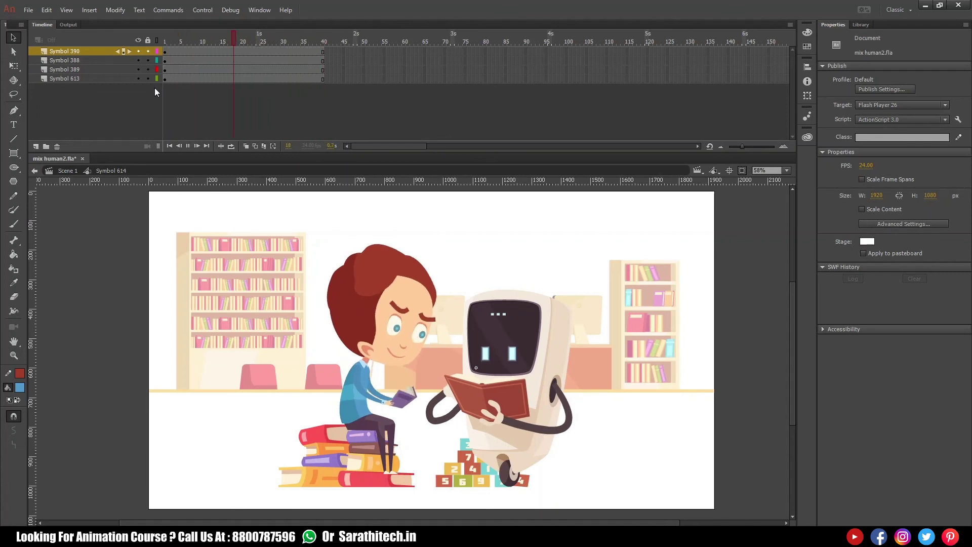
{"action": "key", "text": "Return"}
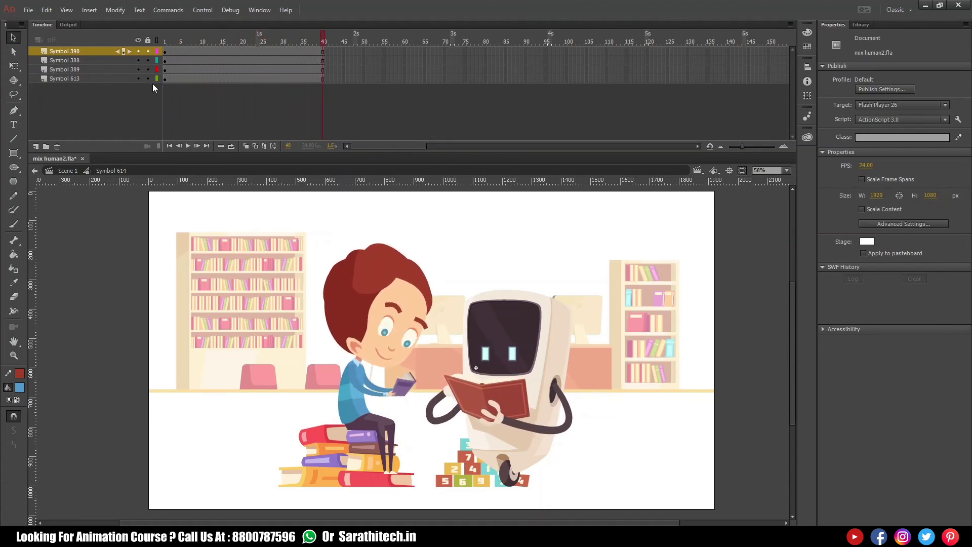
{"action": "key", "text": "Return"}
Step: Open Symbol 390 and review the boy's pose changes between frames 3 and 35
{"action": "double_click", "coordinate": [353, 300]}
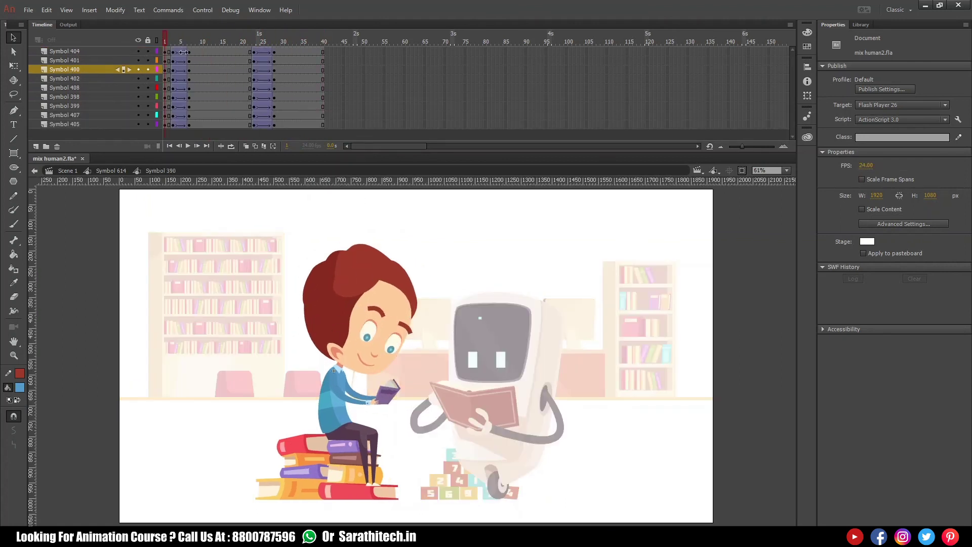
{"action": "left_click_drag", "start_coordinate": [172, 46], "coordinate": [303, 44]}
{"action": "left_click", "coordinate": [234, 43]}
Step: Try lengthening the middle hold by inserting nine frames at frame 18 on all Symbol 390 layers
{"action": "key", "text": "F5"}
{"action": "key", "text": "F5"}
{"action": "key", "text": "F5"}
{"action": "key", "text": "F5"}
{"action": "key", "text": "F5"}
{"action": "key", "text": "F5"}
{"action": "key", "text": "F5"}
{"action": "key", "text": "F5"}
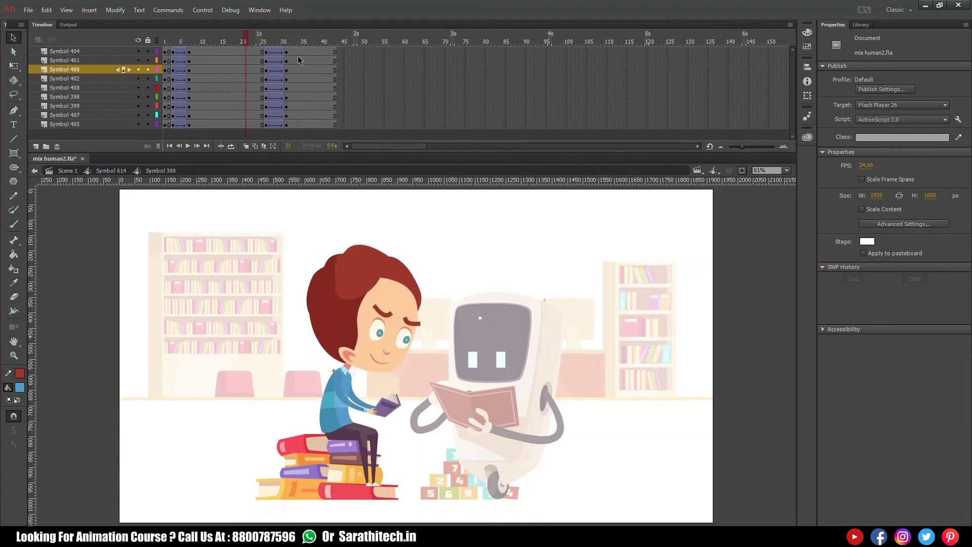
{"action": "key", "text": "F5"}
Step: Try extending Symbol 390 to frame 60 by inserting eleven frames at frame 41 on all layers, and preview it
{"action": "left_click", "coordinate": [328, 41]}
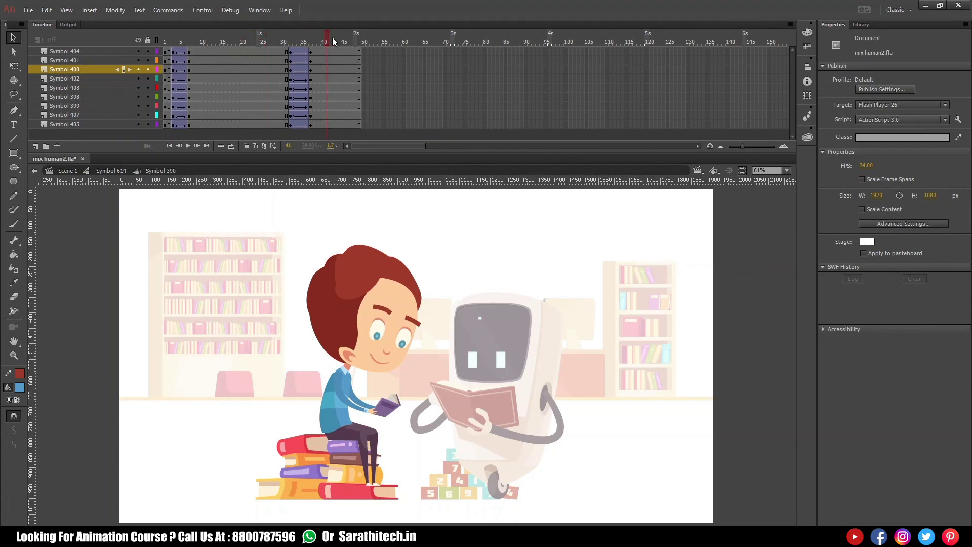
{"action": "key", "text": "F5"}
{"action": "key", "text": "F5"}
{"action": "key", "text": "F5"}
{"action": "key", "text": "F5"}
{"action": "key", "text": "F5"}
{"action": "key", "text": "F5"}
{"action": "key", "text": "F5"}
{"action": "key", "text": "F5"}
{"action": "key", "text": "F5"}
{"action": "key", "text": "F5"}
{"action": "key", "text": "F5"}
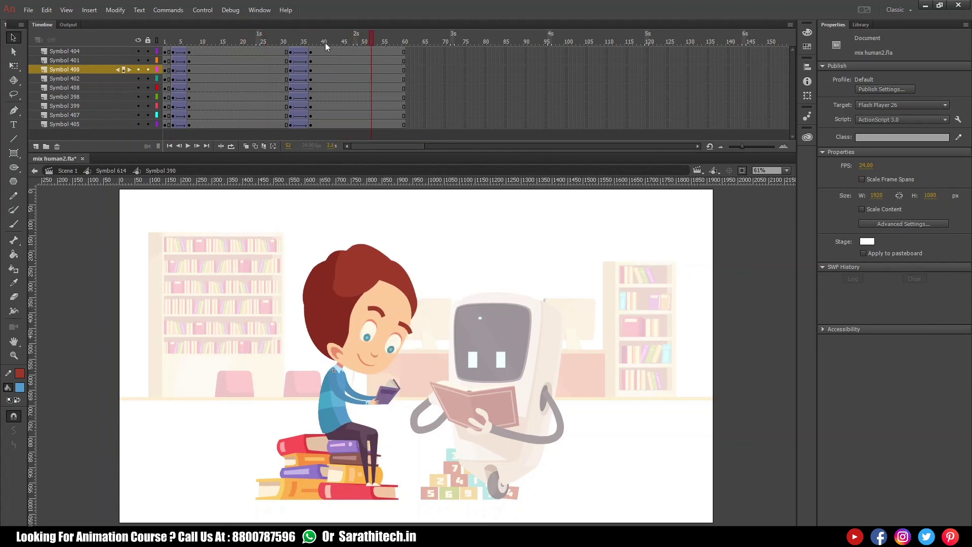
{"action": "key", "text": "Return"}
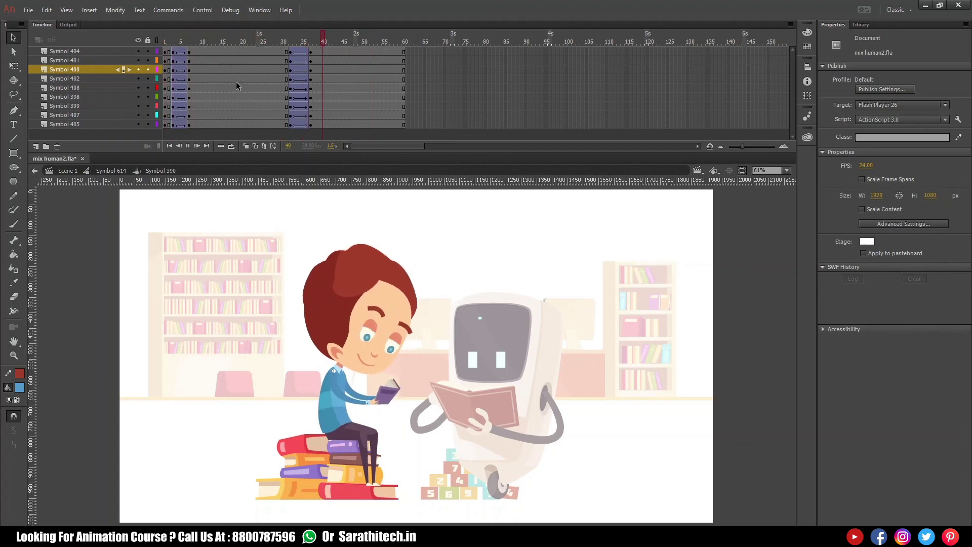
{"action": "left_click", "coordinate": [235, 42]}
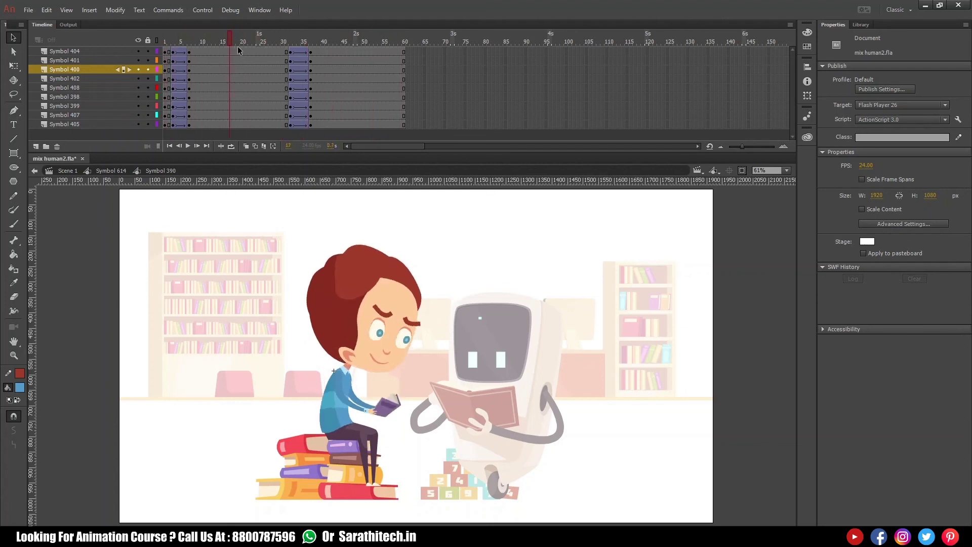
Step: Undo all the frame insertions in Symbol 390, back to the 40-frame timeline
{"action": "key", "text": "ctrl+z"}
{"action": "key", "text": "ctrl+z"}
{"action": "key", "text": "ctrl+z"}
{"action": "key", "text": "ctrl+z"}
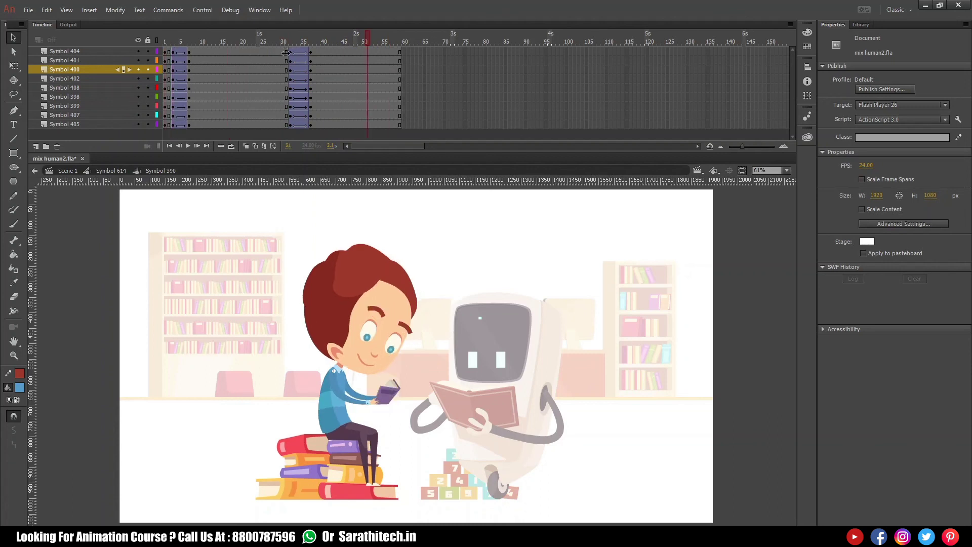
{"action": "key", "text": "ctrl+z"}
{"action": "key", "text": "ctrl+z"}
{"action": "key", "text": "ctrl+z"}
{"action": "key", "text": "ctrl+z"}
{"action": "key", "text": "ctrl+z"}
{"action": "key", "text": "ctrl+z"}
{"action": "key", "text": "ctrl+z"}
{"action": "key", "text": "ctrl+z"}
{"action": "key", "text": "ctrl+z"}
{"action": "key", "text": "ctrl+z"}
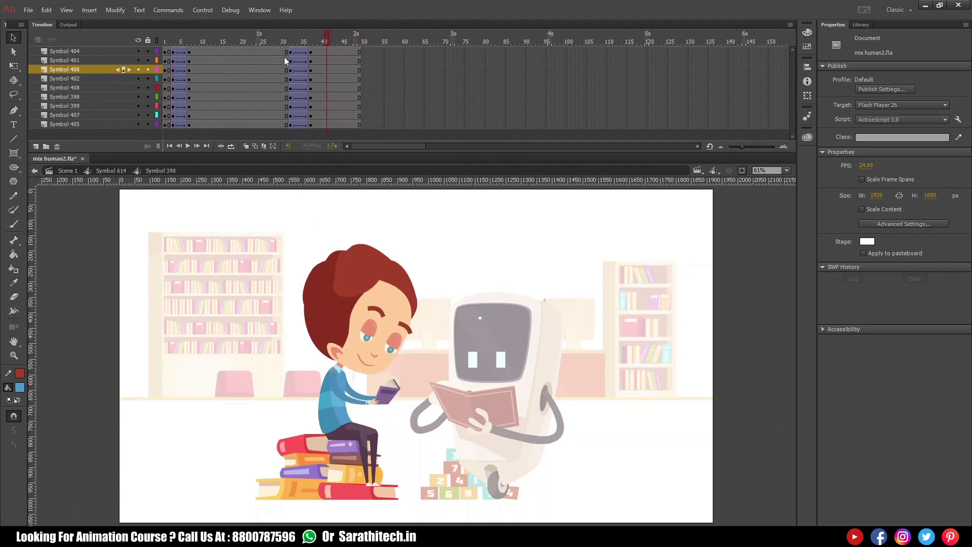
{"action": "key", "text": "shift+F5"}
{"action": "key", "text": "shift+F5"}
{"action": "key", "text": "shift+F5"}
{"action": "key", "text": "shift+F5"}
{"action": "key", "text": "shift+F5"}
{"action": "key", "text": "shift+F5"}
{"action": "key", "text": "shift+F5"}
{"action": "key", "text": "shift+F5"}
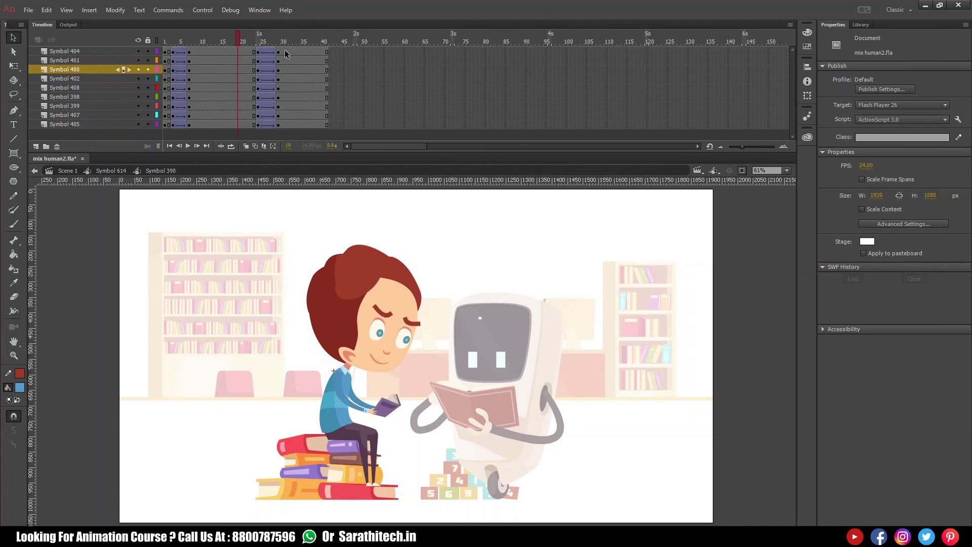
{"action": "key", "text": "ctrl+z"}
Step: Insert five frames at frame 33 on all Symbol 390 layers, extending the closing hold to frame 45, and preview it
{"action": "left_click", "coordinate": [295, 40]}
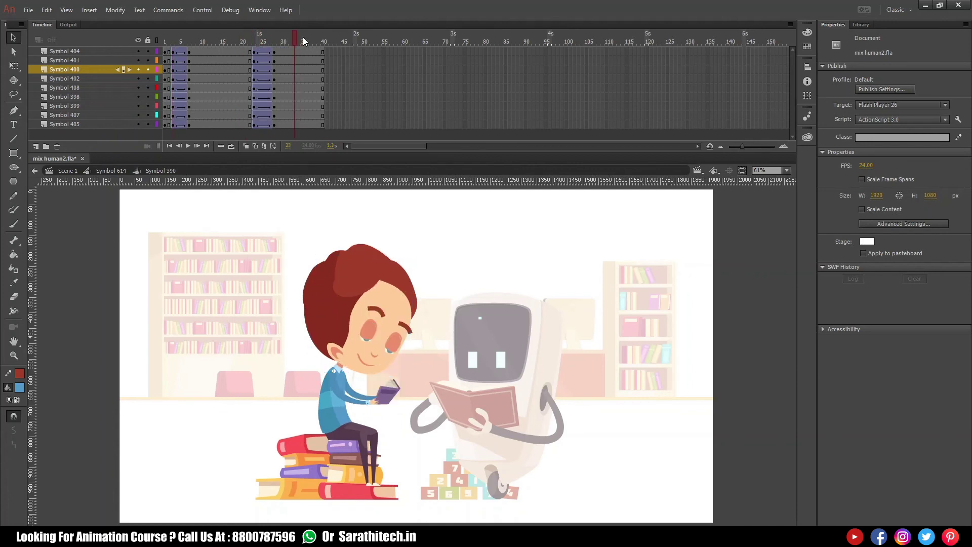
{"action": "key", "text": "F5"}
{"action": "key", "text": "F5"}
{"action": "key", "text": "F5"}
{"action": "key", "text": "F5"}
{"action": "key", "text": "F5"}
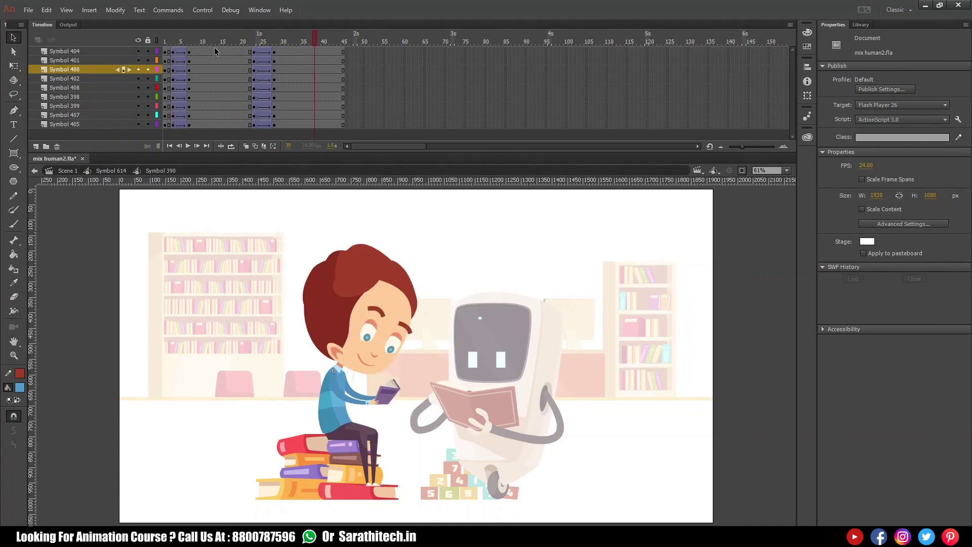
{"action": "key", "text": "Return"}
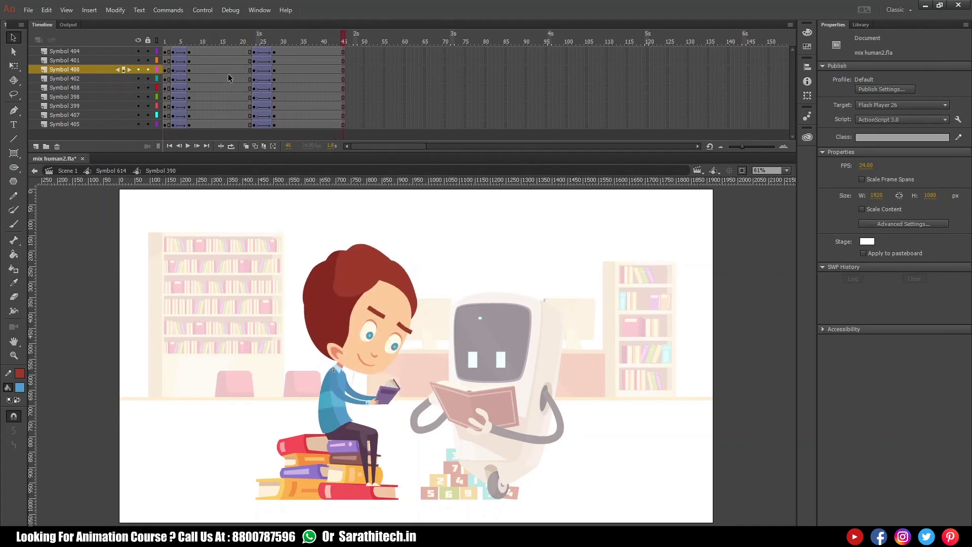
{"action": "key", "text": "Return"}
Step: Remove seven frames from Symbol 390's middle hold so the return tween starts at frame 16, and review it
{"action": "left_click", "coordinate": [221, 40]}
{"action": "left_click_drag", "start_coordinate": [272, 61], "coordinate": [237, 49]}
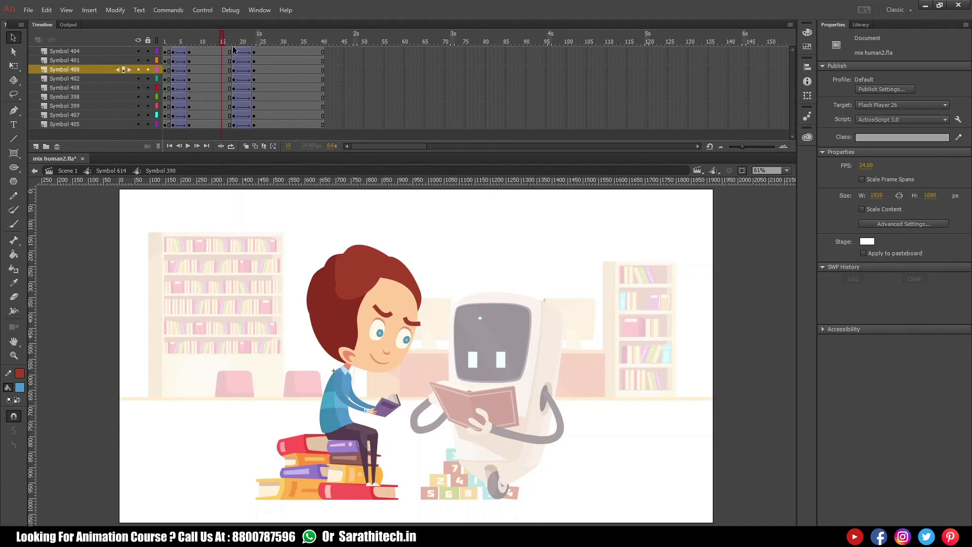
{"action": "key", "text": "shift+F5"}
{"action": "key", "text": "shift+F5"}
{"action": "left_click_drag", "start_coordinate": [208, 38], "coordinate": [169, 44]}
Step: Insert two frames around frame 30 on all layers, extending the timeline to frame 40, and review the opening motion
{"action": "left_click", "coordinate": [284, 41]}
{"action": "key", "text": "F5"}
{"action": "key", "text": "F5"}
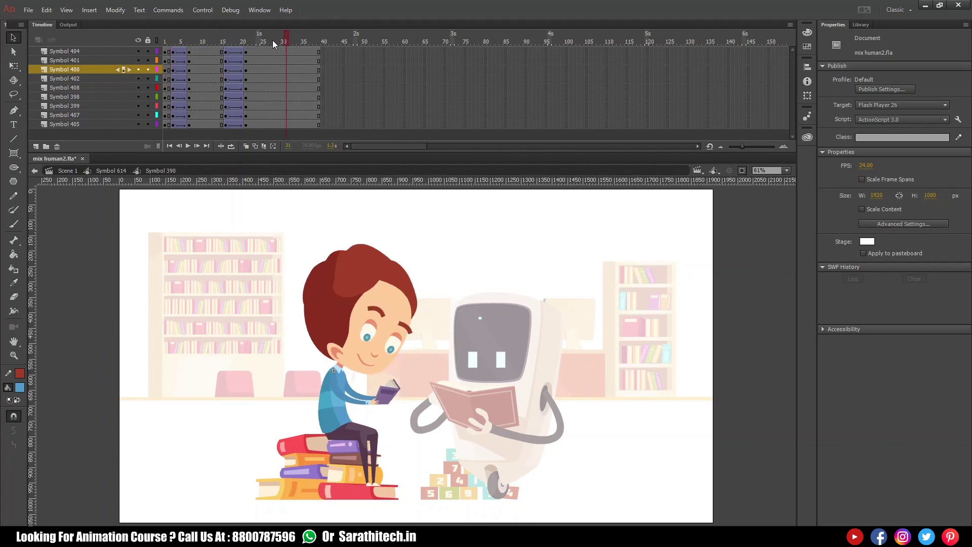
{"action": "left_click_drag", "start_coordinate": [208, 41], "coordinate": [144, 49]}
Step: Insert five frames at frame 28 on all layers, extending the closing hold to frame 45, and play the animation
{"action": "left_click", "coordinate": [274, 40]}
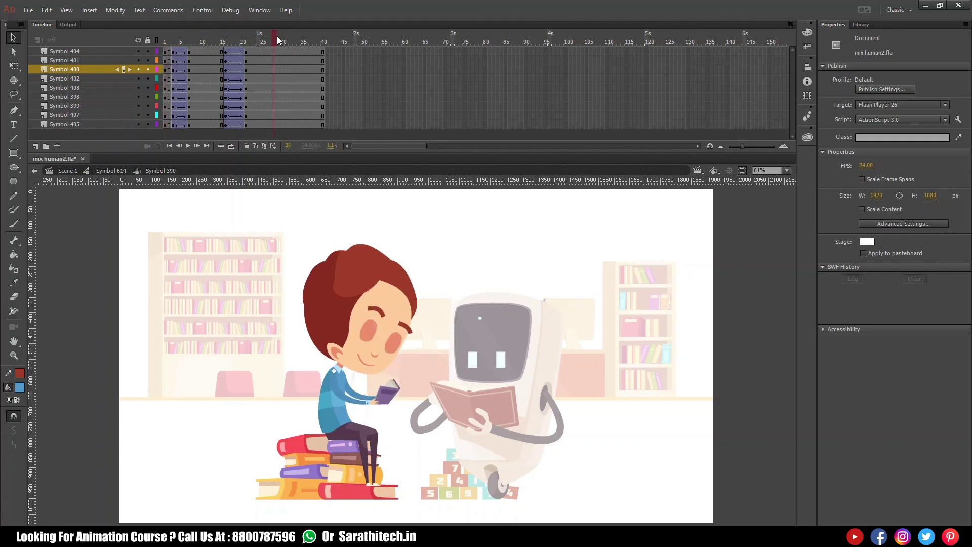
{"action": "key", "text": "F5"}
{"action": "key", "text": "F5"}
{"action": "key", "text": "F5"}
{"action": "key", "text": "F5"}
{"action": "key", "text": "F5"}
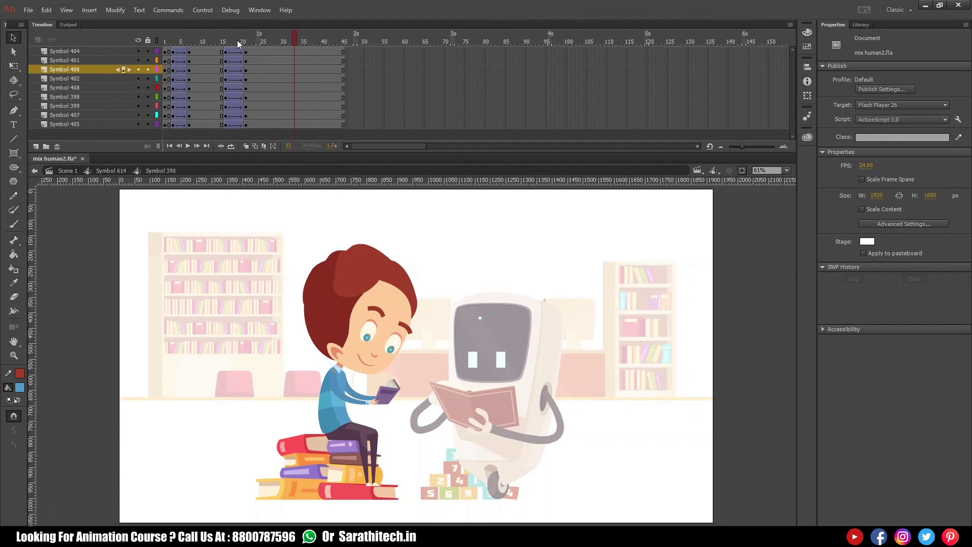
{"action": "left_click_drag", "start_coordinate": [198, 41], "coordinate": [162, 46]}
{"action": "key", "text": "Return"}
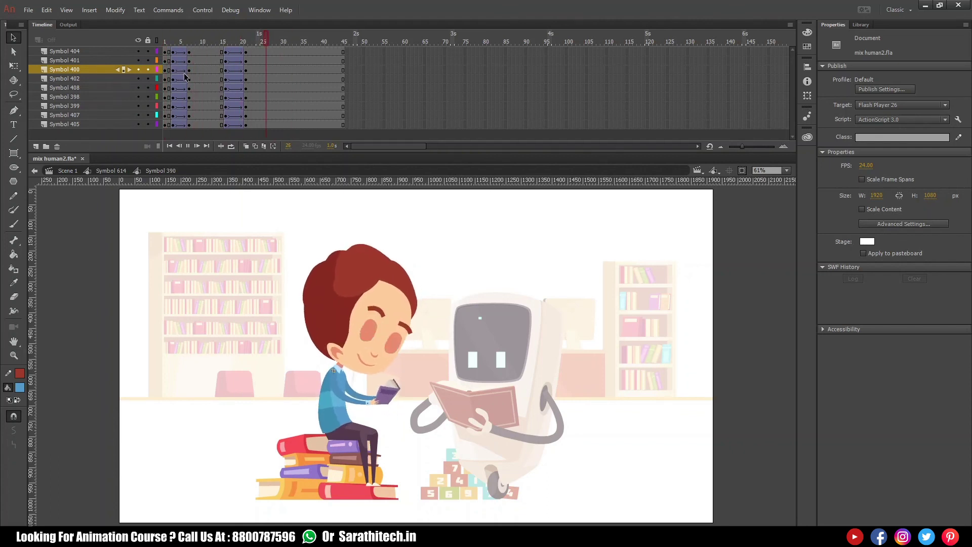
{"action": "key", "text": "Return"}
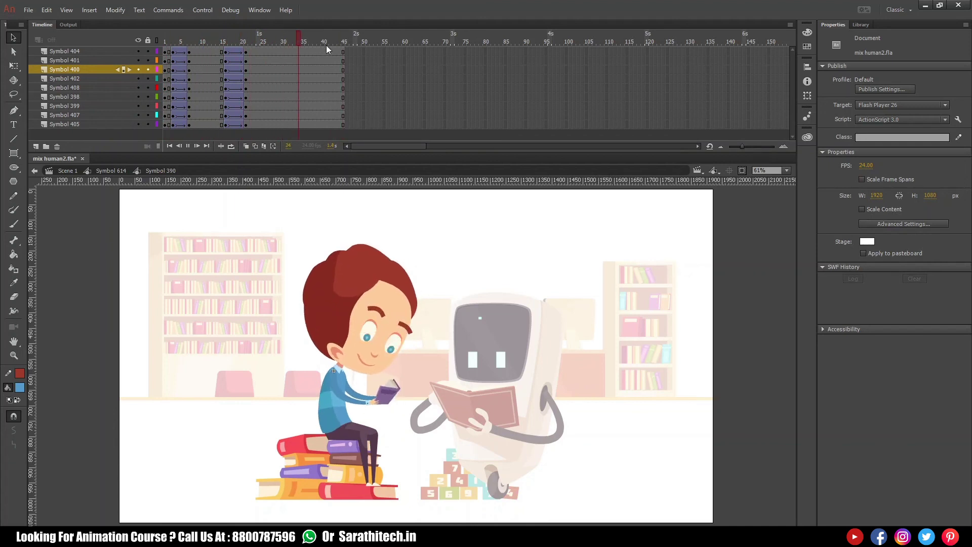
Step: Insert ten frames at frame 42 on all Symbol 390 layers, extending the timeline to frame 55, and preview it
{"action": "left_click", "coordinate": [332, 36]}
{"action": "key", "text": "F5"}
{"action": "key", "text": "F5"}
{"action": "key", "text": "F5"}
{"action": "key", "text": "F5"}
{"action": "key", "text": "F5"}
{"action": "key", "text": "F5"}
{"action": "key", "text": "F5"}
{"action": "key", "text": "F5"}
{"action": "key", "text": "F5"}
{"action": "key", "text": "F5"}
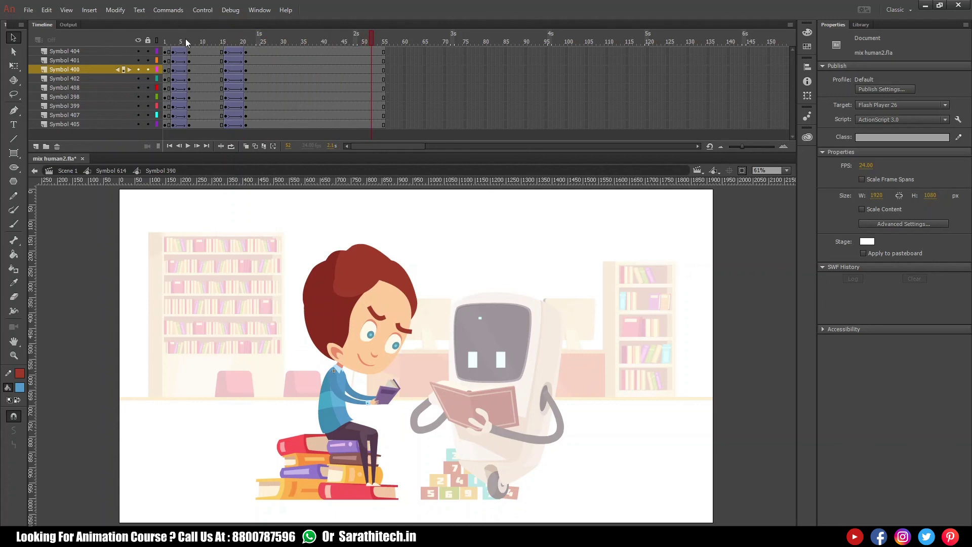
{"action": "key", "text": "Return"}
{"action": "key", "text": "Return"}
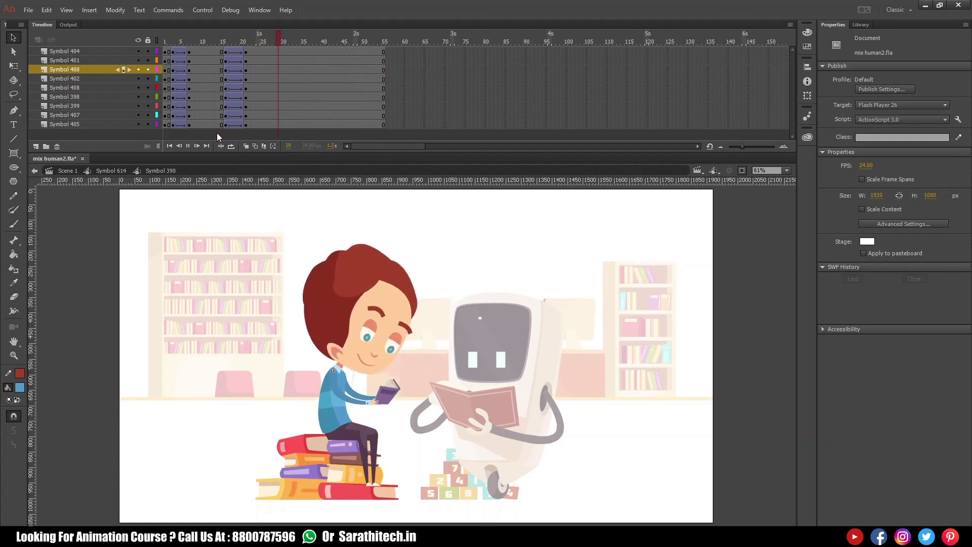
Step: Synchronize the symbols across the opening and return tweens on all Symbol 390 layers, and review the motion
{"action": "left_click_drag", "start_coordinate": [206, 40], "coordinate": [177, 53]}
{"action": "left_click_drag", "start_coordinate": [265, 52], "coordinate": [166, 124]}
{"action": "right_click", "coordinate": [184, 87]}
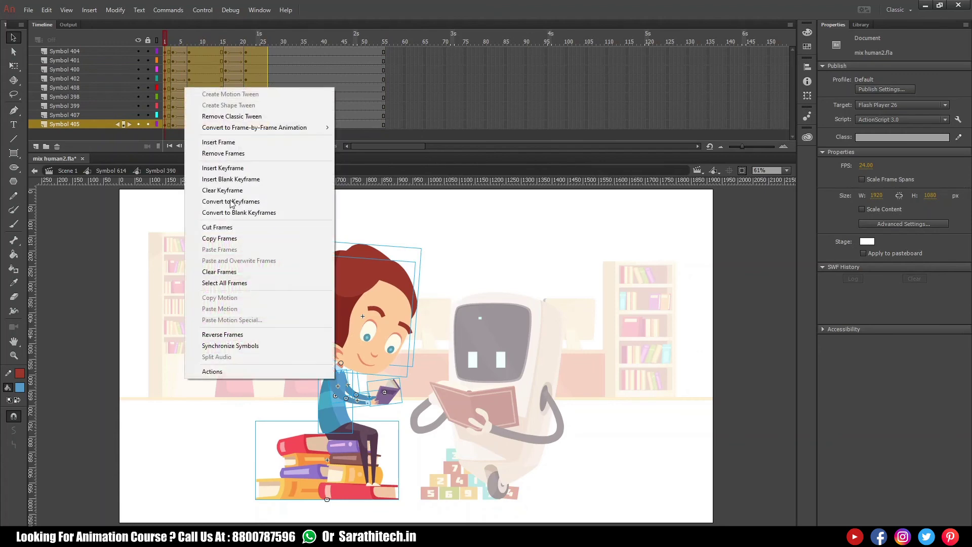
{"action": "left_click", "coordinate": [240, 346]}
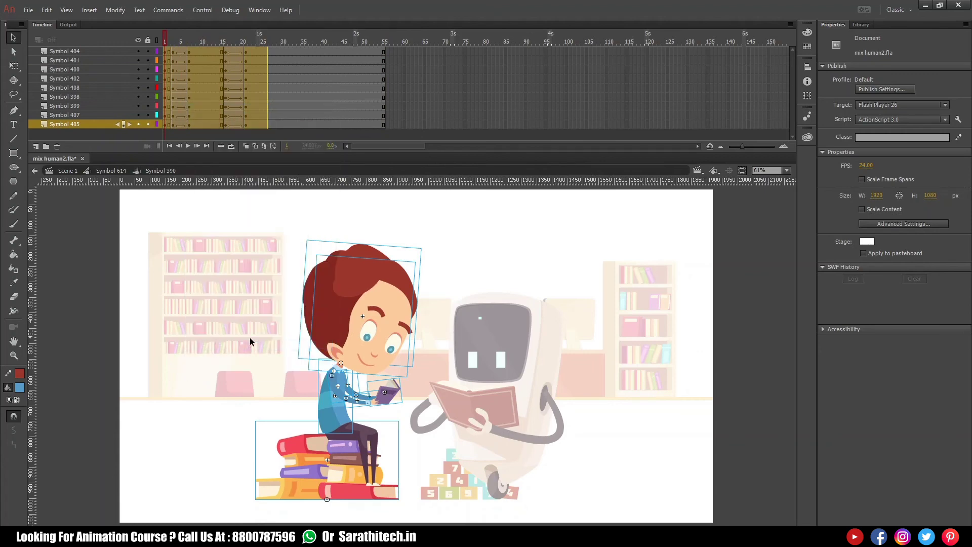
{"action": "left_click_drag", "start_coordinate": [178, 34], "coordinate": [223, 51]}
Step: Inside the boy's eye Symbol 621, remove seven frames from Symbol 619's hold so the return tween starts at frame 16
{"action": "scroll", "coordinate": [410, 361], "scroll_direction": "up", "scroll_amount": 3}
{"action": "left_click_drag", "start_coordinate": [451, 365], "coordinate": [446, 363]}
{"action": "mouse_move", "coordinate": [230, 42]}
{"action": "left_mouse_down"}
{"action": "mouse_move", "coordinate": [248, 44]}
{"action": "mouse_move", "coordinate": [226, 41]}
{"action": "left_mouse_up"}
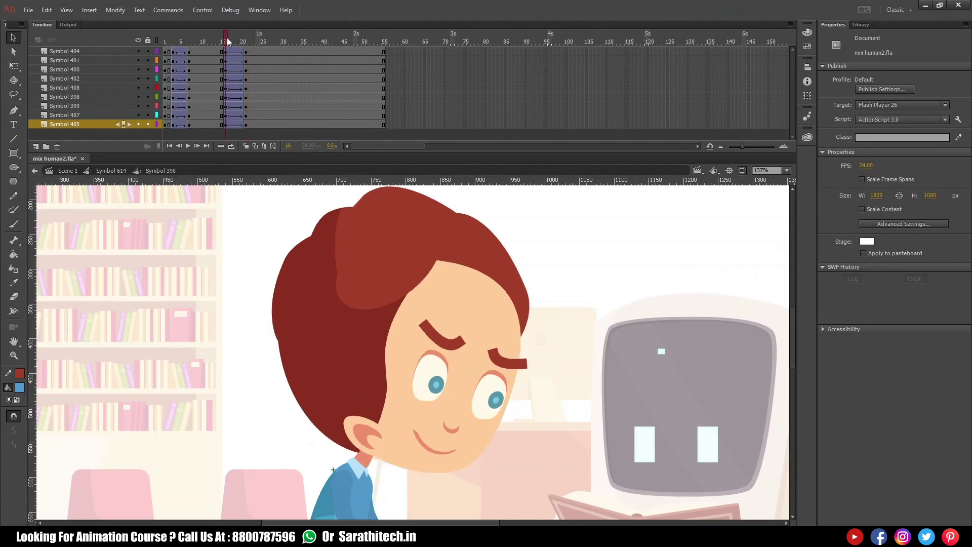
{"action": "double_click", "coordinate": [434, 387]}
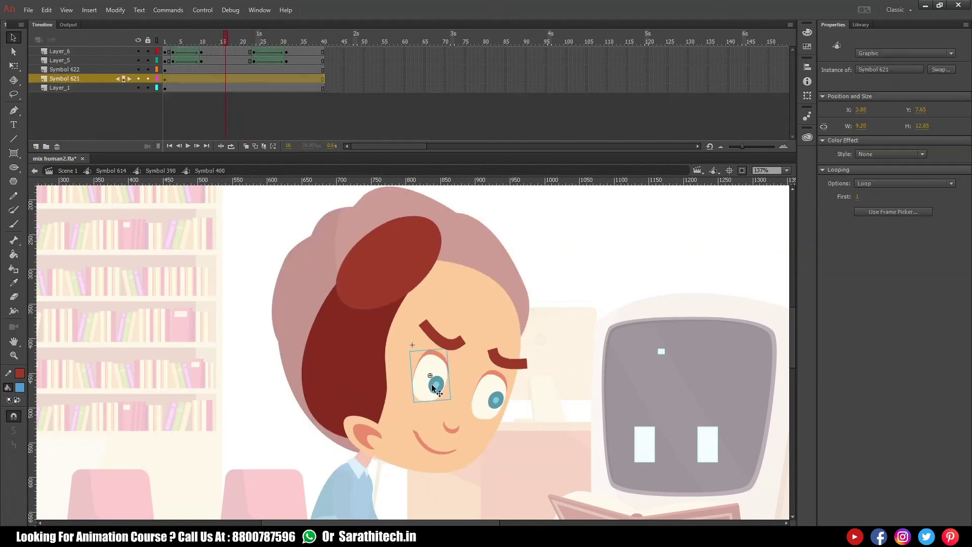
{"action": "double_click", "coordinate": [434, 384]}
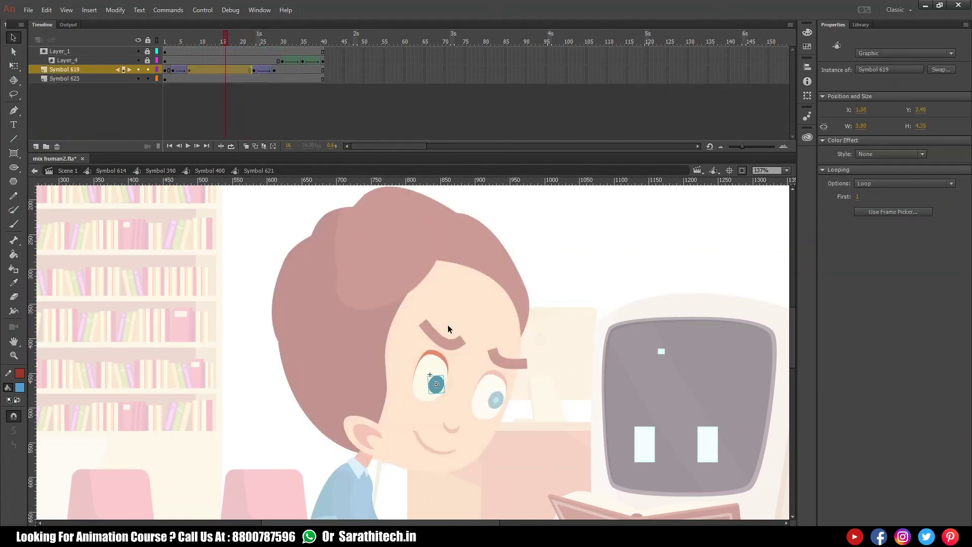
{"action": "left_click", "coordinate": [227, 74]}
{"action": "key", "text": "shift+F5"}
{"action": "key", "text": "shift+F5"}
{"action": "key", "text": "shift+F5"}
{"action": "key", "text": "shift+F5"}
{"action": "key", "text": "shift+F5"}
{"action": "key", "text": "shift+F5"}
{"action": "key", "text": "shift+F5"}
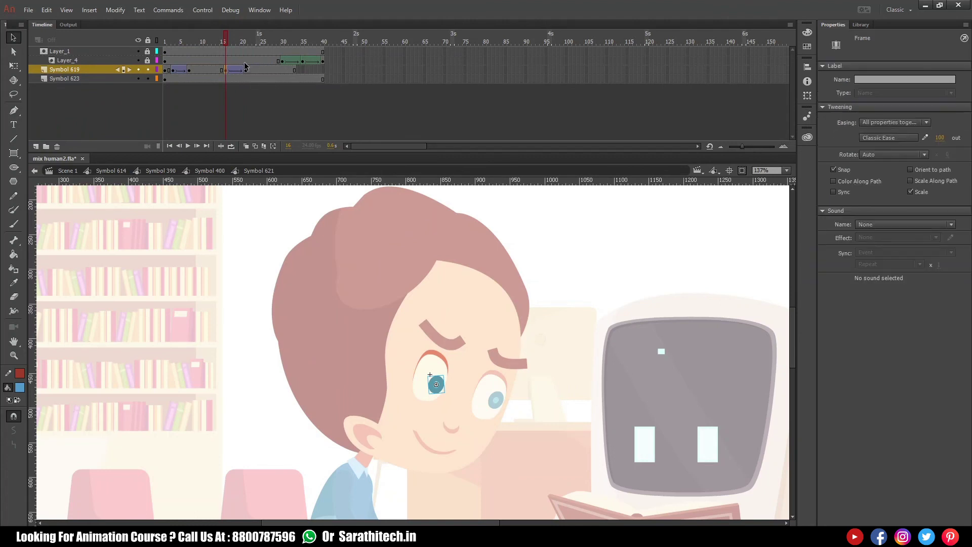
Step: Extend all Symbol 621 layers to frame 55 and return to the head, Symbol 400
{"action": "key", "text": "Return"}
{"action": "key", "text": "F5"}
{"action": "left_click", "coordinate": [165, 40]}
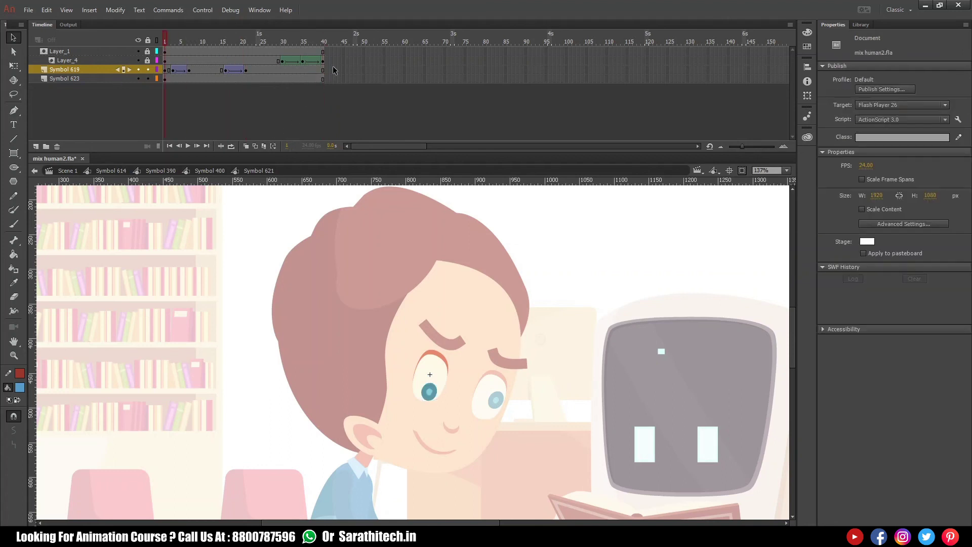
{"action": "left_click_drag", "start_coordinate": [383, 49], "coordinate": [384, 86]}
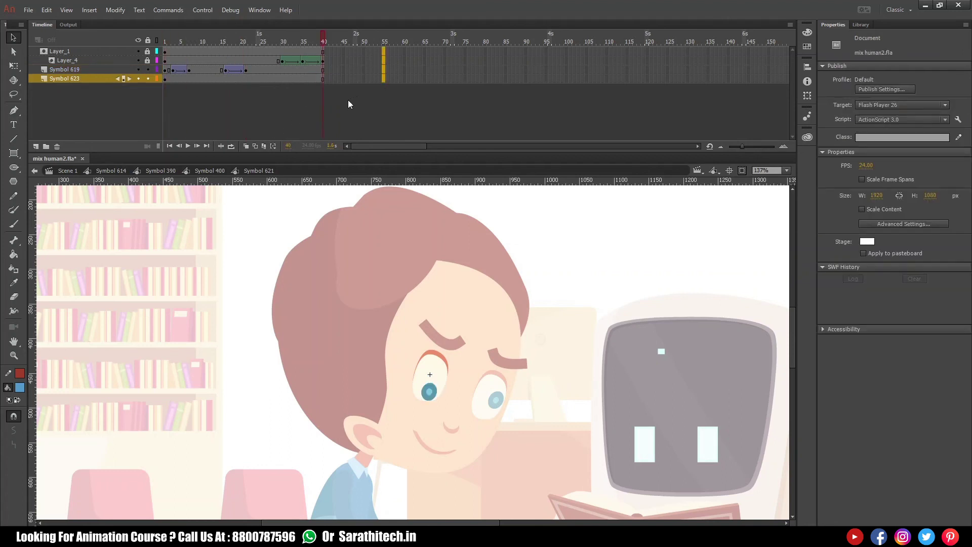
{"action": "key", "text": "F5"}
{"action": "left_click", "coordinate": [210, 170]}
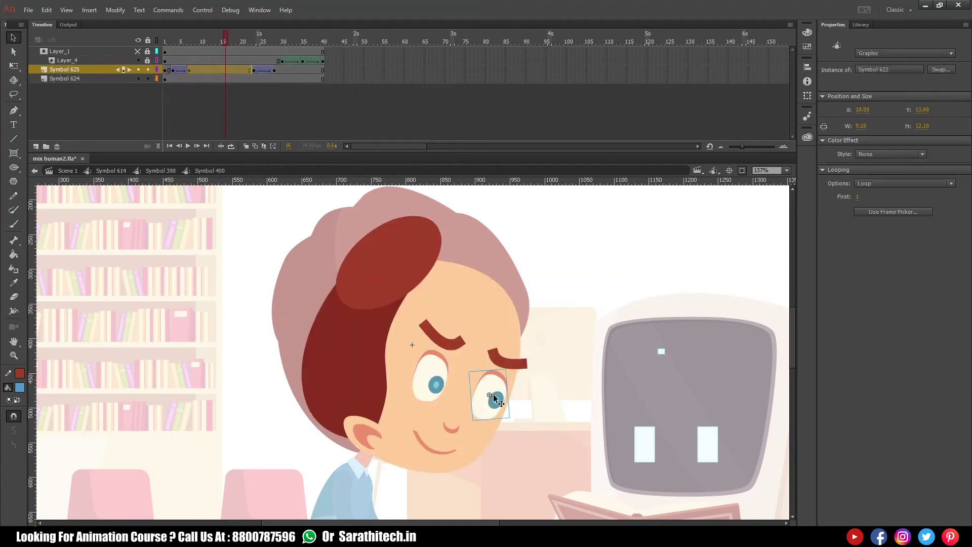
Step: In the other eye, Symbol 622, shorten Symbol 625's hold so its return tween starts at frame 16, and extend all layers to frame 55
{"action": "double_click", "coordinate": [494, 400]}
{"action": "left_click", "coordinate": [227, 70]}
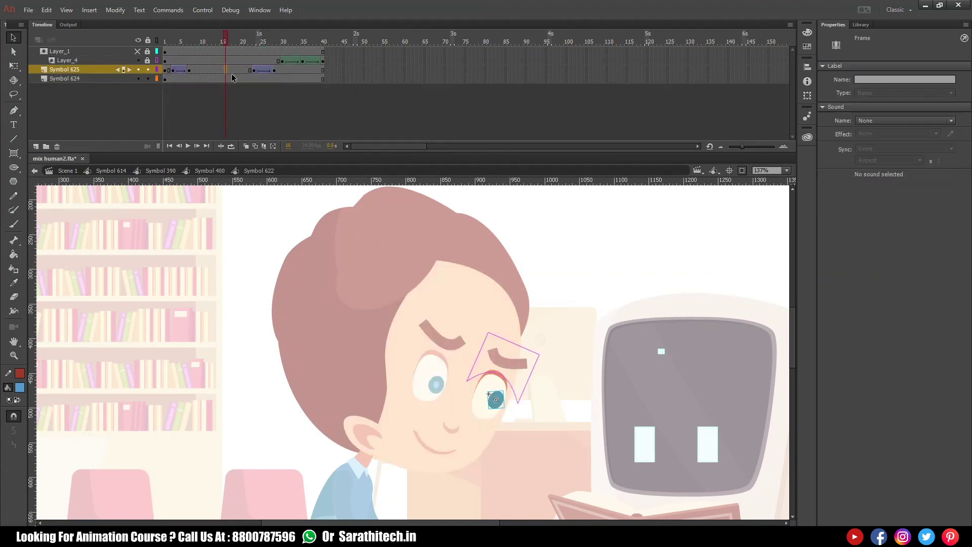
{"action": "left_click_drag", "start_coordinate": [282, 72], "coordinate": [255, 73]}
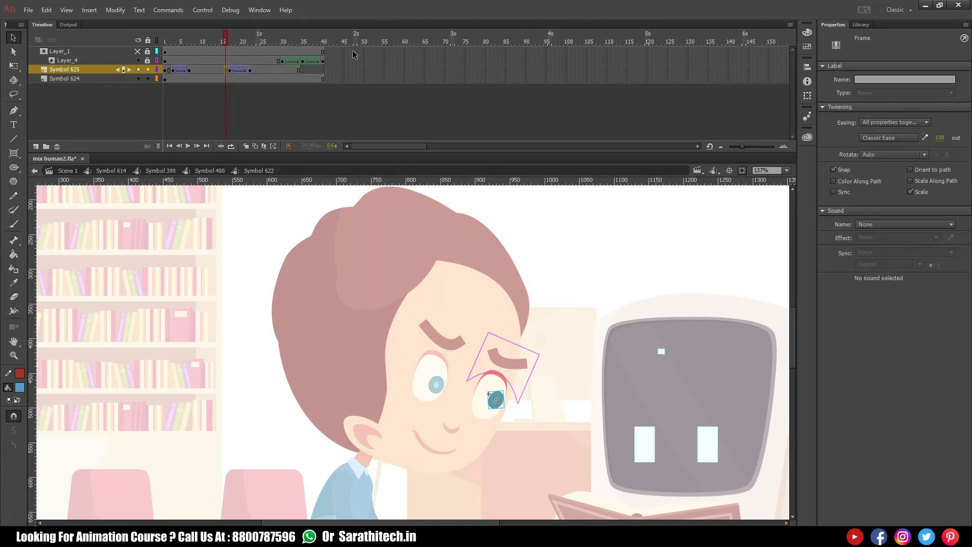
{"action": "left_click_drag", "start_coordinate": [383, 51], "coordinate": [386, 81]}
{"action": "key", "text": "F5"}
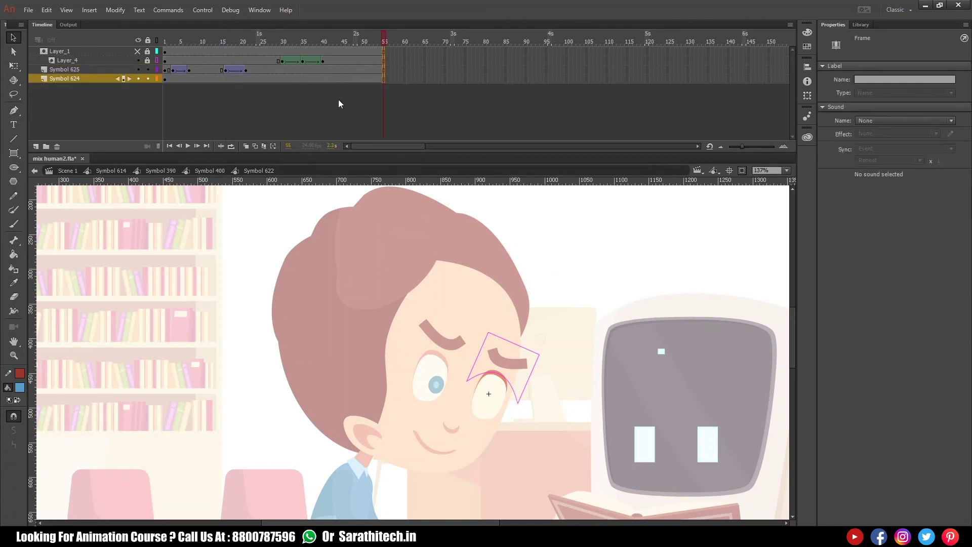
Step: Extend all layers of the head, Symbol 400, to frame 55, review the motion and return to Symbol 390
{"action": "left_click", "coordinate": [209, 170]}
{"action": "left_click_drag", "start_coordinate": [383, 51], "coordinate": [381, 95]}
{"action": "key", "text": "F5"}
{"action": "left_click_drag", "start_coordinate": [260, 42], "coordinate": [284, 46]}
{"action": "left_click", "coordinate": [161, 170]}
Step: In Symbol 400, remove seven frames from both eyebrow layers' hold so their return tweens start at frame 16, and extend both layers to frame 55
{"action": "left_click", "coordinate": [226, 43]}
{"action": "double_click", "coordinate": [436, 334]}
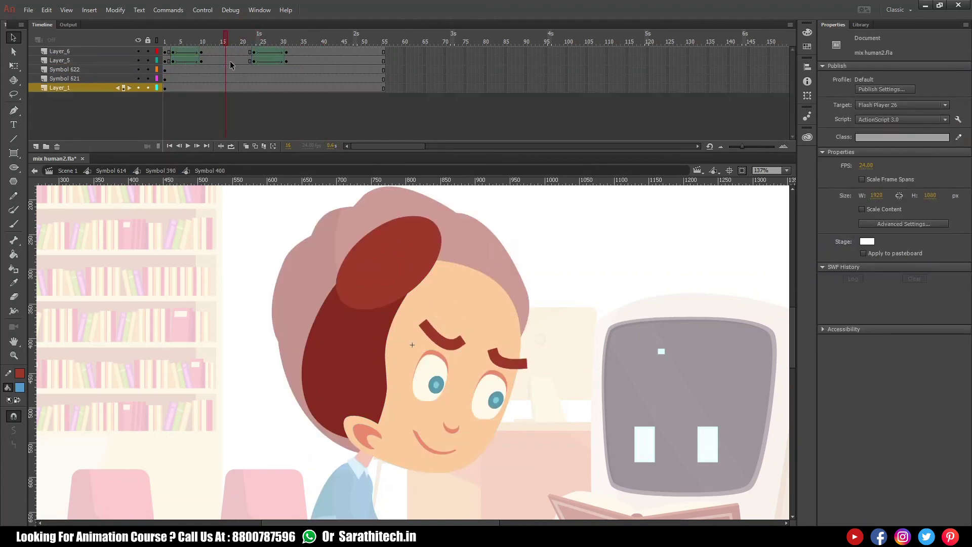
{"action": "left_click_drag", "start_coordinate": [227, 51], "coordinate": [234, 57]}
{"action": "key", "text": "shift+F5"}
{"action": "key", "text": "shift+F5"}
{"action": "key", "text": "shift+F5"}
{"action": "key", "text": "shift+F5"}
{"action": "key", "text": "shift+F5"}
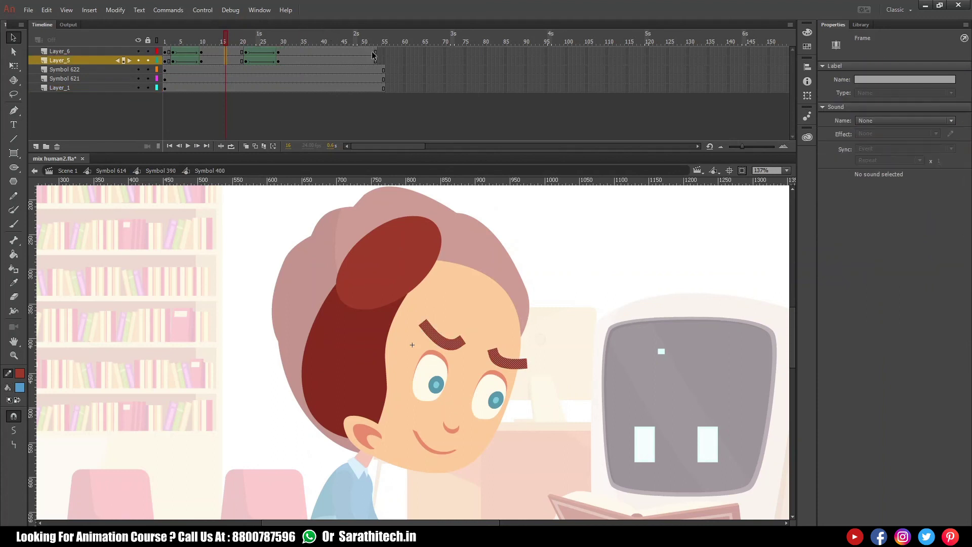
{"action": "key", "text": "shift+F5"}
{"action": "key", "text": "shift+F5"}
{"action": "left_click", "coordinate": [387, 57]}
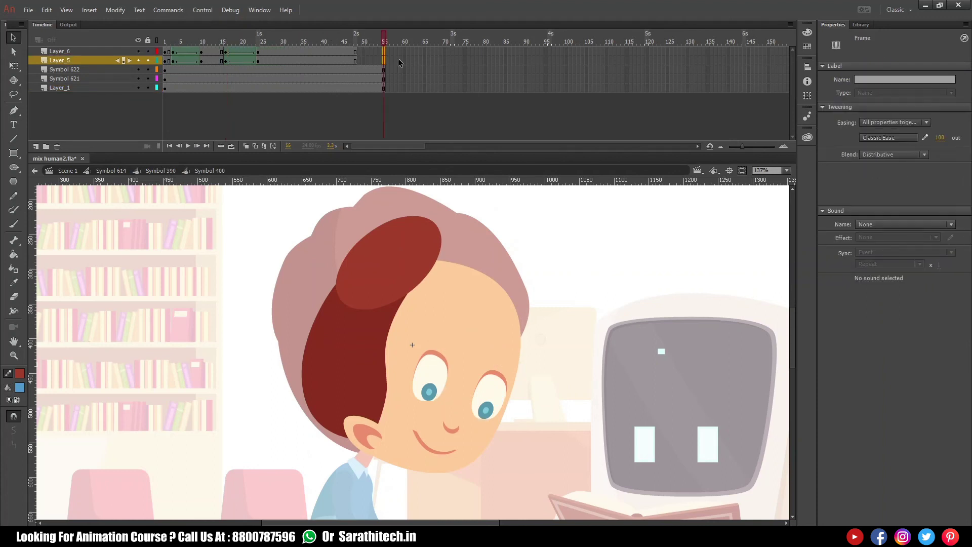
{"action": "key", "text": "F5"}
Step: Return to Symbol 390 and play its animation with the boy and robot in view
{"action": "left_click", "coordinate": [163, 171]}
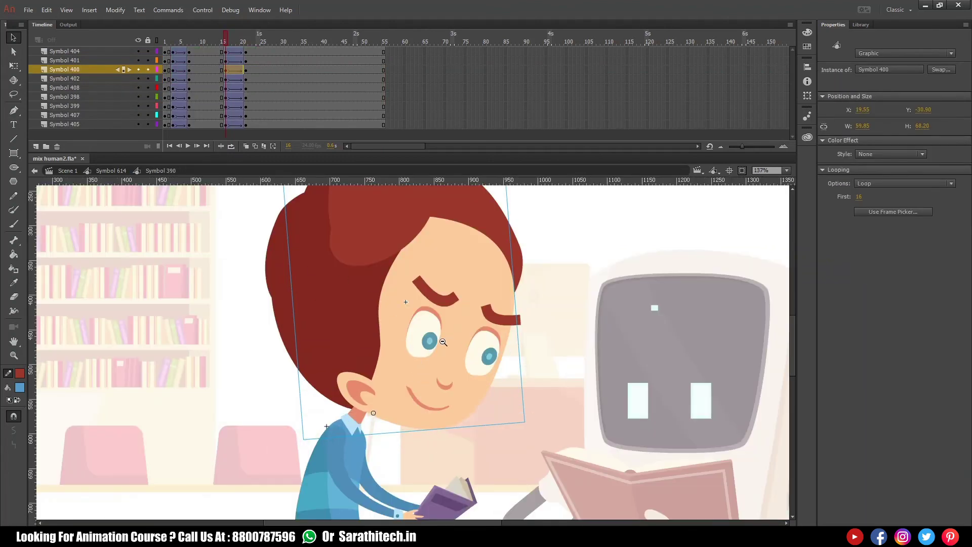
{"action": "left_click", "coordinate": [443, 342], "text": "ctrl+alt"}
{"action": "left_click", "coordinate": [443, 342], "text": "ctrl+alt"}
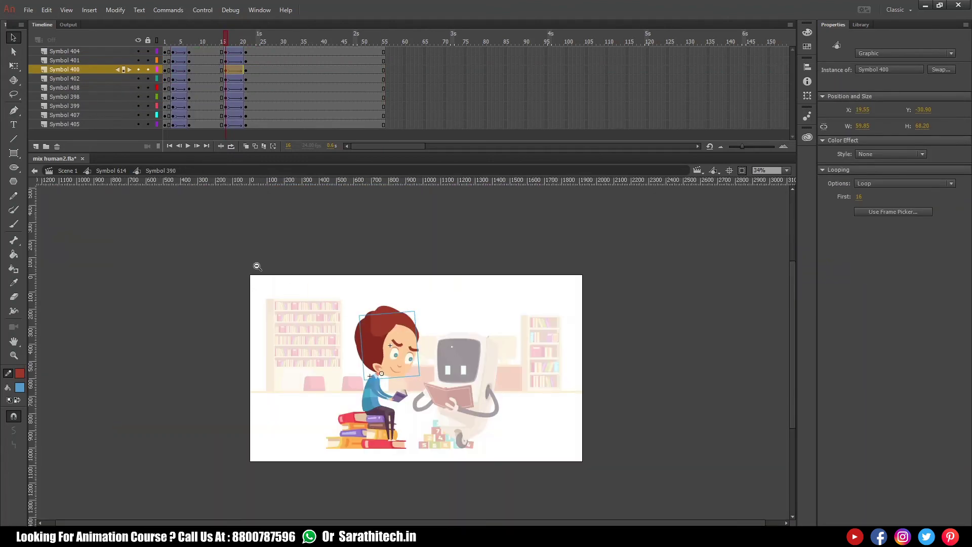
{"action": "left_click_drag", "start_coordinate": [264, 264], "coordinate": [539, 450]}
{"action": "key", "text": "Return"}
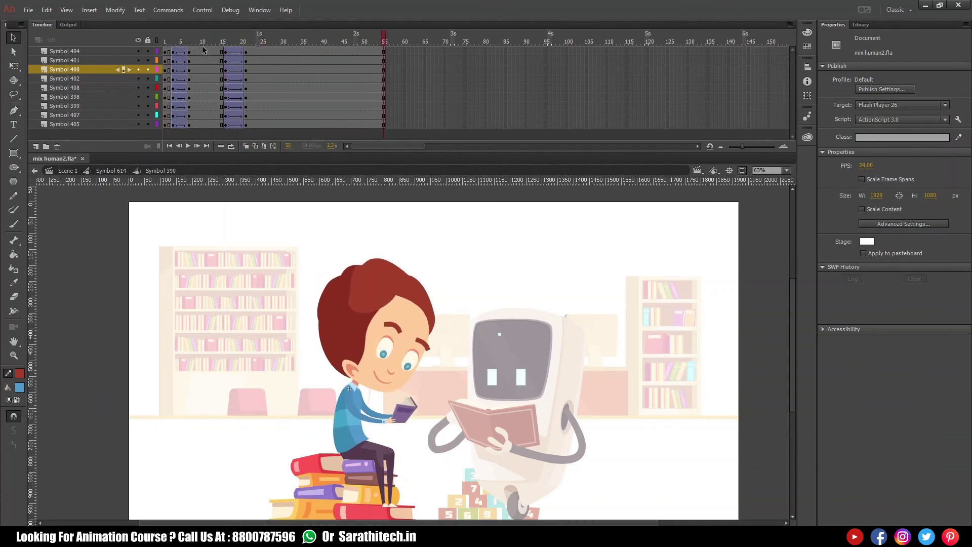
Step: In the boy's torso, Symbol 408, start Layer_6's return tween at frame 16 and extend all layers to frame 55
{"action": "double_click", "coordinate": [361, 434]}
{"action": "left_click", "coordinate": [227, 89]}
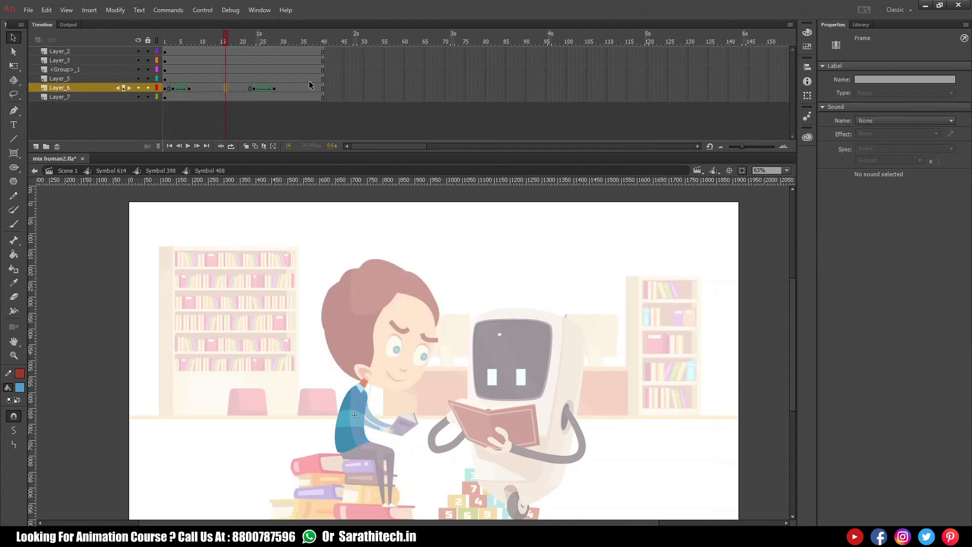
{"action": "key", "text": "shift+F5"}
{"action": "key", "text": "shift+F5"}
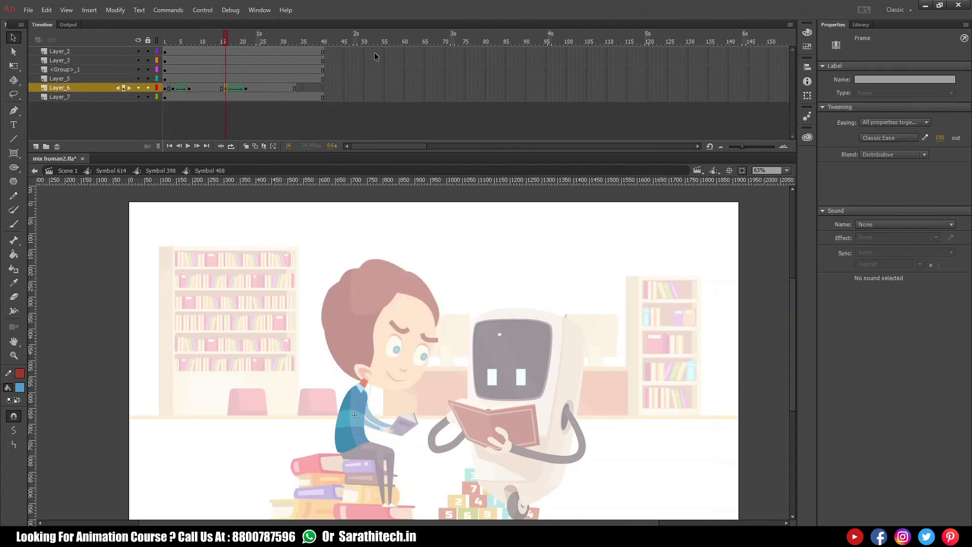
{"action": "left_click_drag", "start_coordinate": [383, 48], "coordinate": [384, 100]}
{"action": "key", "text": "F5"}
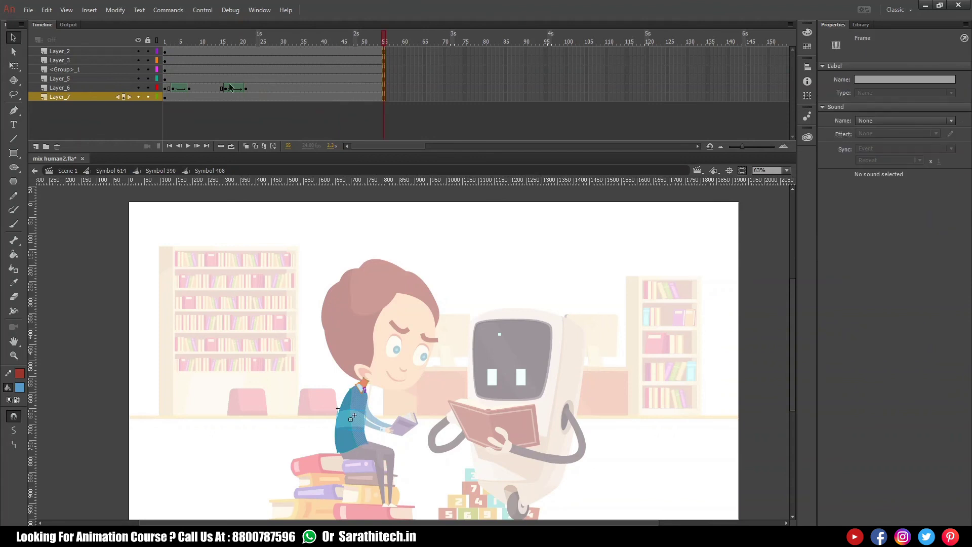
{"action": "left_click", "coordinate": [160, 171]}
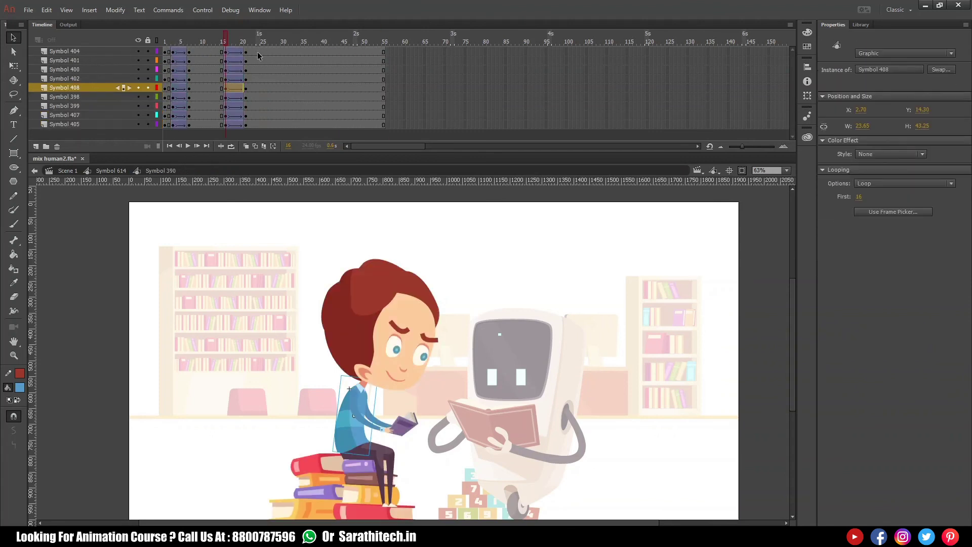
Step: Synchronize the symbols again over both tweens on all Symbol 390 layers and play the animation
{"action": "left_click_drag", "start_coordinate": [258, 52], "coordinate": [165, 124]}
{"action": "right_click", "coordinate": [202, 81]}
{"action": "left_click", "coordinate": [279, 338]}
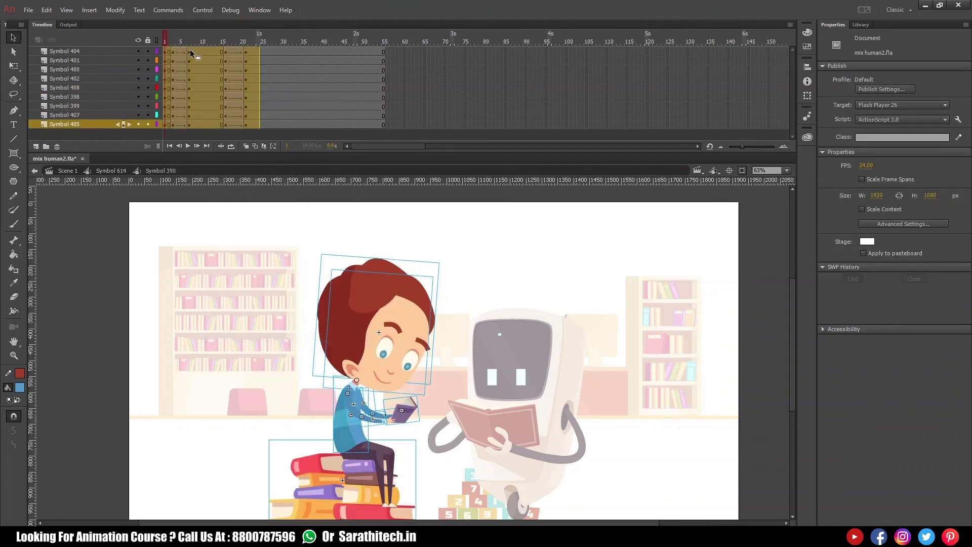
{"action": "key", "text": "Return"}
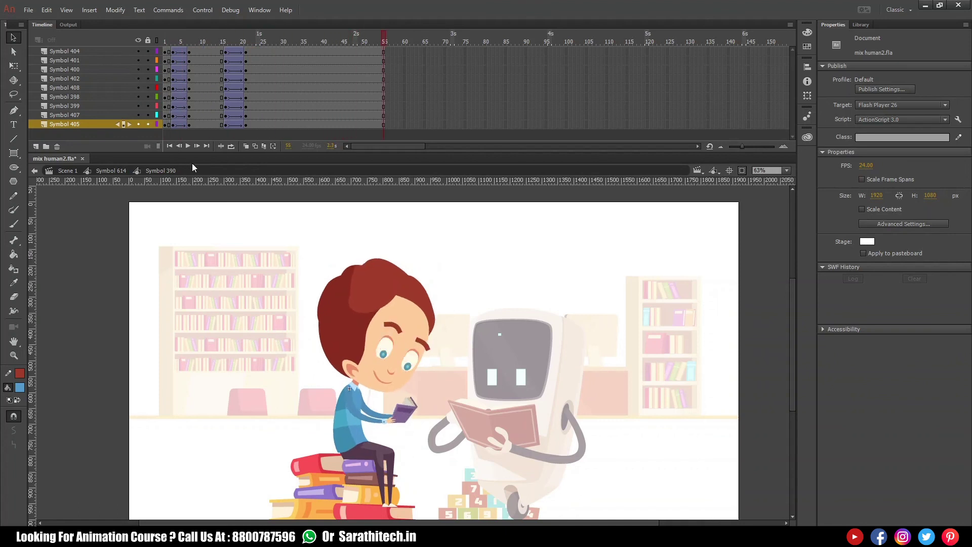
Step: Extend all four layers of Symbol 614 to frame 140
{"action": "left_click", "coordinate": [123, 172]}
{"action": "left_click_drag", "start_coordinate": [384, 50], "coordinate": [549, 85]}
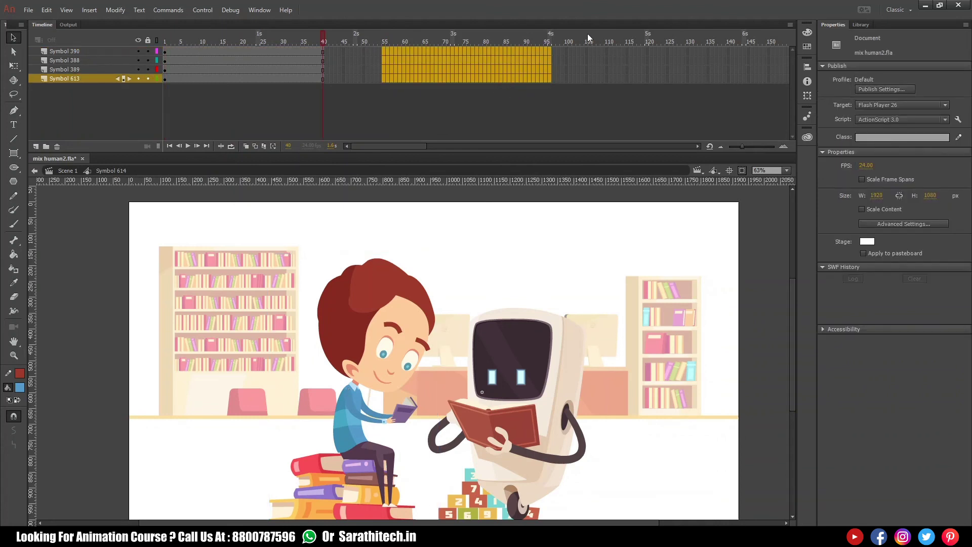
{"action": "key", "text": "F5"}
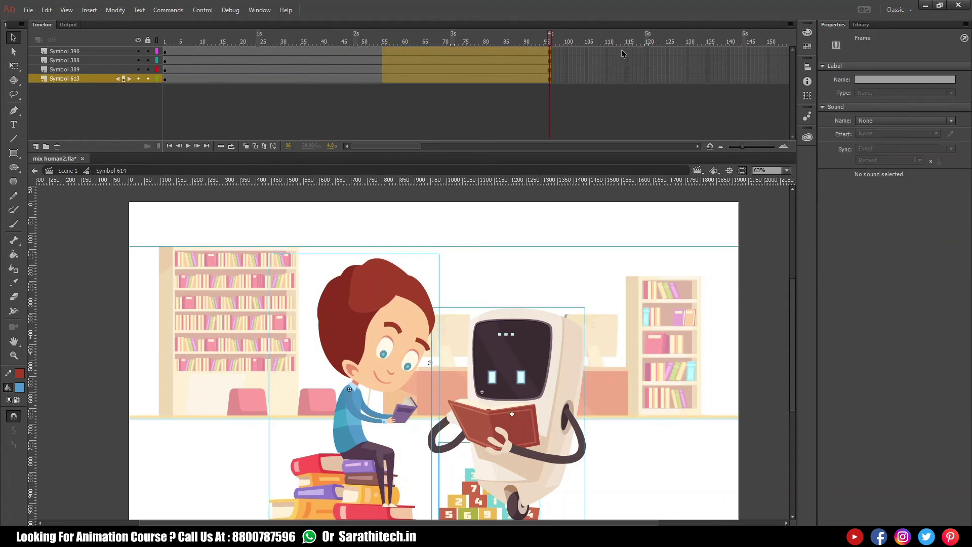
{"action": "key", "text": "ctrl+shift+a"}
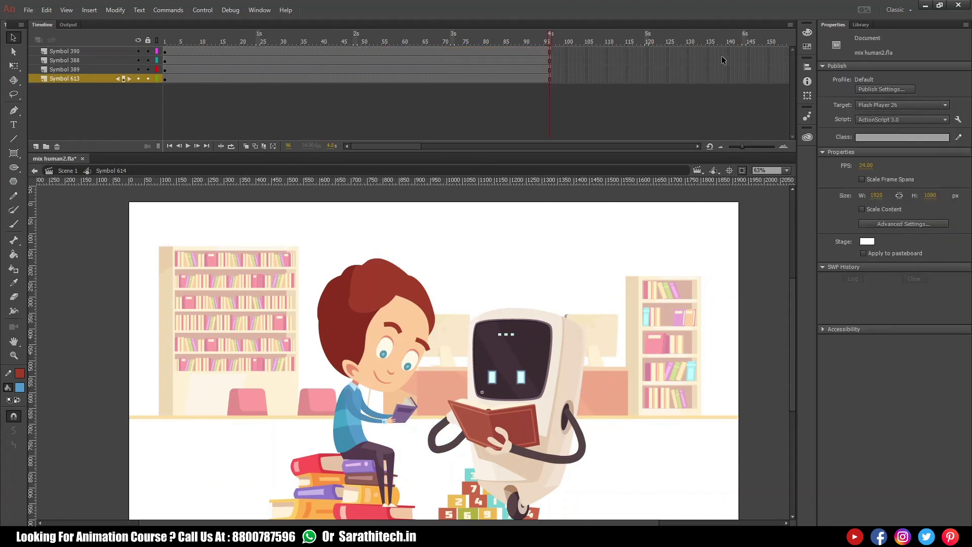
{"action": "left_click_drag", "start_coordinate": [728, 50], "coordinate": [727, 82]}
{"action": "key", "text": "F5"}
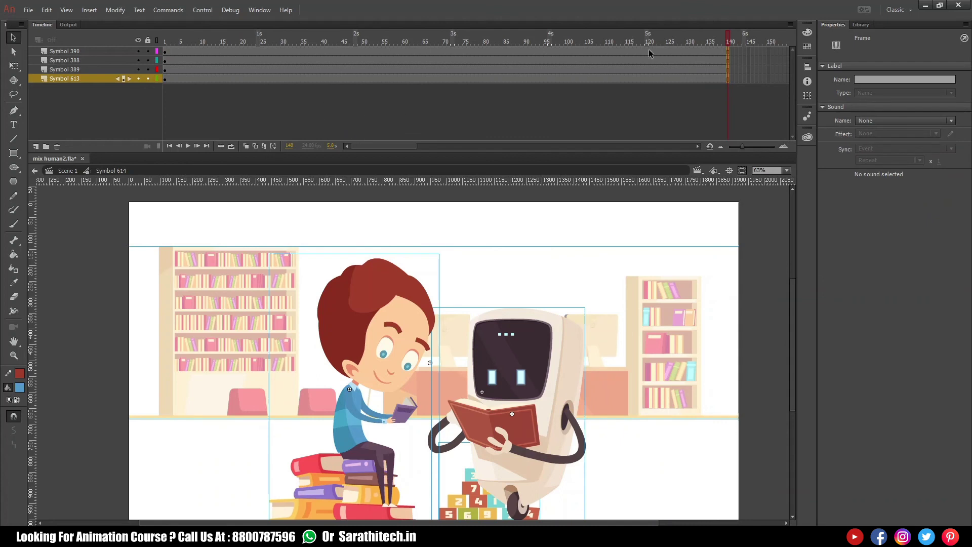
Step: Trim all Symbol 614 layers to end at frame 110 and save the file
{"action": "left_click", "coordinate": [607, 37]}
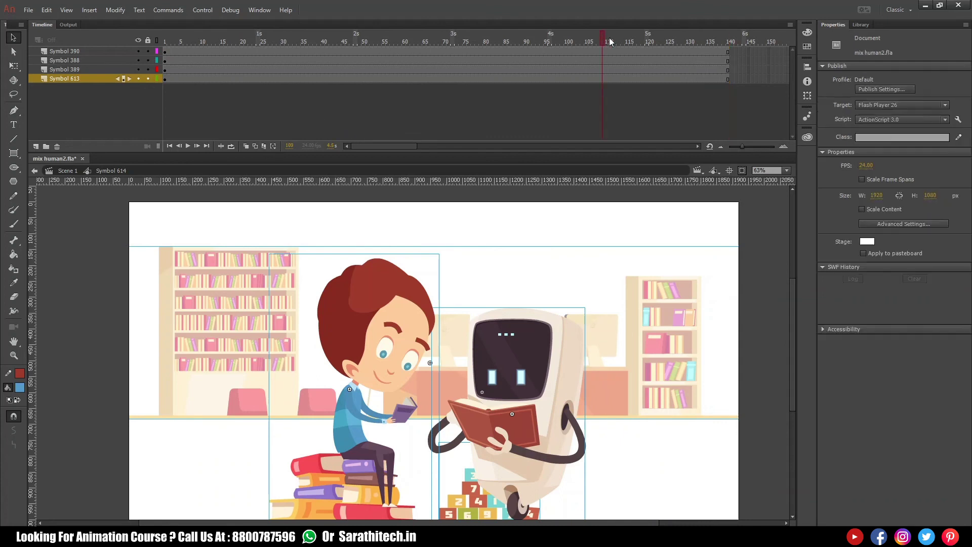
{"action": "left_click", "coordinate": [652, 45]}
{"action": "left_click_drag", "start_coordinate": [655, 50], "coordinate": [730, 91]}
{"action": "key", "text": "shift+F5"}
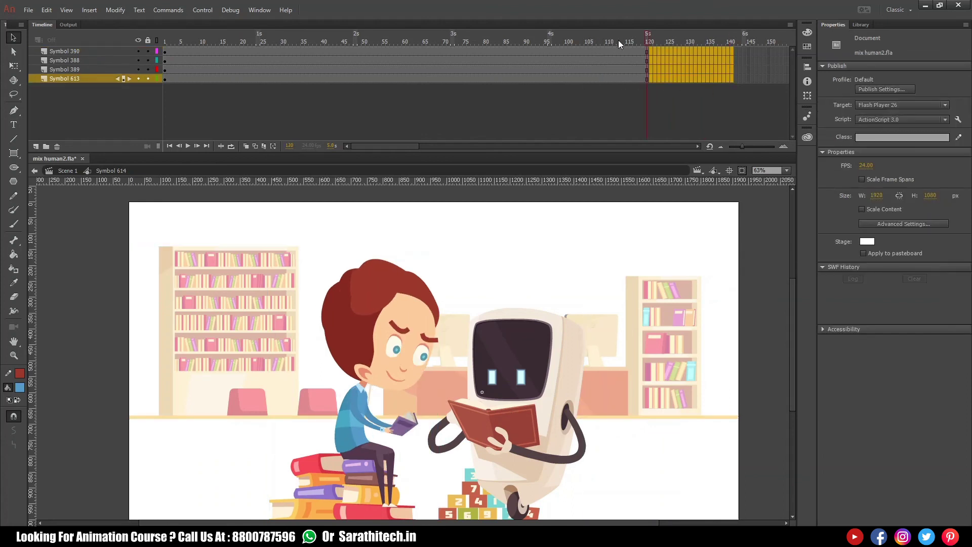
{"action": "left_click_drag", "start_coordinate": [613, 47], "coordinate": [655, 84]}
{"action": "left_click", "coordinate": [611, 38]}
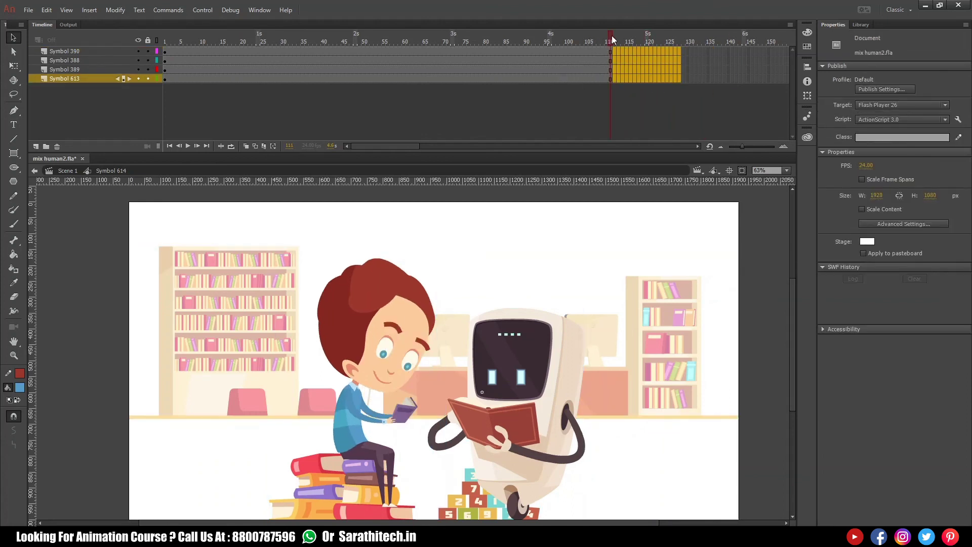
{"action": "key", "text": "comma"}
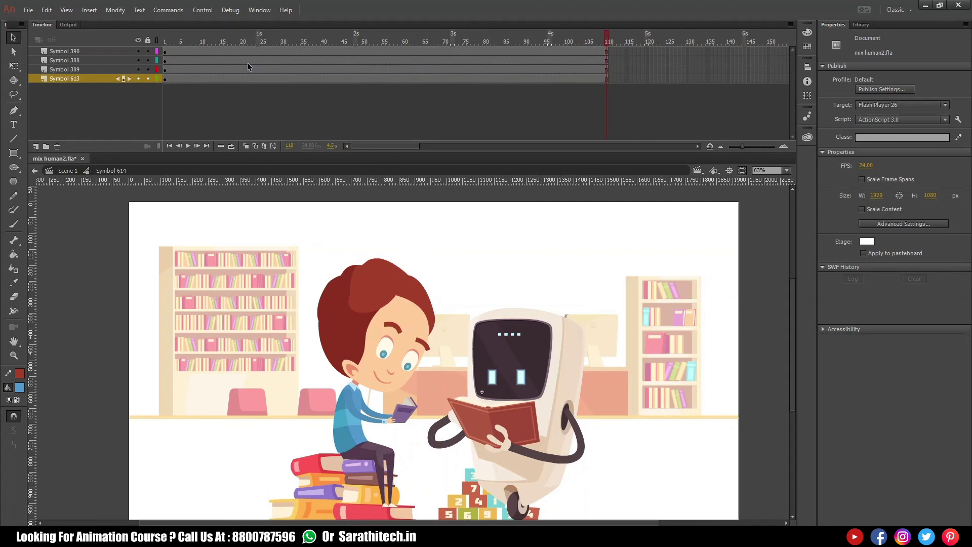
{"action": "left_click", "coordinate": [166, 43]}
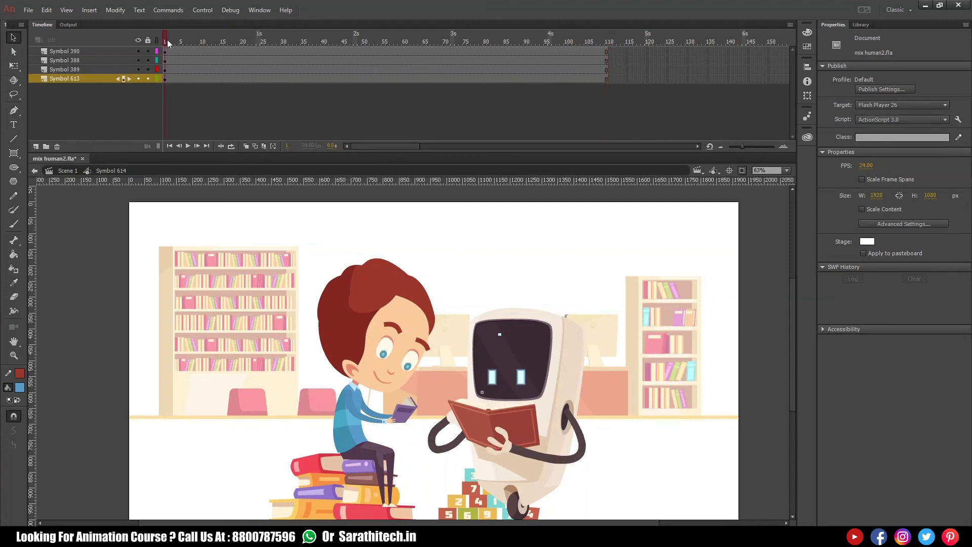
{"action": "key", "text": "ctrl+s"}
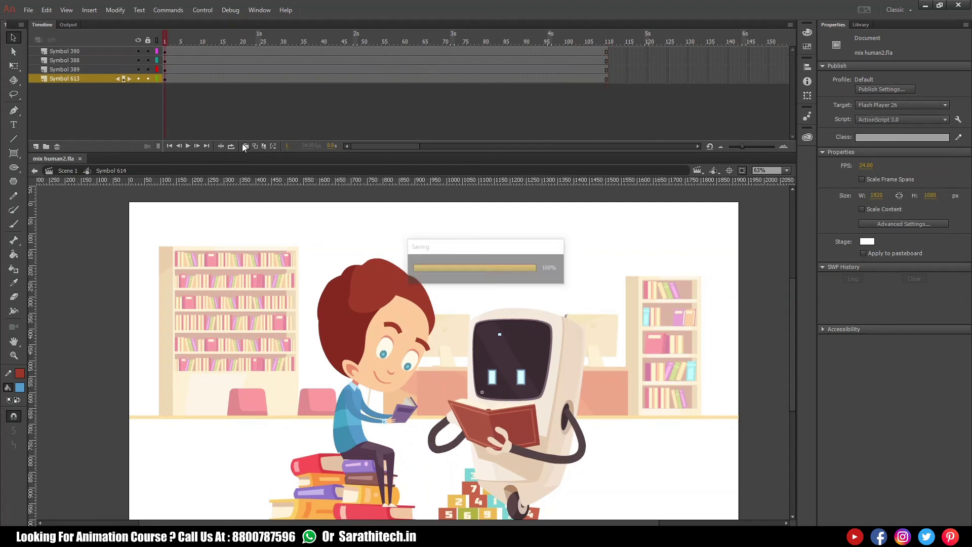
Step: Set loop playback over frames 1 to 110, hide the panels and play the full scene
{"action": "left_click_drag", "start_coordinate": [323, 41], "coordinate": [683, 40]}
{"action": "left_click", "coordinate": [787, 171]}
{"action": "left_click", "coordinate": [782, 182]}
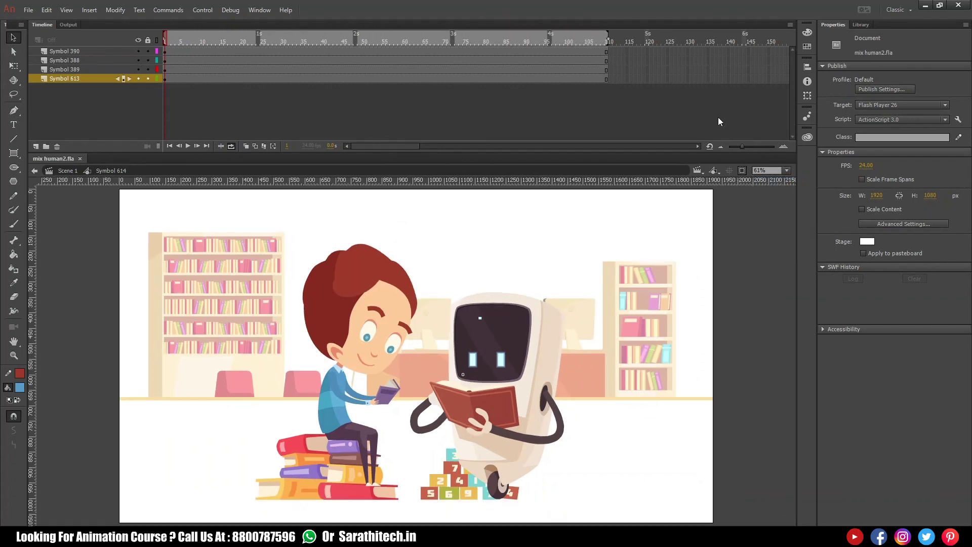
{"action": "key", "text": "F4"}
{"action": "key", "text": "Return"}
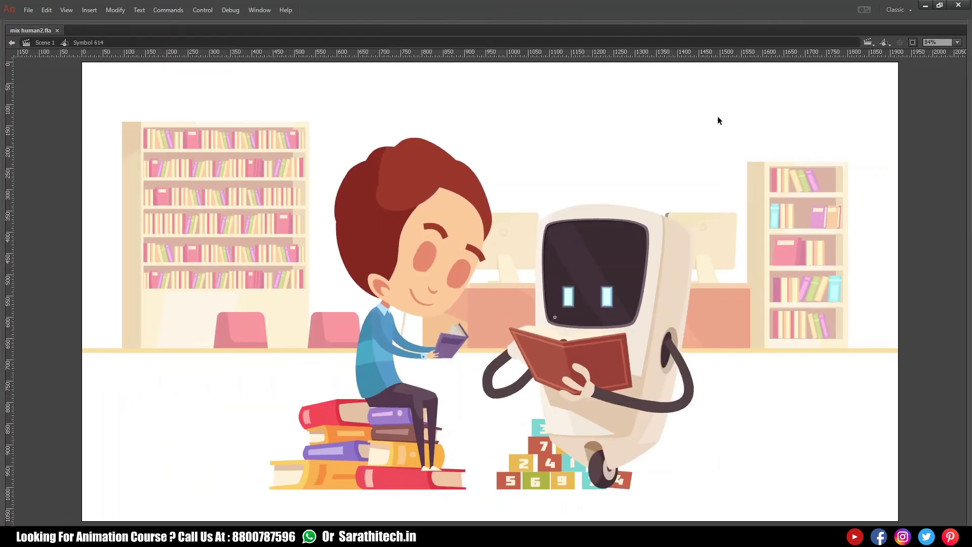